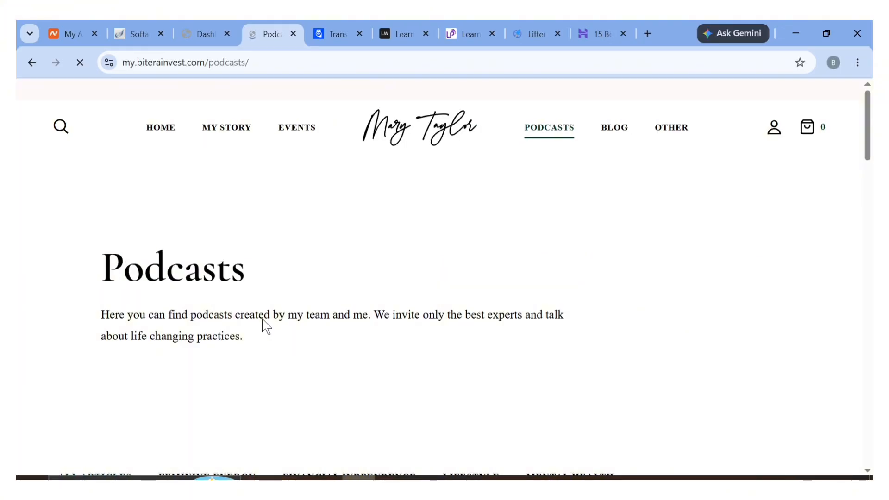
# Scroll through the Podcasts page, then the Home page sections down to My Services.
pyautogui.scroll(-10, 290, 330)
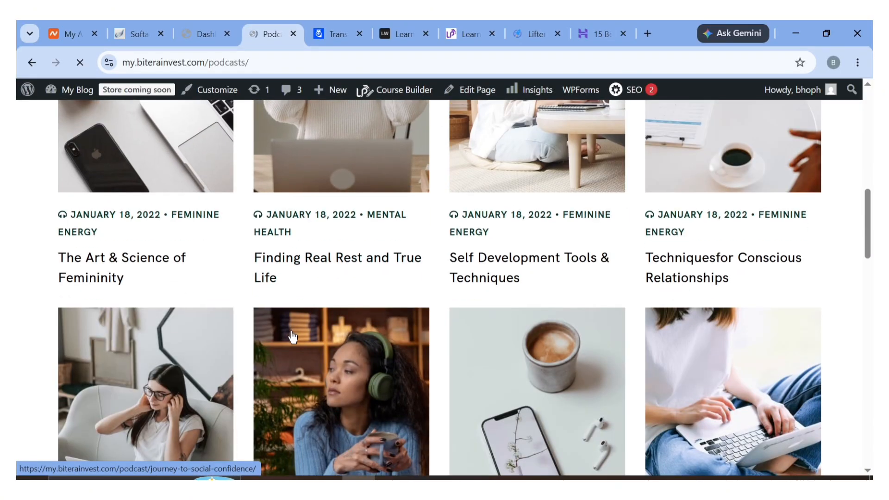
pyautogui.scroll(-3, 291, 337)
pyautogui.scroll(14, 283, 278)
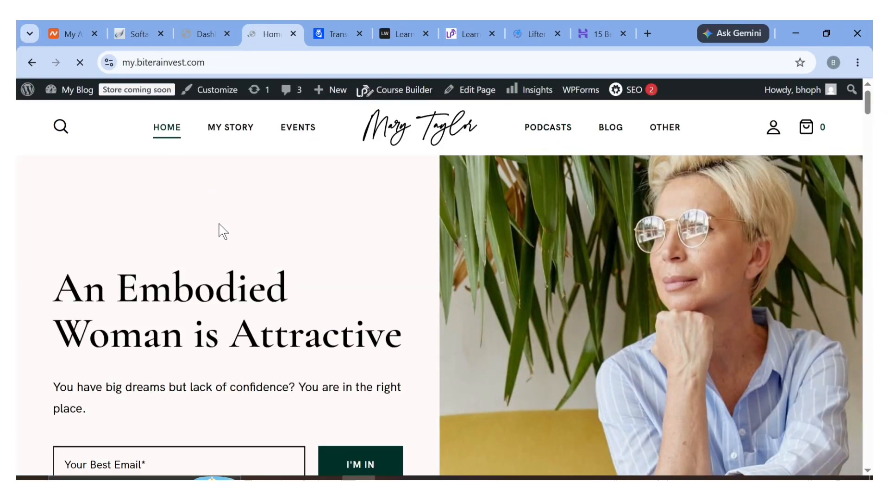
pyautogui.scroll(-10, 258, 232)
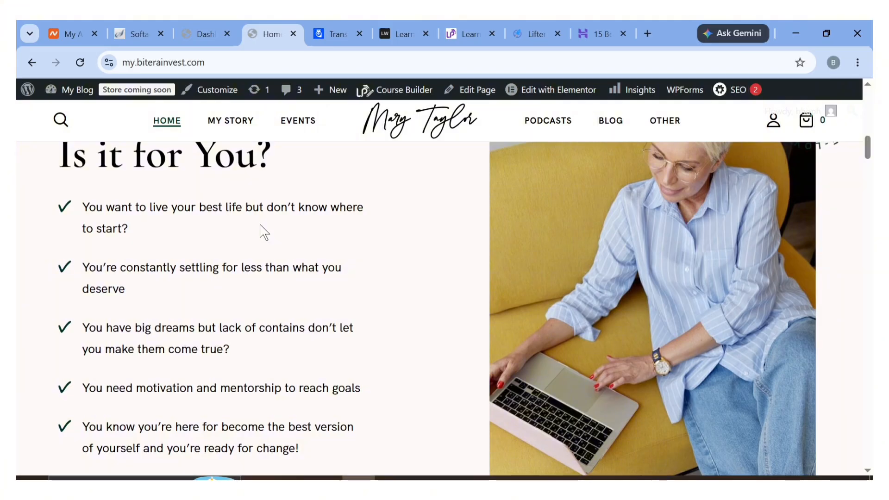
pyautogui.scroll(-2, 262, 230)
pyautogui.scroll(-1, 260, 231)
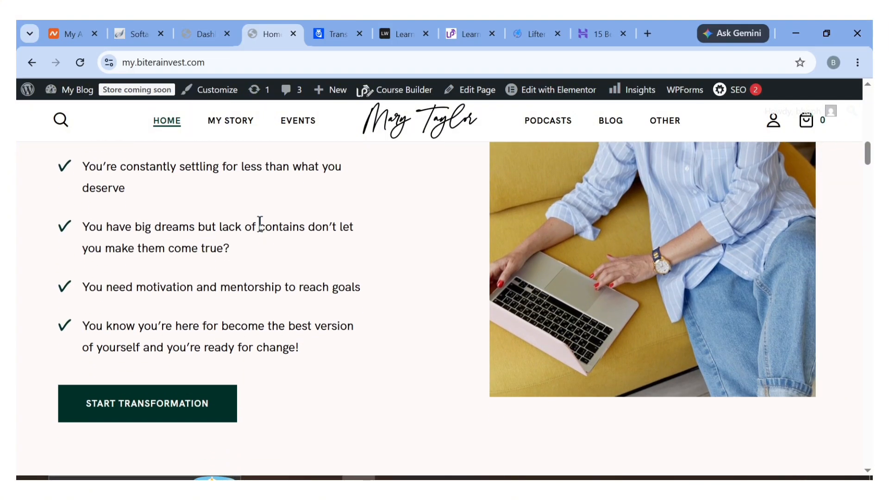
pyautogui.scroll(-4, 261, 226)
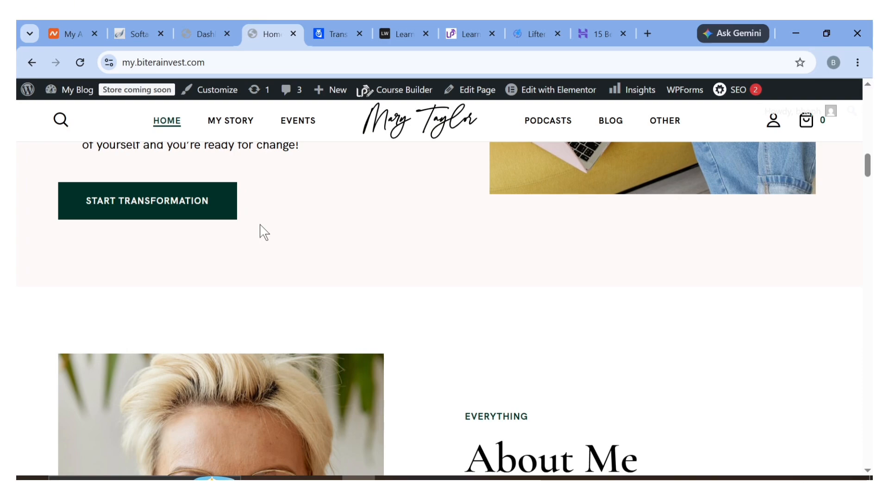
pyautogui.scroll(-6, 260, 226)
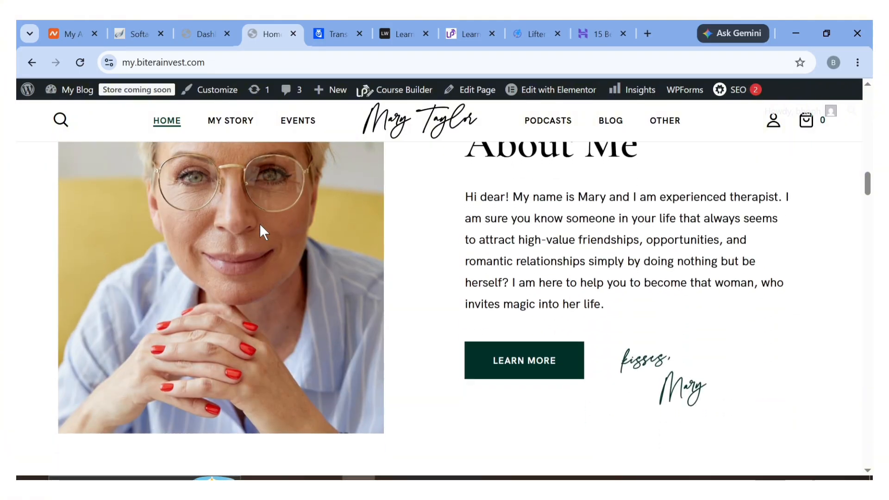
pyautogui.scroll(-5, 260, 227)
pyautogui.scroll(-3, 260, 226)
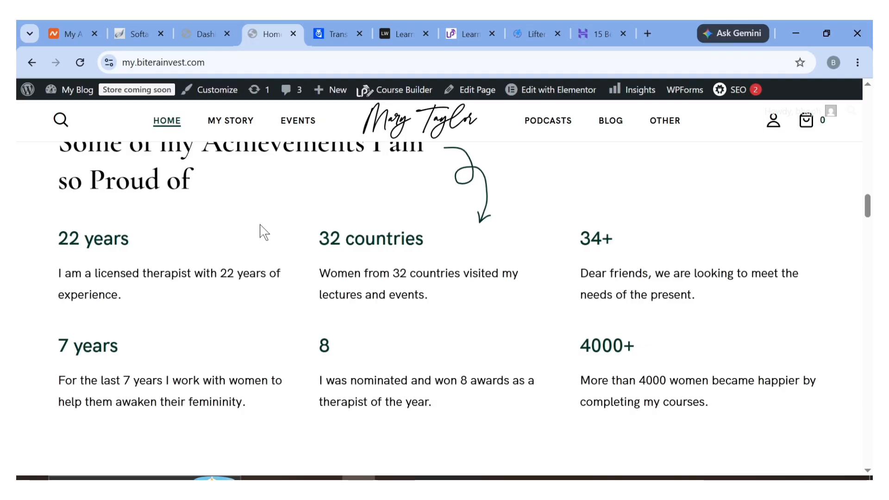
pyautogui.scroll(-5, 260, 225)
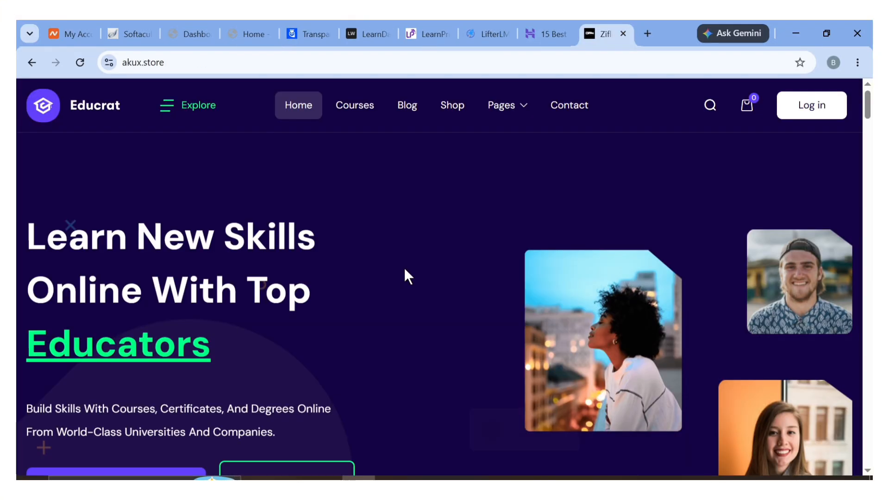
pyautogui.scroll(-5, 405, 270)
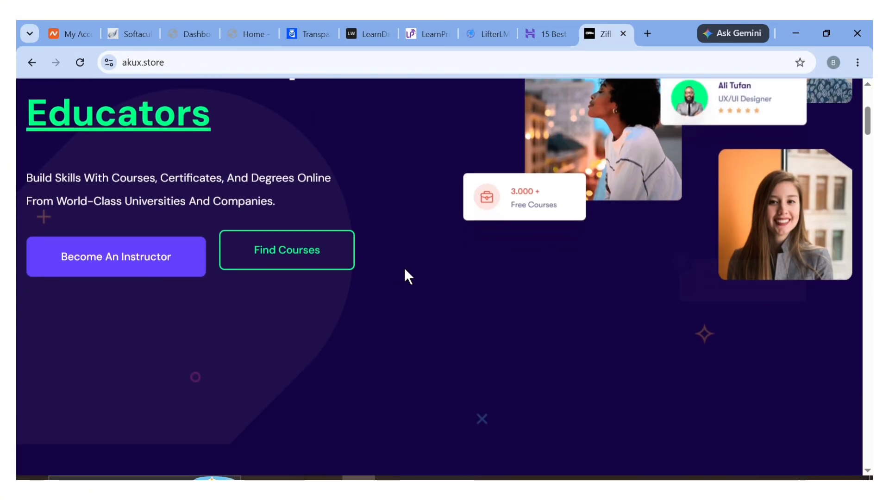
pyautogui.scroll(-3, 405, 269)
pyautogui.scroll(-4, 406, 269)
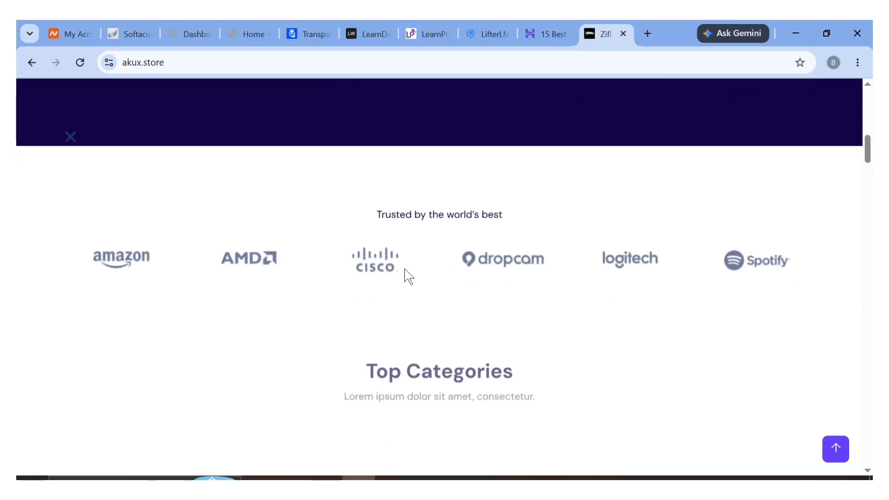
pyautogui.scroll(-7, 405, 273)
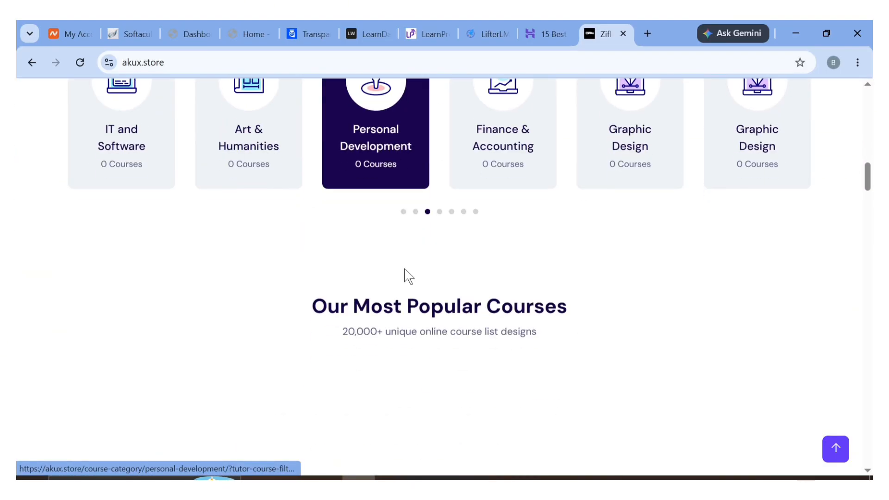
pyautogui.scroll(-7, 405, 273)
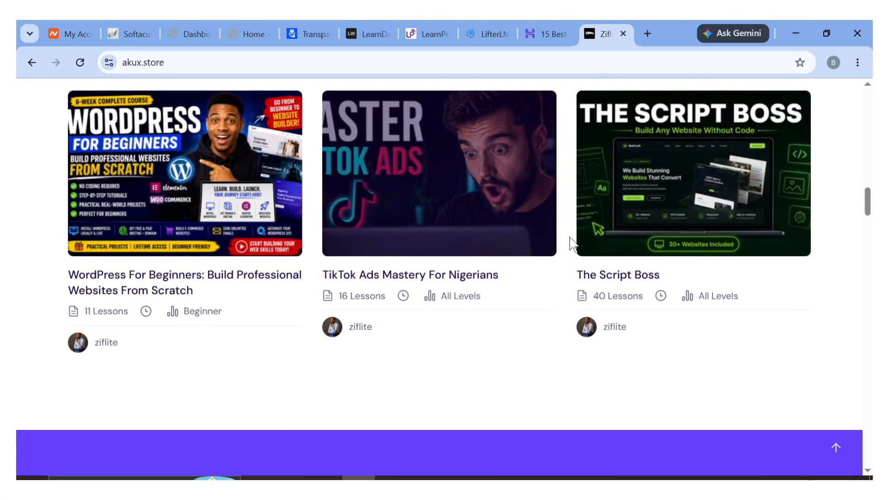
# Return to the Home tab and browse its My Services section.
pyautogui.click(268, 24)
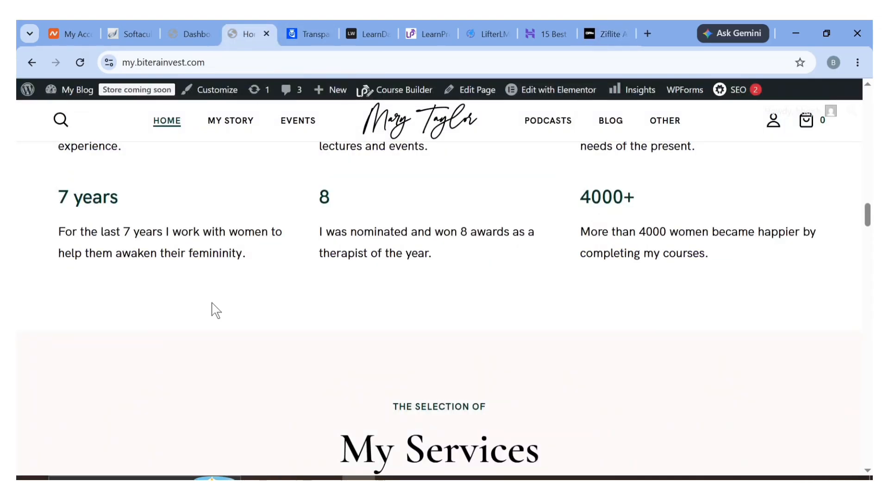
pyautogui.scroll(-1, 213, 309)
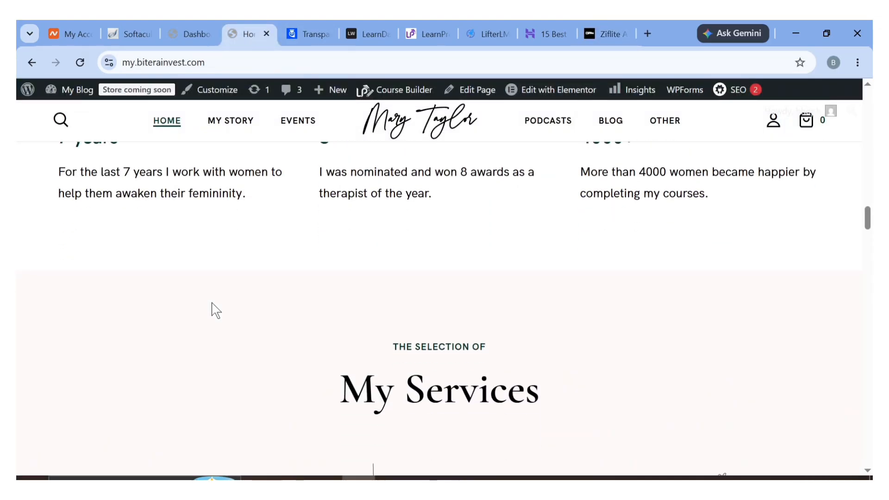
pyautogui.scroll(-5, 216, 308)
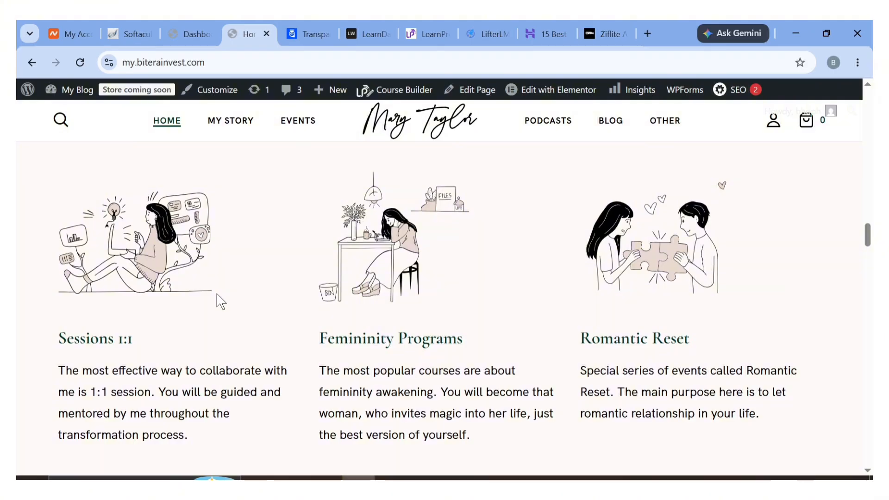
pyautogui.scroll(-3, 220, 301)
pyautogui.scroll(5, 220, 301)
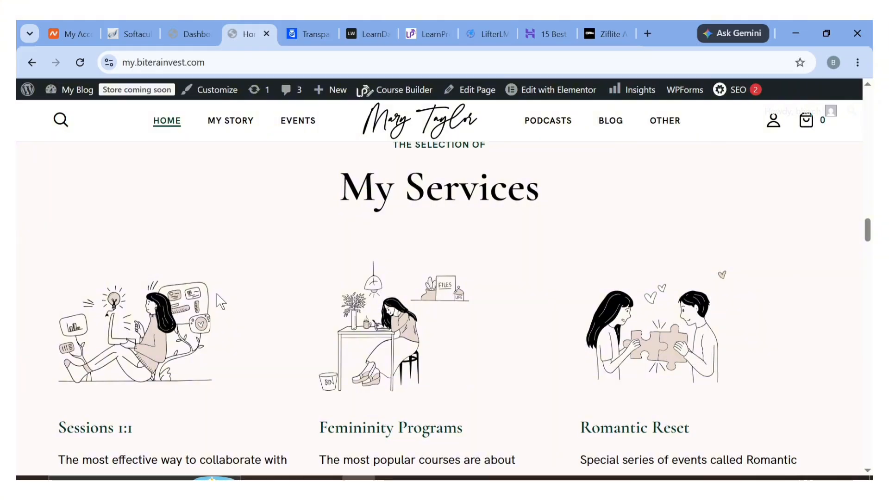
pyautogui.scroll(-1, 221, 302)
pyautogui.scroll(-5, 220, 302)
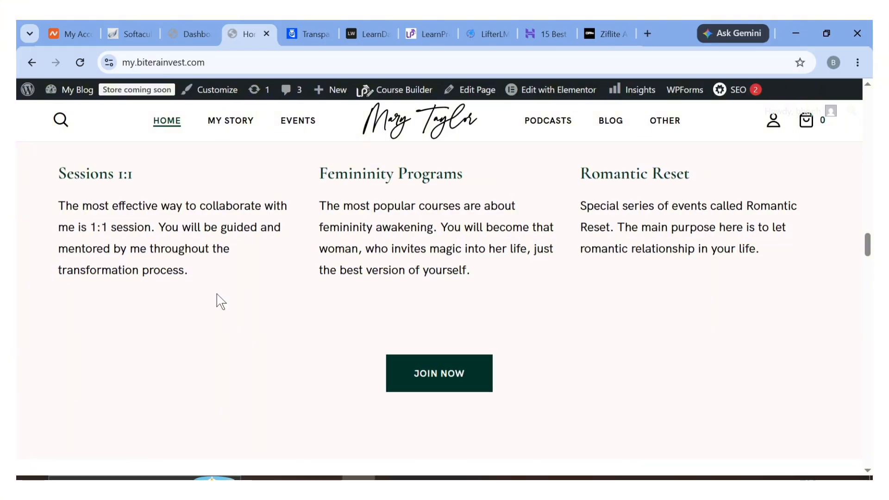
pyautogui.scroll(10, 217, 297)
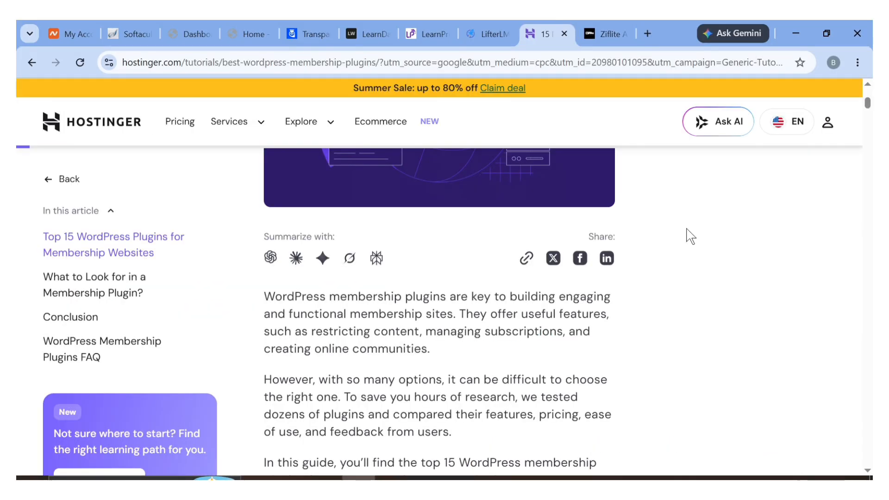
# Read the Hostinger membership plugins article past MemberPress down to Ultimate Member.
pyautogui.scroll(-8, 565, 398)
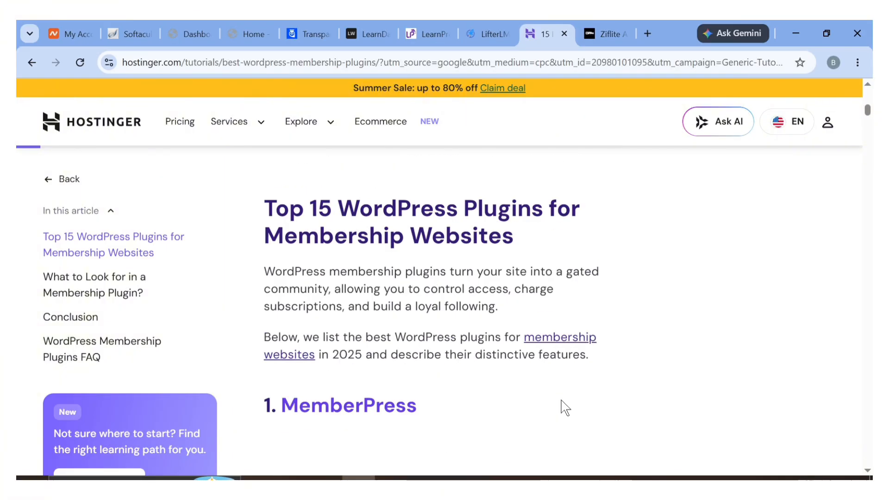
pyautogui.scroll(-2, 563, 403)
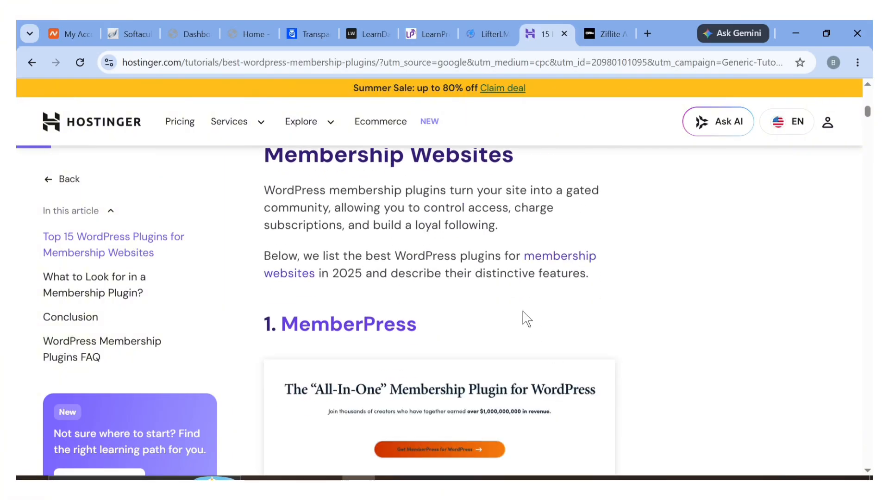
pyautogui.scroll(-3, 523, 311)
pyautogui.scroll(-18, 365, 336)
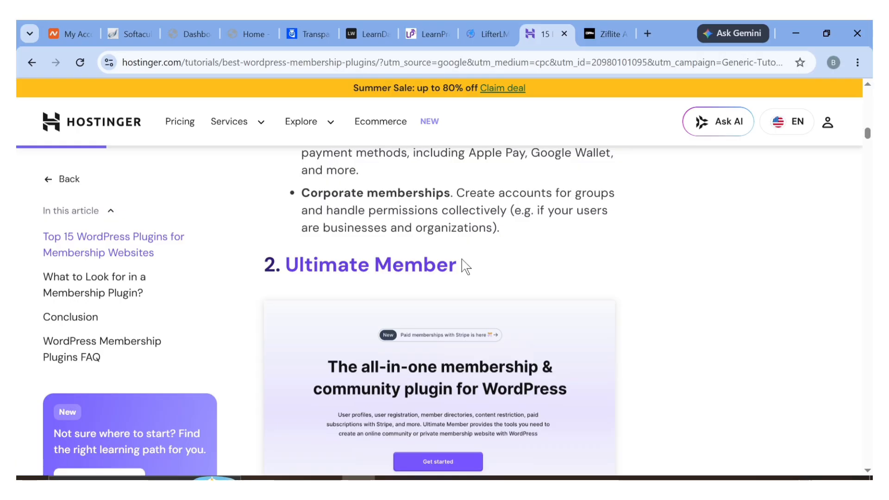
pyautogui.scroll(-9, 459, 260)
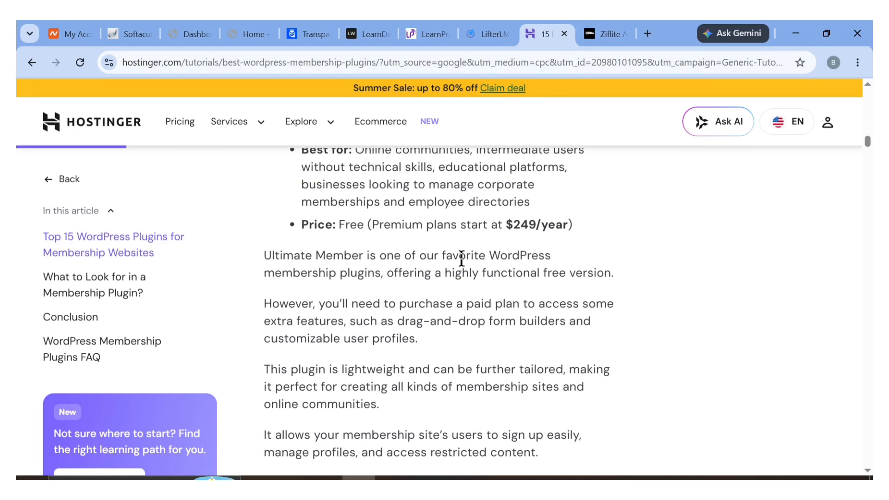
# Look over the LifterLMS, LearnPress and LearnDash sites, ending on the Tutor LMS pricing page.
pyautogui.click(498, 20)
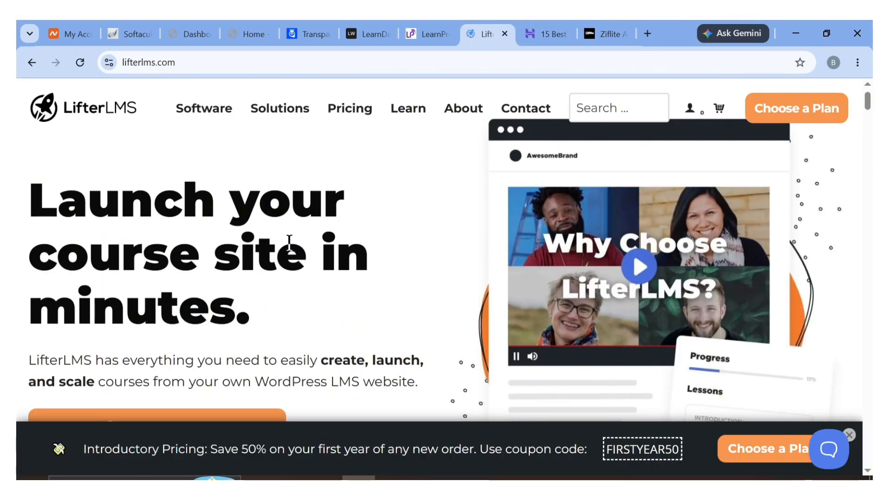
pyautogui.scroll(-15, 290, 243)
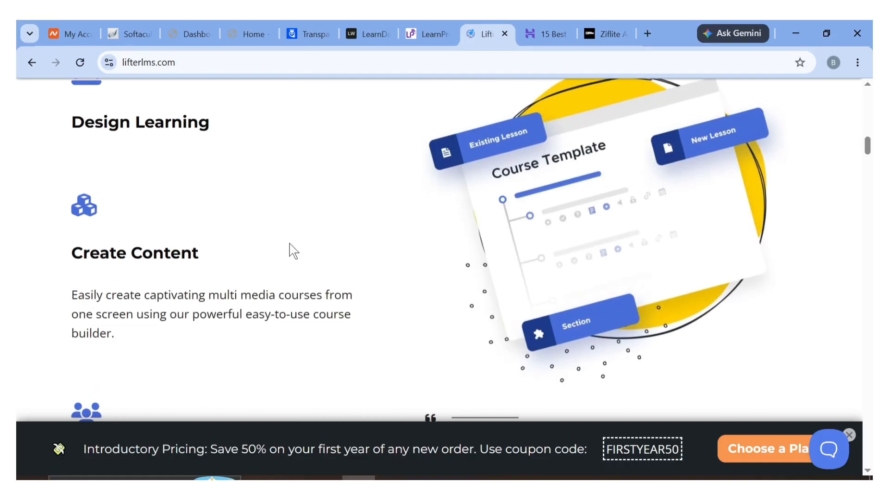
pyautogui.click(408, 32)
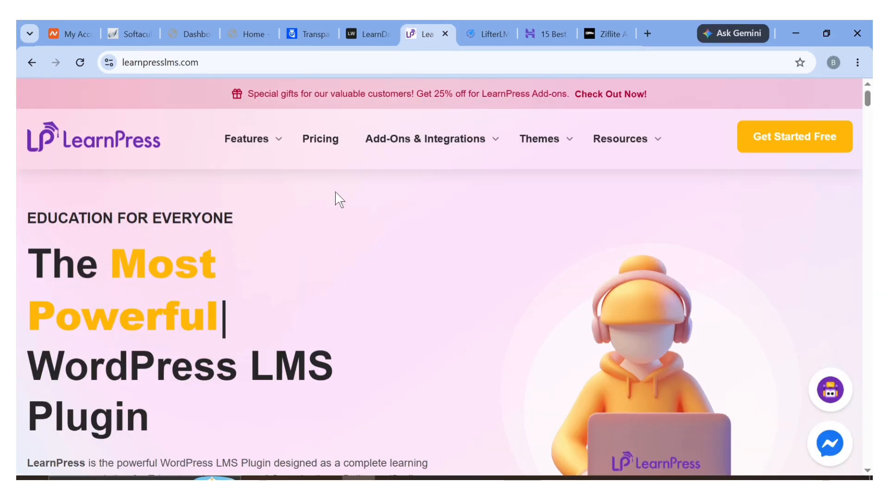
pyautogui.click(369, 22)
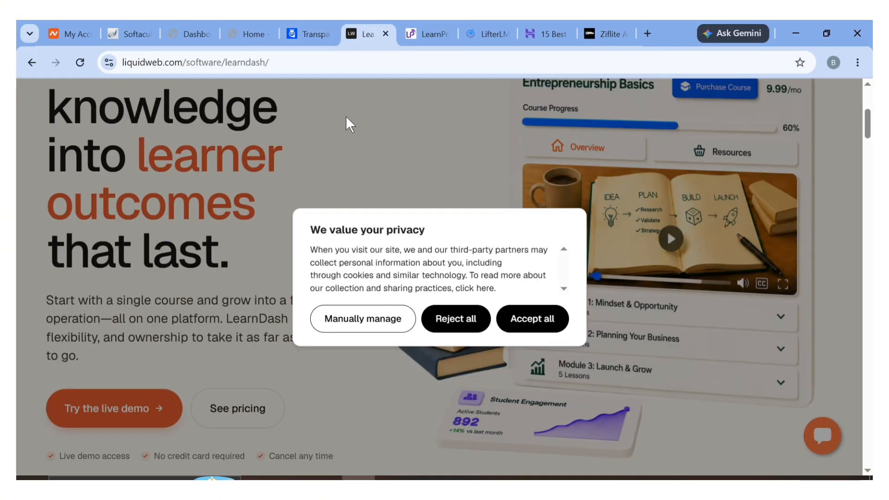
pyautogui.click(309, 28)
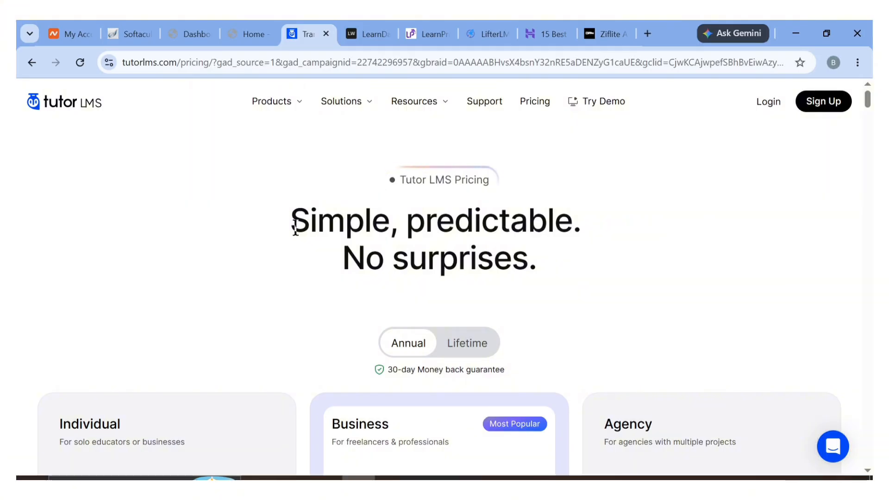
pyautogui.scroll(-5, 295, 227)
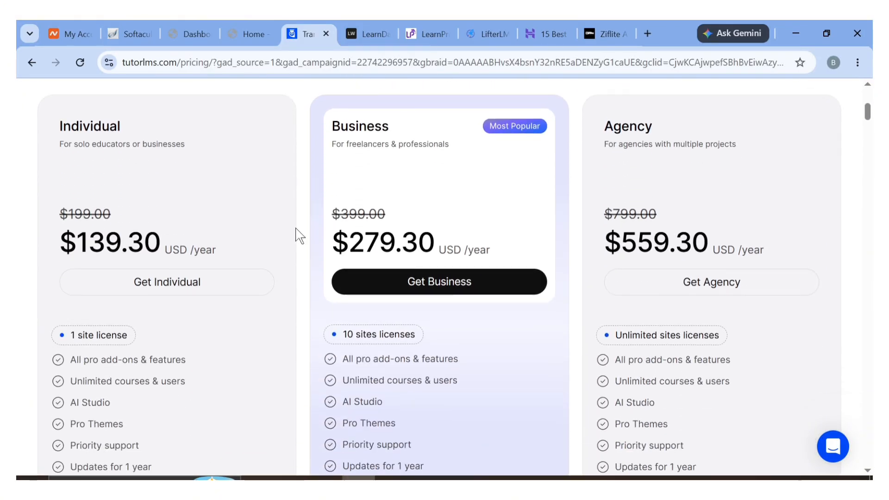
pyautogui.scroll(3, 295, 228)
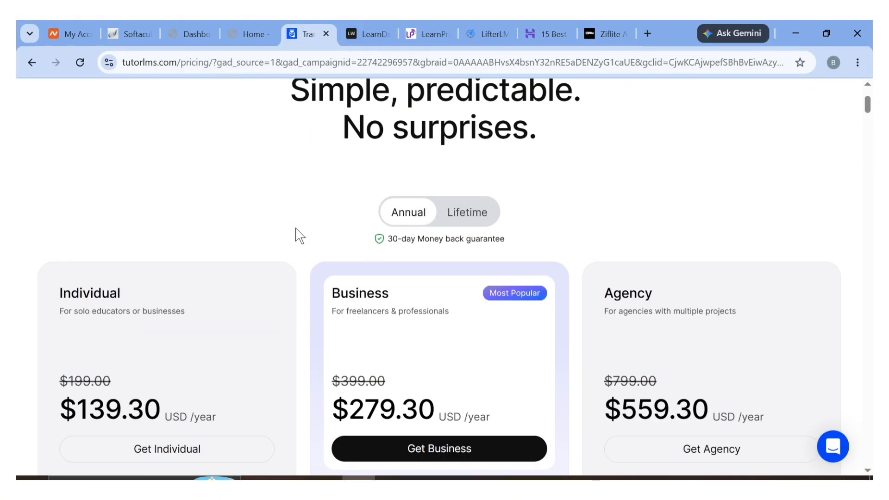
pyautogui.click(478, 216)
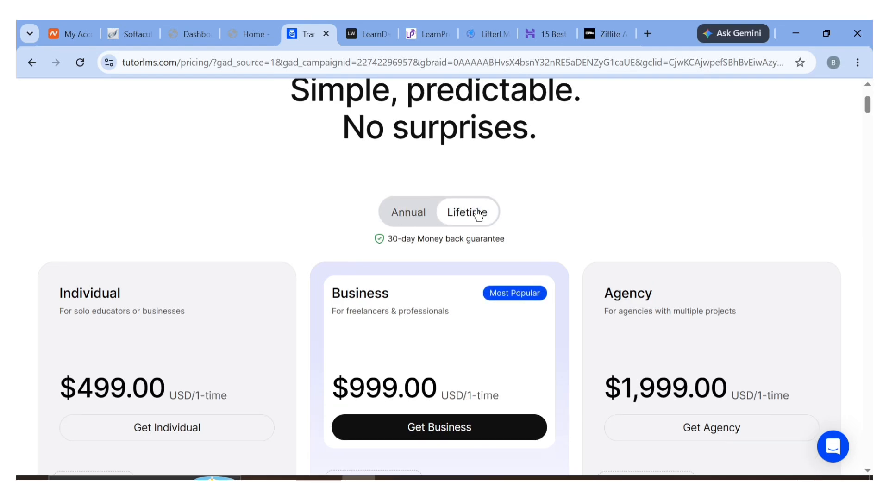
pyautogui.click(419, 214)
pyautogui.scroll(3, 287, 296)
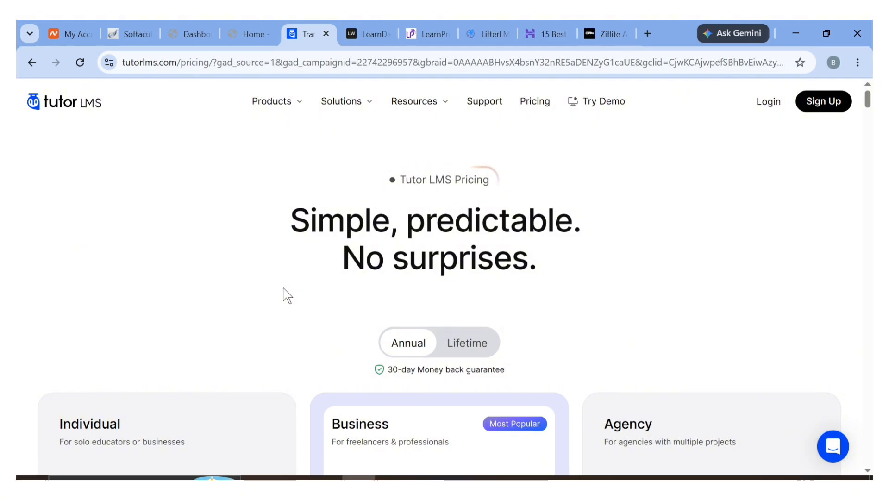
# Search the WordPress Add Plugins screen for 'tutor lms'.
pyautogui.click(172, 22)
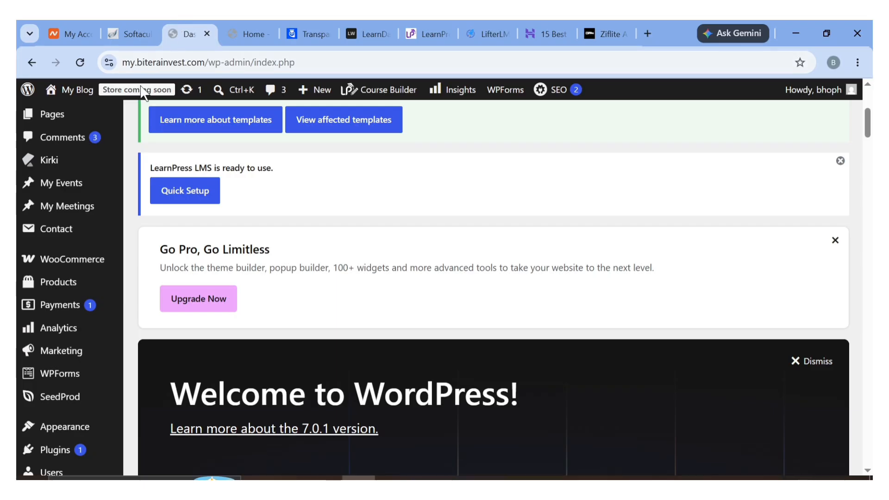
pyautogui.moveTo(70, 332)
pyautogui.scroll(-5, 71, 331)
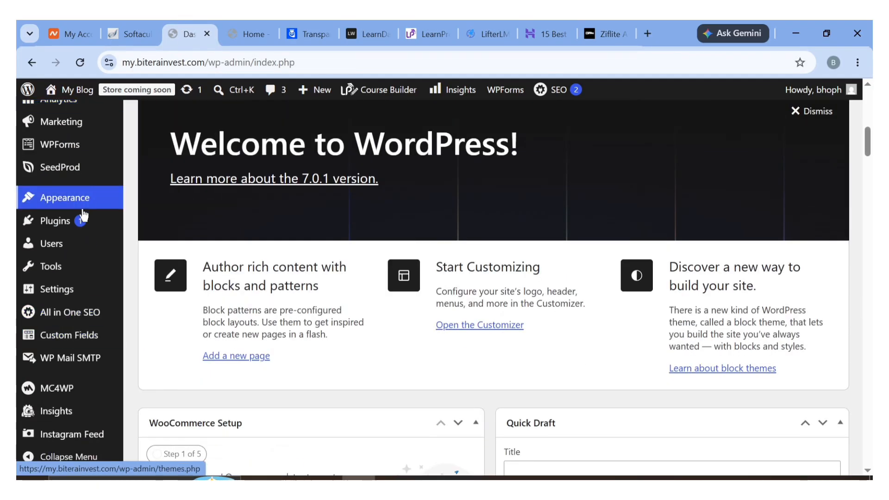
pyautogui.moveTo(104, 221)
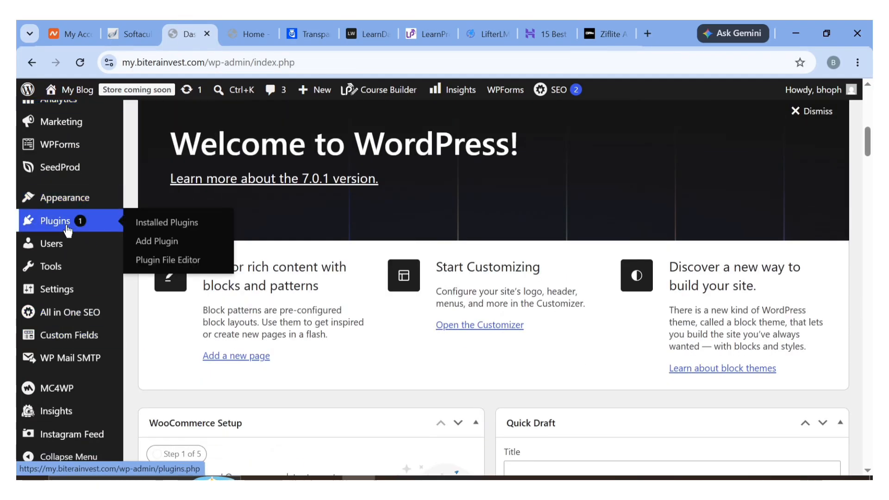
pyautogui.click(158, 253)
pyautogui.click(267, 346)
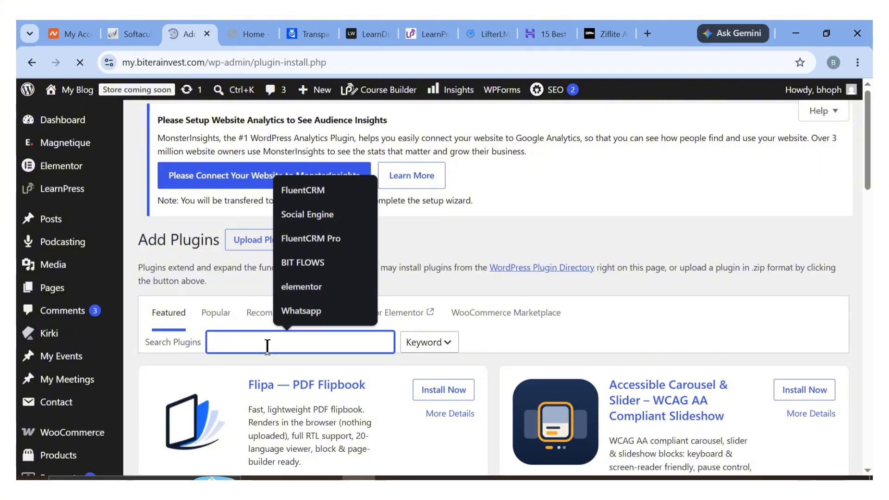
pyautogui.write('t')
pyautogui.scroll(-3, 269, 348)
pyautogui.click(298, 410)
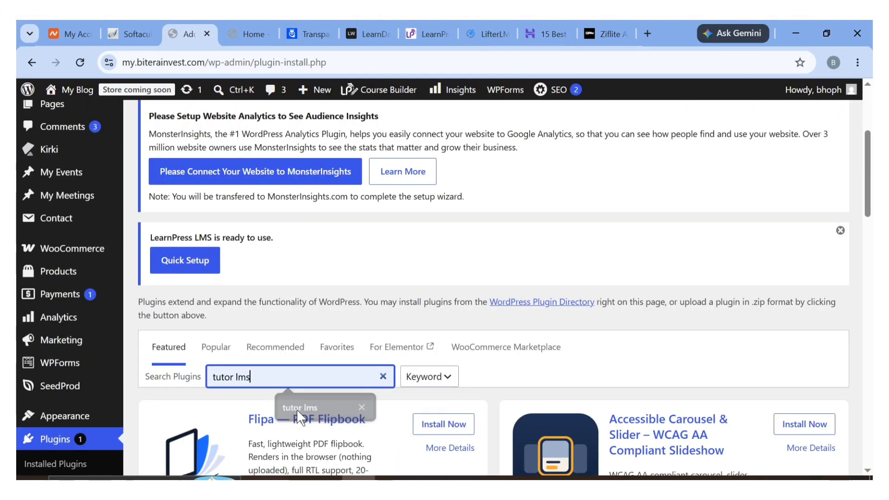
# Install Tutor LMS and Tutor LMS Elementor Addons.
pyautogui.scroll(-4, 463, 366)
pyautogui.click(439, 284)
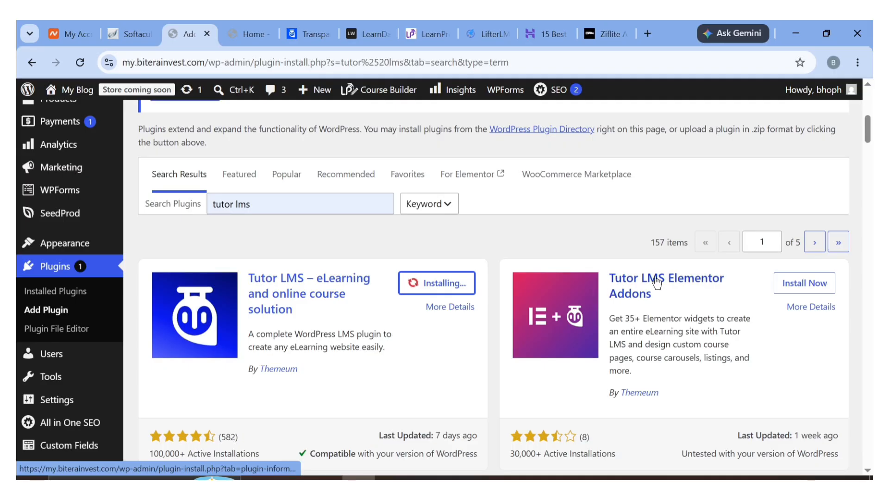
pyautogui.click(788, 289)
# Open the homepage's 'Edit with Elementor' admin-bar link in a new tab.
pyautogui.click(251, 22)
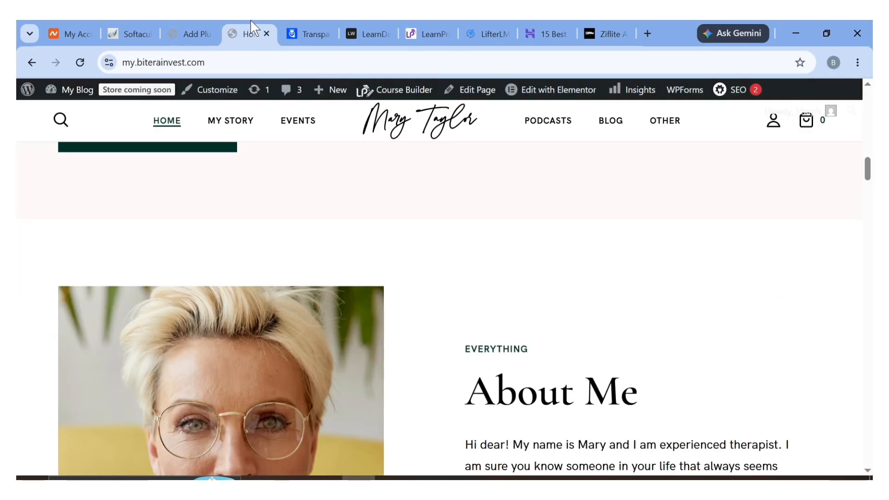
pyautogui.scroll(10, 318, 359)
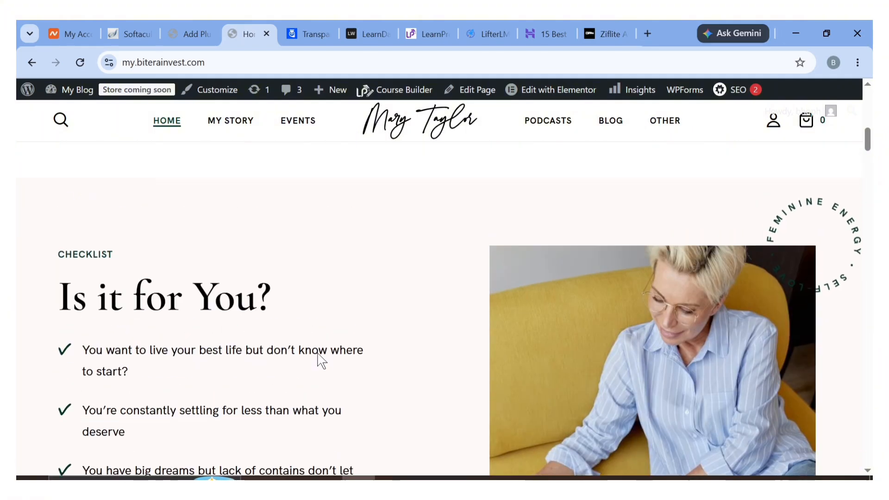
pyautogui.scroll(-5, 329, 338)
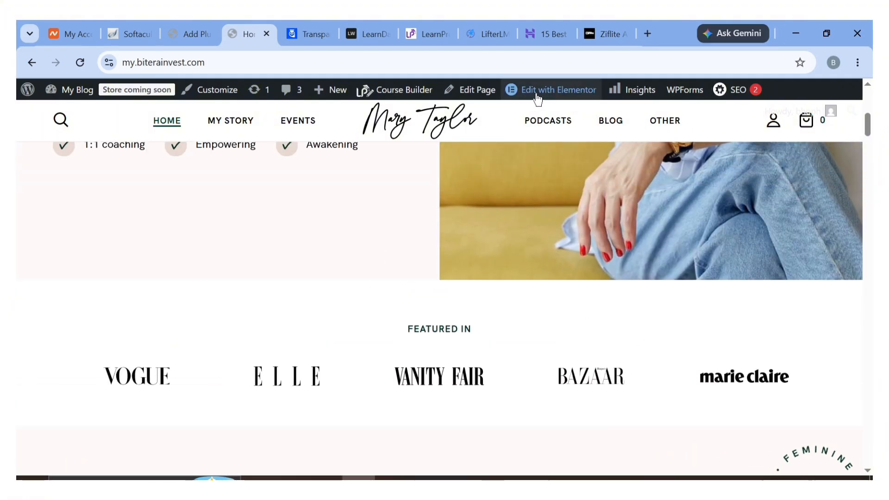
pyautogui.moveTo(542, 99)
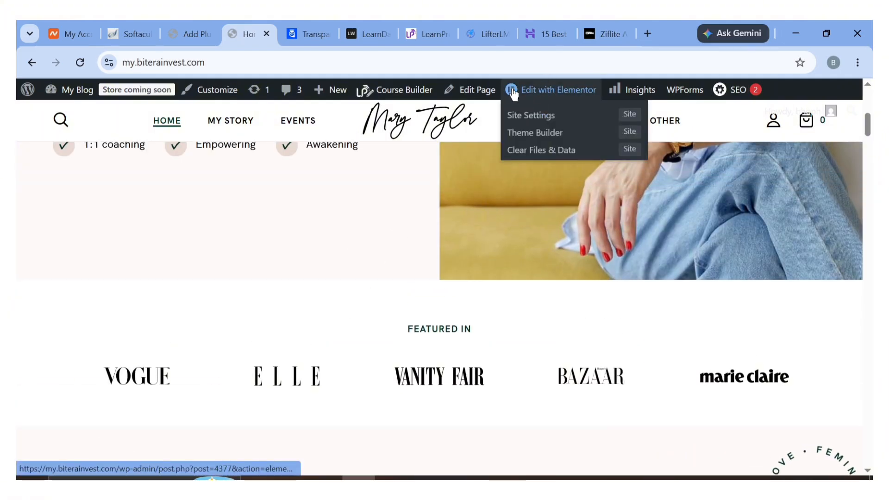
pyautogui.rightClick(545, 87)
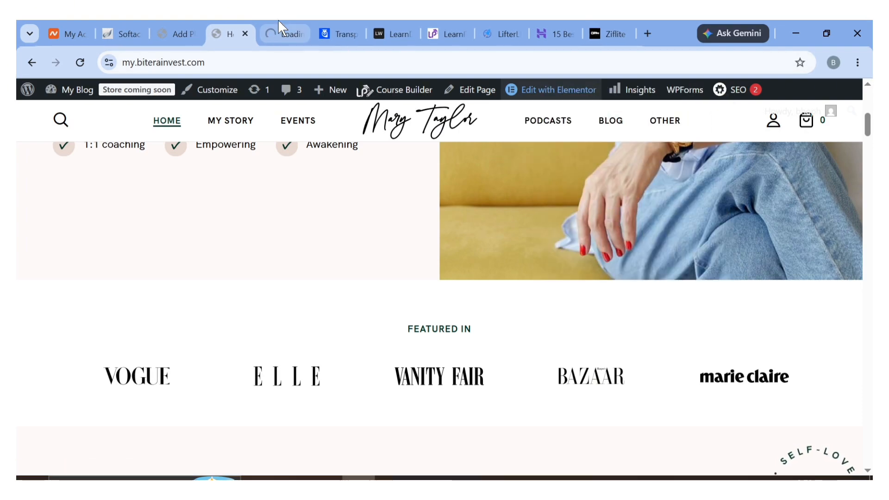
pyautogui.click(280, 33)
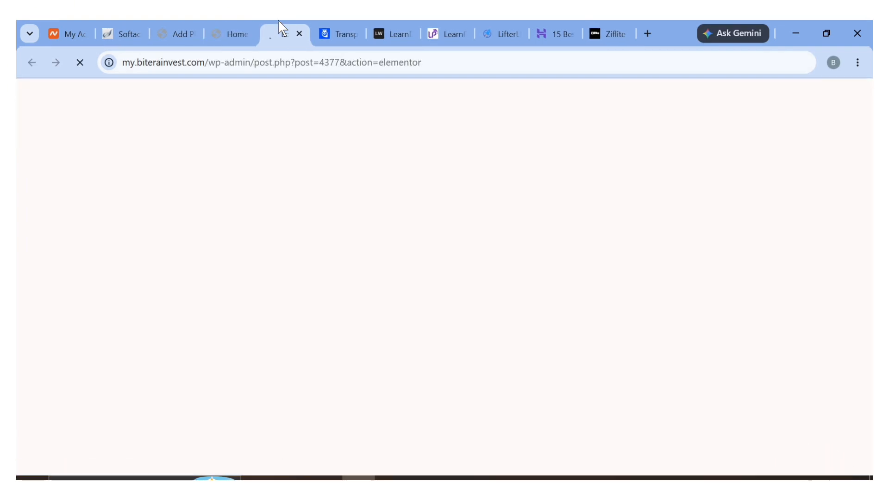
# Close the loading Elementor tab and go to the Installed Plugins list.
pyautogui.click(299, 33)
pyautogui.click(187, 23)
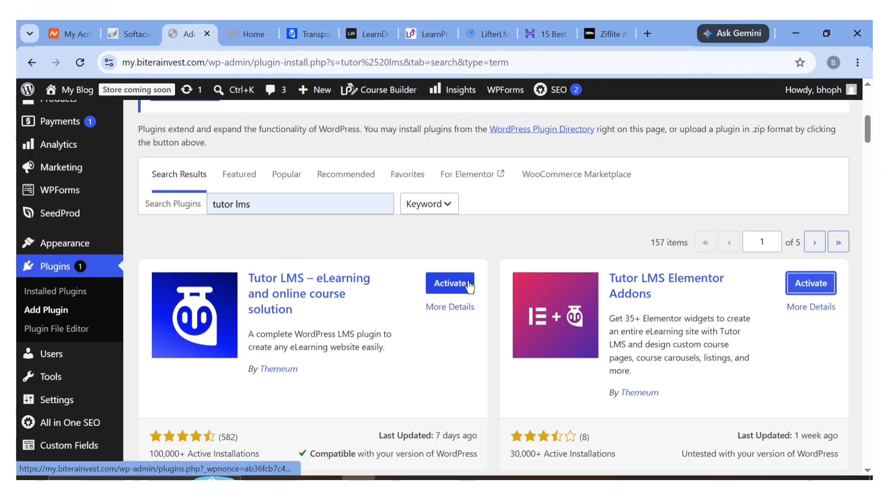
pyautogui.click(51, 280)
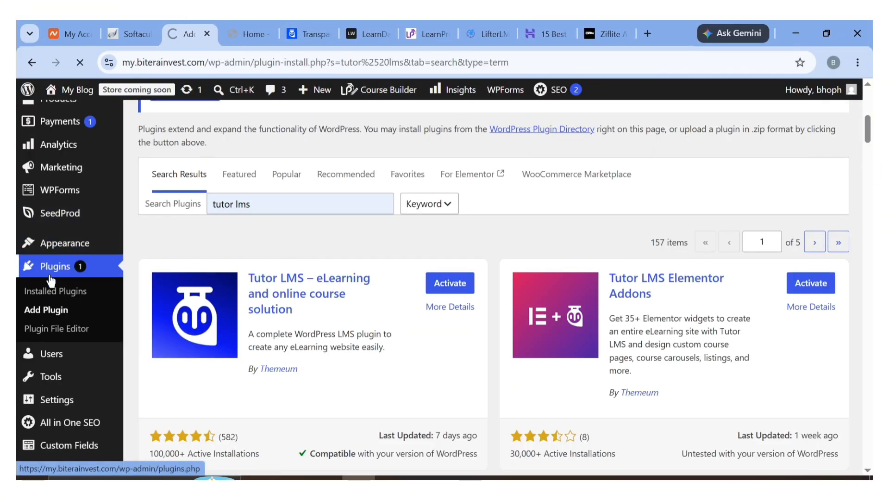
pyautogui.scroll(-10, 129, 365)
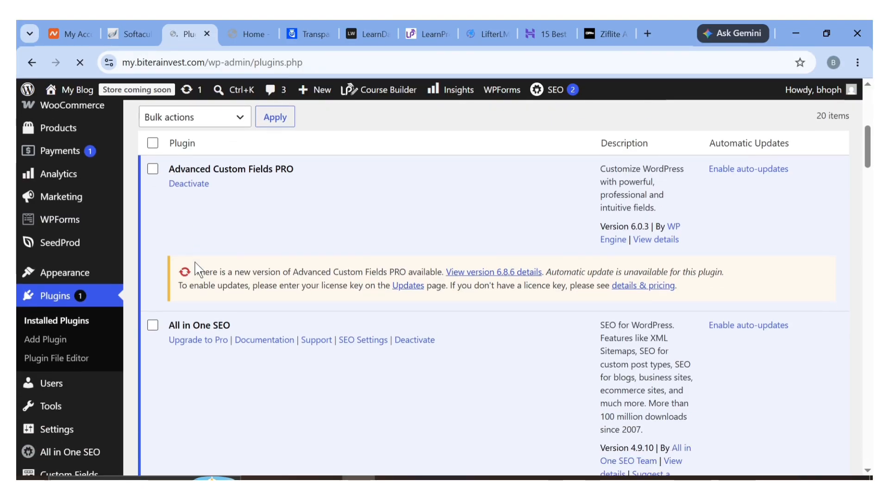
pyautogui.scroll(-20, 195, 261)
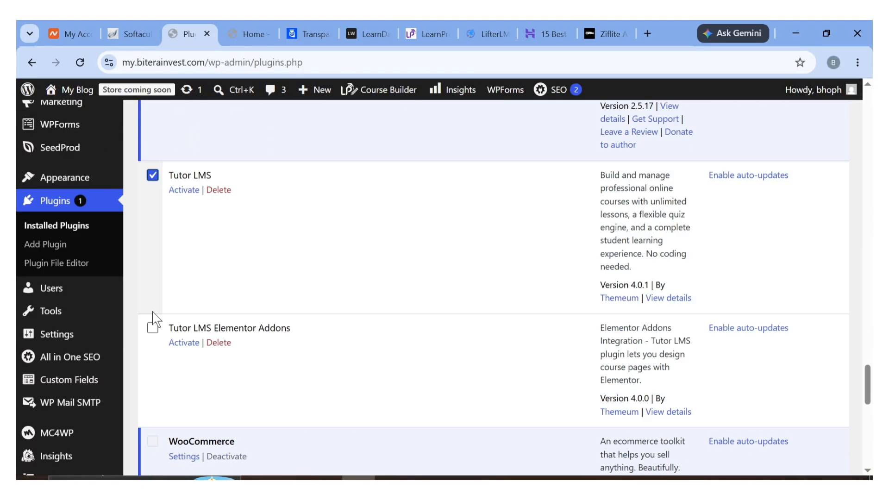
# Bulk-activate Tutor LMS and Tutor LMS Elementor Addons.
pyautogui.click(153, 328)
pyautogui.click(153, 176)
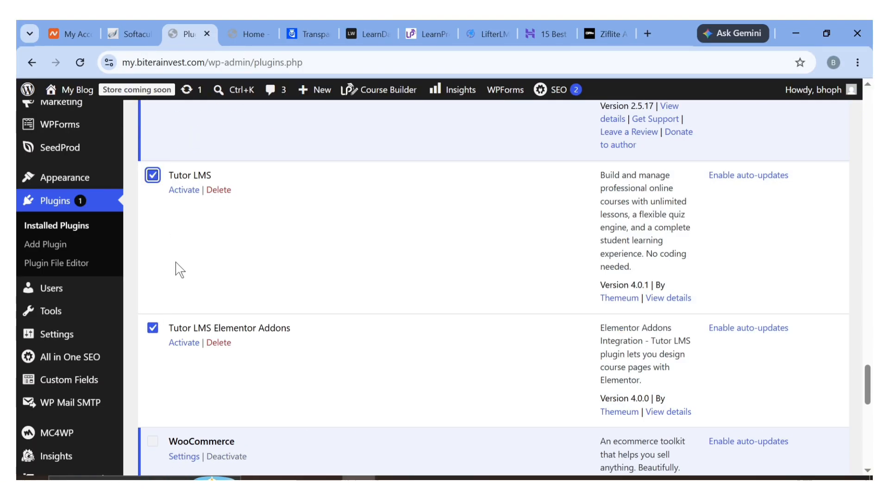
pyautogui.scroll(-7, 179, 270)
pyautogui.scroll(-5, 180, 269)
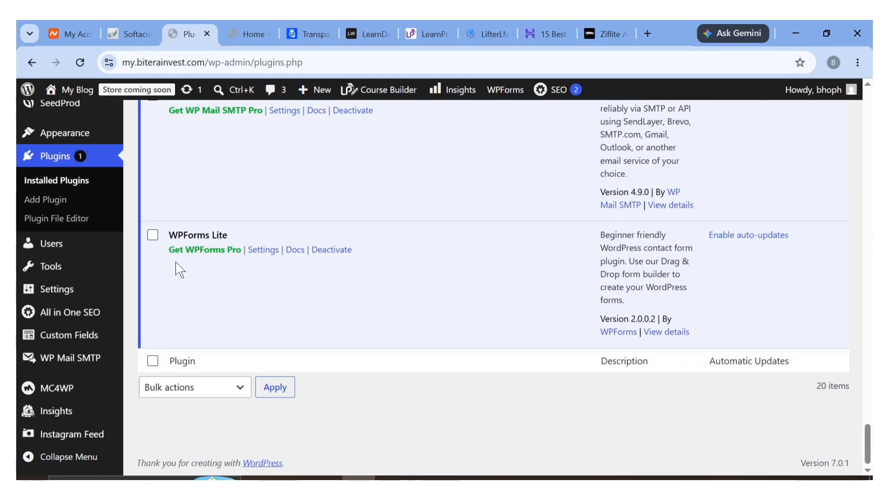
pyautogui.click(187, 387)
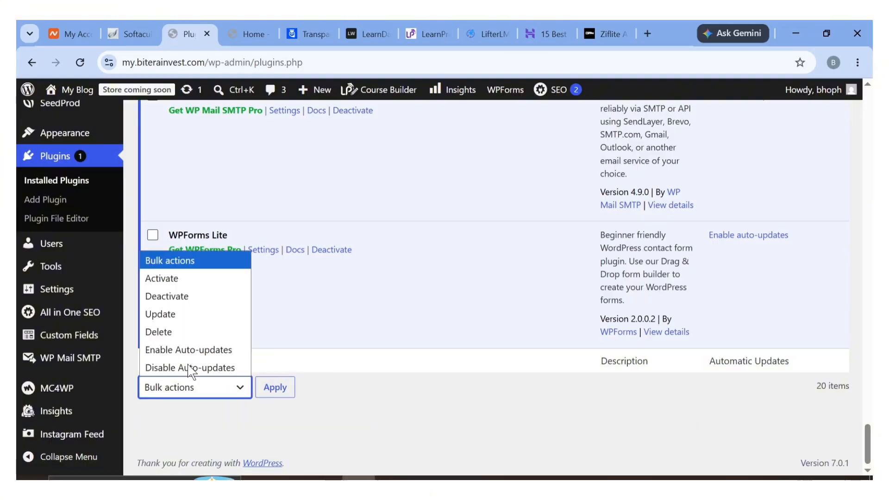
pyautogui.click(167, 279)
pyautogui.click(273, 387)
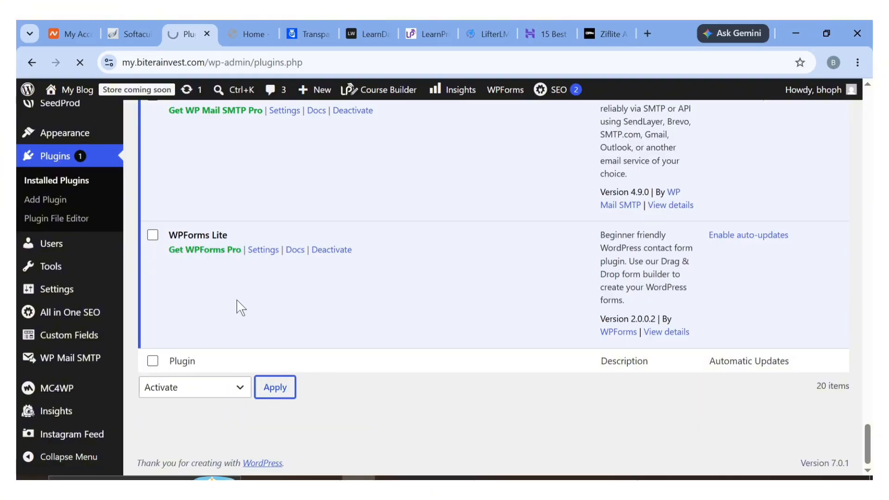
pyautogui.scroll(5, 231, 296)
pyautogui.scroll(4, 176, 236)
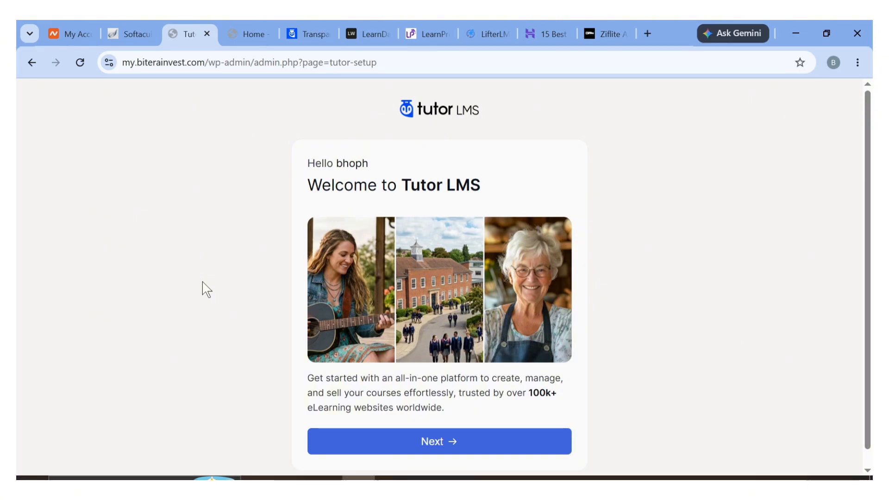
# Finish the Tutor LMS wizard with the Auto theme and sample courses loaded.
pyautogui.click(410, 442)
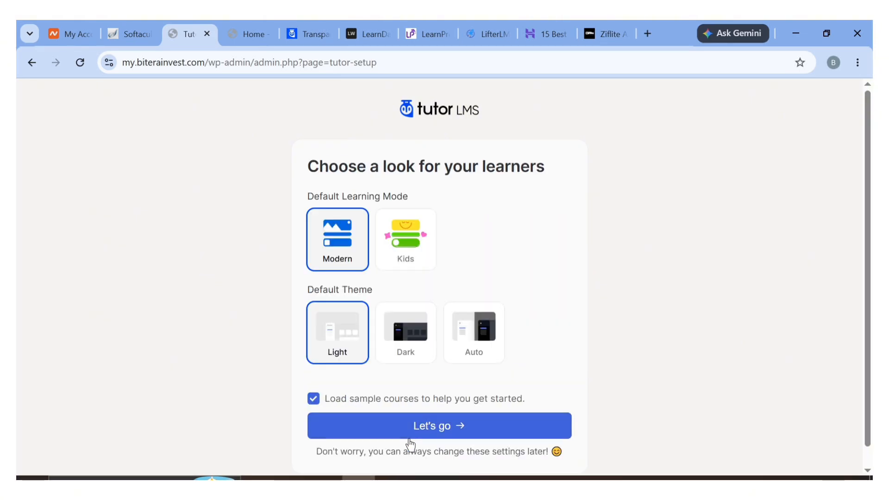
pyautogui.click(488, 340)
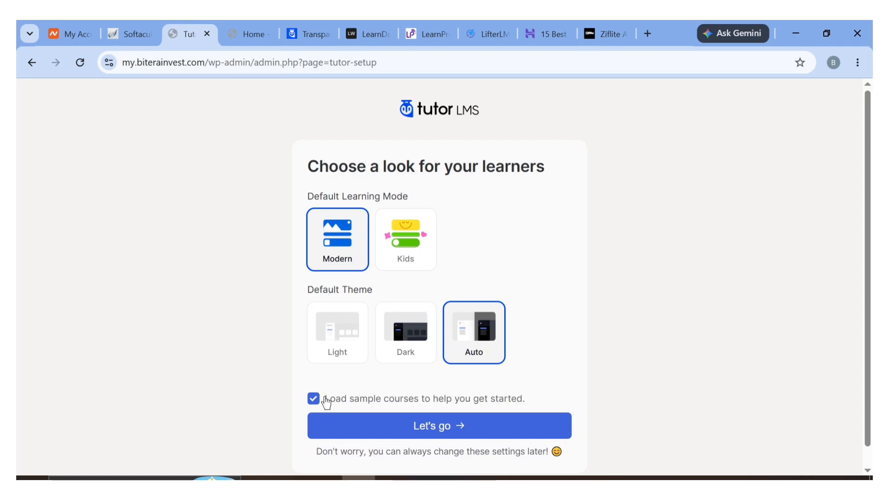
pyautogui.click(445, 427)
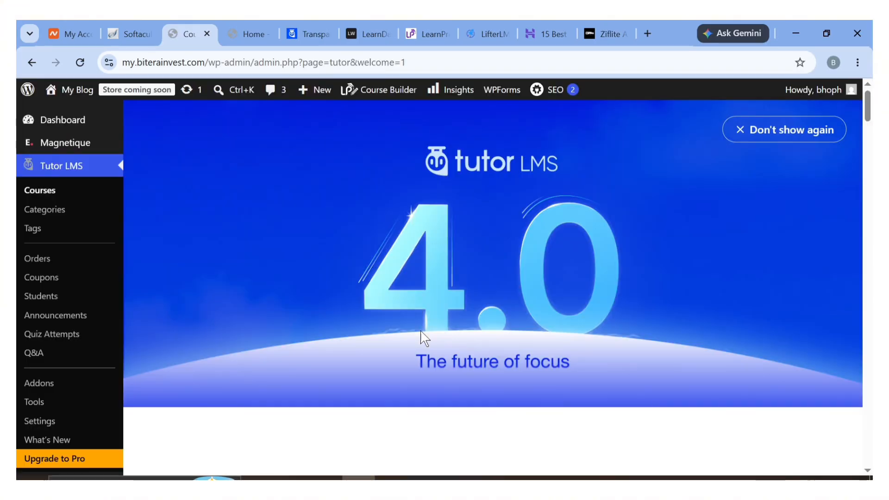
# Open the Tutor LMS Courses list and review the sample courses.
pyautogui.scroll(-10, 428, 346)
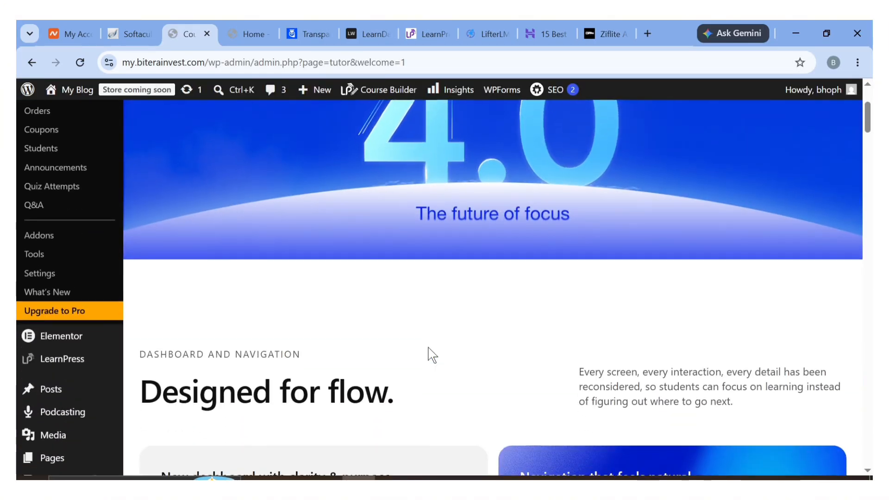
pyautogui.scroll(15, 428, 347)
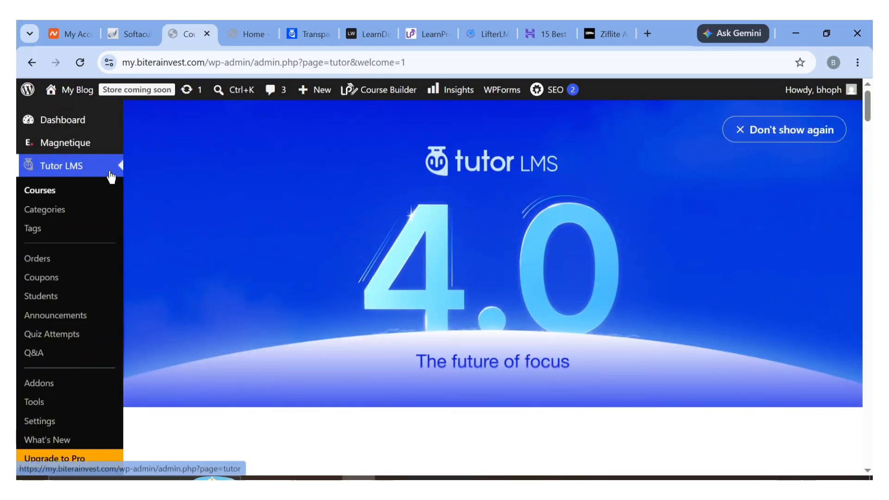
pyautogui.click(42, 194)
pyautogui.scroll(-5, 245, 329)
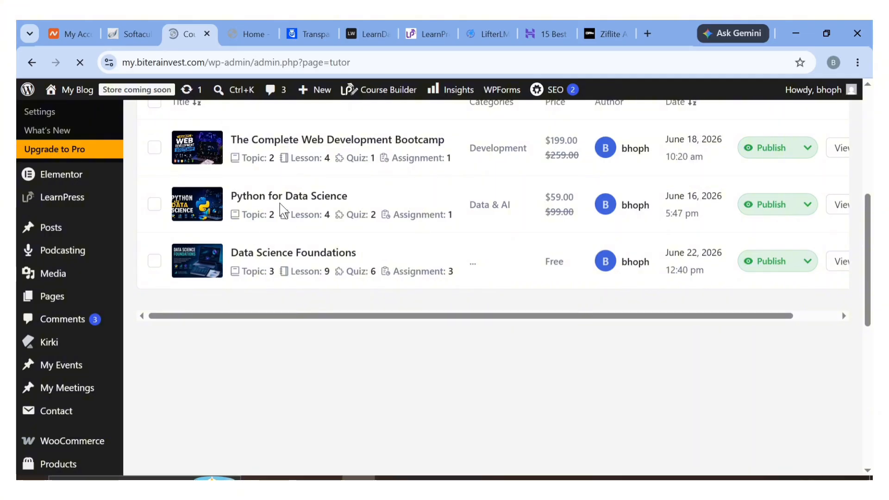
pyautogui.scroll(4, 314, 194)
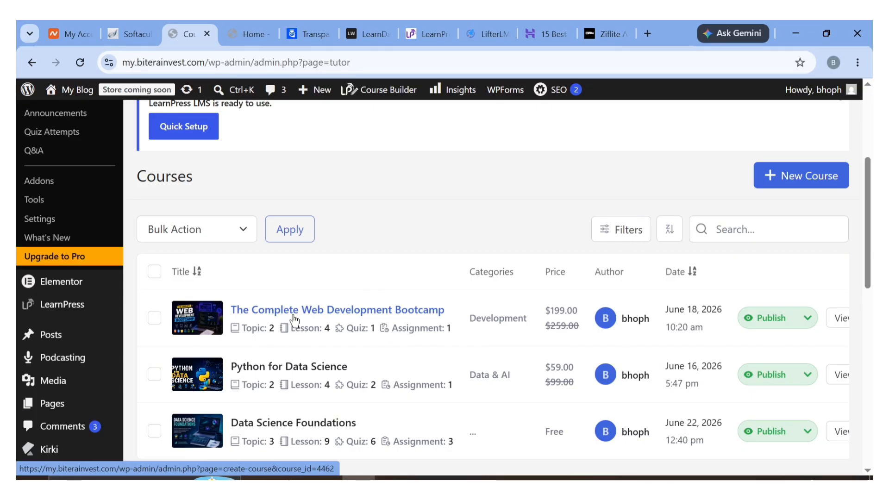
# Open the homepage in Elementor, then return to the Courses list to view its rows.
pyautogui.click(251, 20)
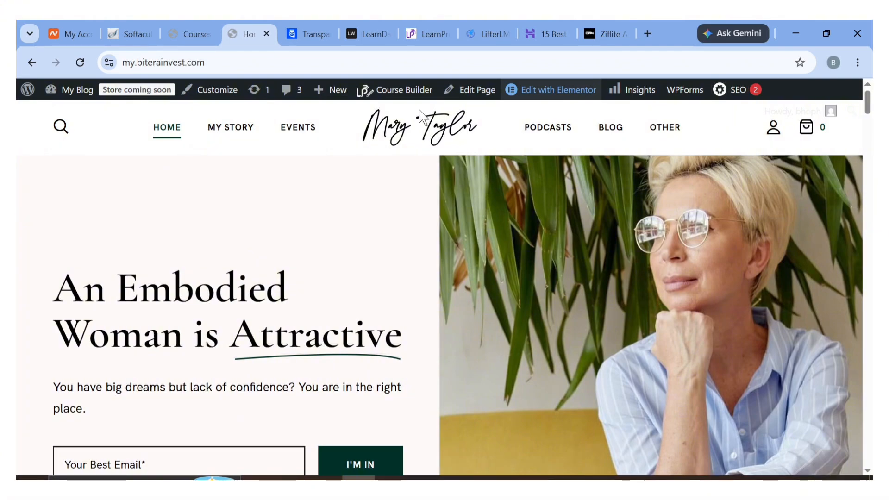
pyautogui.click(554, 98)
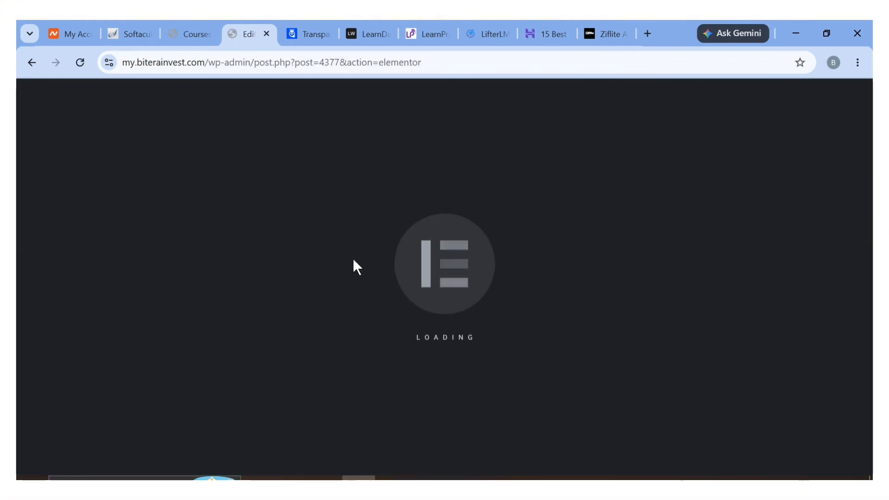
pyautogui.click(185, 25)
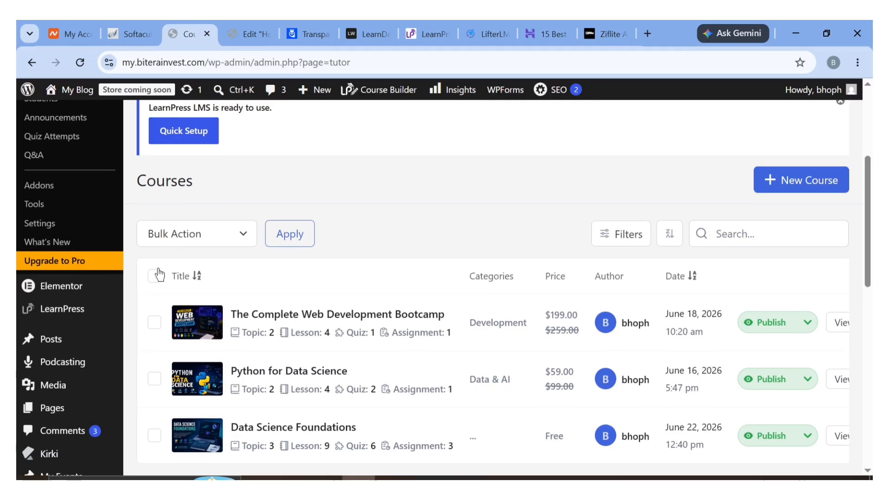
pyautogui.scroll(5, 135, 217)
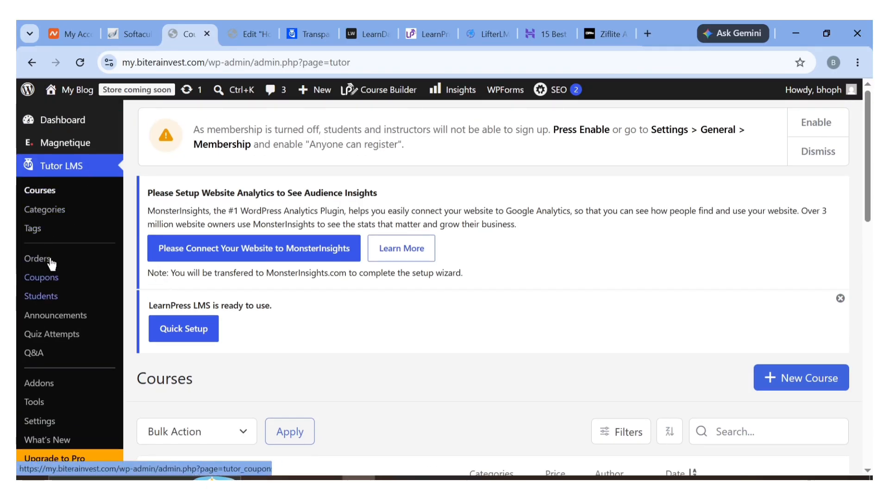
pyautogui.scroll(-3, 46, 324)
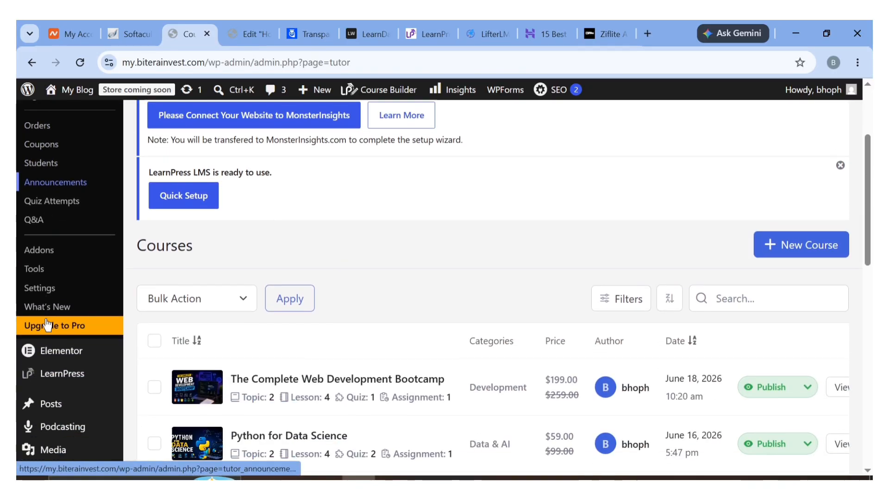
# Open Tutor LMS General settings and check the Terms and Conditions page list, leaving it unset.
pyautogui.click(40, 285)
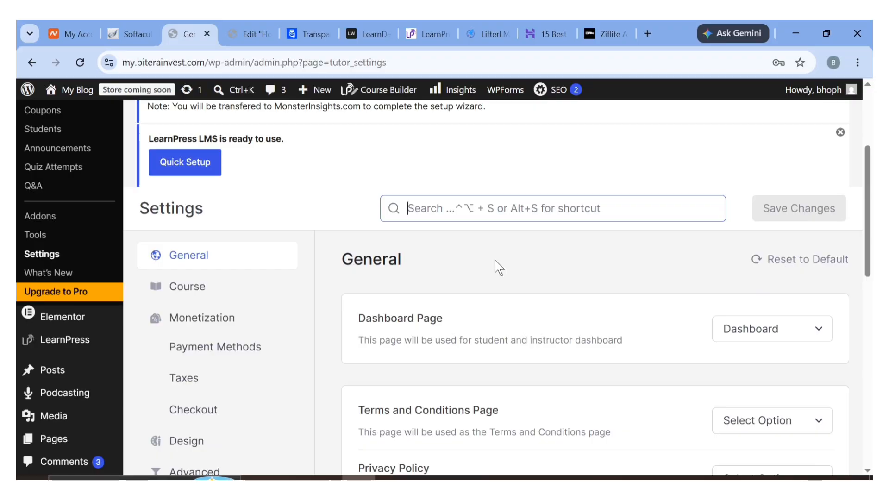
pyautogui.scroll(-3, 498, 268)
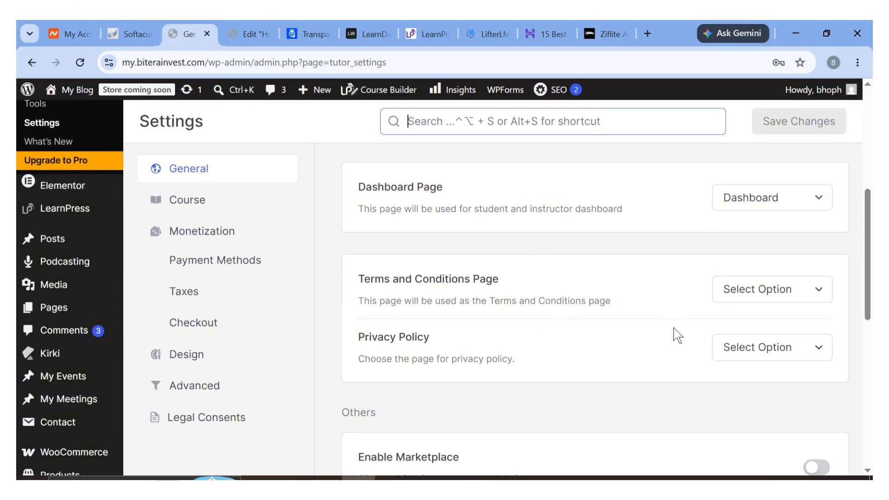
pyautogui.click(739, 303)
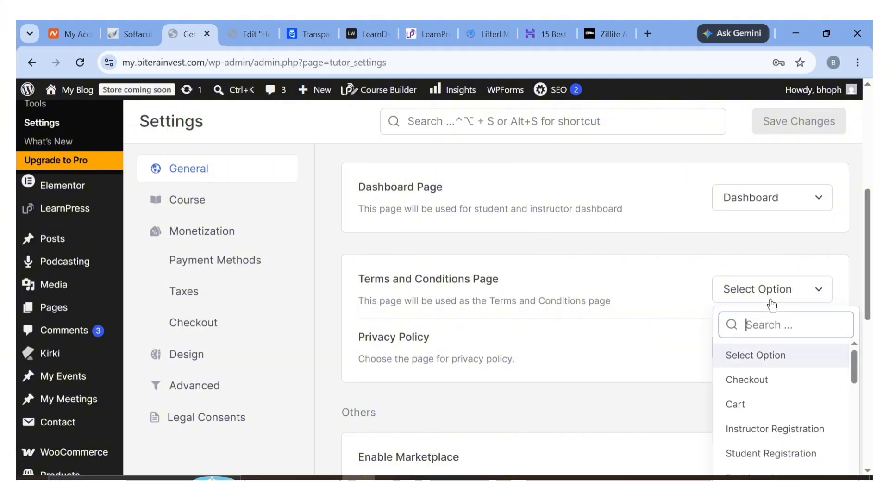
pyautogui.click(770, 305)
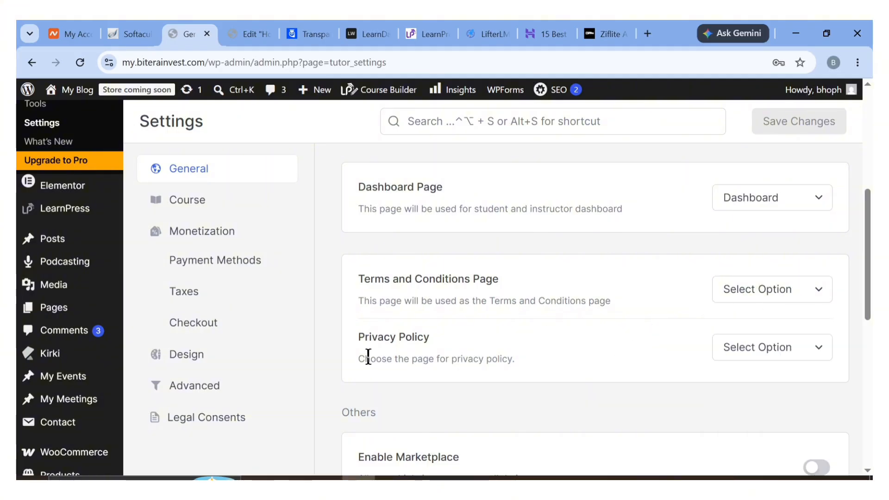
pyautogui.scroll(-3, 547, 328)
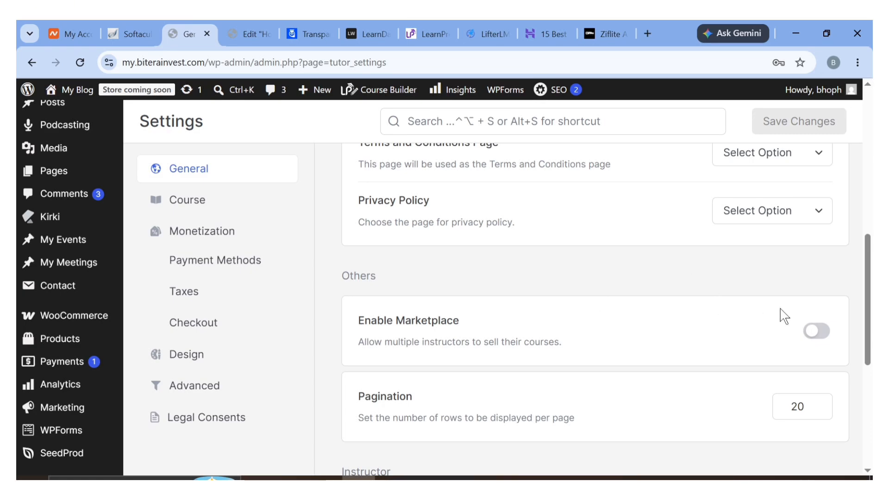
# View the instructor application form on akux.store's Become An Instructor page, then return to Tutor LMS settings.
pyautogui.click(611, 29)
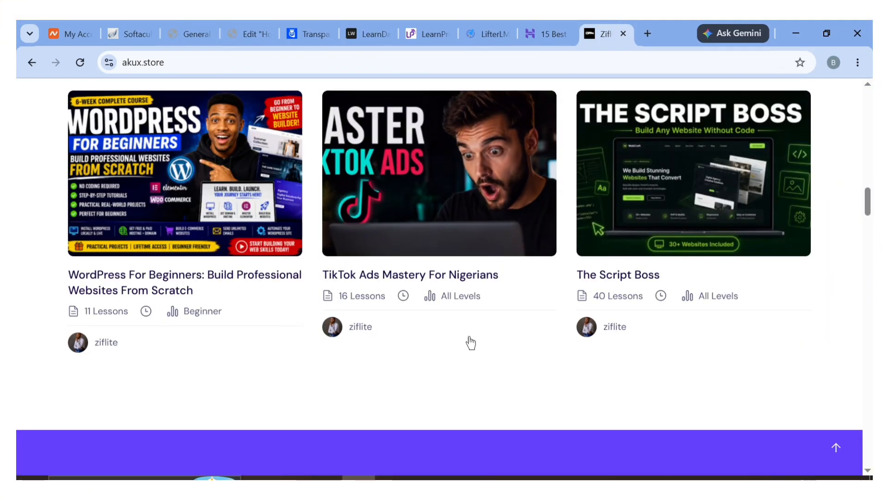
pyautogui.scroll(15, 463, 363)
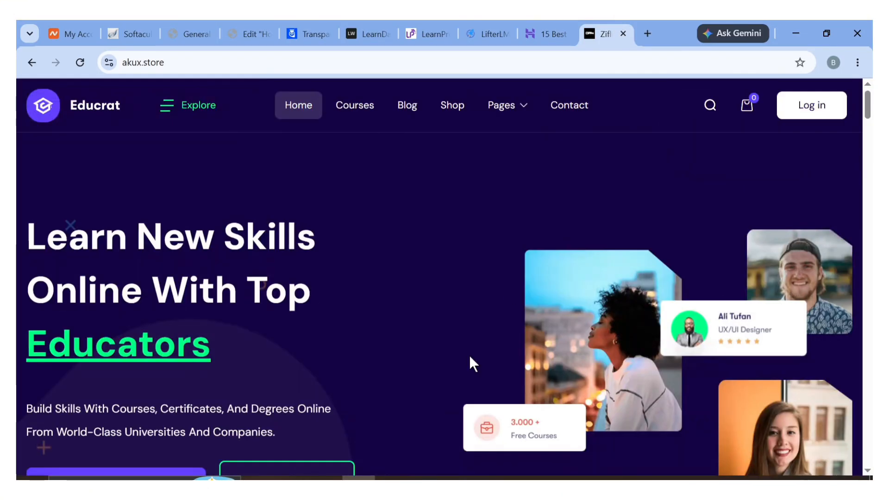
pyautogui.moveTo(508, 105)
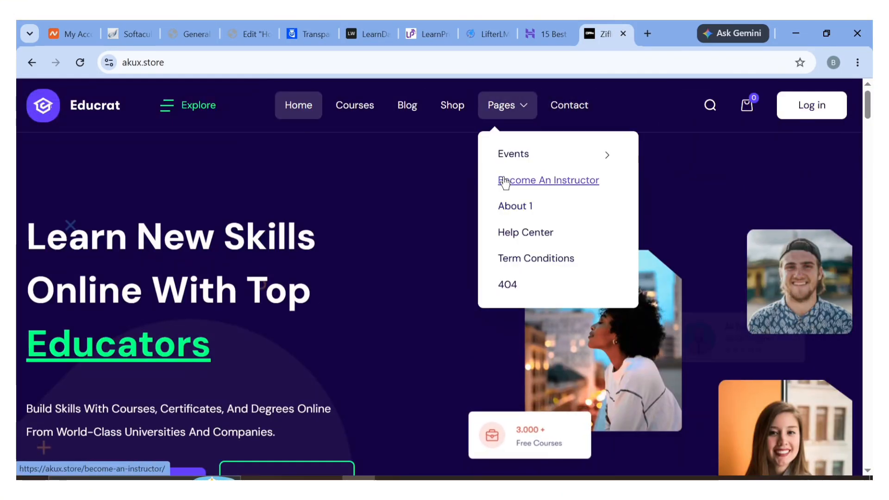
pyautogui.click(505, 181)
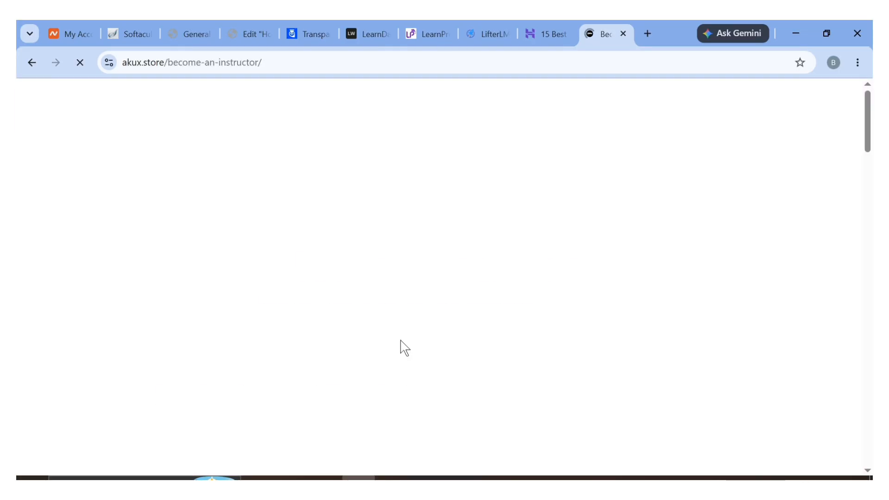
pyautogui.scroll(-8, 401, 341)
pyautogui.scroll(8, 401, 345)
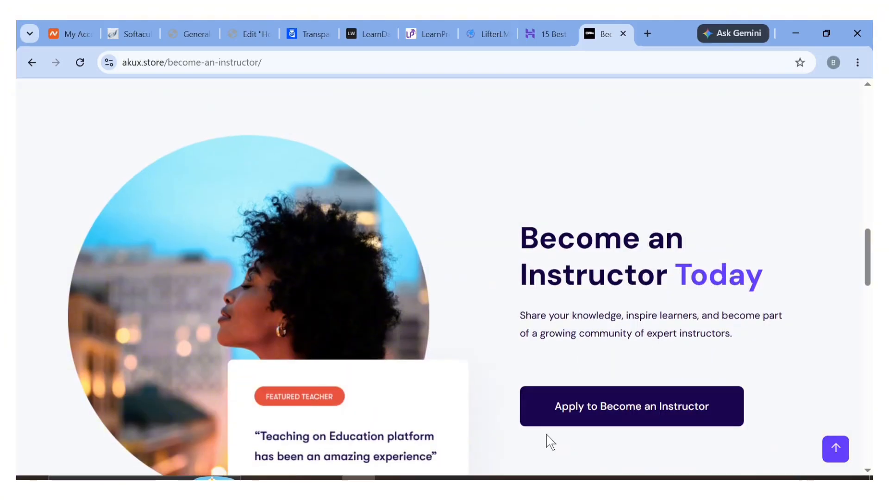
pyautogui.click(619, 419)
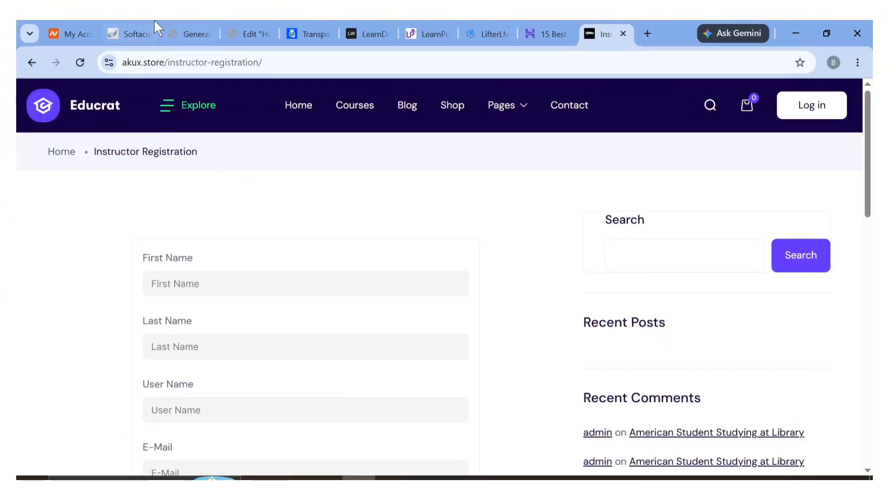
pyautogui.click(191, 21)
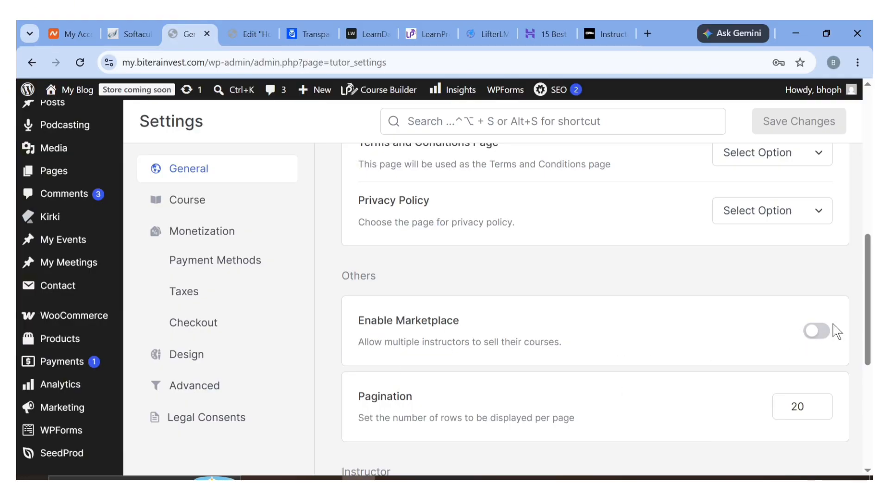
pyautogui.scroll(-3, 667, 382)
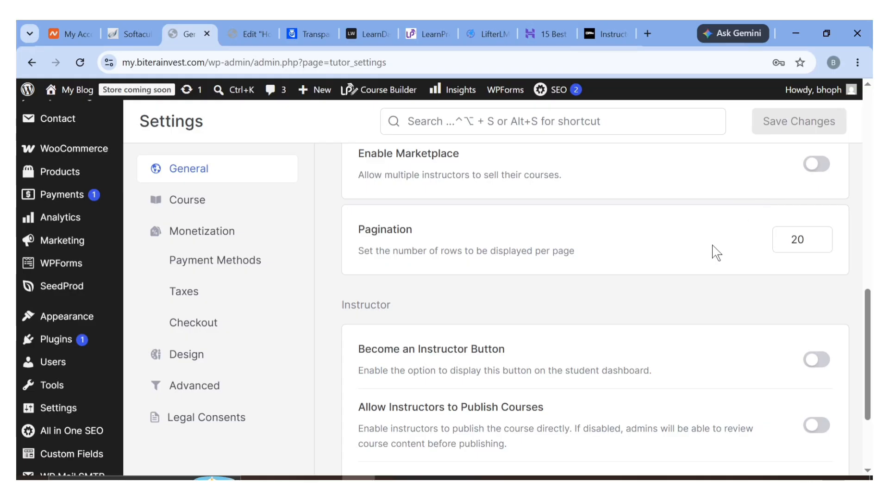
pyautogui.scroll(-3, 694, 246)
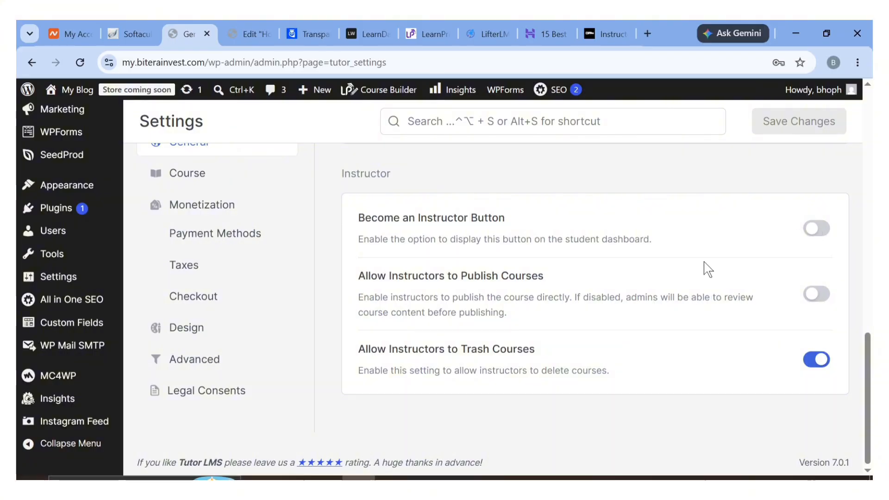
pyautogui.scroll(15, 568, 348)
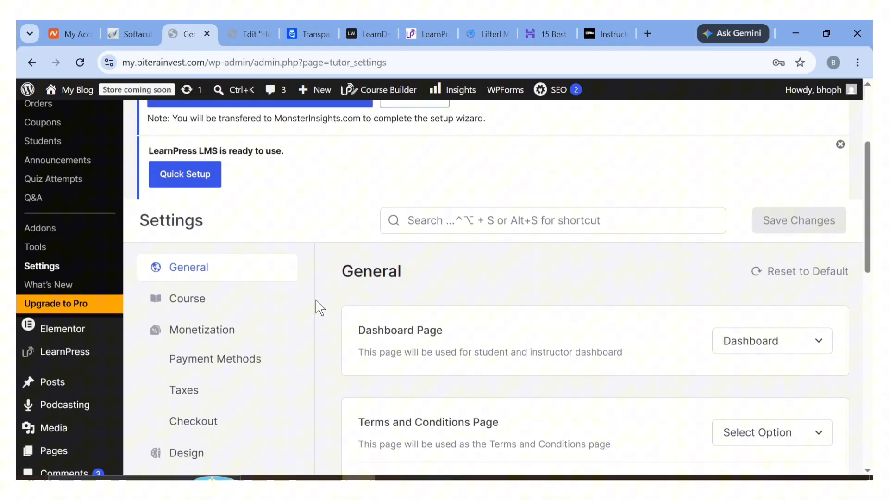
# In Course settings, enable content access without enrolling, Spotlight Mode, course auto-complete, autoload next content and lesson comments.
pyautogui.click(172, 296)
pyautogui.scroll(-1, 526, 350)
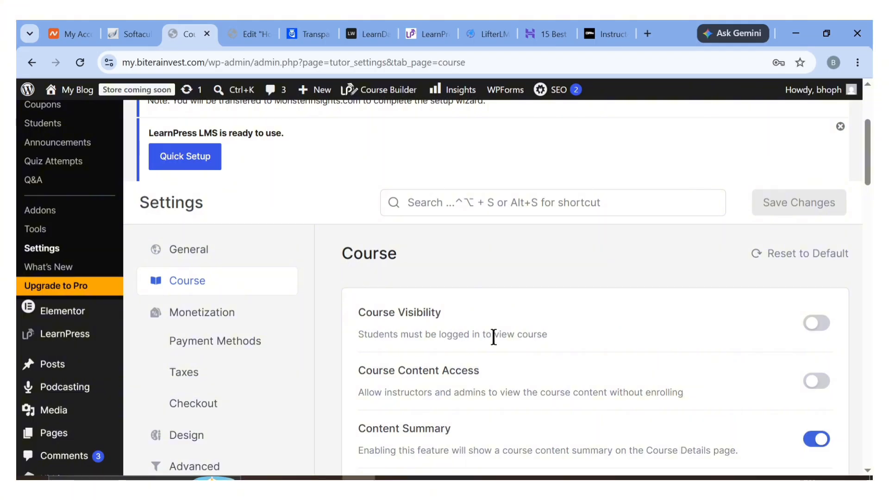
pyautogui.scroll(-4, 509, 305)
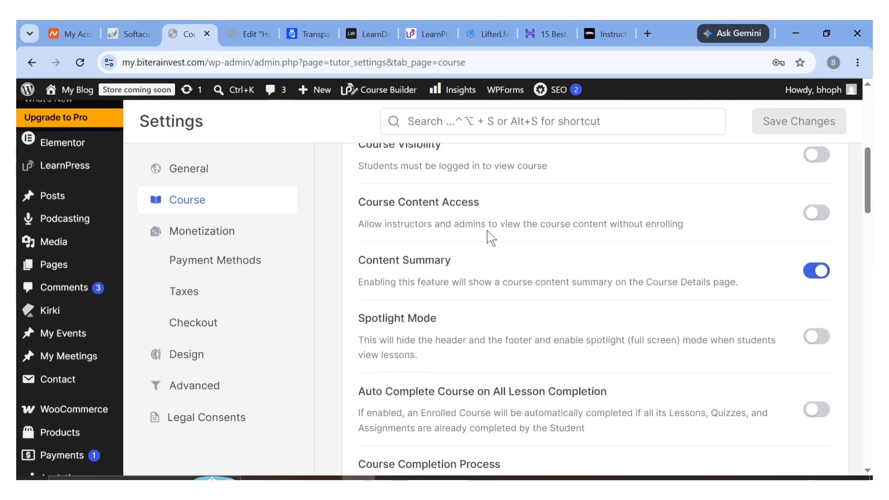
pyautogui.click(816, 213)
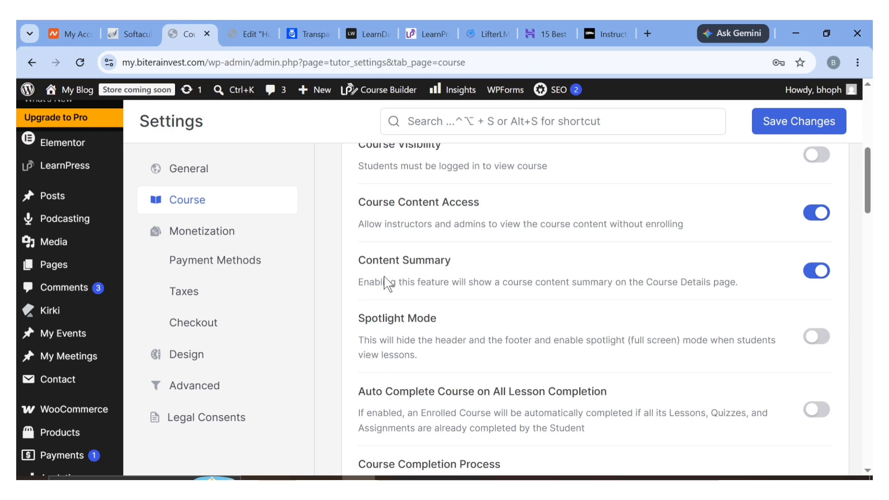
pyautogui.click(823, 342)
pyautogui.scroll(-2, 833, 416)
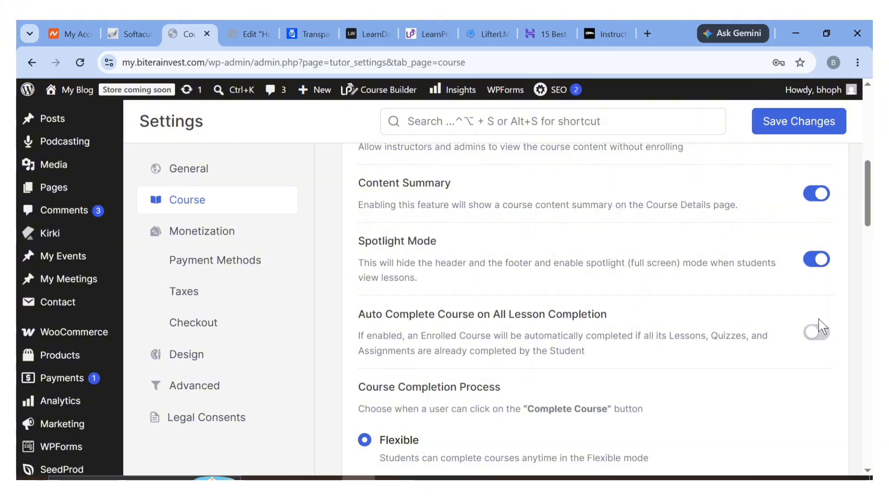
pyautogui.click(817, 333)
pyautogui.scroll(-1, 652, 390)
pyautogui.scroll(-8, 652, 390)
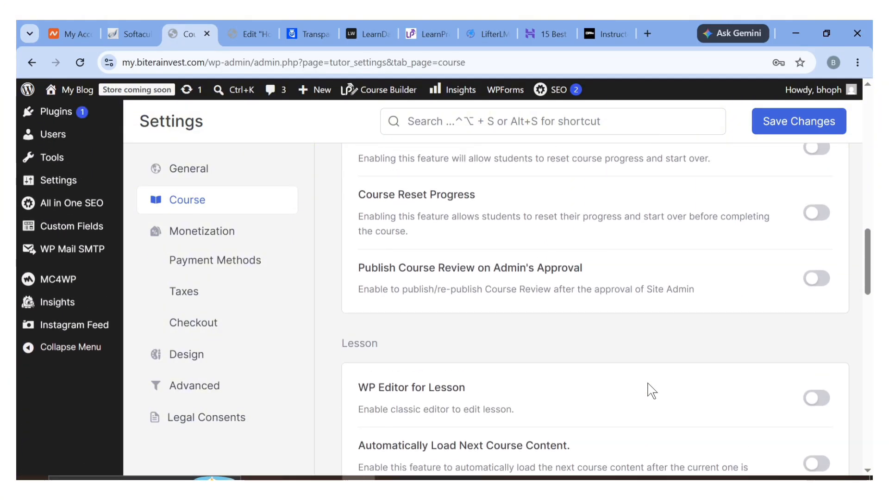
pyautogui.scroll(4, 651, 390)
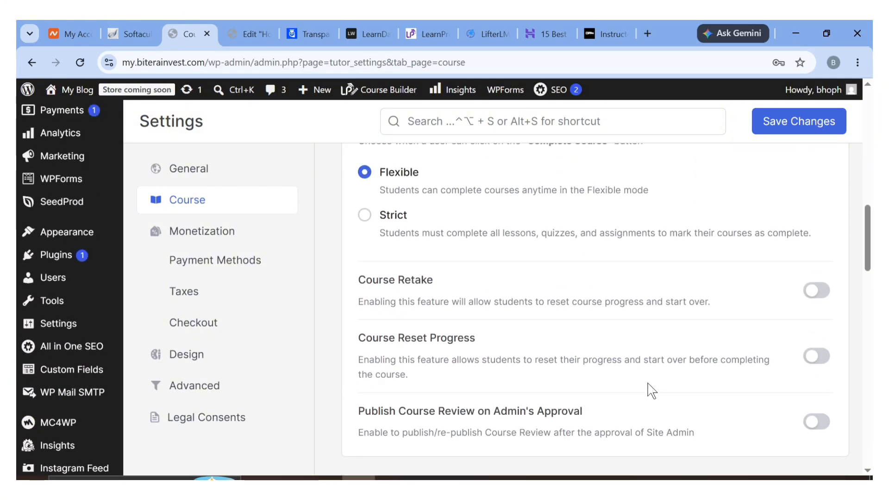
pyautogui.scroll(-5, 651, 390)
pyautogui.scroll(-2, 651, 390)
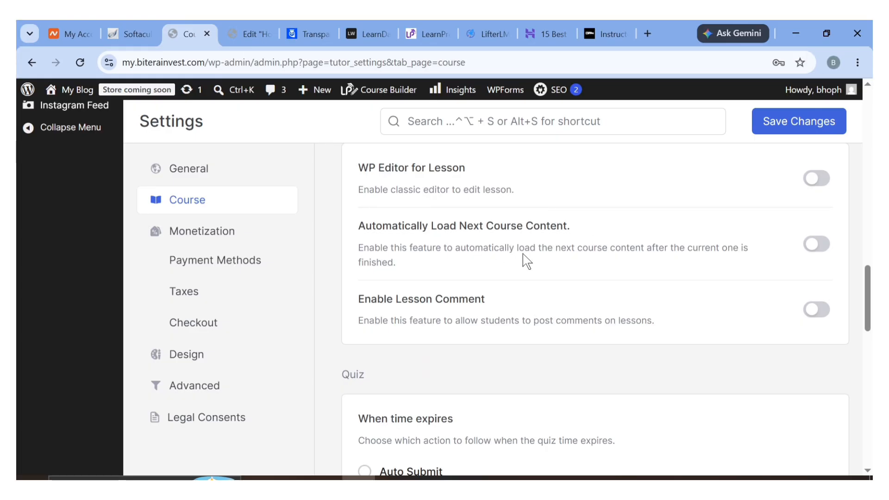
pyautogui.click(804, 249)
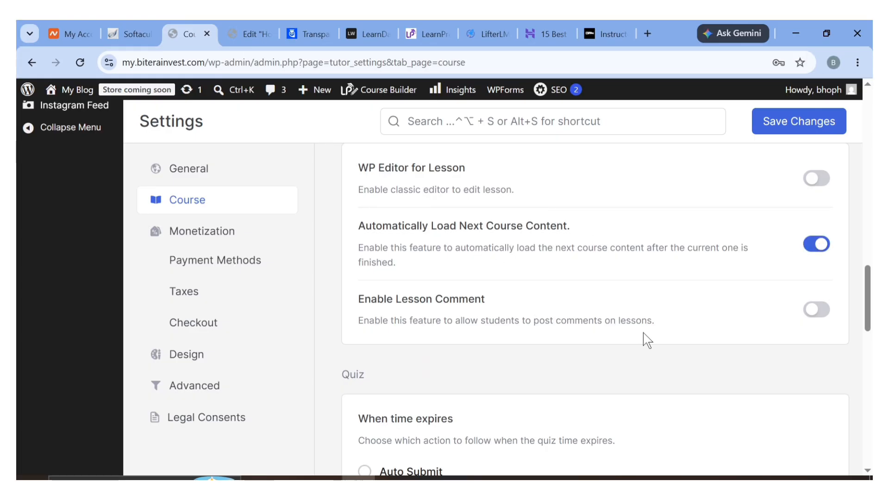
pyautogui.scroll(-2, 643, 332)
pyautogui.click(815, 206)
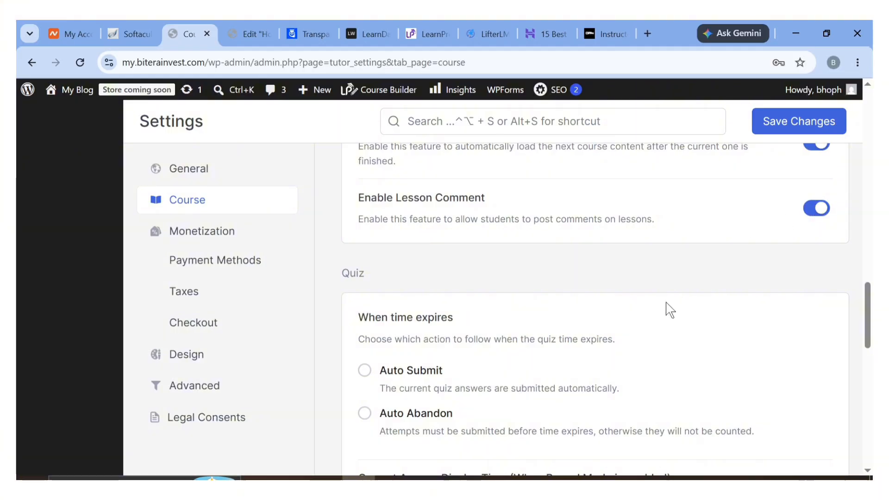
# Use the Tutor player for YouTube and Vimeo videos and save the course settings.
pyautogui.scroll(-2, 668, 361)
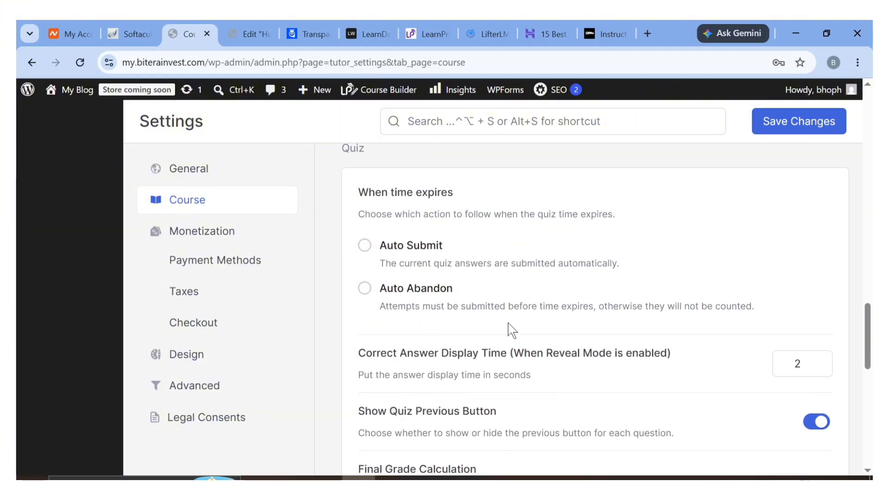
pyautogui.scroll(-1, 511, 331)
pyautogui.scroll(-3, 655, 284)
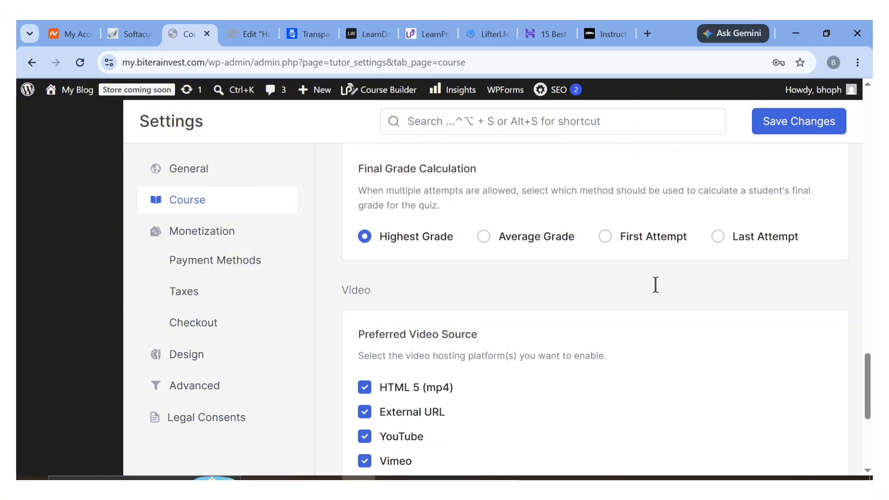
pyautogui.scroll(-2, 456, 224)
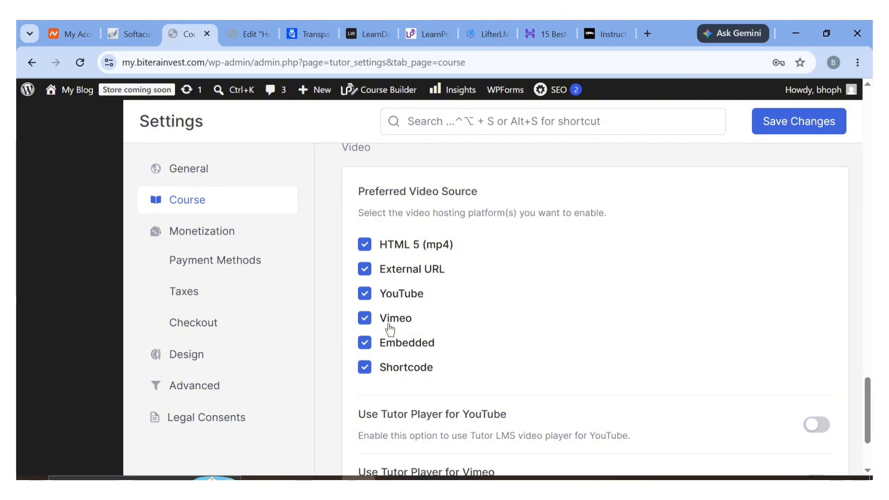
pyautogui.scroll(-1, 397, 355)
pyautogui.scroll(-1, 397, 355)
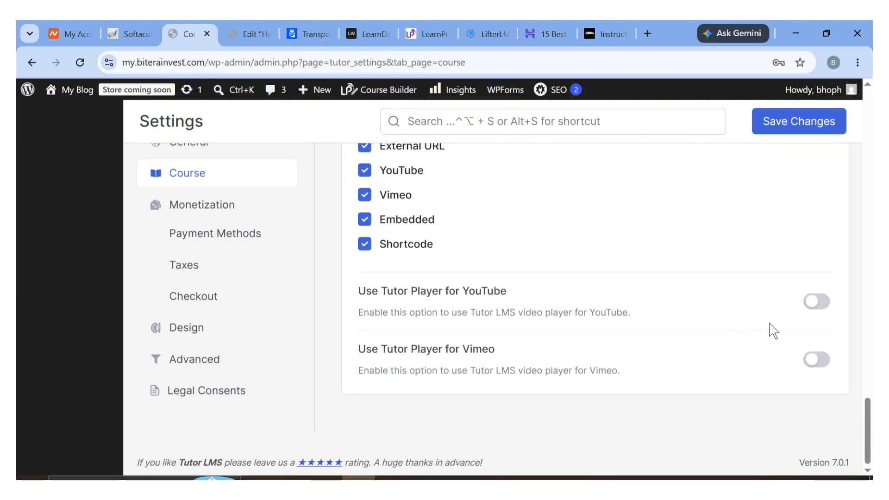
pyautogui.click(816, 303)
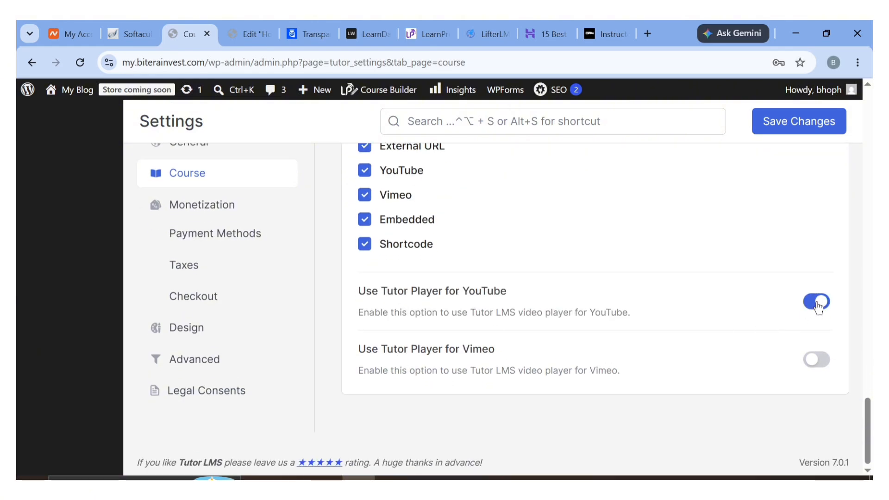
pyautogui.click(816, 360)
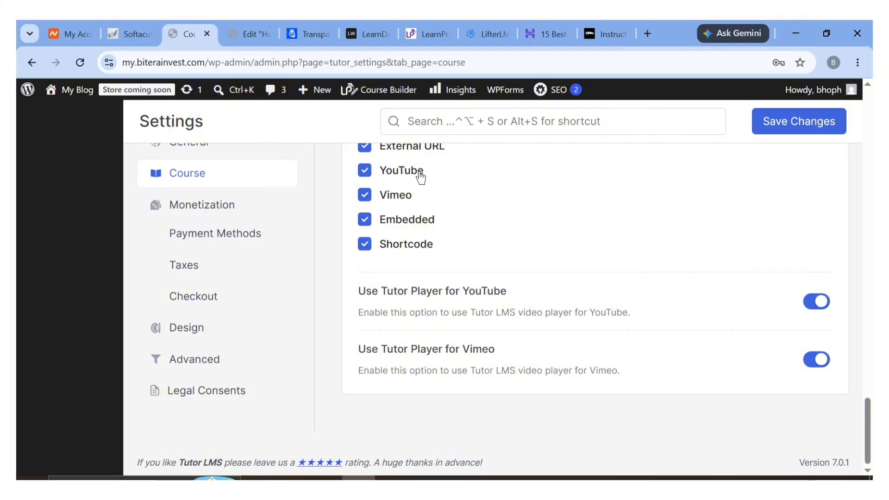
pyautogui.scroll(2, 414, 227)
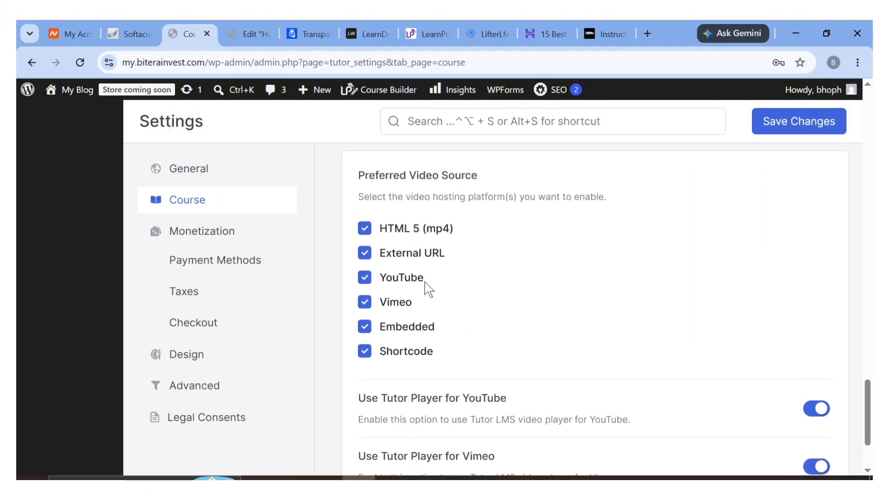
pyautogui.scroll(-2, 424, 281)
pyautogui.scroll(3, 582, 323)
pyautogui.scroll(-3, 576, 463)
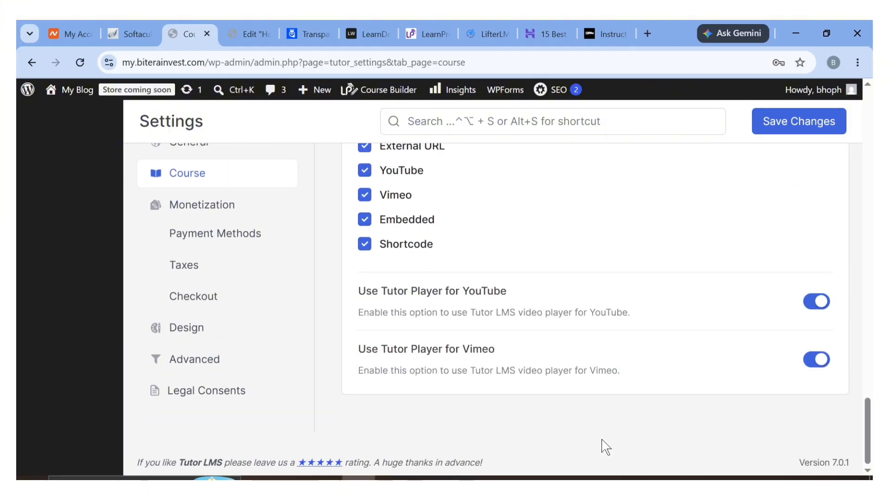
pyautogui.scroll(3, 579, 463)
pyautogui.click(798, 130)
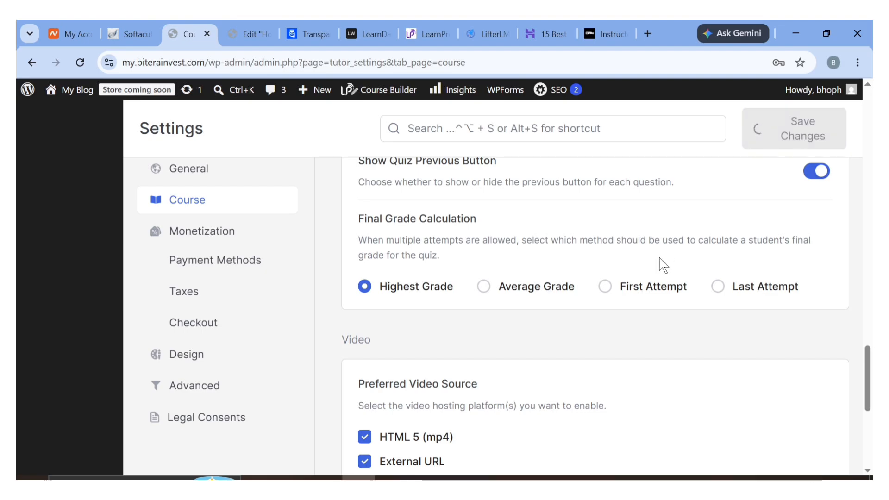
pyautogui.scroll(2, 662, 261)
# Set the Monetization eCommerce engine to WooCommerce.
pyautogui.click(237, 235)
pyautogui.scroll(15, 432, 241)
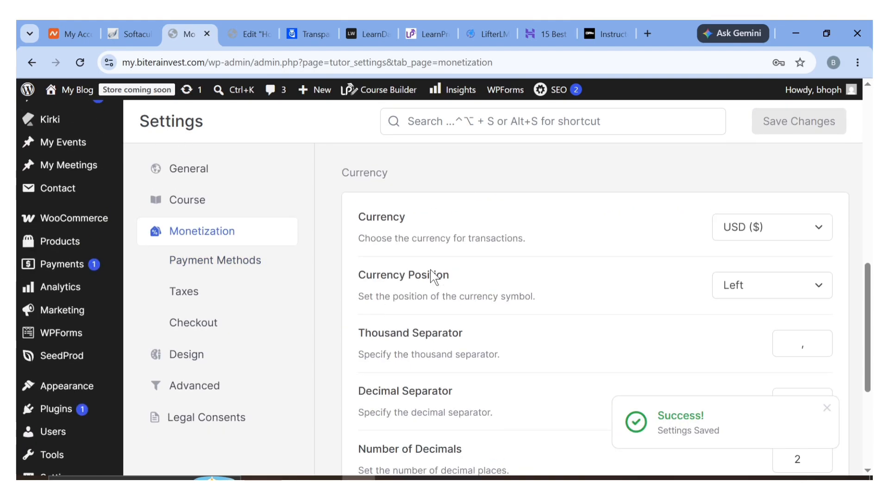
pyautogui.scroll(-8, 433, 276)
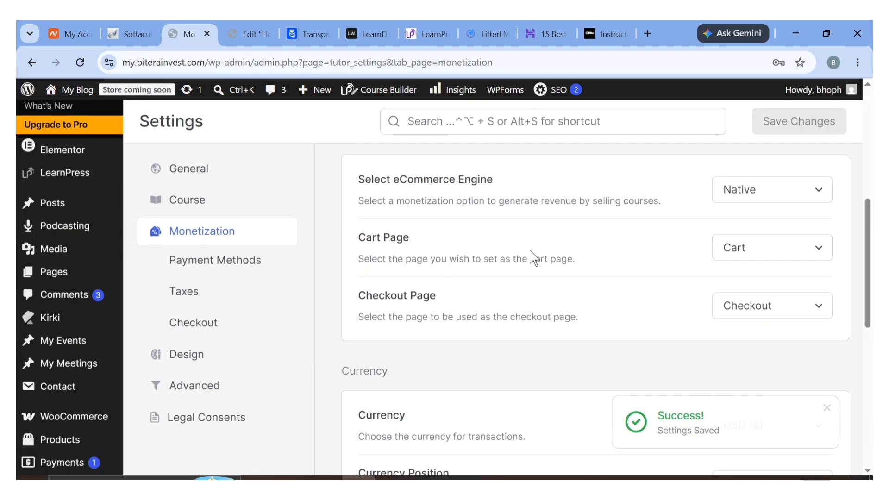
pyautogui.scroll(5, 509, 218)
pyautogui.click(757, 351)
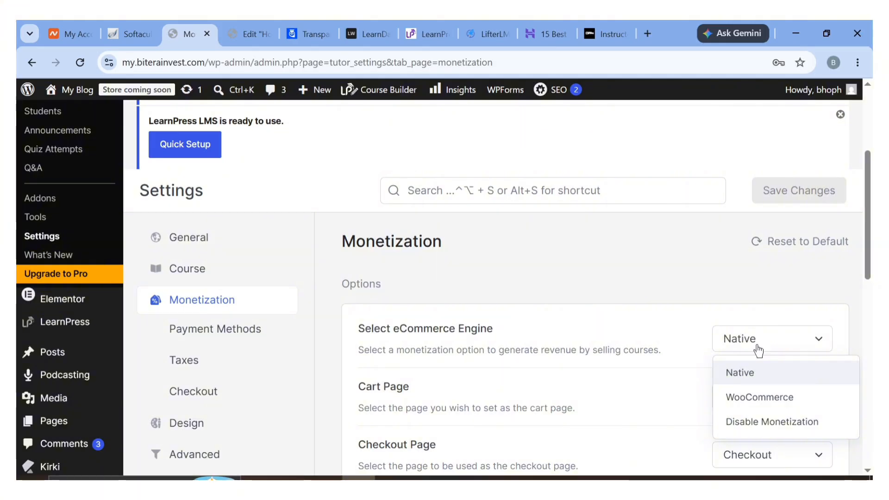
pyautogui.click(735, 397)
# Enable WooCommerce order auto-completion, auto redirect to courses and guest mode, then save.
pyautogui.scroll(-2, 719, 356)
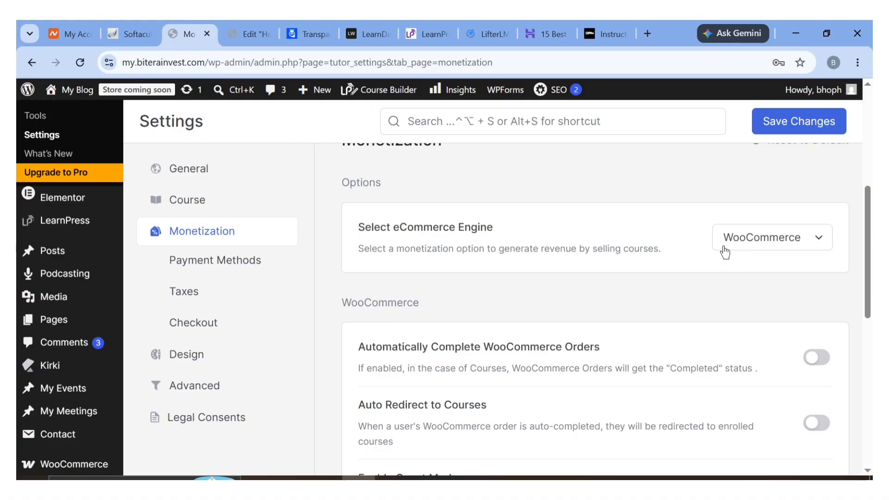
pyautogui.scroll(-1, 594, 313)
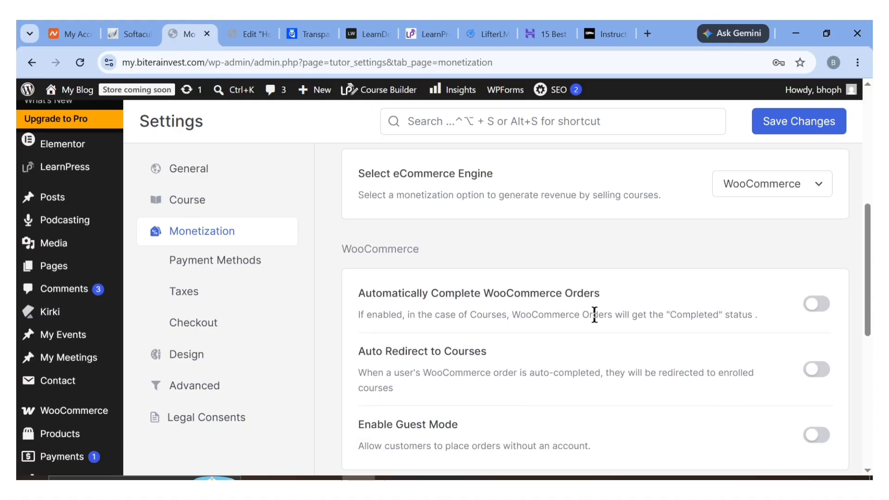
pyautogui.click(817, 305)
pyautogui.scroll(-2, 620, 366)
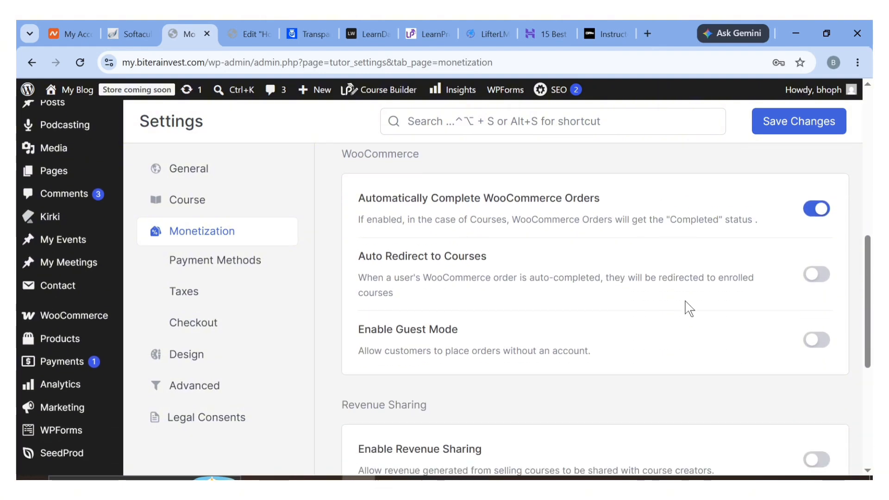
pyautogui.click(826, 283)
pyautogui.click(815, 343)
pyautogui.scroll(-4, 680, 361)
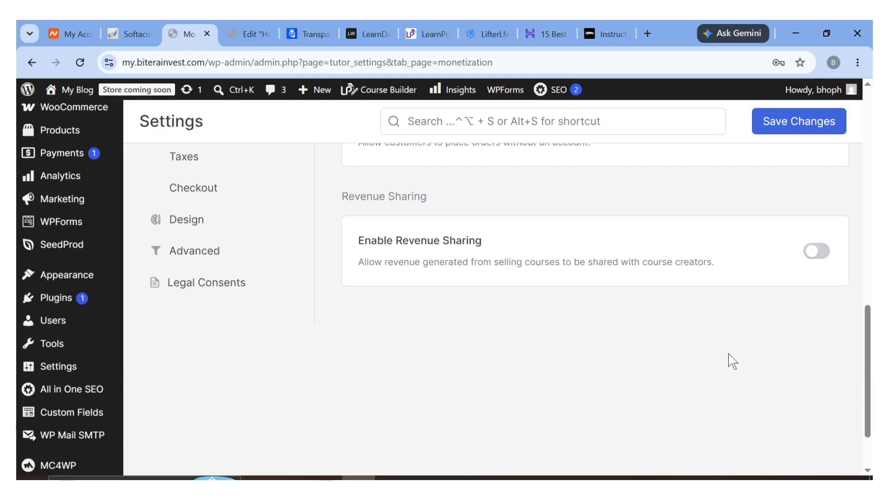
pyautogui.scroll(1, 576, 278)
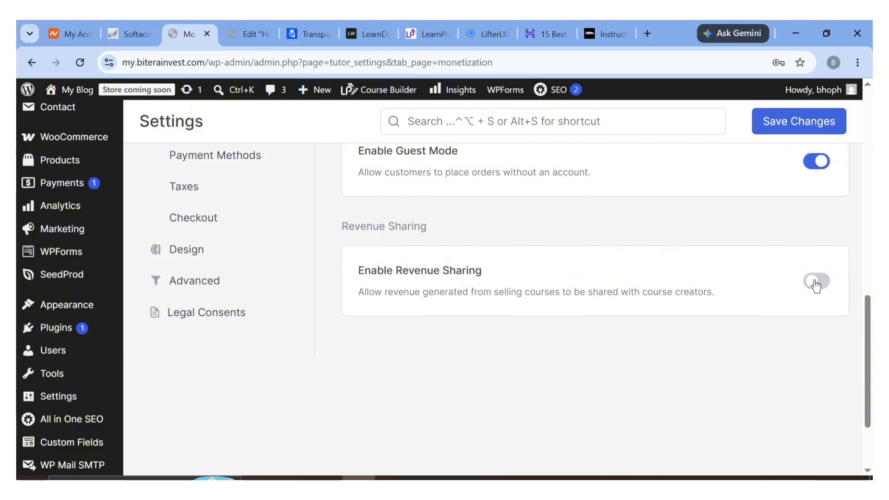
pyautogui.scroll(5, 816, 285)
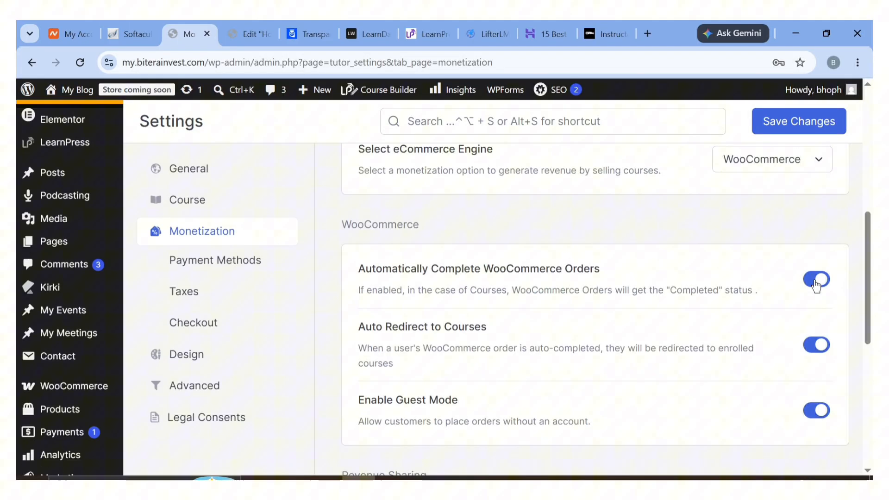
pyautogui.click(778, 123)
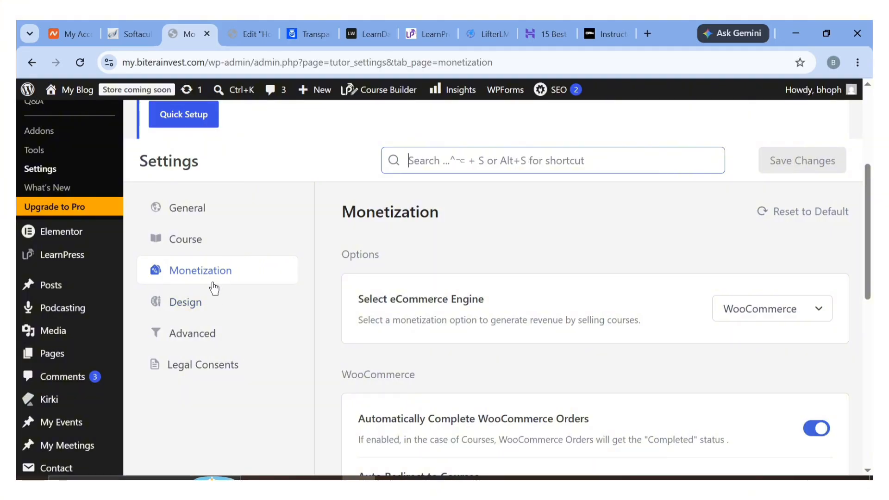
# Toggle Revenue Sharing on and back off, leaving it disabled.
pyautogui.scroll(-10, 363, 357)
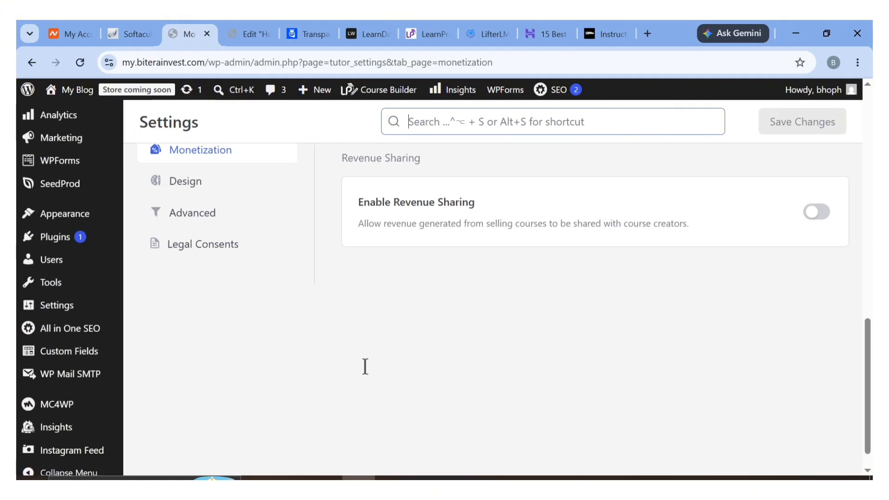
pyautogui.scroll(3, 363, 363)
pyautogui.click(815, 348)
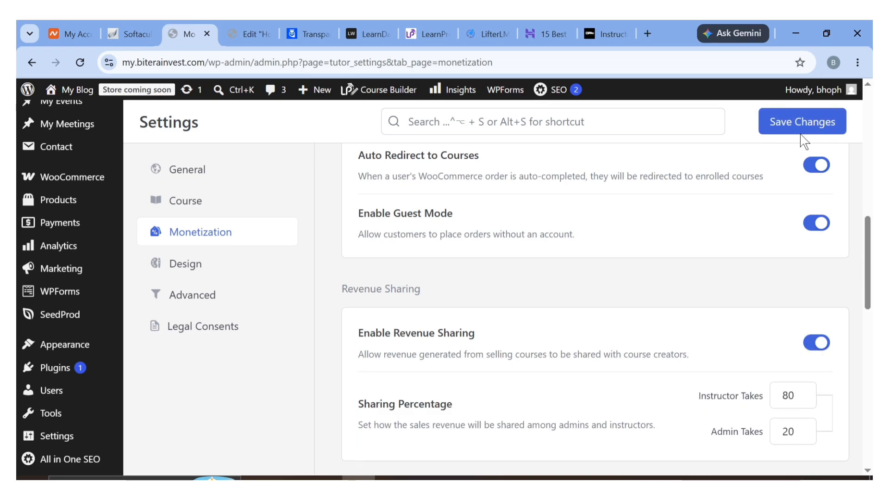
pyautogui.click(815, 344)
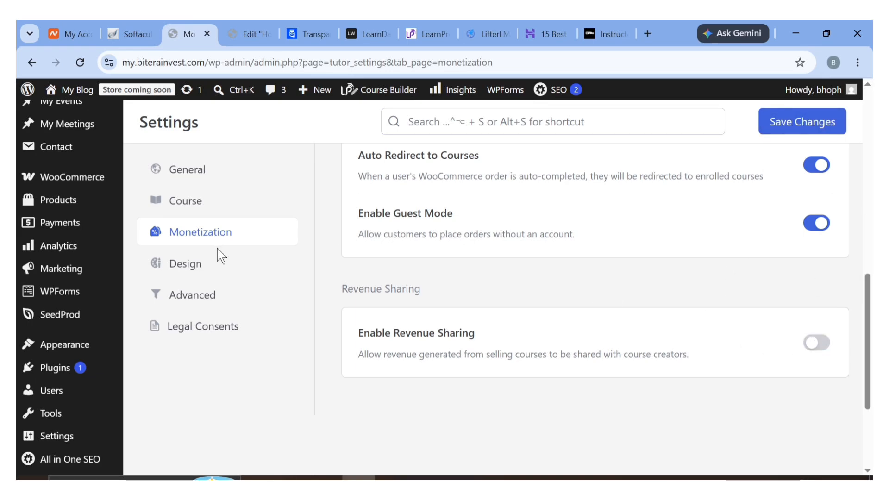
pyautogui.click(193, 274)
# Enable Profile Completion in Tutor LMS Advanced settings, then go to Legal Consents.
pyautogui.scroll(-5, 389, 348)
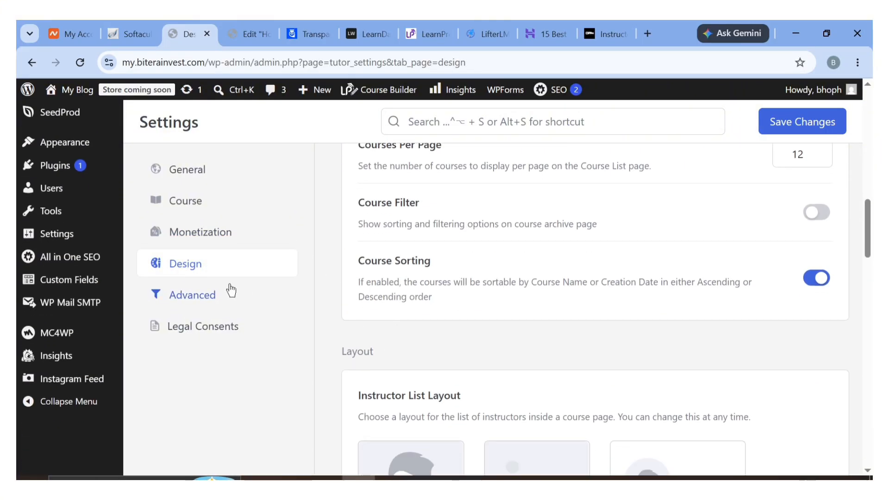
pyautogui.click(234, 293)
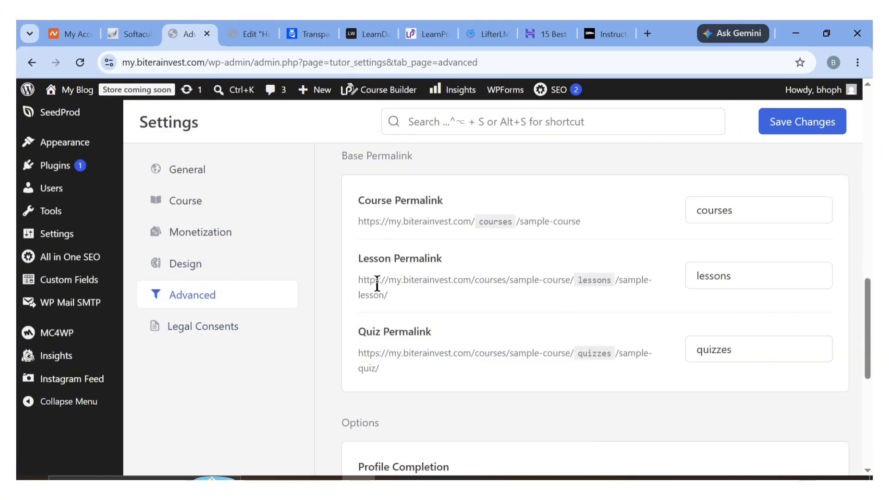
pyautogui.scroll(-6, 410, 449)
pyautogui.scroll(4, 409, 451)
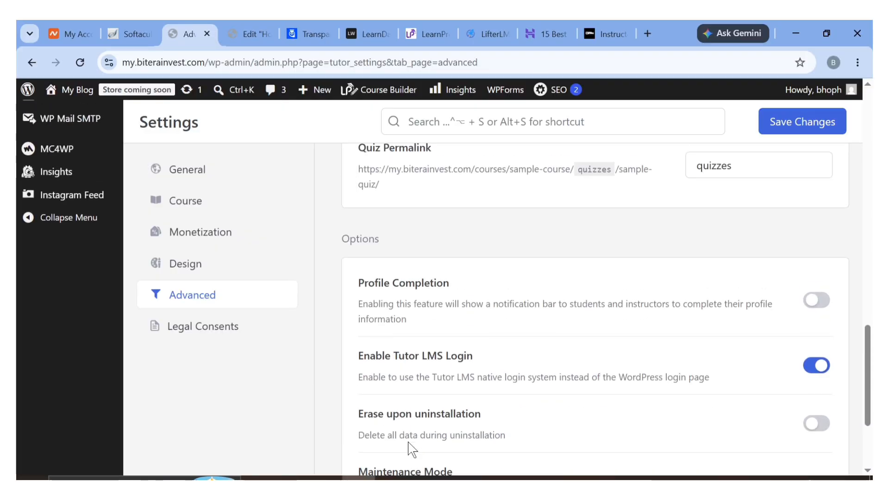
pyautogui.scroll(-1, 458, 379)
pyautogui.scroll(-2, 438, 357)
pyautogui.click(815, 220)
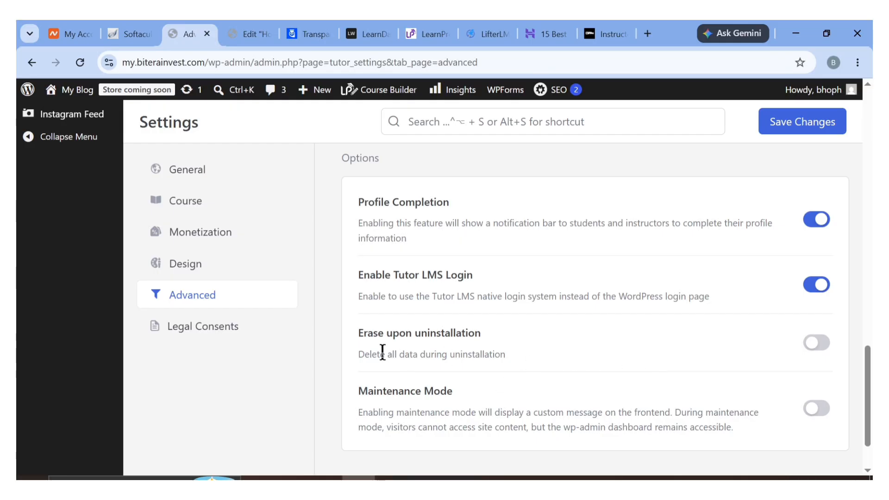
pyautogui.click(192, 337)
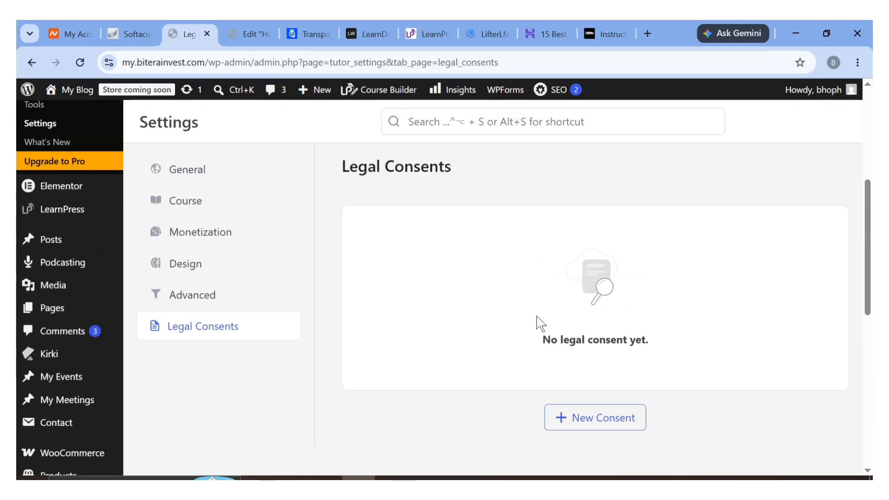
# Add a new 'Consent Title' legal consent, enable and save it, then switch it off.
pyautogui.click(579, 416)
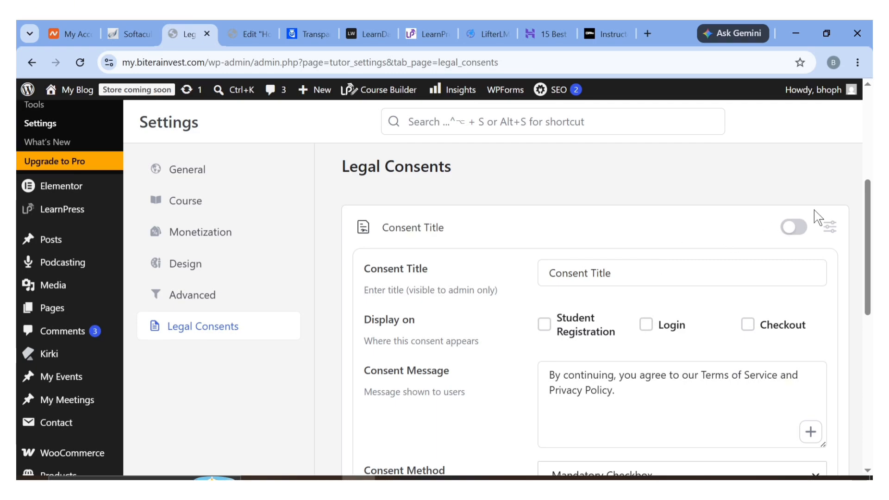
pyautogui.click(794, 229)
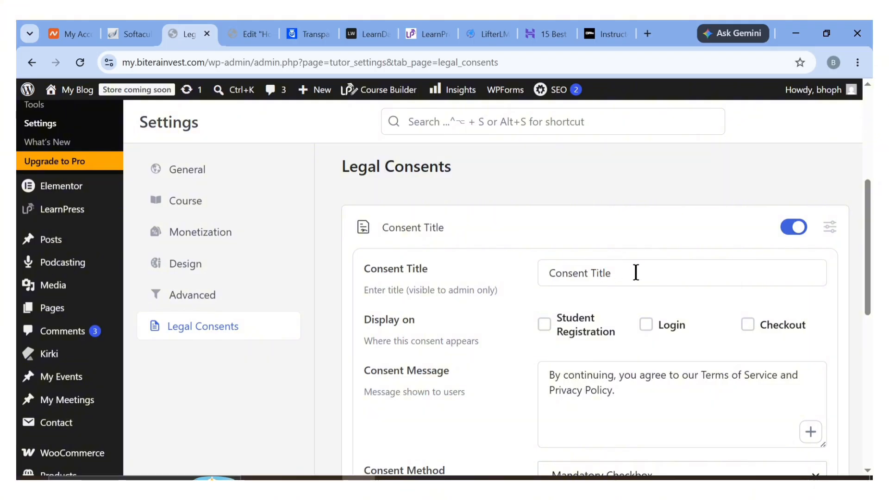
pyautogui.scroll(-1, 616, 363)
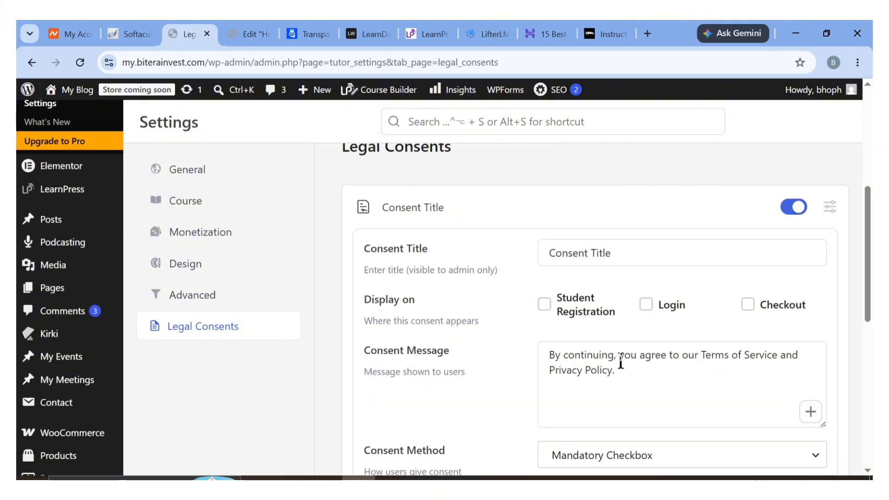
pyautogui.scroll(-2, 620, 363)
pyautogui.scroll(8, 574, 333)
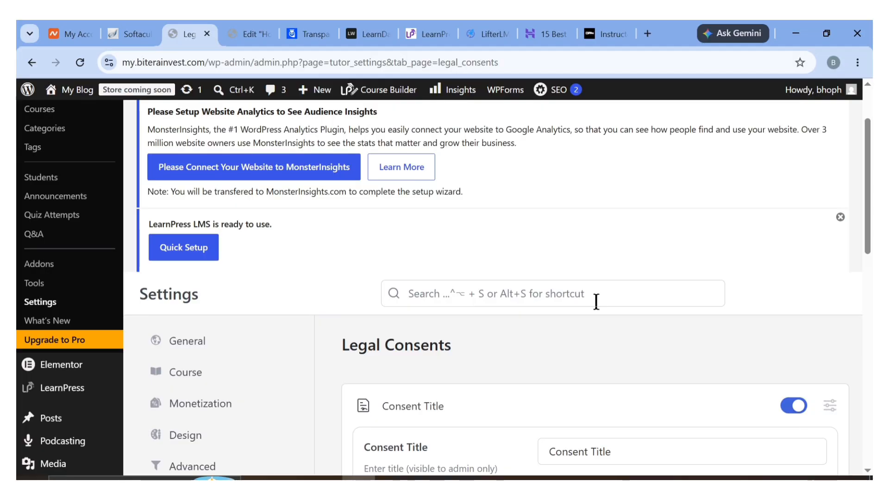
pyautogui.scroll(-10, 595, 301)
pyautogui.scroll(6, 595, 301)
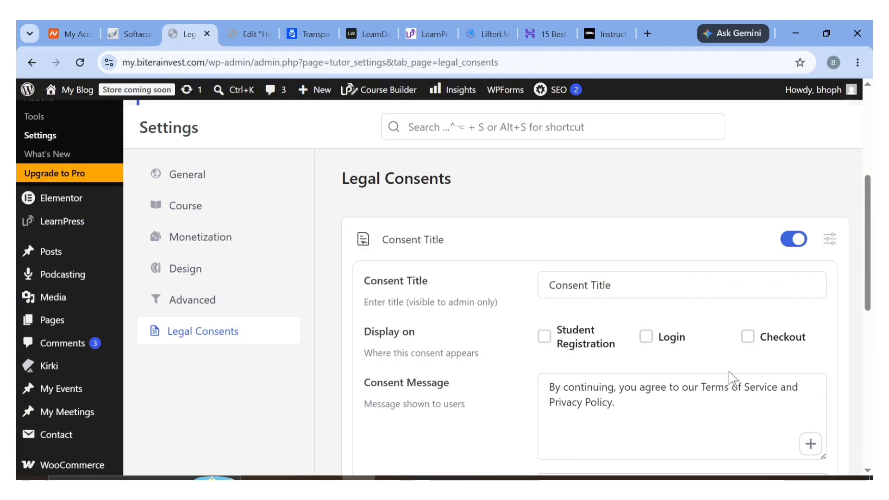
pyautogui.scroll(-5, 729, 371)
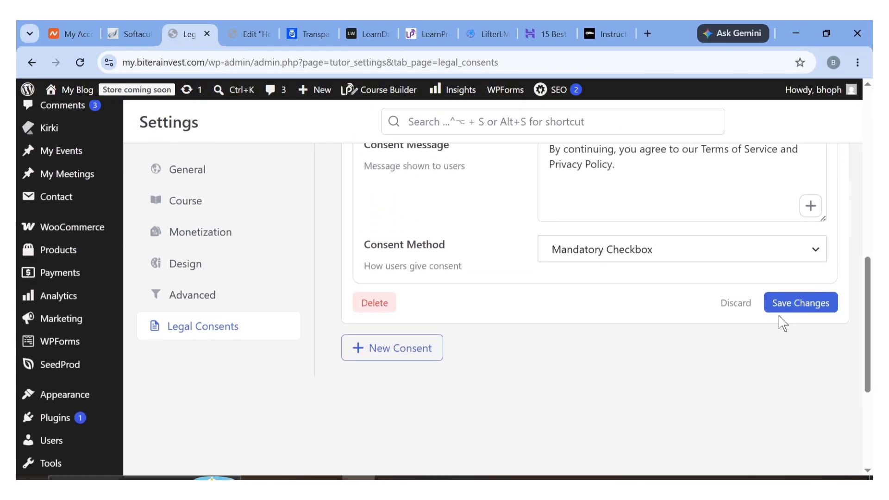
pyautogui.click(798, 304)
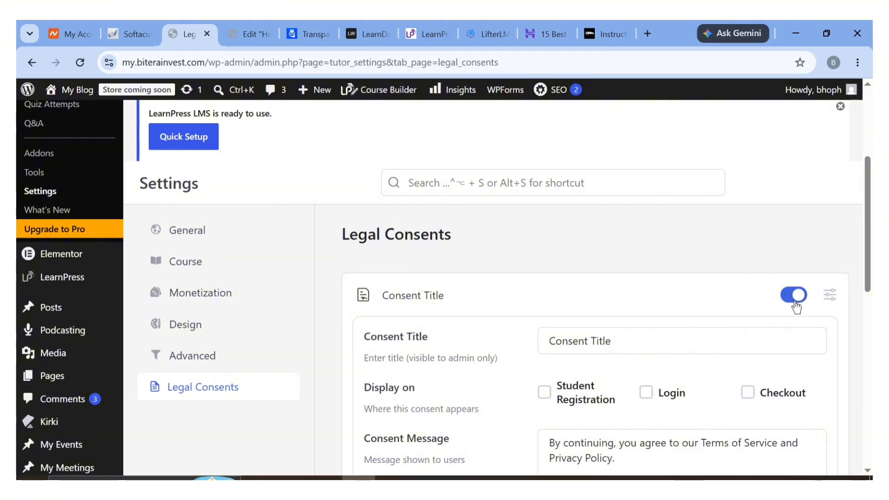
pyautogui.click(794, 296)
pyautogui.scroll(-3, 794, 299)
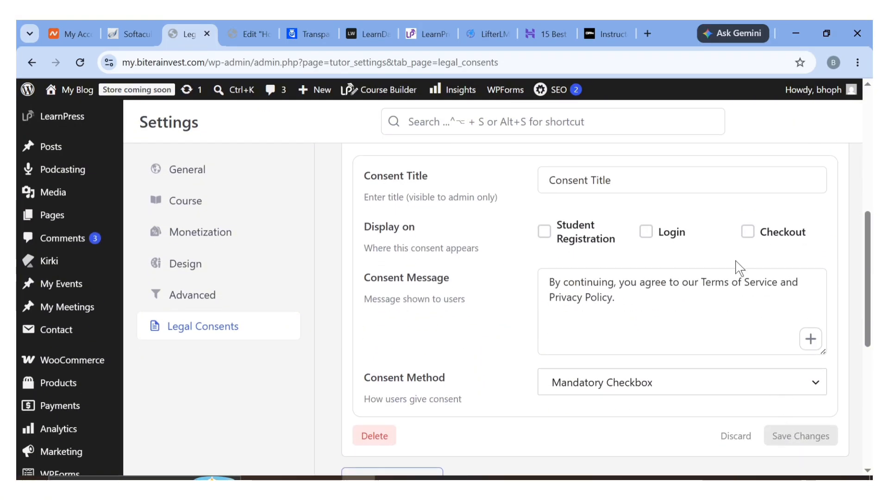
pyautogui.scroll(10, 739, 267)
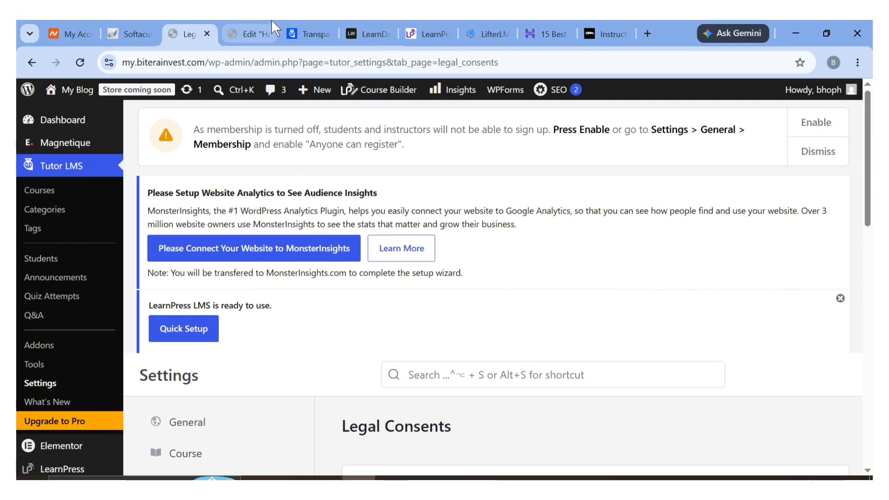
pyautogui.click(249, 21)
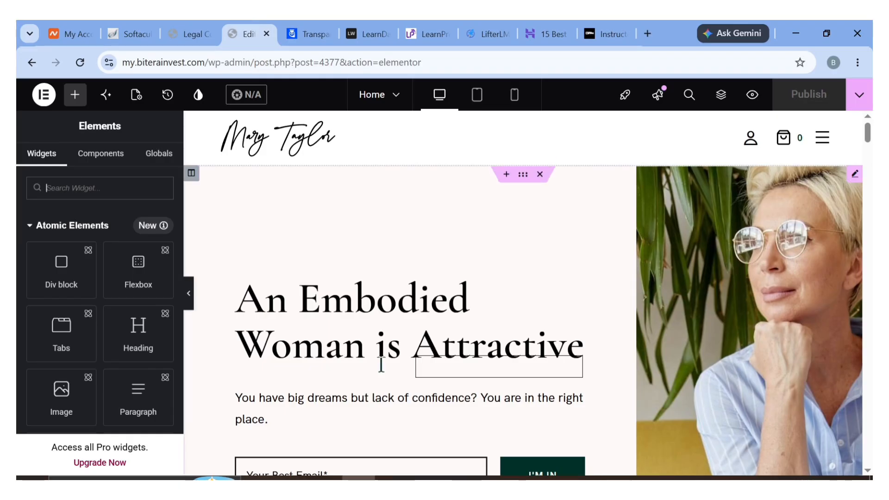
pyautogui.scroll(-4, 382, 368)
pyautogui.scroll(3, 366, 371)
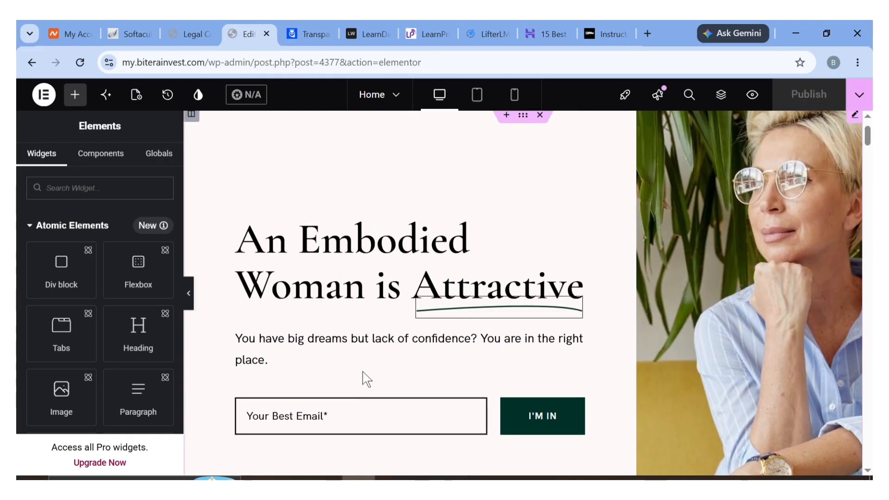
pyautogui.scroll(-8, 363, 371)
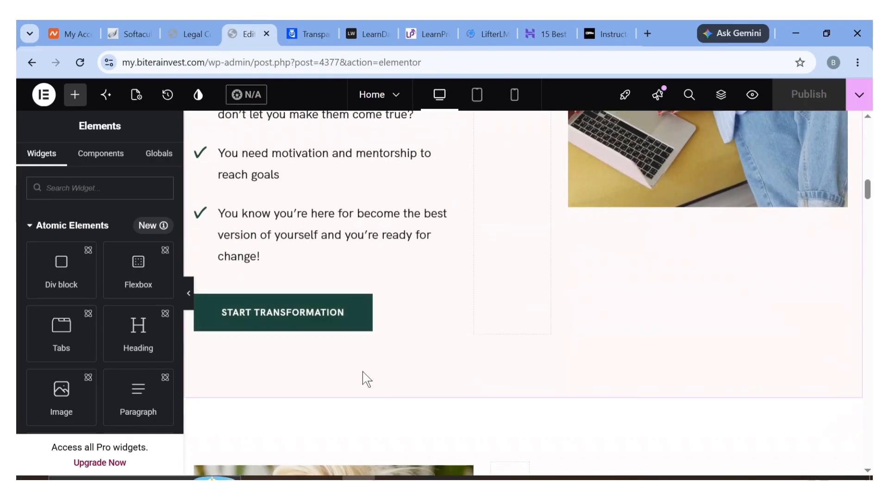
pyautogui.scroll(-20, 363, 371)
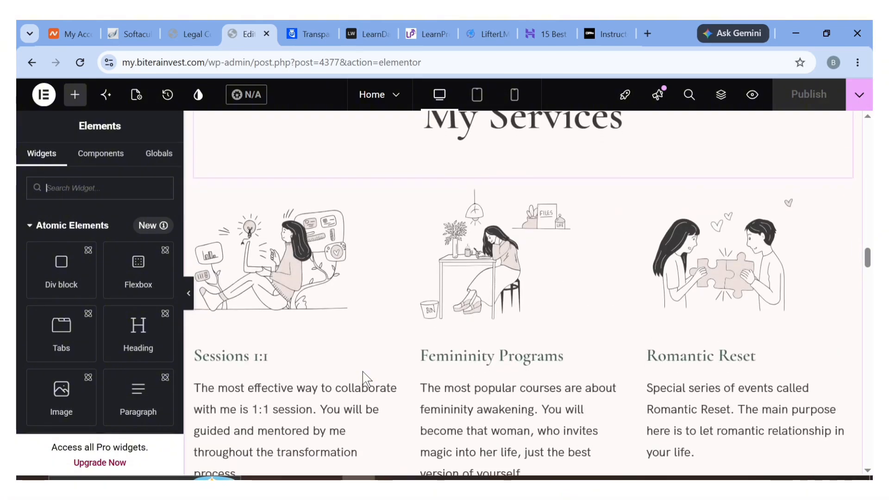
pyautogui.scroll(-15, 363, 371)
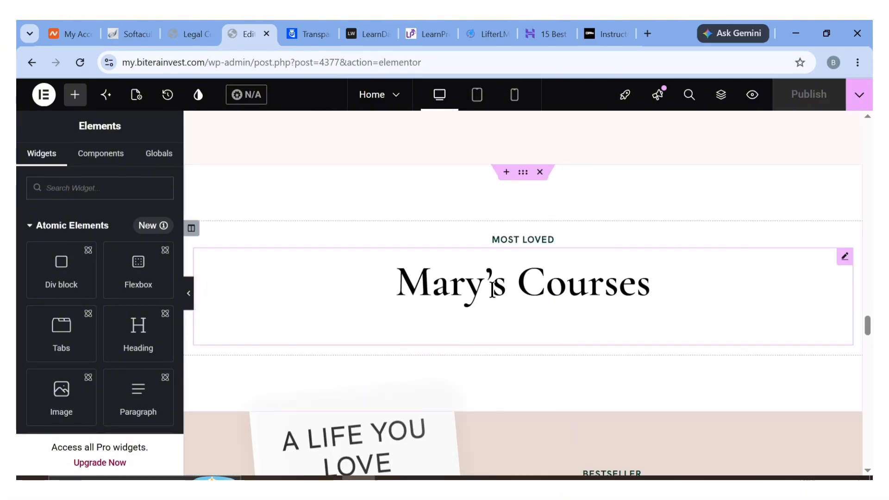
# Add an empty section above Mary's Courses holding a centre-aligned Heading widget.
pyautogui.click(508, 176)
pyautogui.click(29, 225)
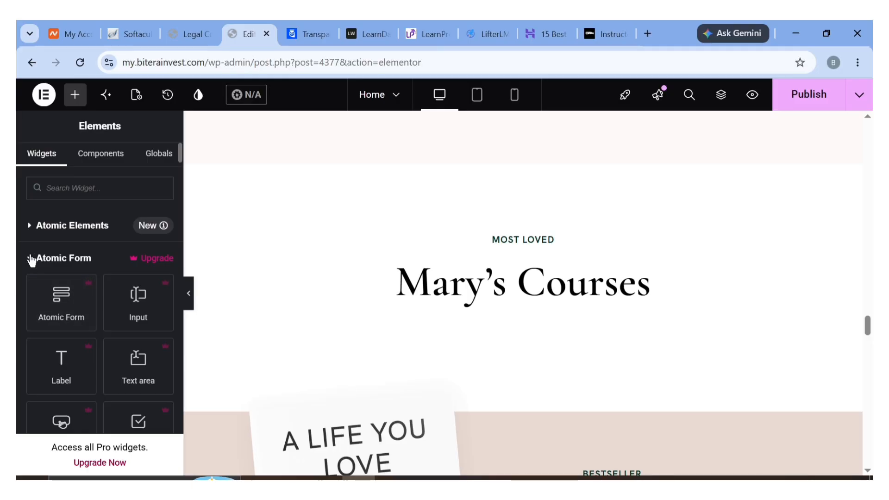
pyautogui.click(31, 259)
pyautogui.scroll(-2, 34, 330)
pyautogui.scroll(-2, 77, 342)
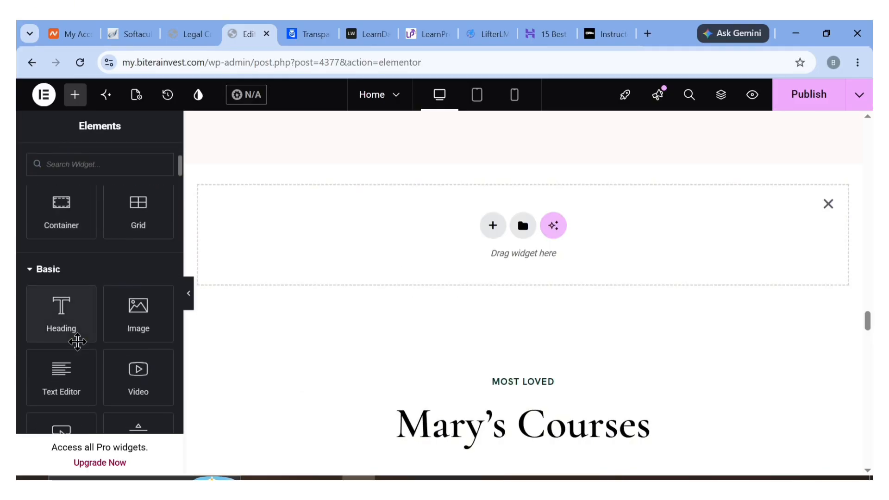
pyautogui.moveTo(80, 324); pyautogui.dragTo(475, 227)
pyautogui.moveTo(476, 226); pyautogui.dragTo(476, 227)
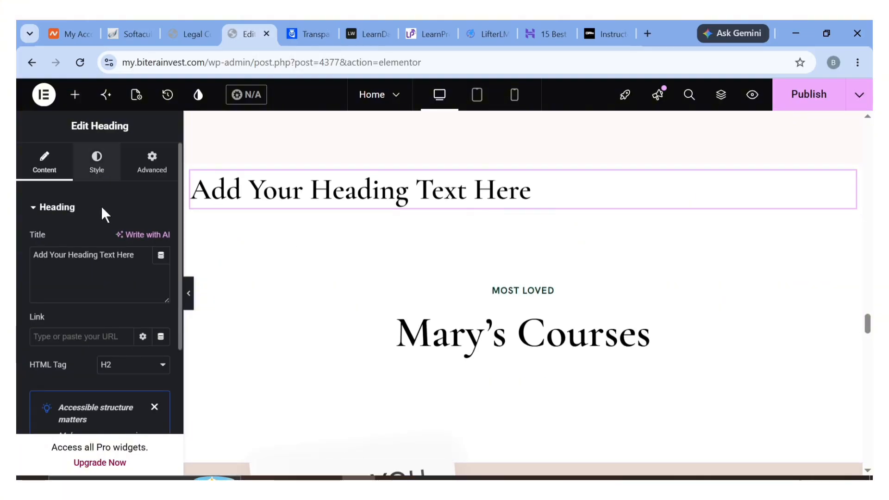
pyautogui.click(96, 162)
pyautogui.click(125, 239)
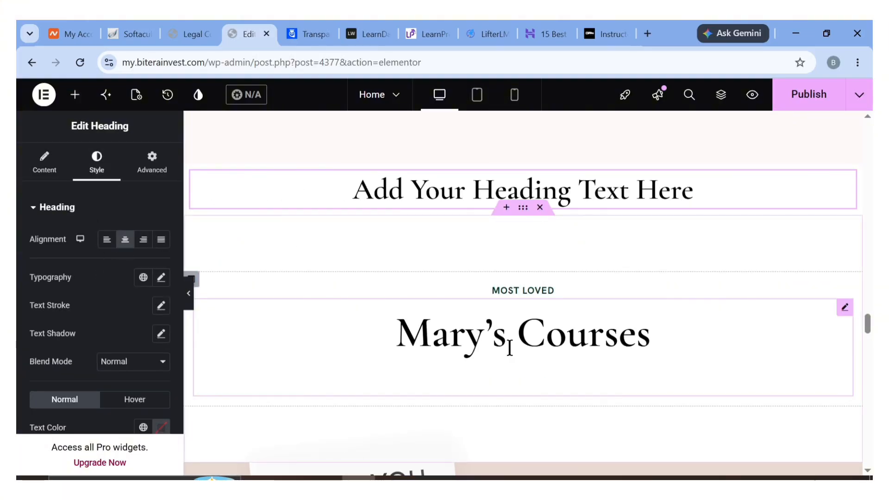
# Copy the 'Mary's Courses' text into the new heading's title.
pyautogui.click(398, 345)
pyautogui.tripleClick(143, 246)
pyautogui.hotkey('ctrl', 'c')
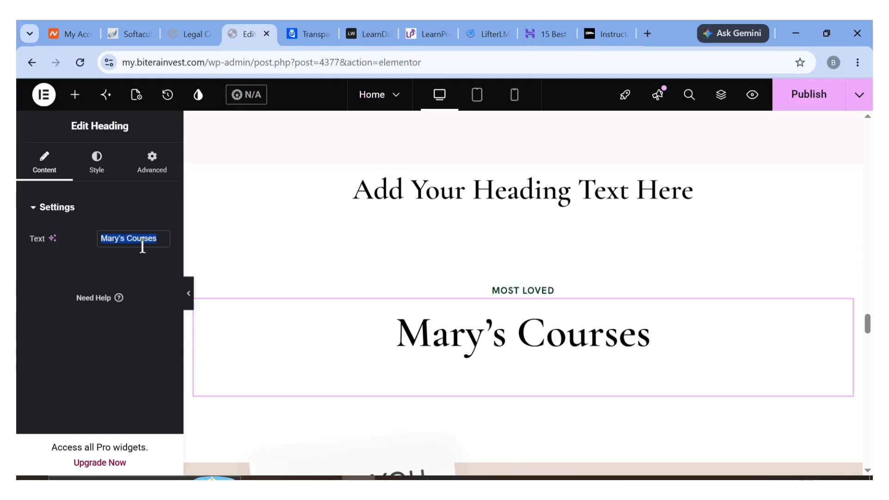
pyautogui.click(324, 203)
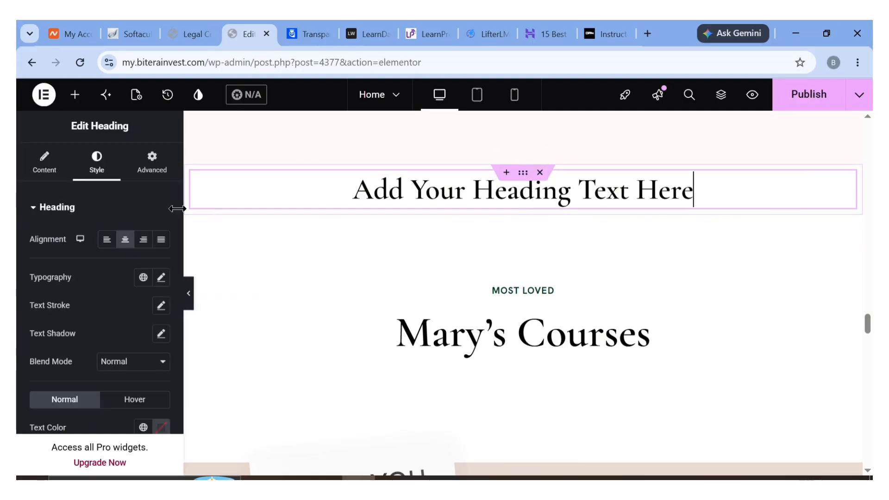
pyautogui.click(45, 169)
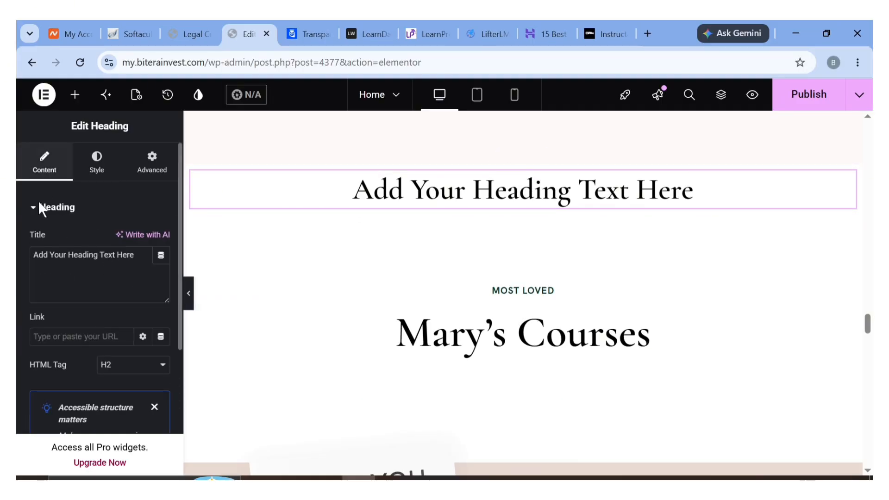
pyautogui.hotkey('ctrl', 'v')
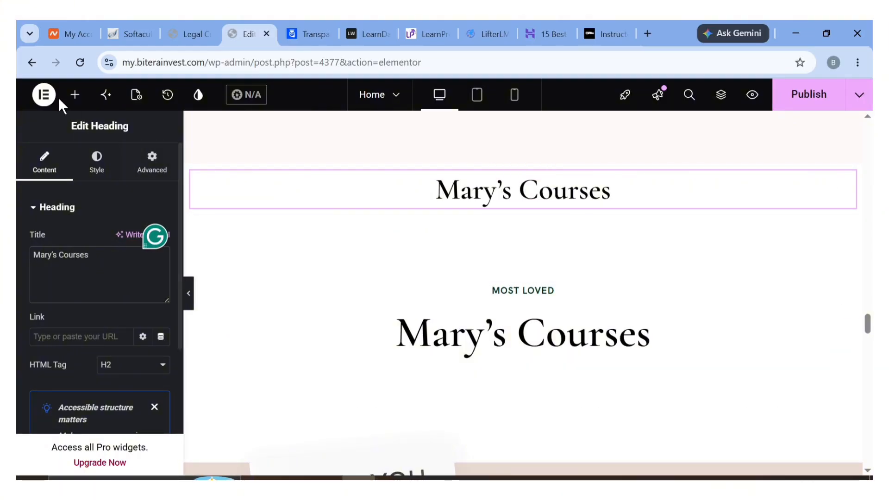
# Add a Text Editor above the new heading and replace its text with 'most loved'.
pyautogui.click(76, 95)
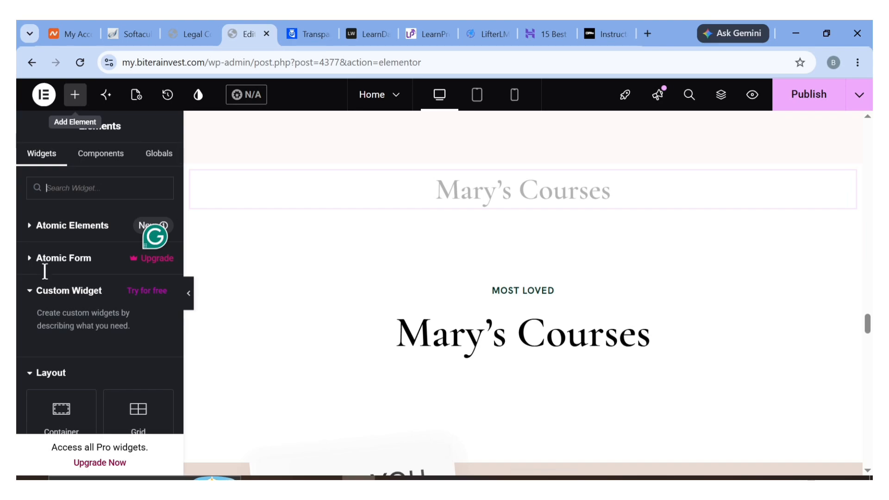
pyautogui.scroll(-5, 69, 364)
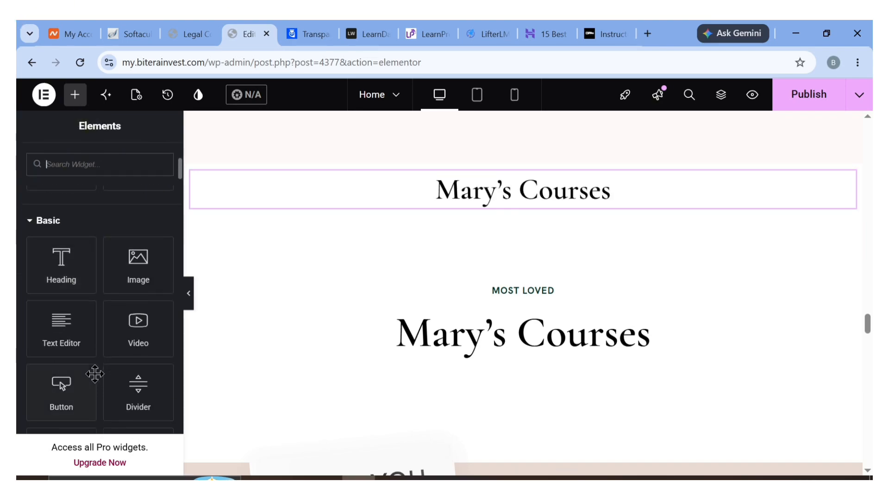
pyautogui.moveTo(266, 250); pyautogui.dragTo(462, 177)
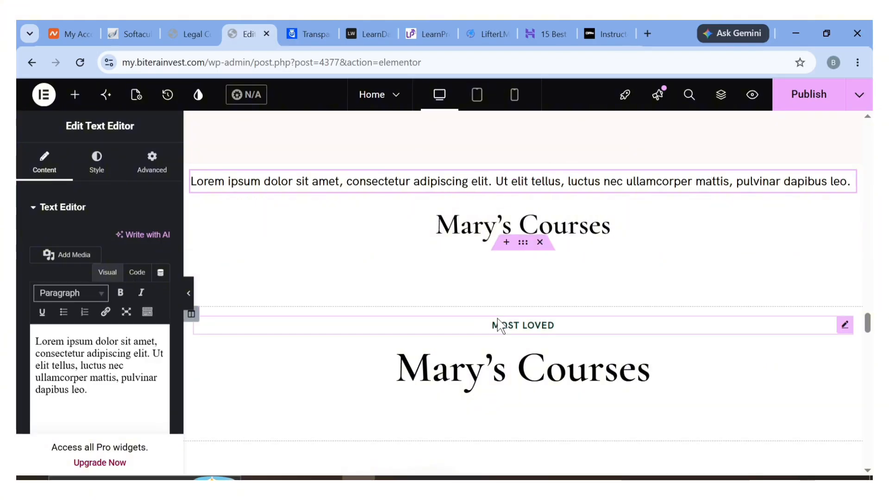
pyautogui.click(239, 326)
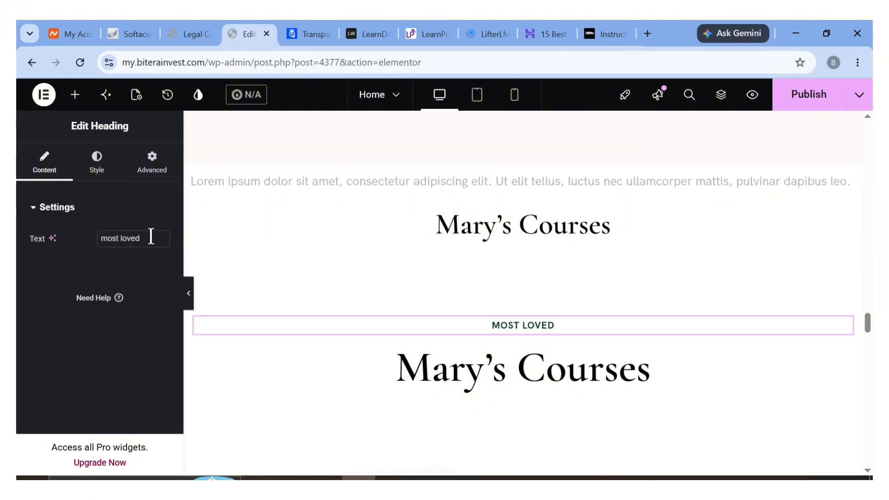
pyautogui.click(431, 183)
pyautogui.hotkey('ctrl', 'a')
pyautogui.write('most loved')
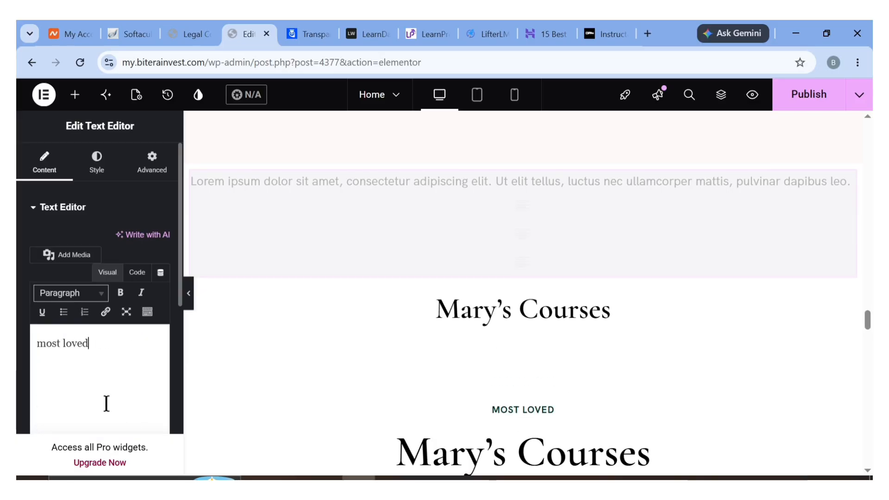
# Centre the 'most loved' text and set its typography to Capitalize with weight 700.
pyautogui.click(97, 162)
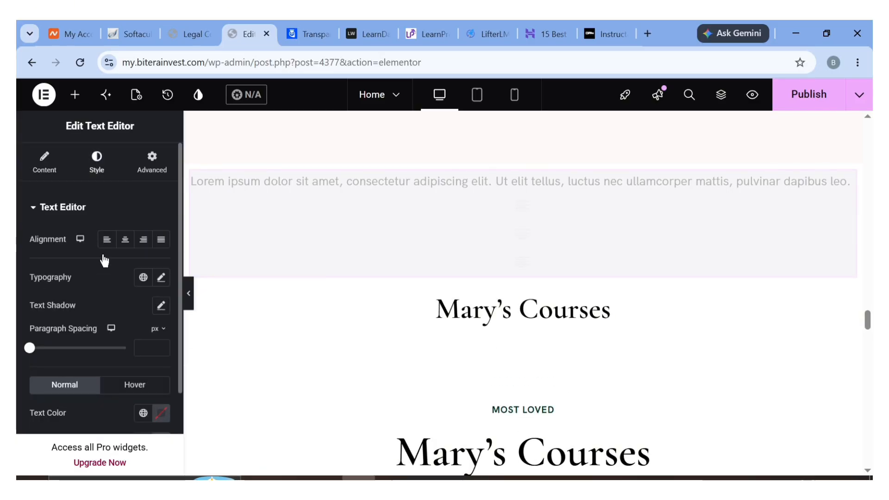
pyautogui.click(126, 240)
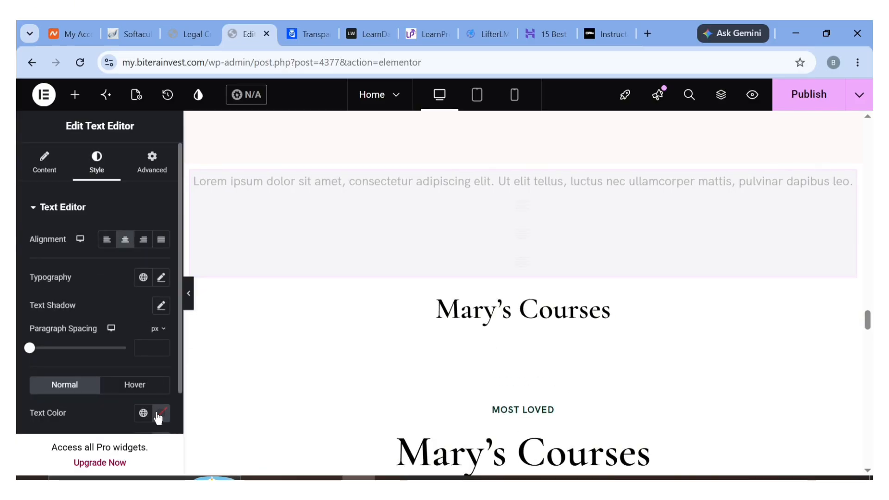
pyautogui.click(161, 413)
pyautogui.click(161, 278)
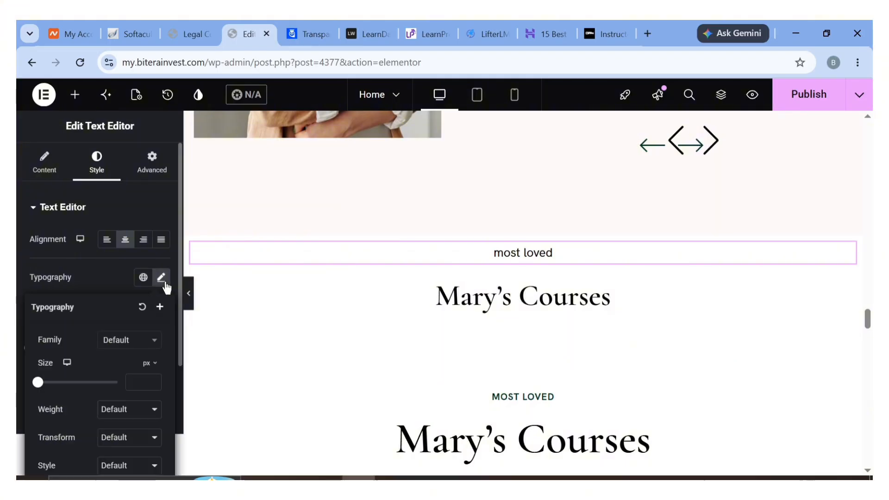
pyautogui.scroll(-3, 120, 396)
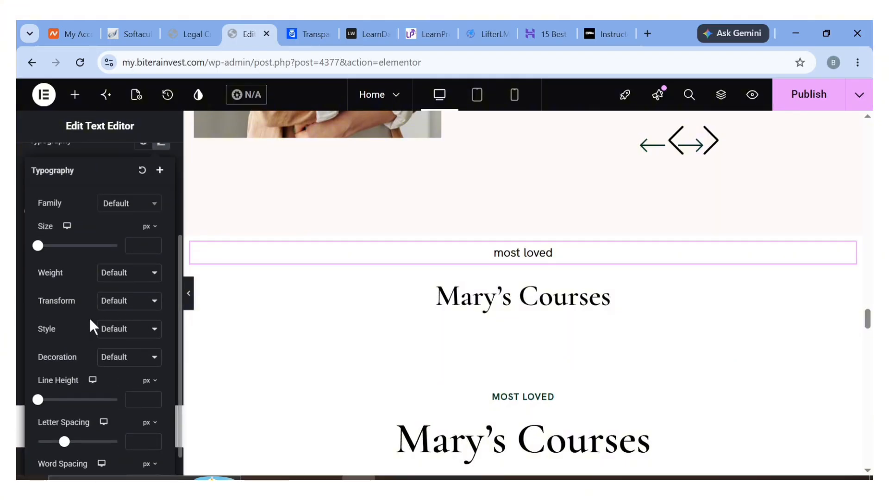
pyautogui.click(132, 329)
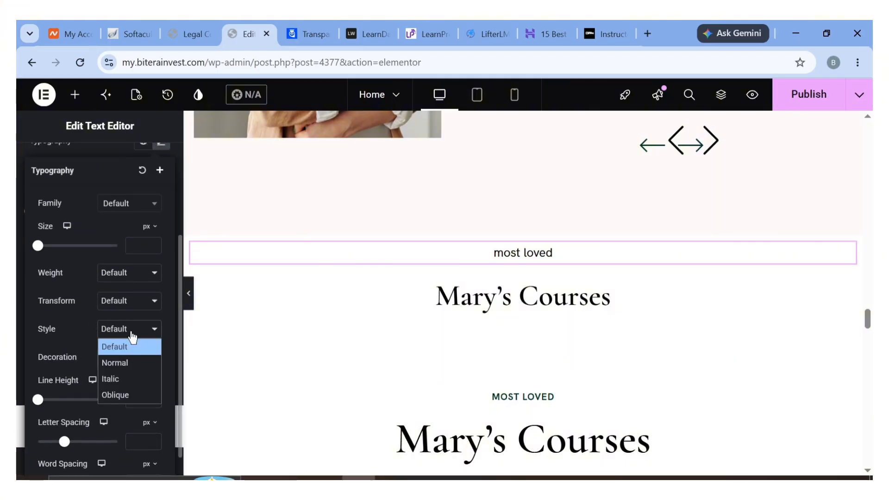
pyautogui.click(132, 332)
pyautogui.click(136, 360)
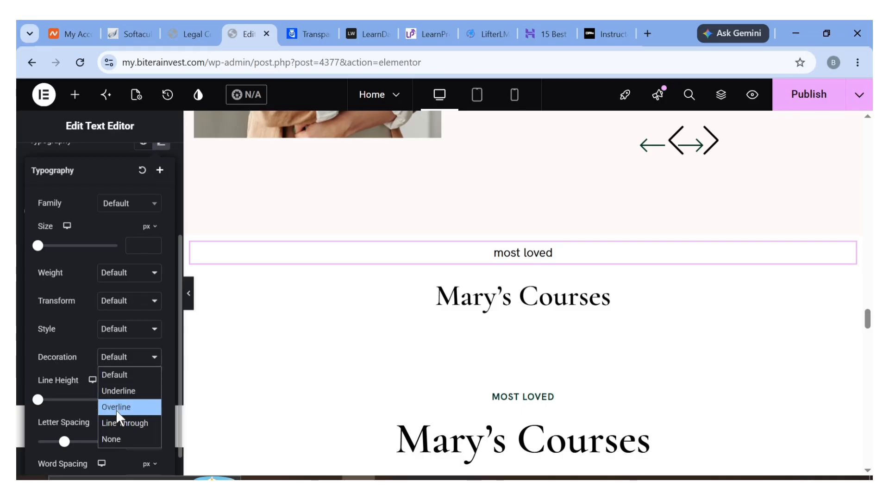
pyautogui.click(122, 305)
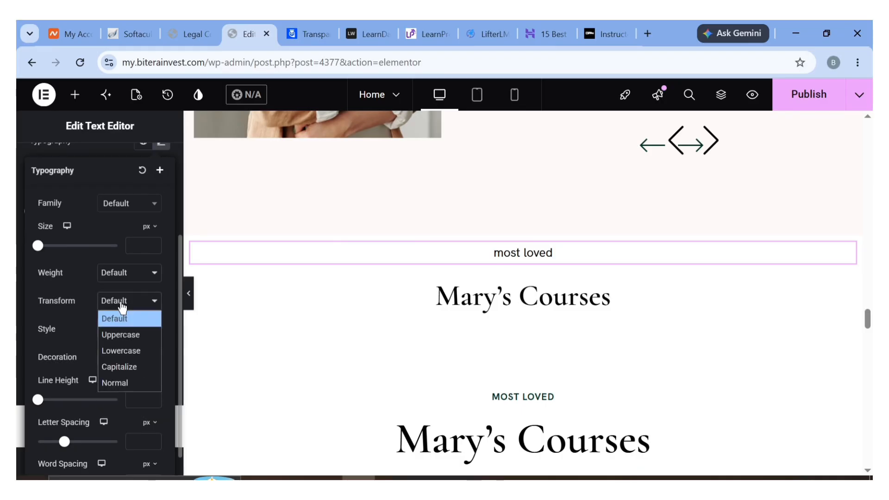
pyautogui.click(121, 372)
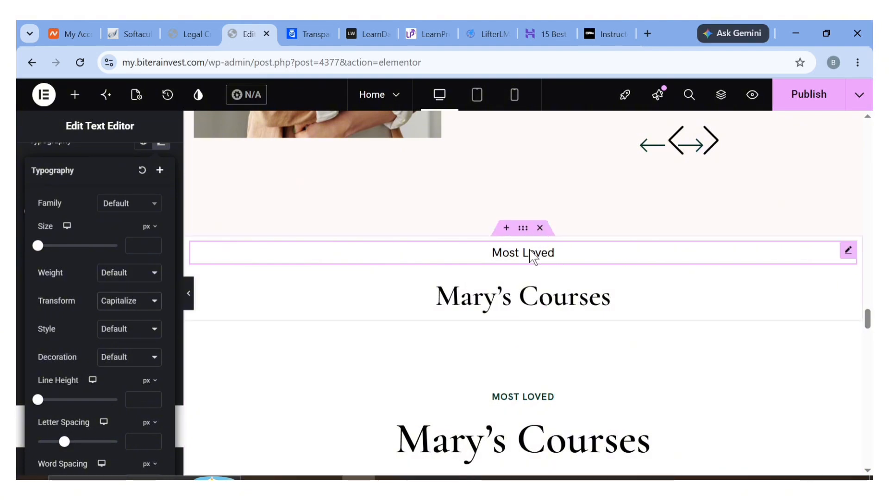
pyautogui.click(128, 275)
pyautogui.click(119, 174)
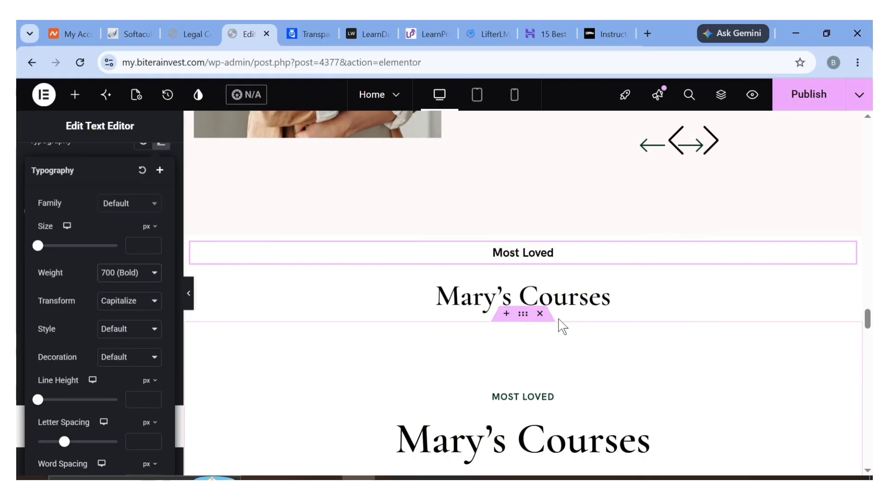
# Delete the test section and collapse the Elements panel's widget groups.
pyautogui.click(540, 228)
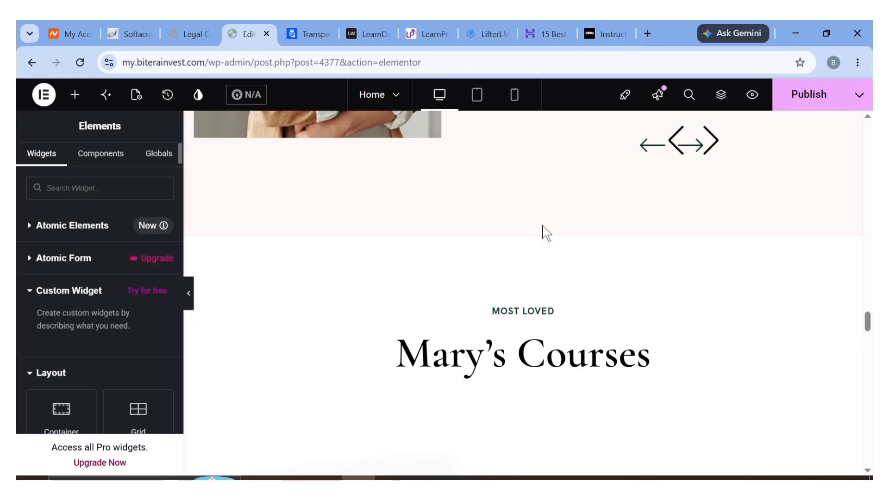
pyautogui.scroll(5, 498, 258)
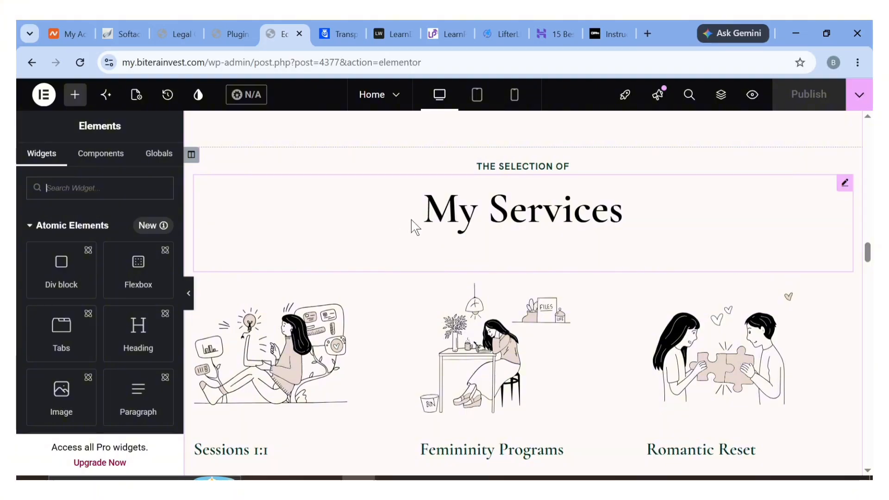
pyautogui.click(151, 194)
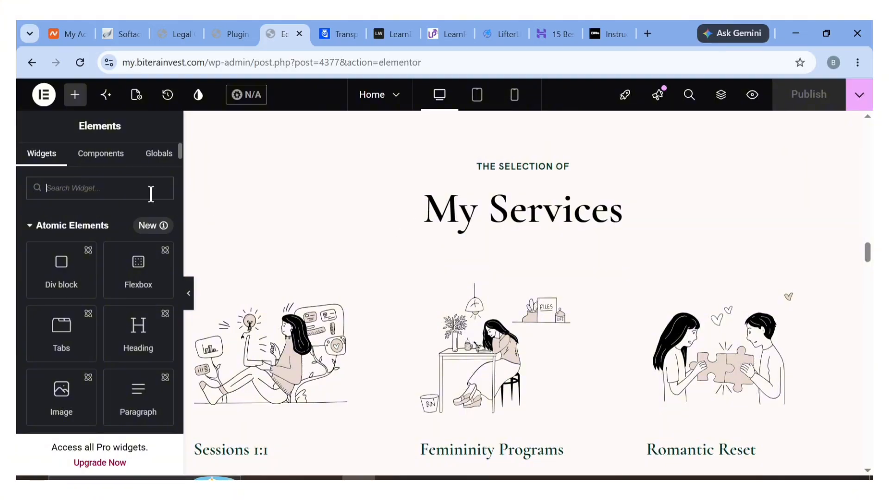
pyautogui.click(28, 227)
pyautogui.click(27, 263)
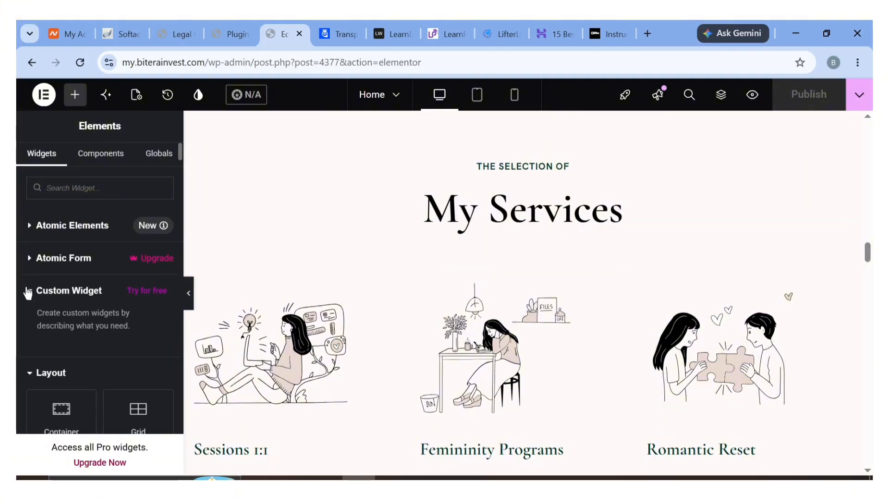
pyautogui.click(28, 292)
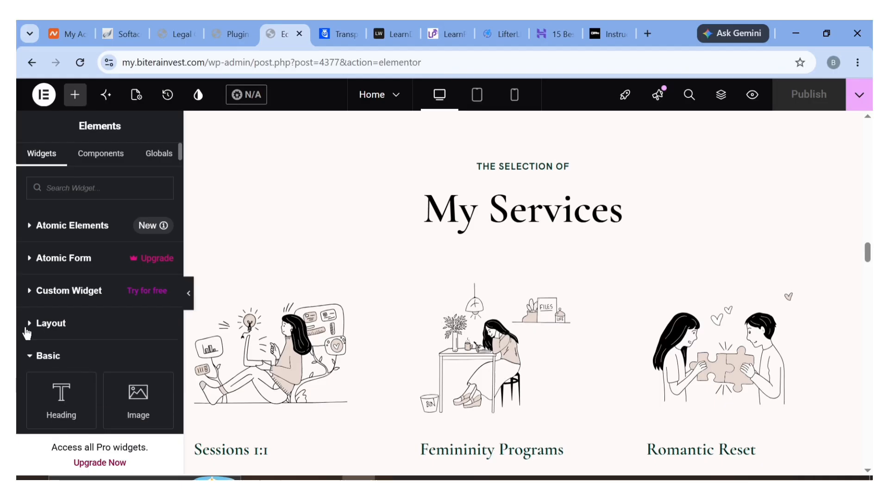
pyautogui.click(25, 357)
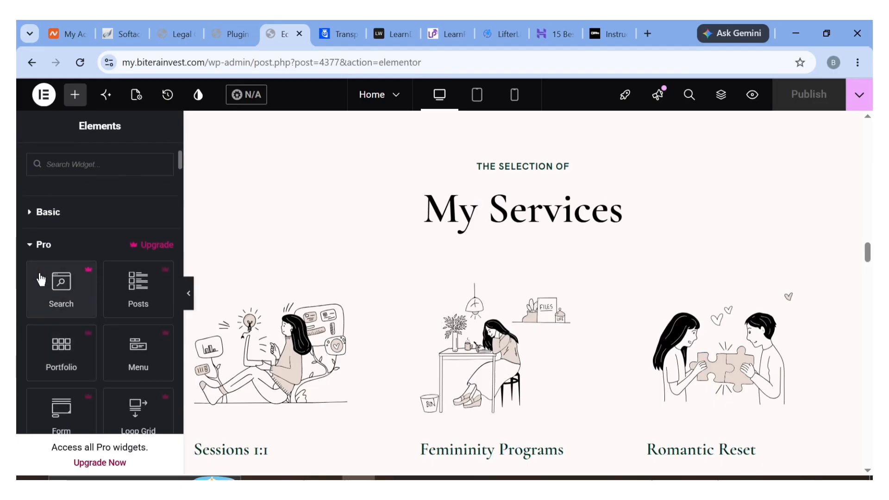
pyautogui.click(27, 244)
pyautogui.click(28, 286)
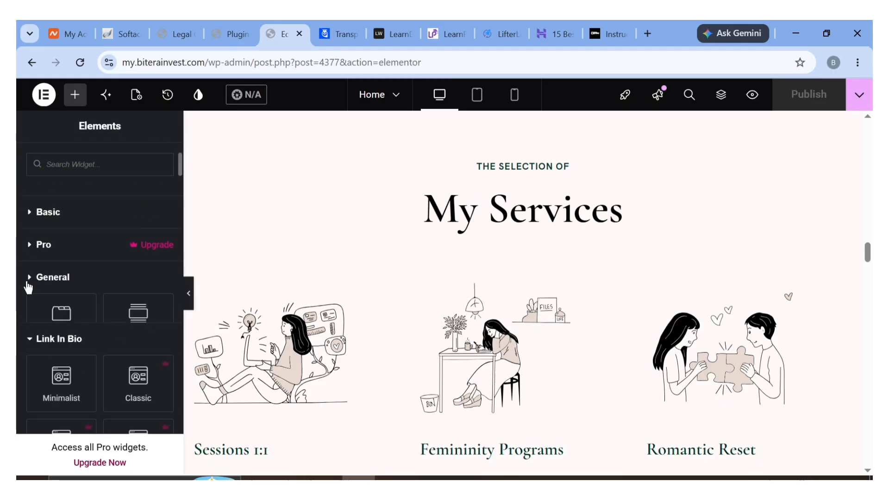
pyautogui.click(29, 314)
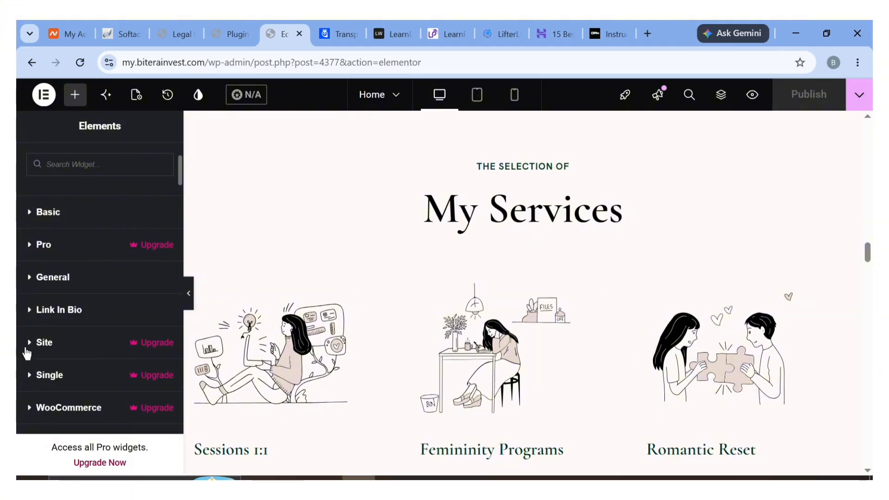
# Drag the Tutor LMS Course List widget onto the canvas under My Services.
pyautogui.scroll(-3, 26, 353)
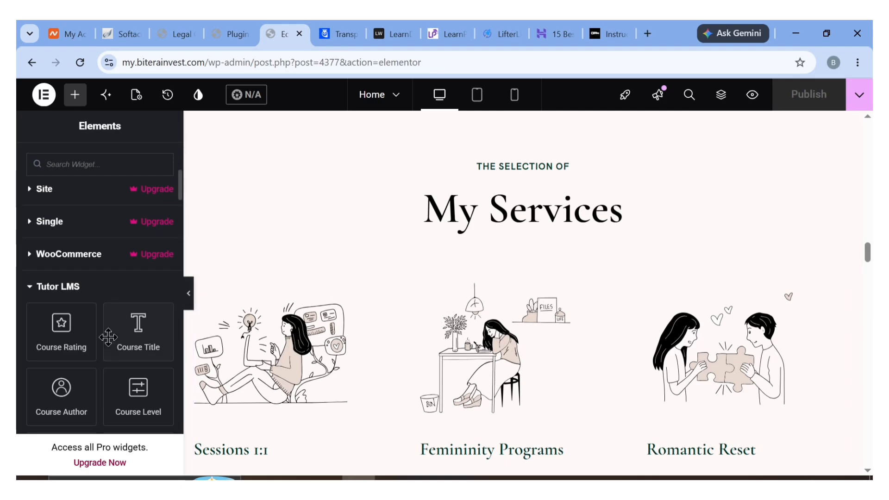
pyautogui.scroll(-3, 69, 324)
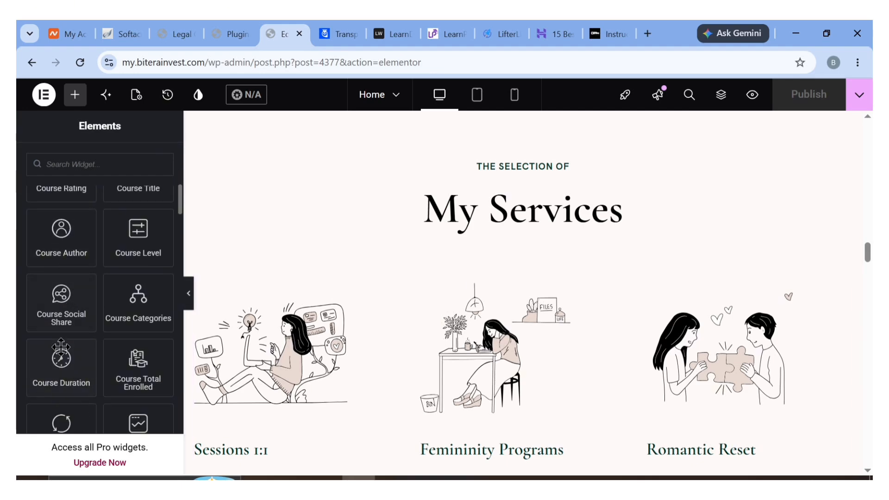
pyautogui.scroll(2, 20, 308)
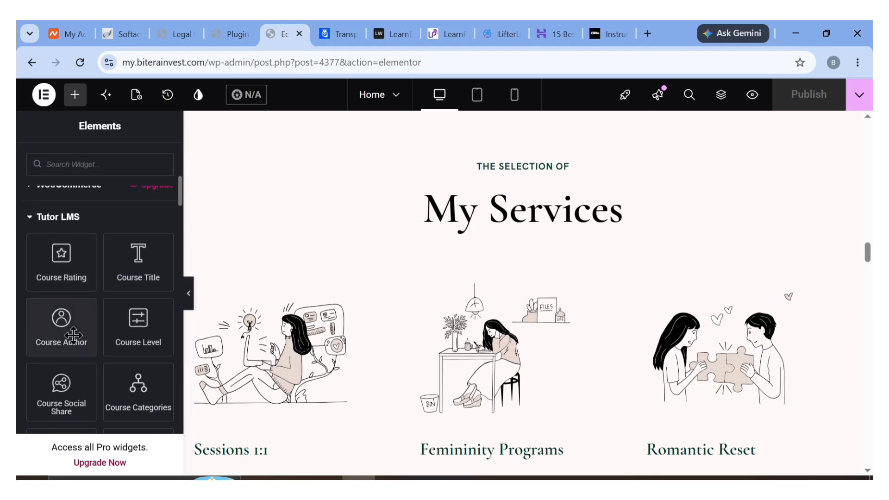
pyautogui.scroll(-4, 92, 343)
pyautogui.scroll(-5, 83, 349)
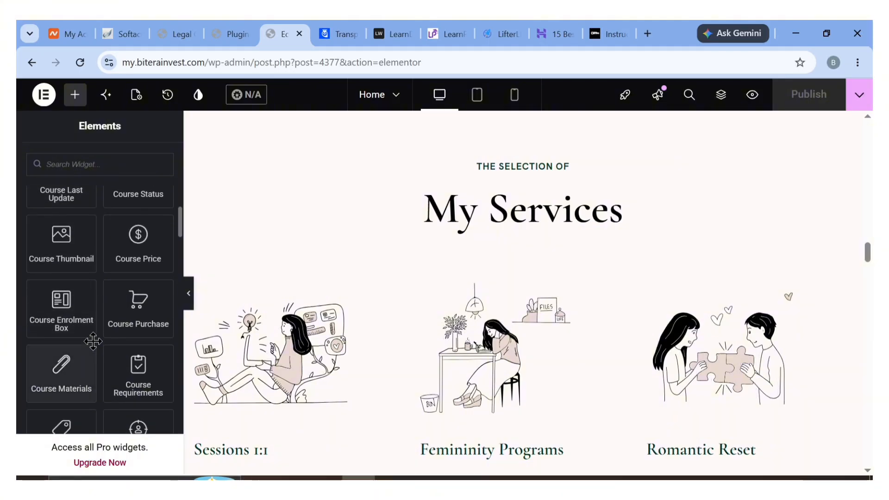
pyautogui.scroll(-5, 72, 354)
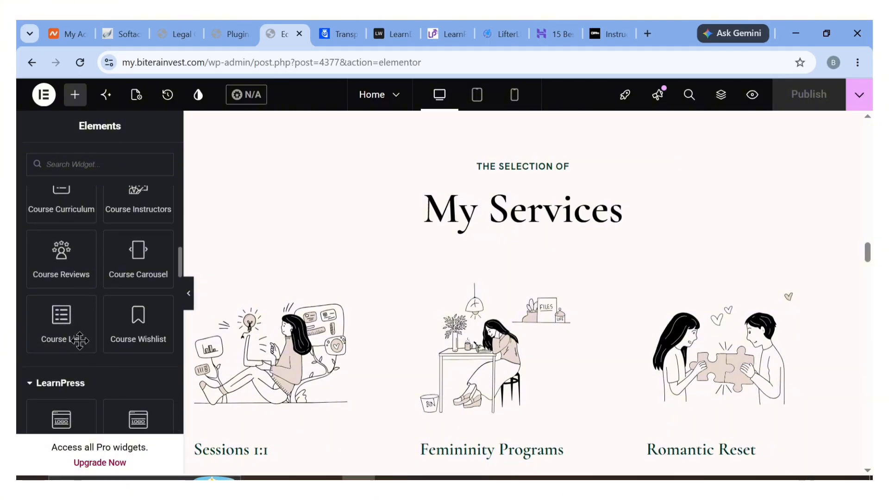
pyautogui.moveTo(62, 308); pyautogui.dragTo(500, 230)
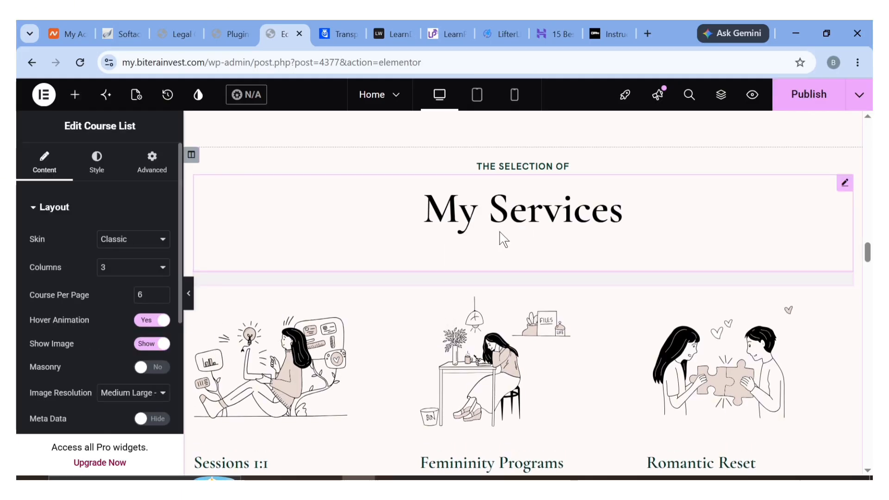
# Turn on Masonry for the Course List and set Avatar and Author to Hide.
pyautogui.scroll(-4, 432, 242)
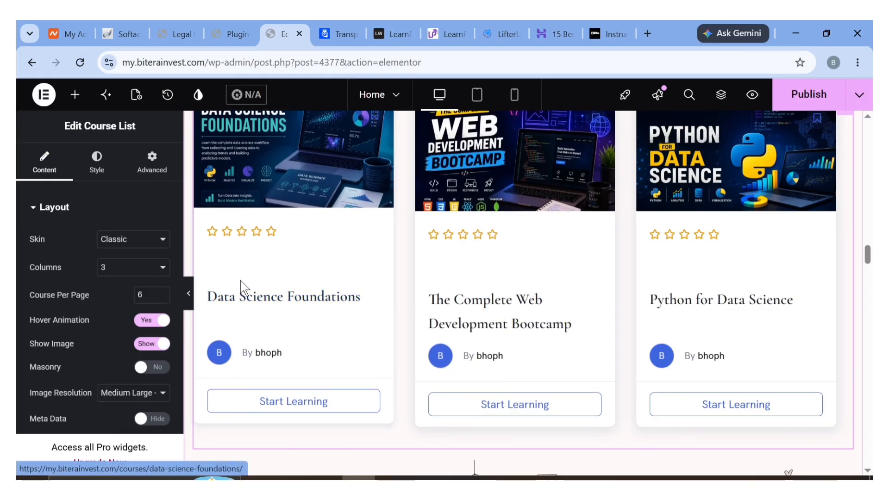
pyautogui.scroll(-3, 115, 356)
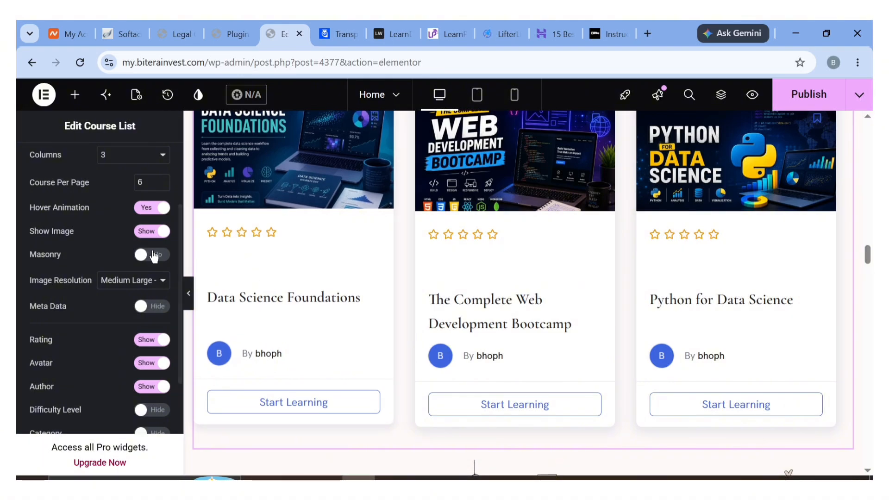
pyautogui.click(153, 254)
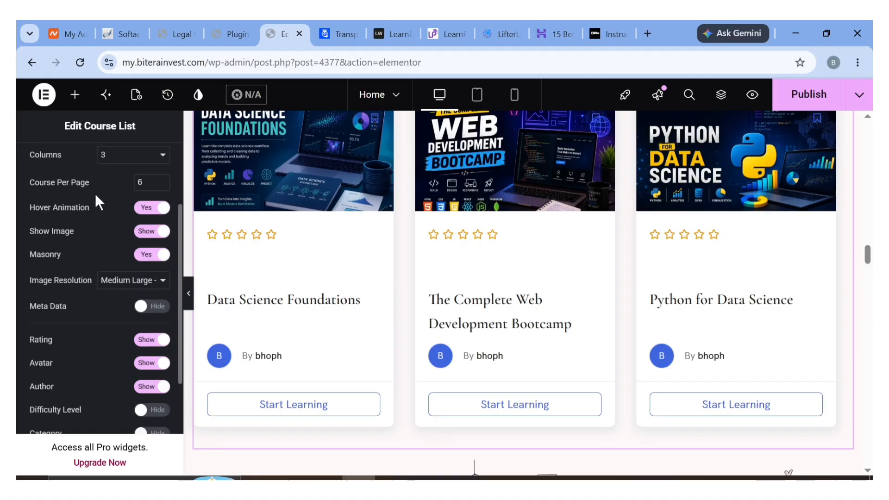
pyautogui.scroll(2, 117, 184)
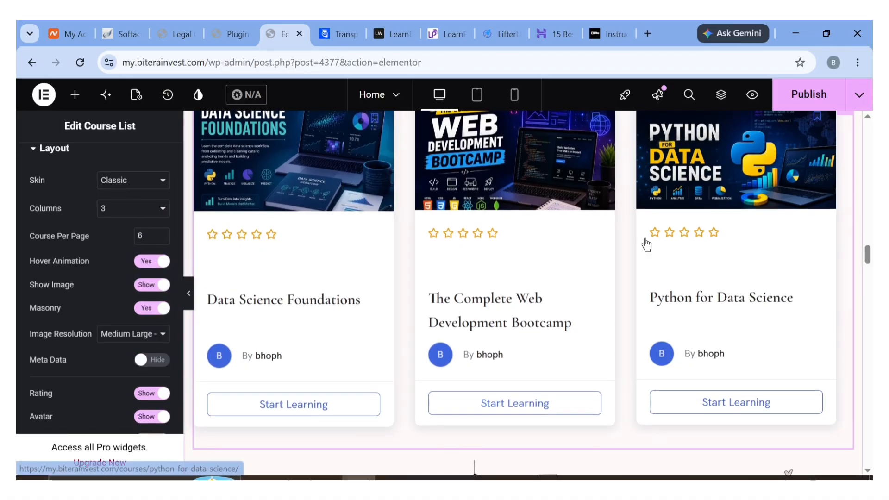
pyautogui.scroll(-3, 600, 300)
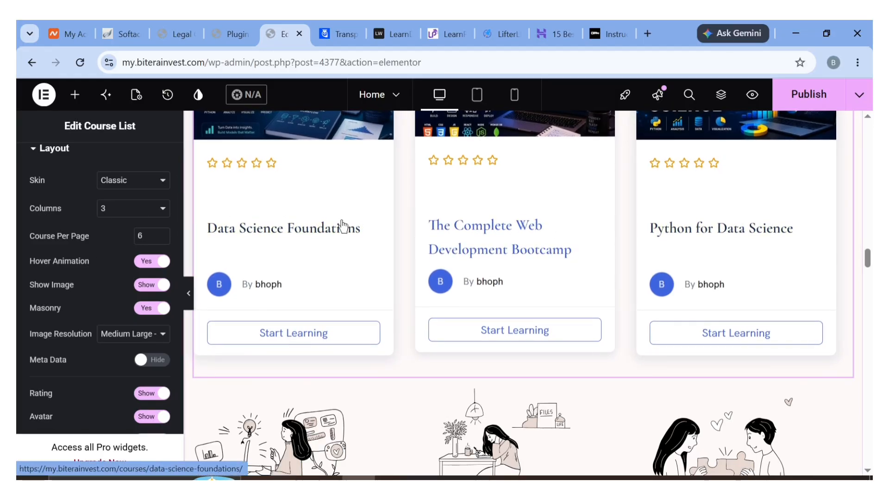
pyautogui.scroll(-3, 27, 345)
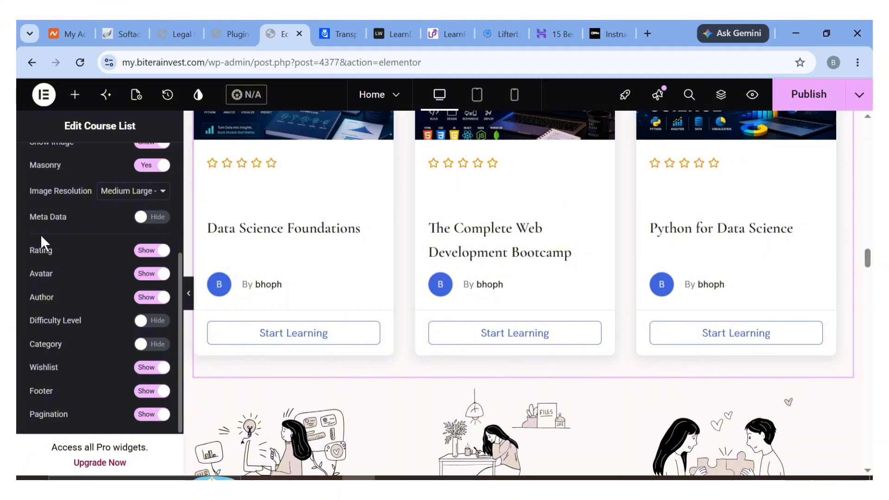
pyautogui.scroll(-2, 81, 367)
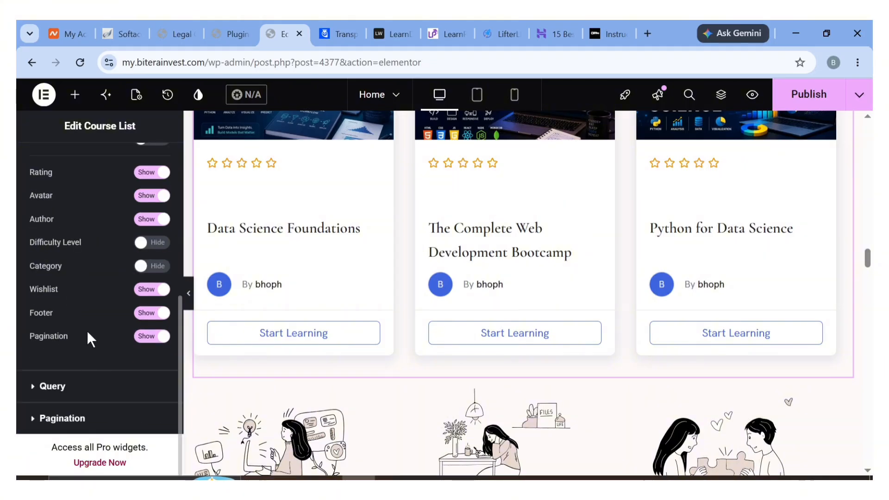
pyautogui.scroll(2, 93, 326)
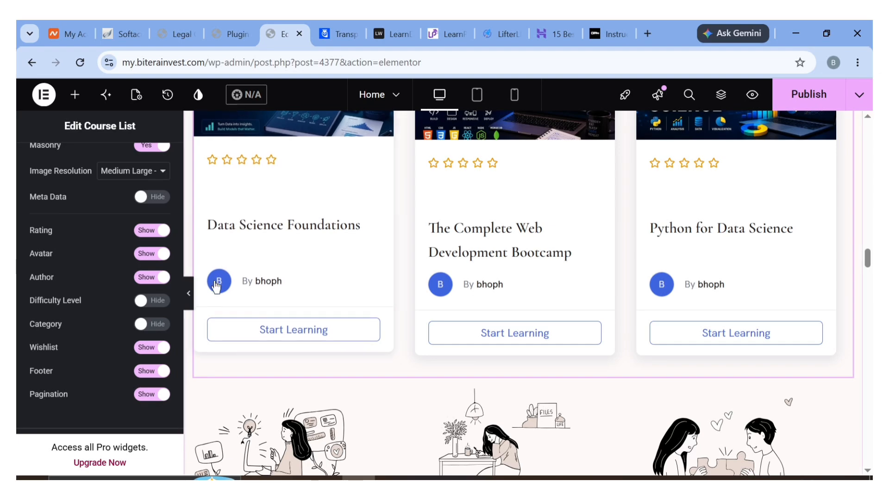
pyautogui.click(145, 258)
pyautogui.click(155, 277)
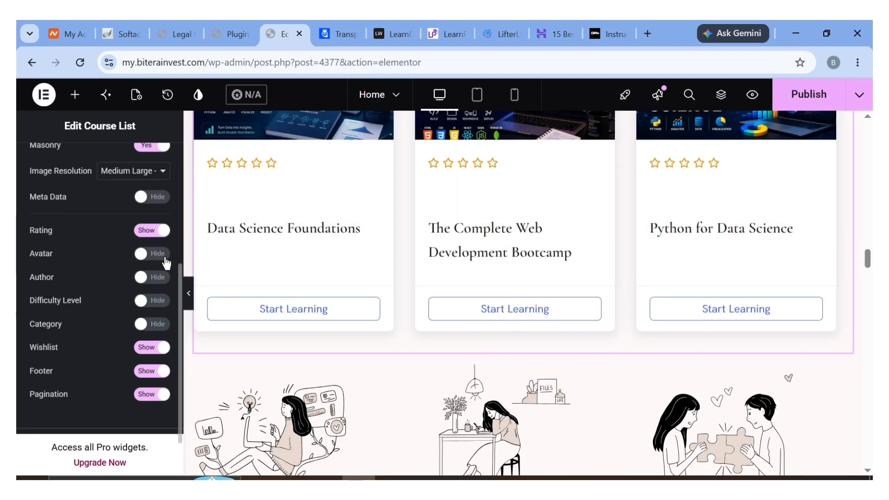
pyautogui.scroll(3, 318, 301)
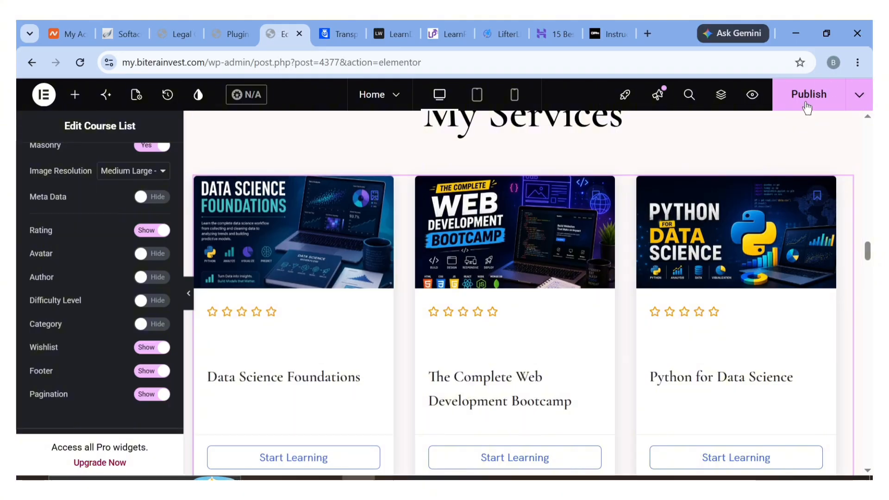
# Preview the Home page in a new tab, check the three course cards, then return to the editor.
pyautogui.click(752, 96)
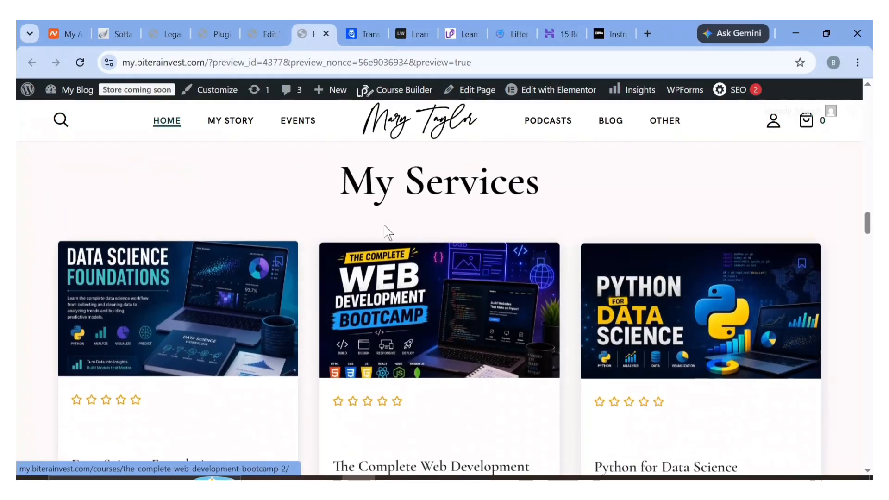
pyautogui.scroll(-10, 370, 354)
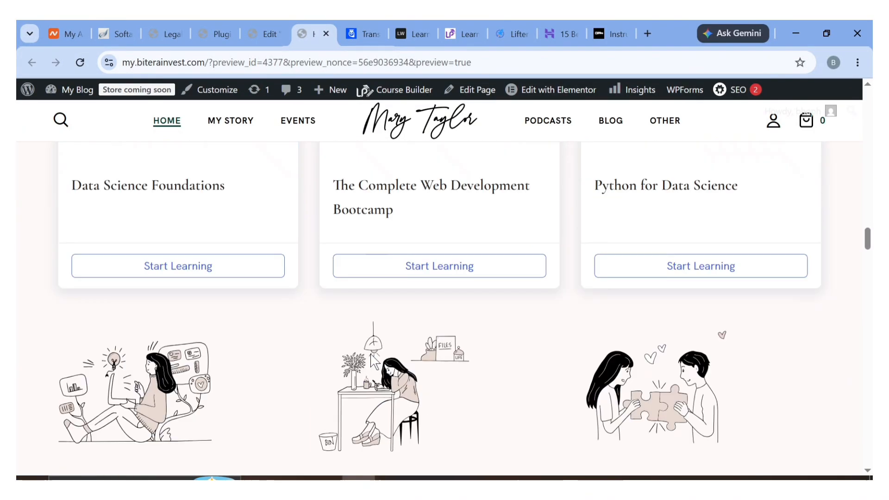
pyautogui.scroll(-10, 370, 355)
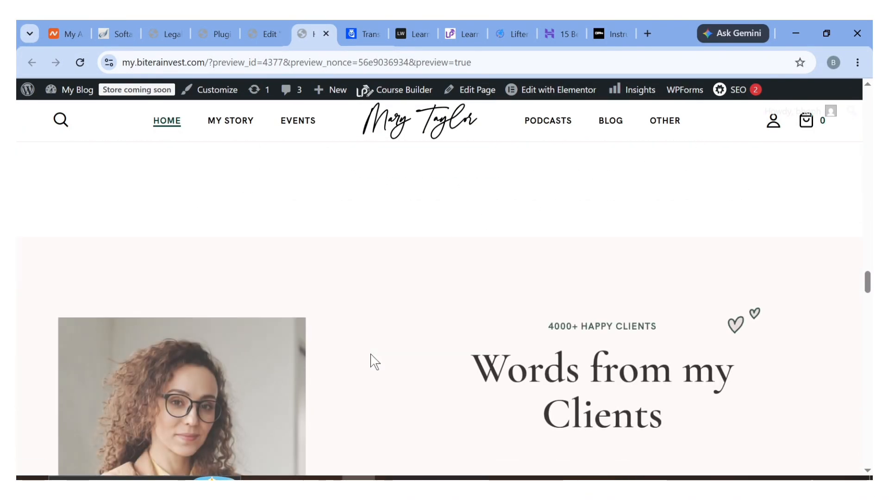
pyautogui.scroll(5, 371, 359)
pyautogui.click(266, 24)
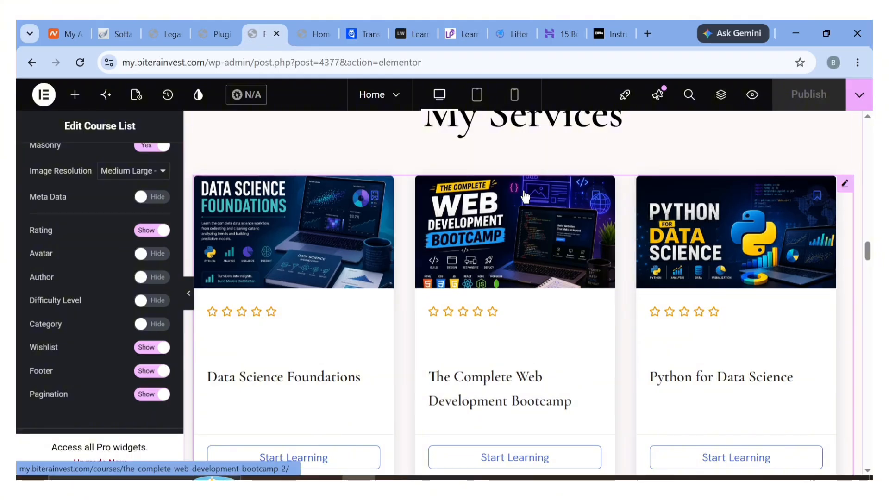
# Copy the Course List widget and paste it under the Most Loved courses heading.
pyautogui.rightClick(844, 186)
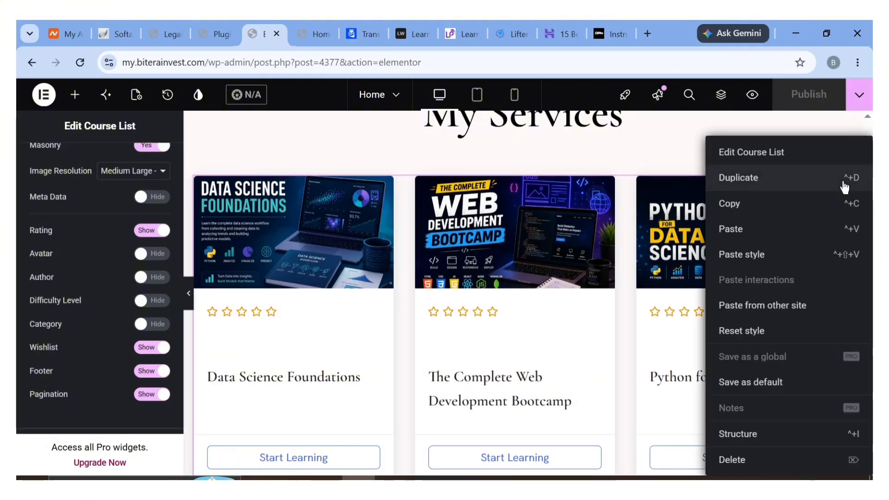
pyautogui.click(745, 208)
pyautogui.scroll(-5, 692, 290)
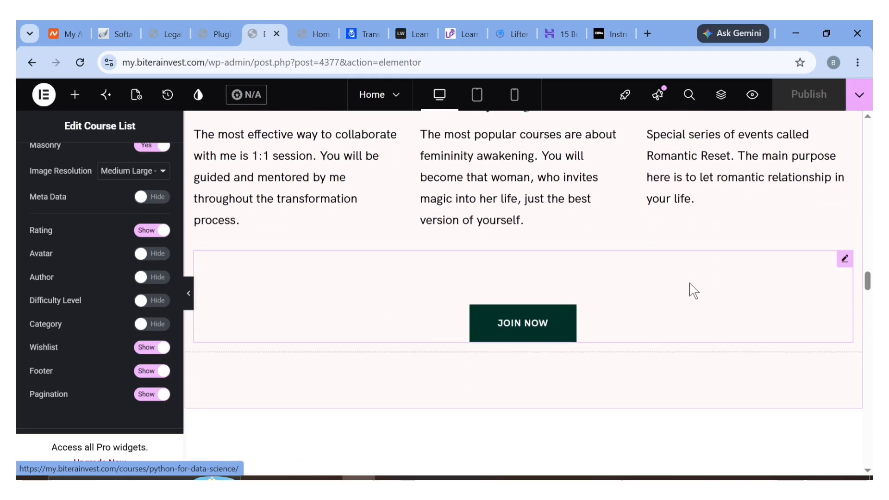
pyautogui.scroll(-10, 693, 291)
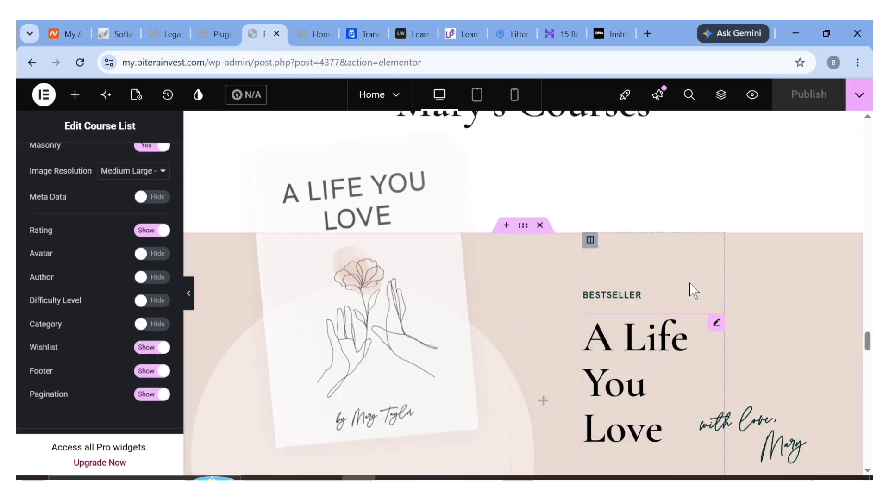
pyautogui.scroll(1, 689, 283)
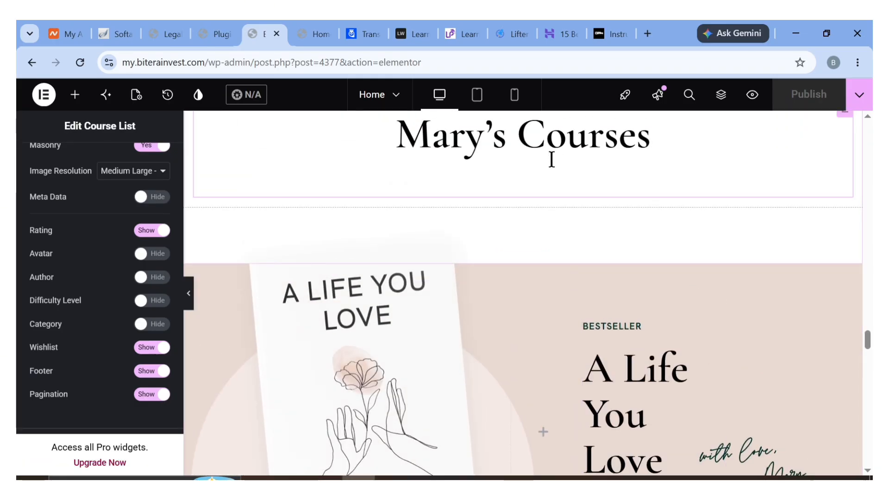
pyautogui.rightClick(551, 159)
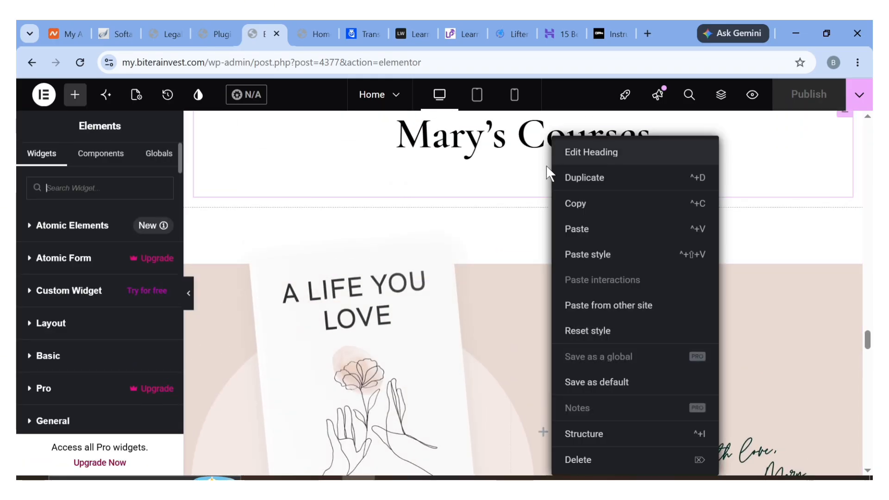
pyautogui.click(574, 229)
# Delete the original Course List under My Services and return to the preview tab.
pyautogui.scroll(6, 528, 238)
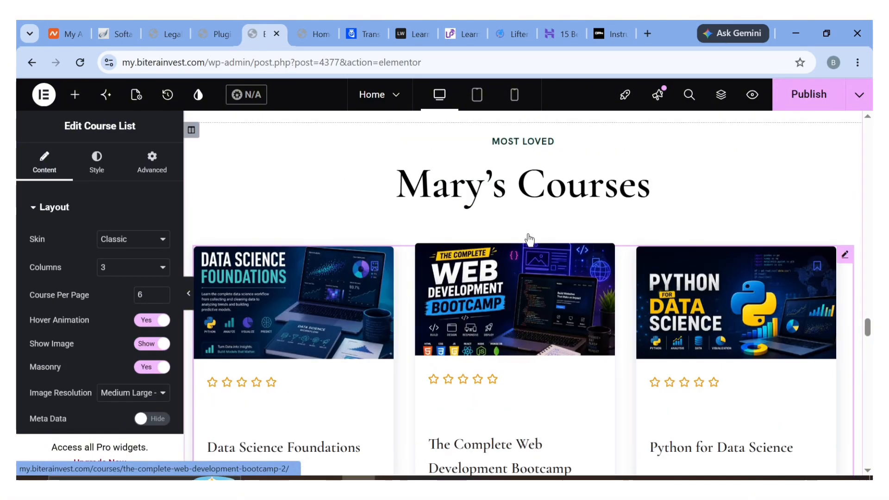
pyautogui.scroll(10, 529, 241)
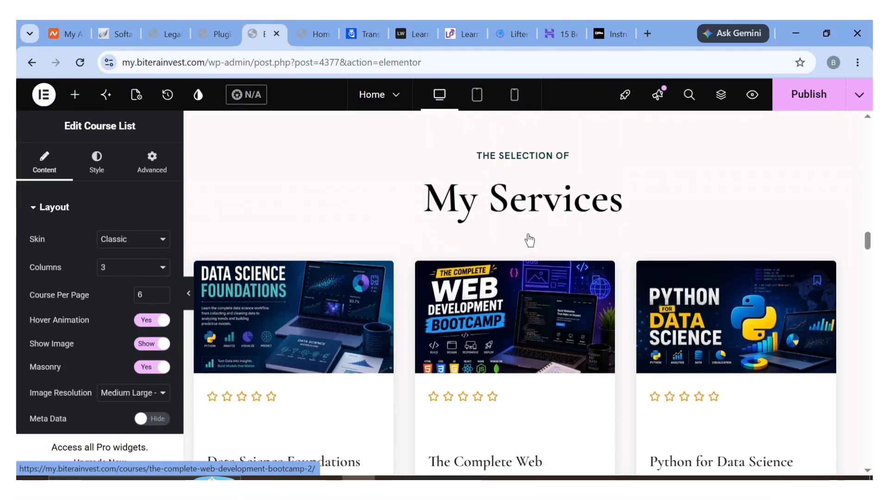
pyautogui.scroll(-1, 847, 296)
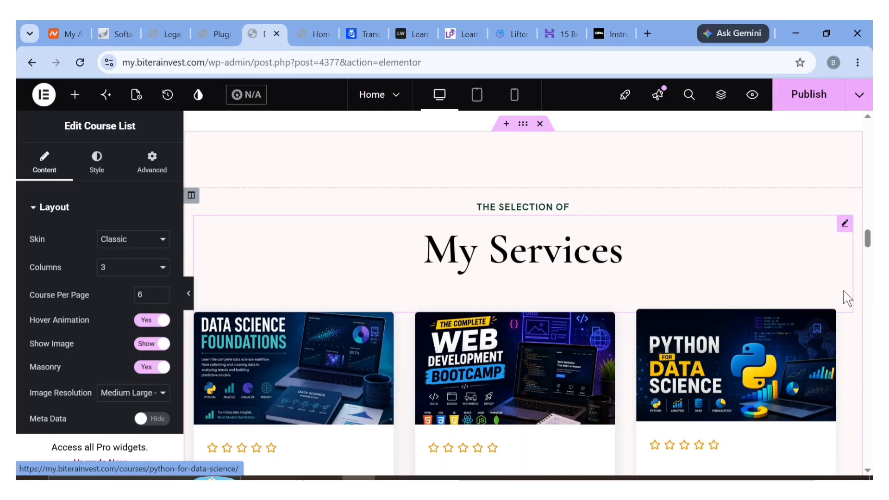
pyautogui.rightClick(847, 323)
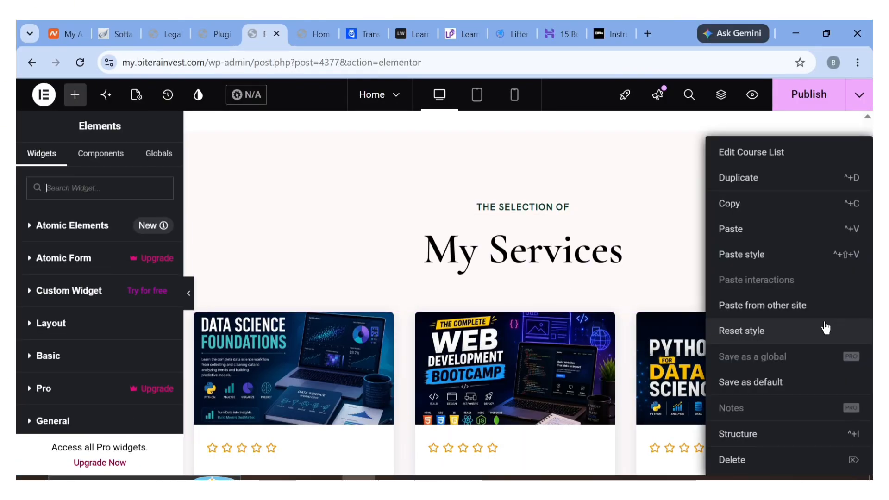
pyautogui.click(731, 460)
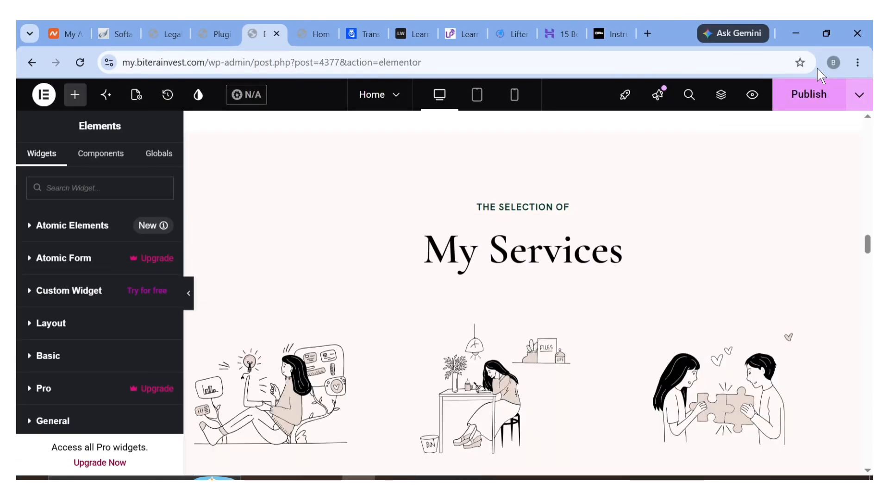
pyautogui.scroll(-5, 502, 369)
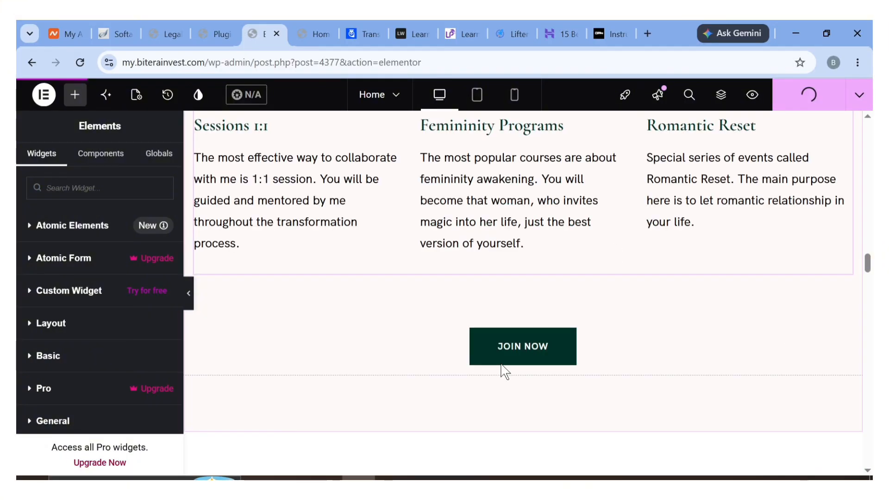
pyautogui.click(310, 22)
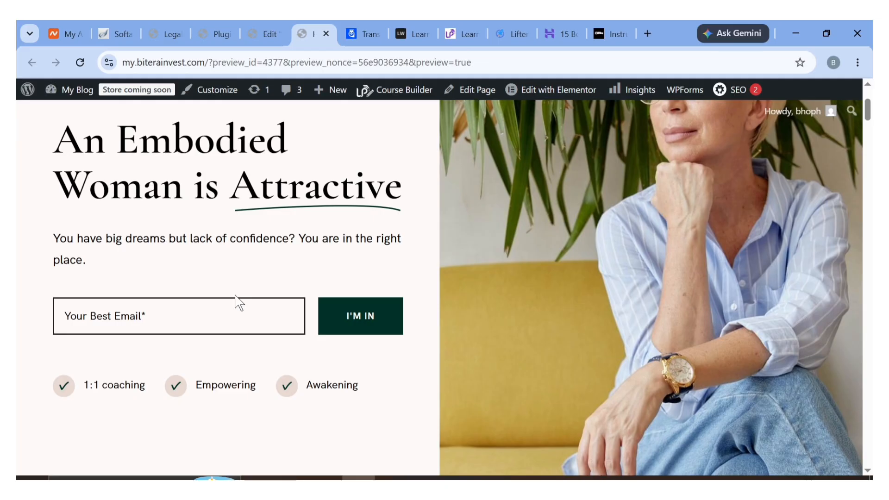
# Scroll down to Mary's Courses and open the Data Science Foundations course link.
pyautogui.scroll(-15, 255, 354)
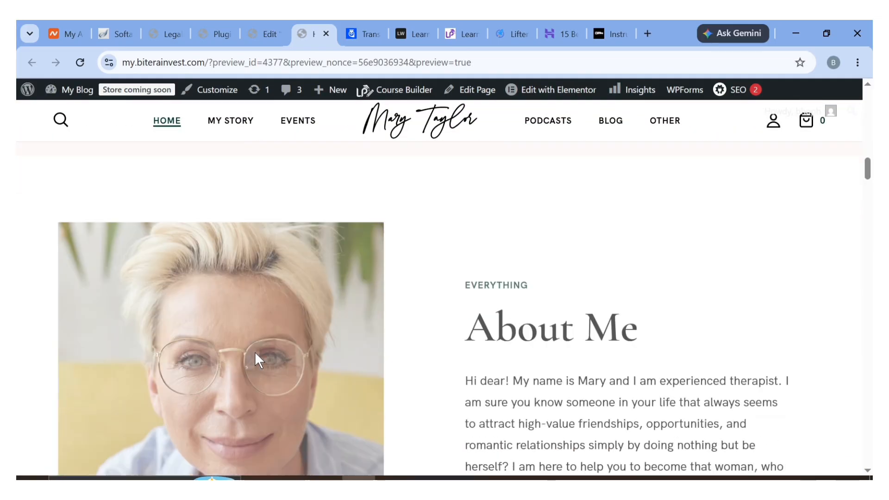
pyautogui.scroll(-10, 255, 353)
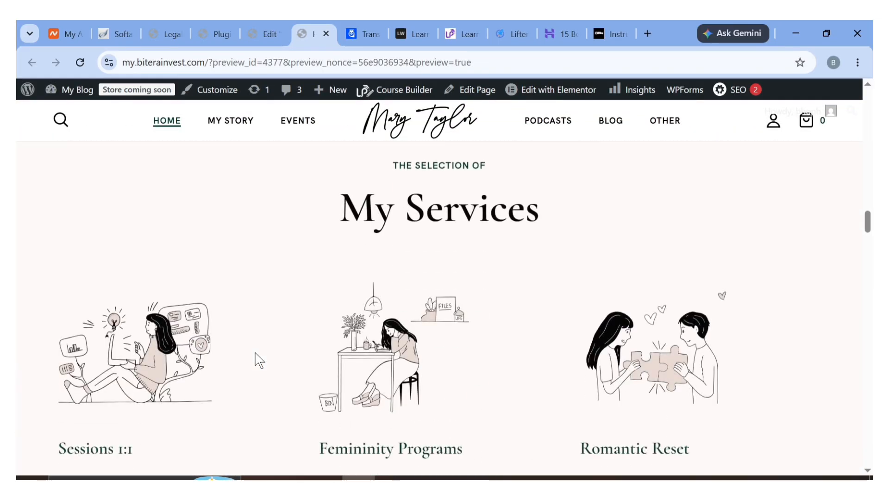
pyautogui.scroll(-10, 259, 360)
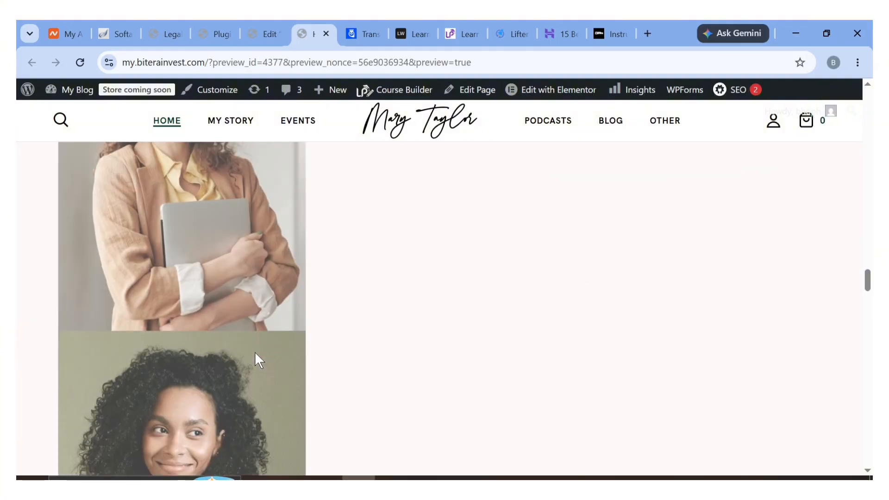
pyautogui.scroll(-10, 258, 359)
pyautogui.scroll(5, 256, 359)
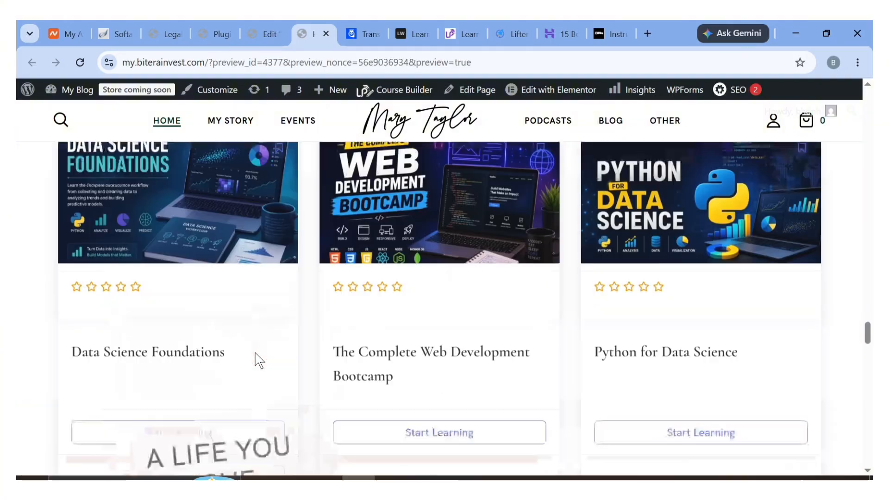
pyautogui.scroll(1, 278, 356)
pyautogui.scroll(-3, 347, 354)
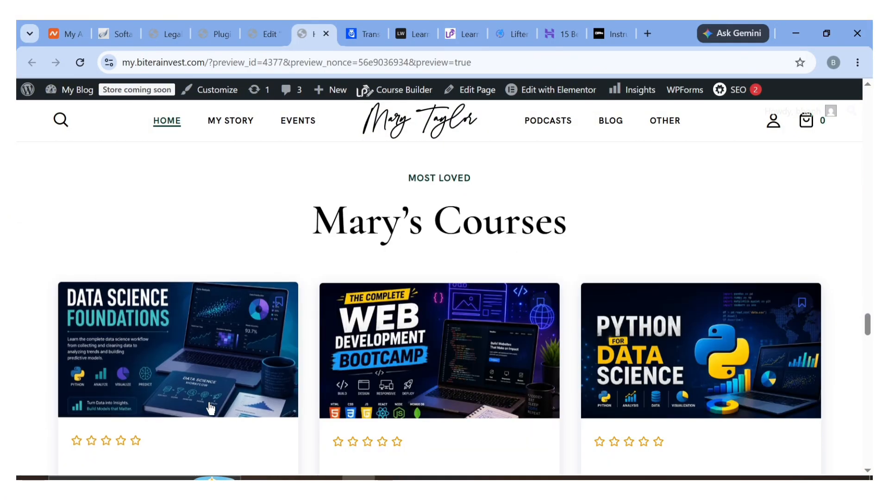
pyautogui.scroll(-6, 324, 370)
pyautogui.scroll(6, 476, 303)
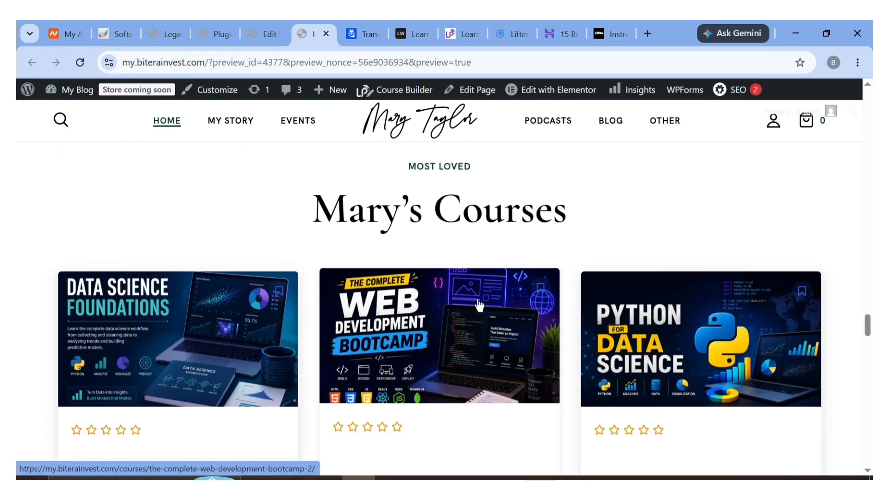
pyautogui.scroll(-5, 480, 305)
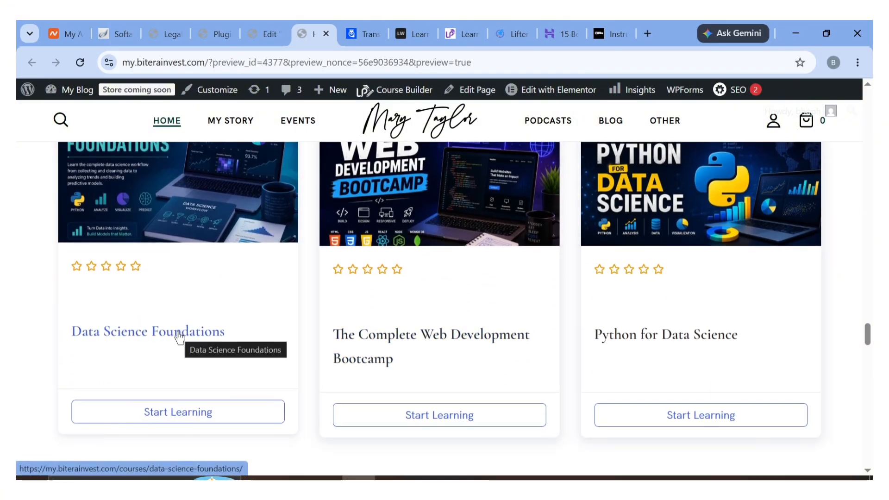
pyautogui.click(178, 341)
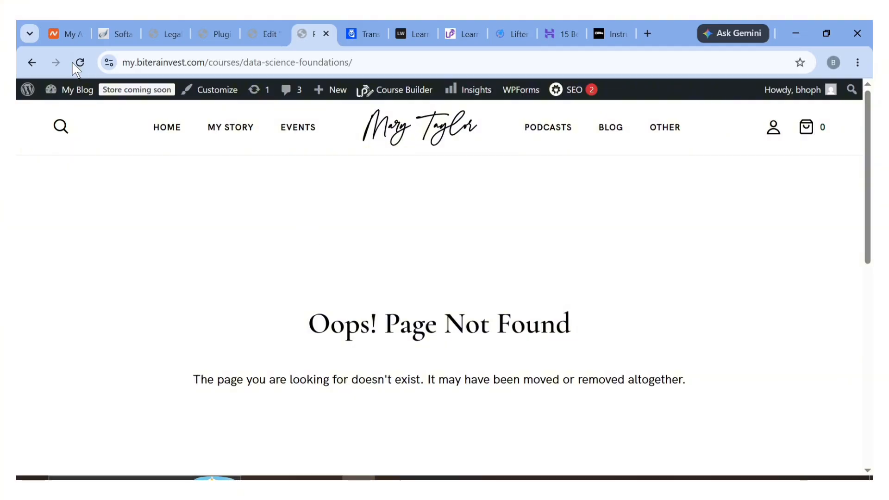
# Go back to the home page preview and switch to the site's admin tab.
pyautogui.click(18, 58)
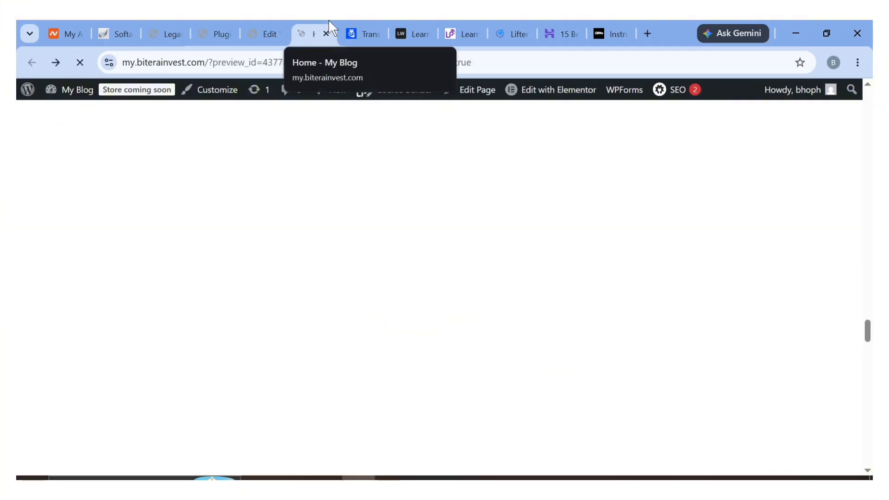
pyautogui.scroll(4, 227, 232)
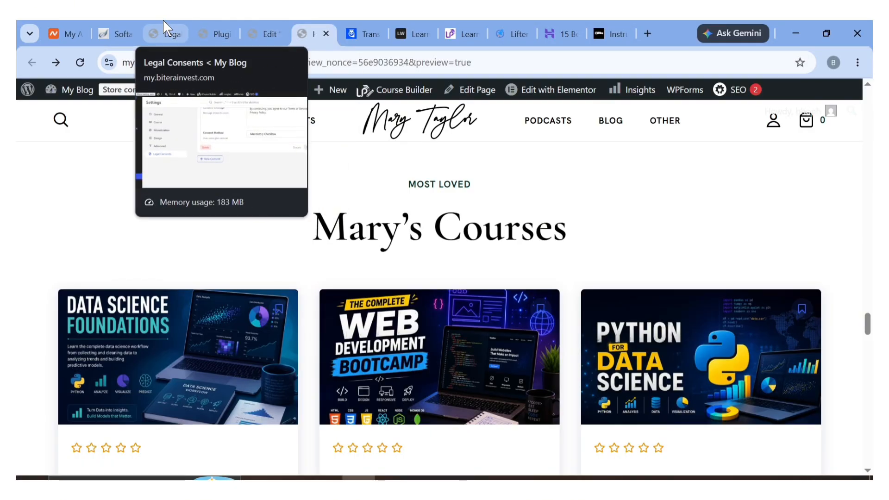
pyautogui.click(197, 21)
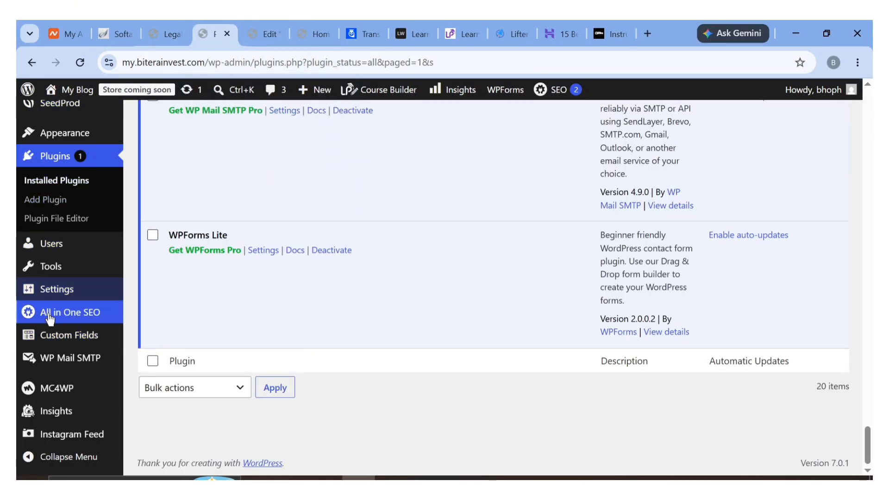
# Create a new page titled 'Course' and publish it.
pyautogui.scroll(6, 42, 220)
pyautogui.scroll(-6, 93, 352)
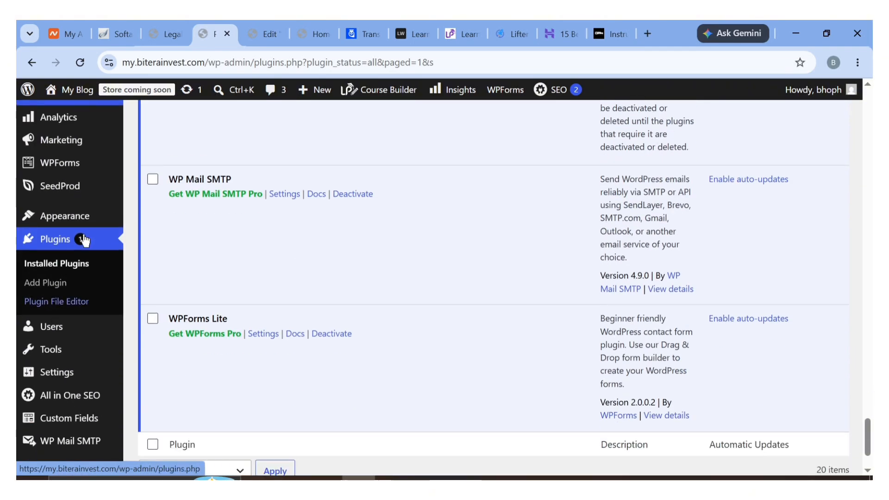
pyautogui.scroll(8, 116, 324)
pyautogui.moveTo(92, 273)
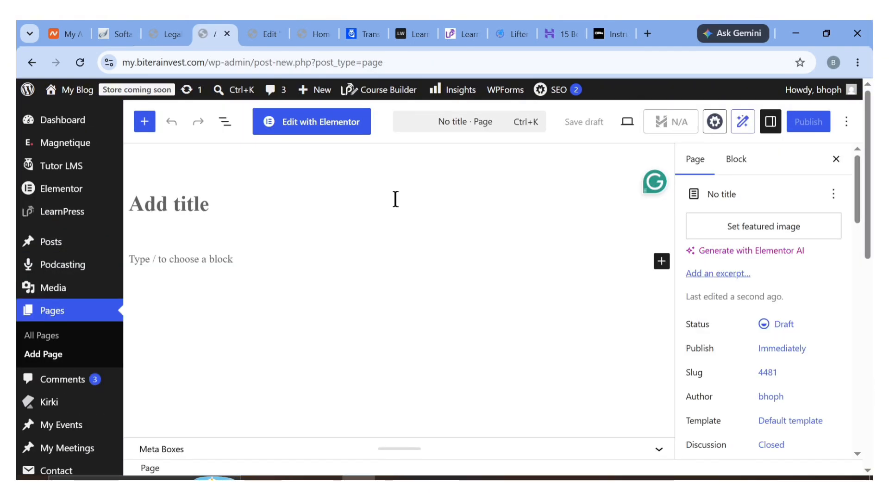
pyautogui.write('Course')
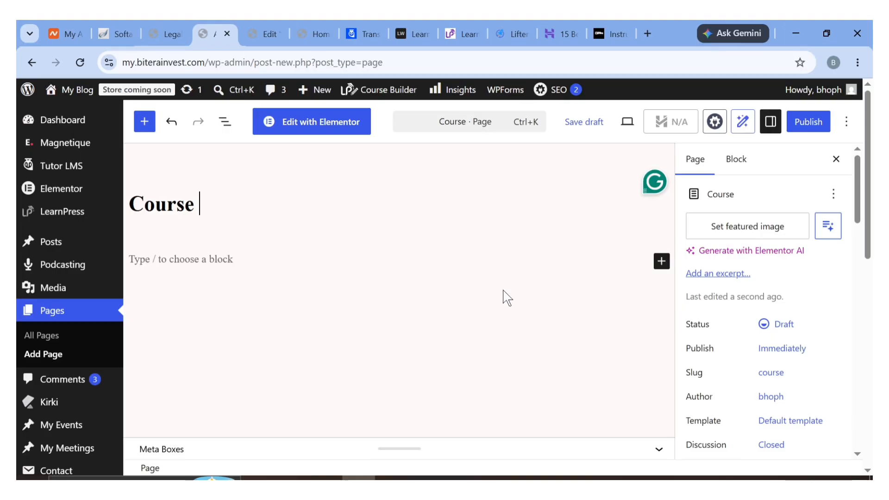
pyautogui.click(807, 122)
pyautogui.click(808, 122)
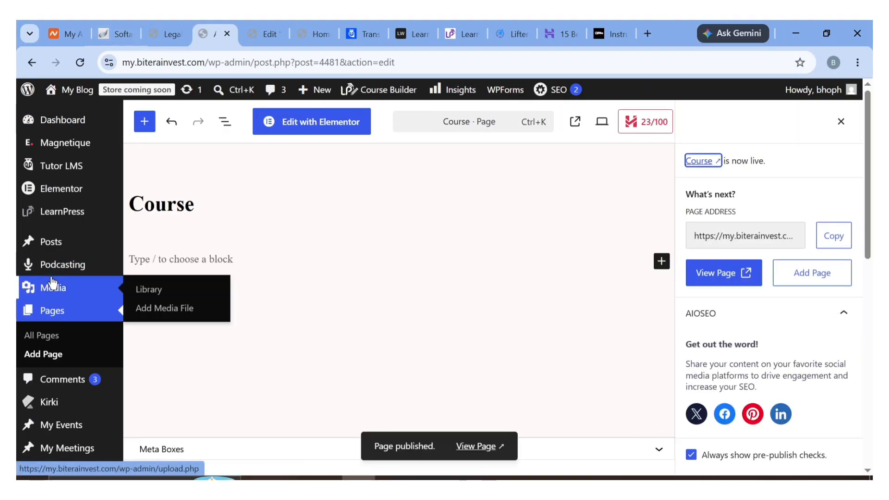
# Close the editing tab, open Tutor LMS Tools and enable membership on the notice.
pyautogui.click(227, 33)
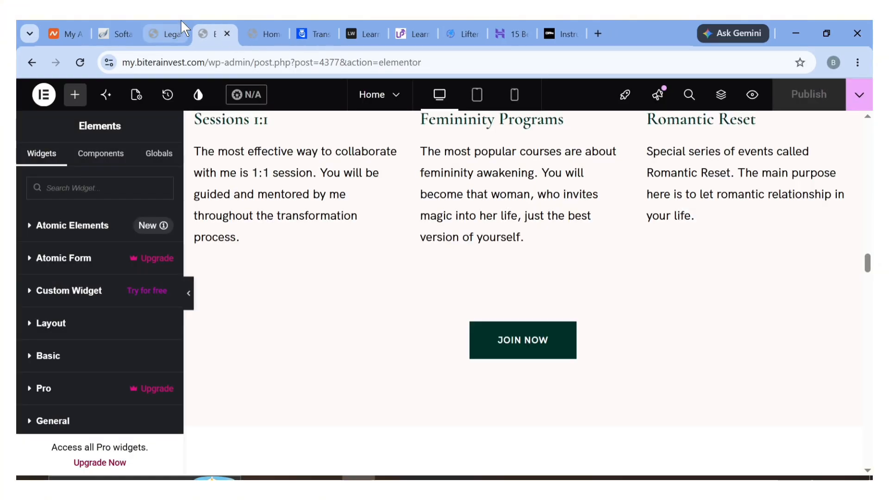
pyautogui.click(166, 33)
pyautogui.scroll(5, 76, 232)
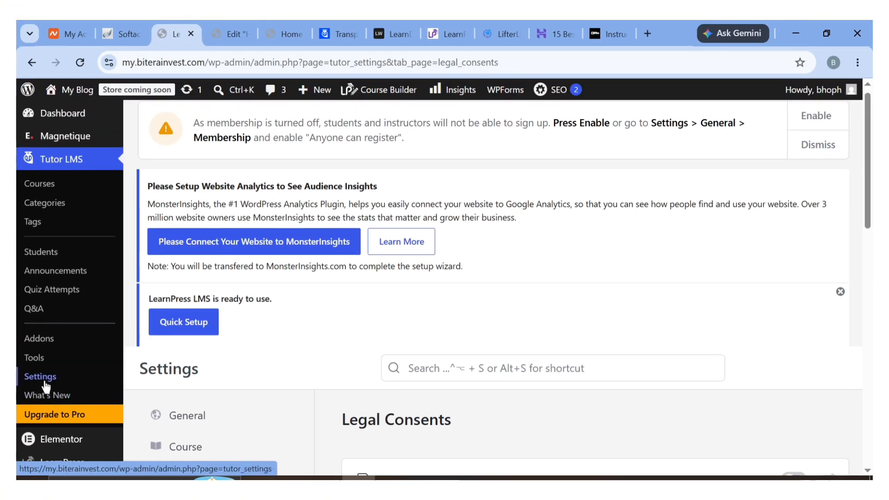
pyautogui.click(40, 359)
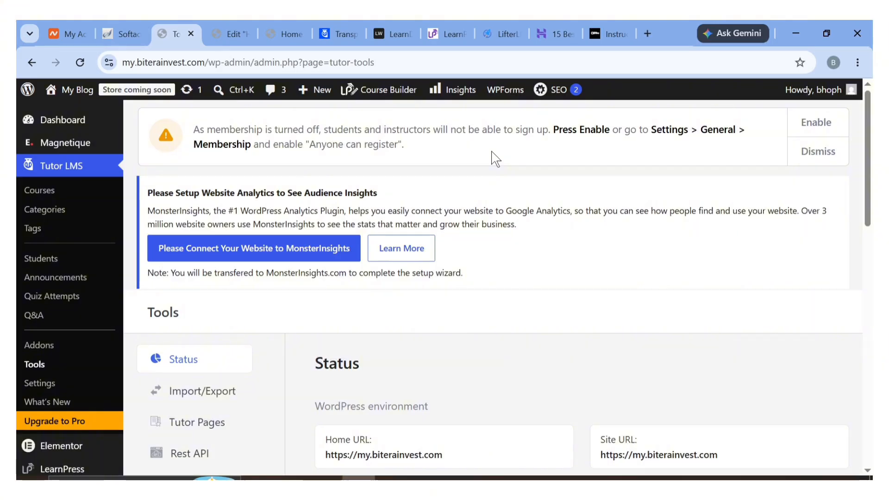
pyautogui.click(816, 126)
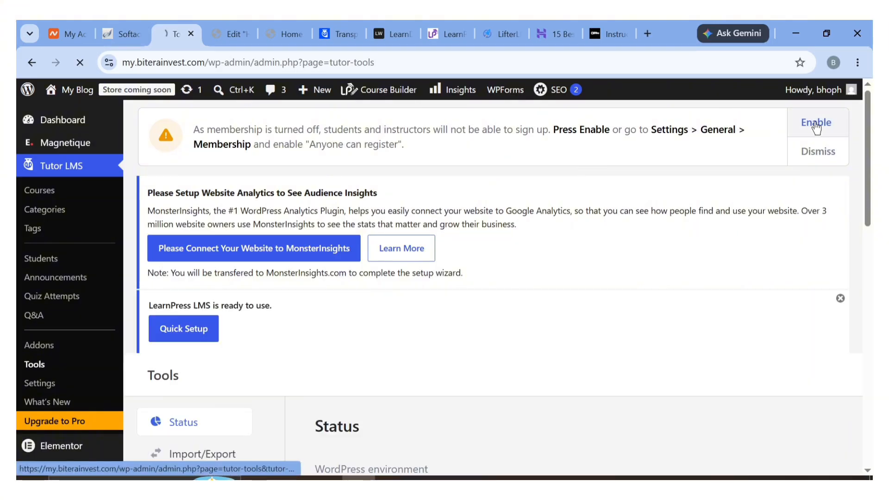
# Review the Tutor Pages list of dashboard, registration, cart and checkout pages.
pyautogui.scroll(-5, 419, 292)
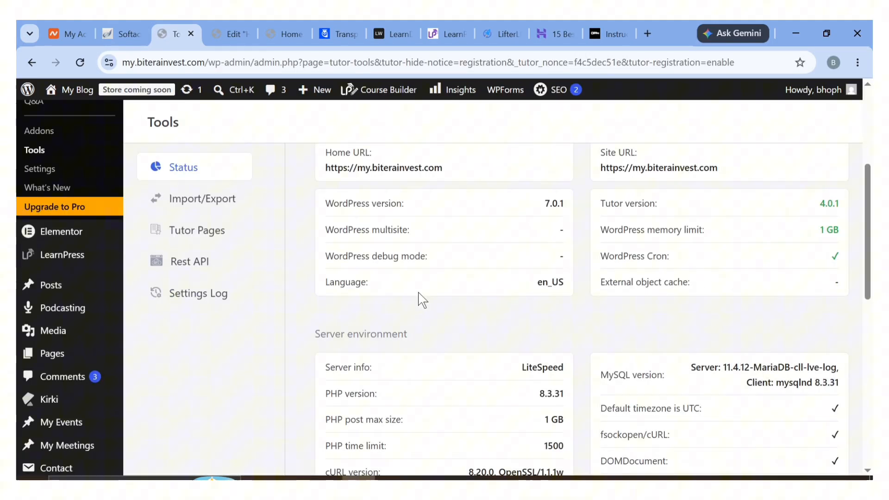
pyautogui.scroll(2, 418, 299)
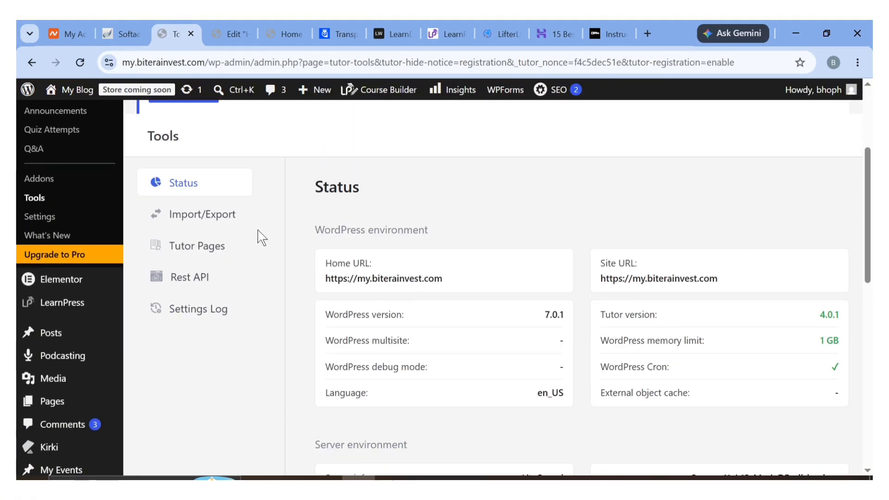
pyautogui.click(201, 257)
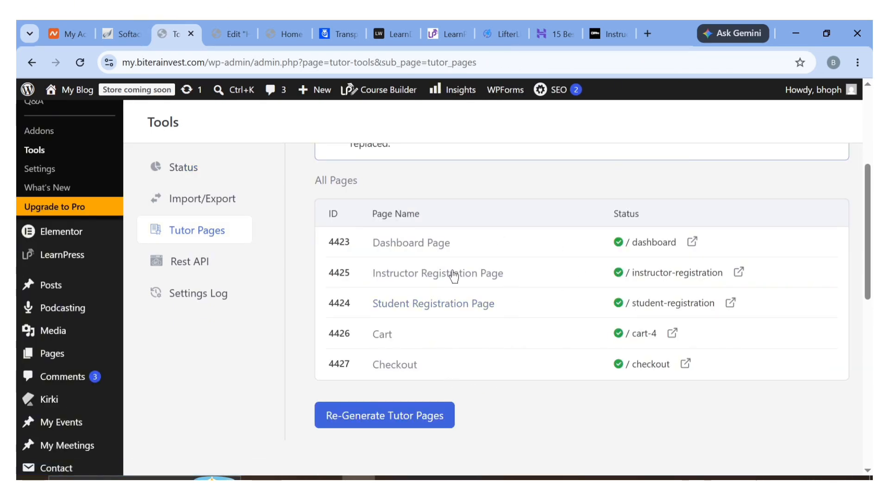
pyautogui.scroll(-1, 286, 376)
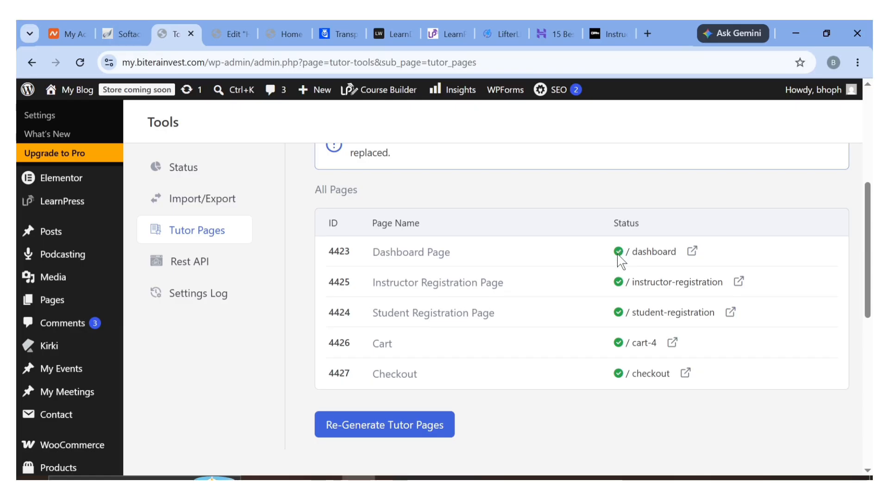
pyautogui.scroll(5, 496, 357)
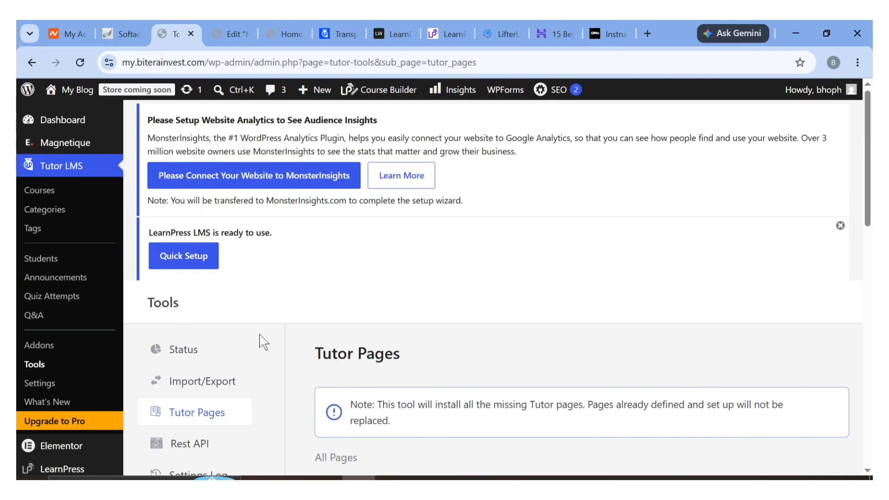
pyautogui.scroll(-4, 245, 406)
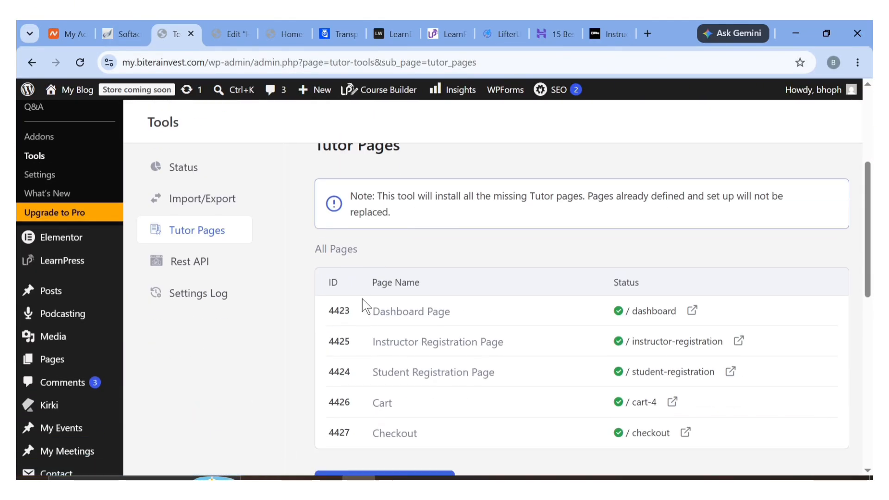
pyautogui.scroll(3, 317, 350)
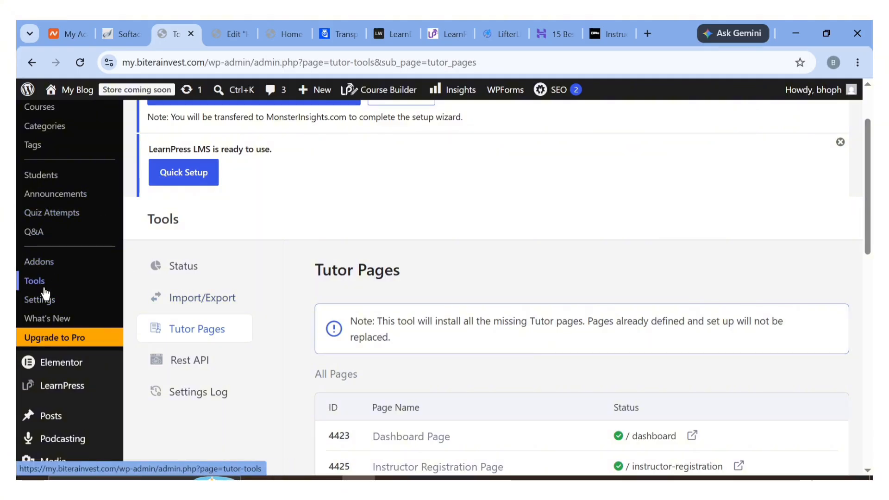
# Set Course as the course archive page in Tutor LMS Advanced settings and save.
pyautogui.click(46, 306)
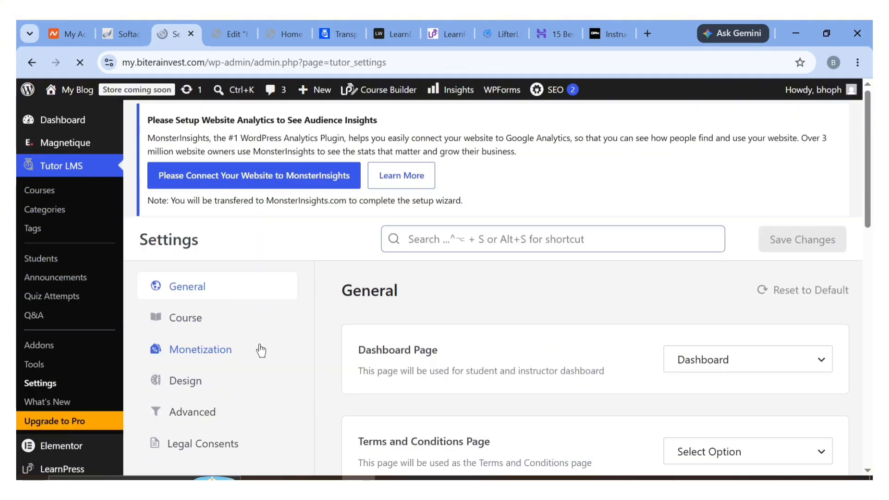
pyautogui.scroll(-2, 347, 349)
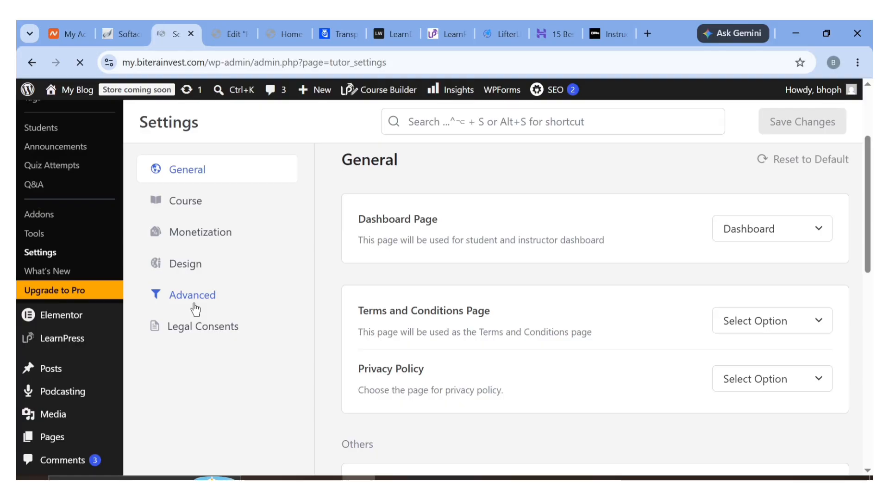
pyautogui.scroll(1, 489, 320)
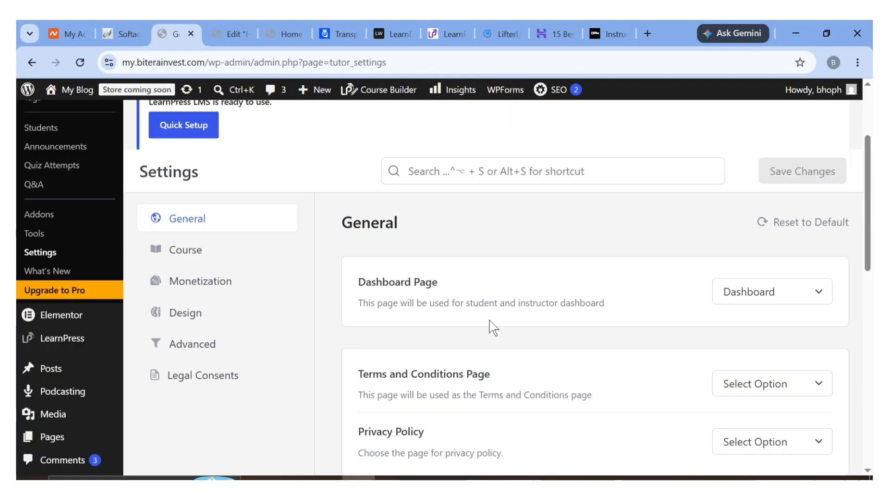
pyautogui.scroll(-1, 459, 339)
pyautogui.scroll(1, 459, 340)
pyautogui.click(193, 340)
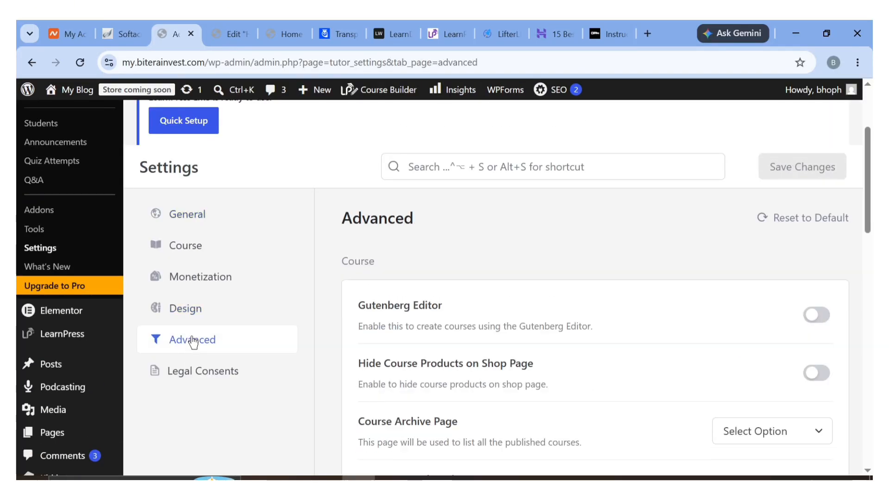
pyautogui.scroll(-3, 463, 352)
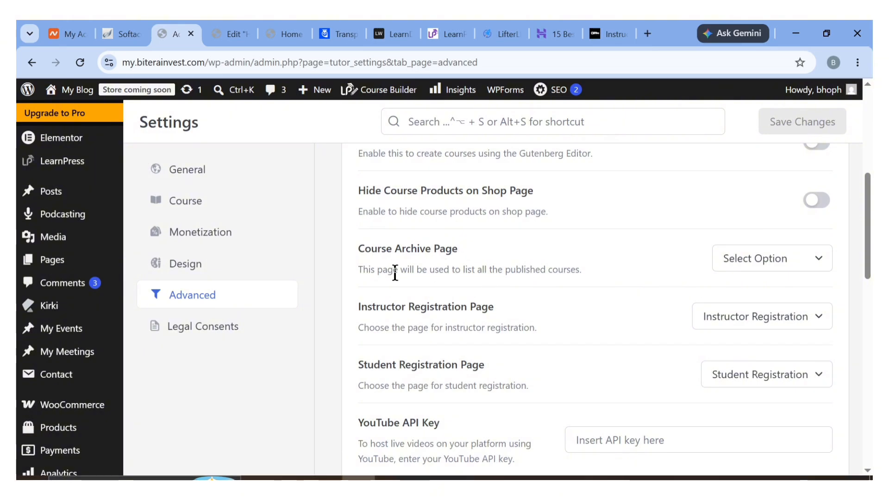
pyautogui.click(756, 261)
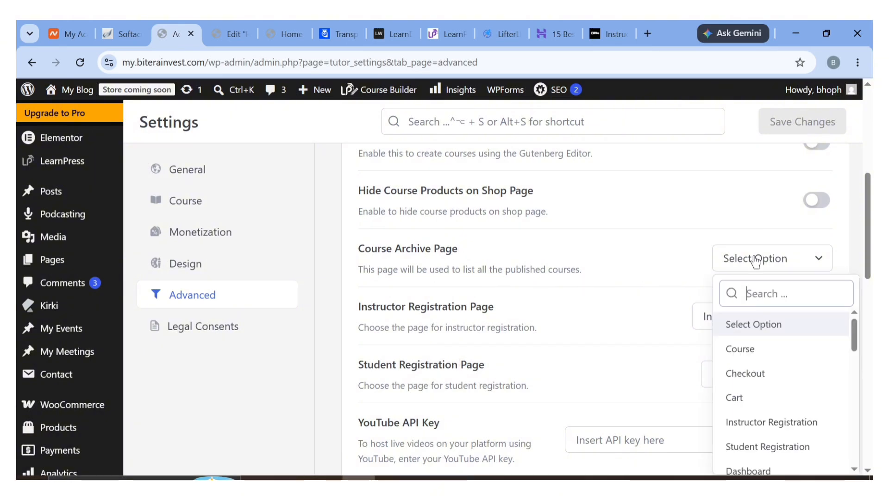
pyautogui.click(743, 350)
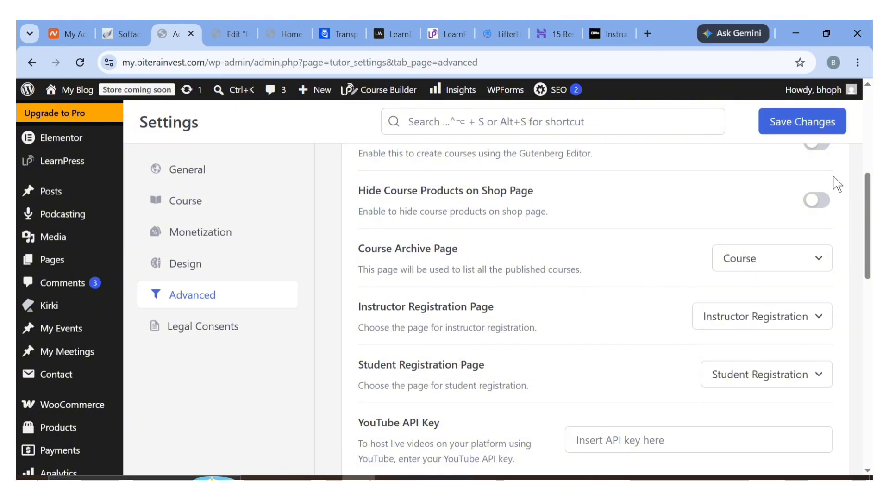
pyautogui.click(791, 130)
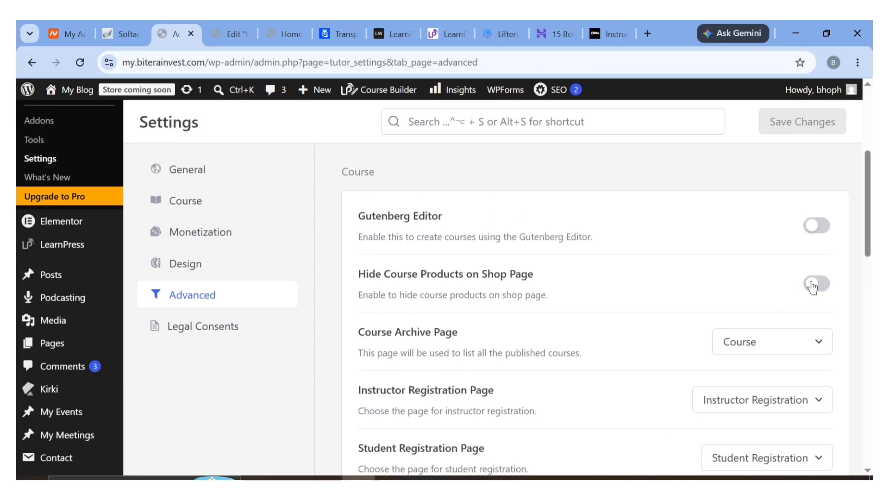
# Turn on Hide Course Products on Shop Page and save the advanced settings.
pyautogui.click(813, 287)
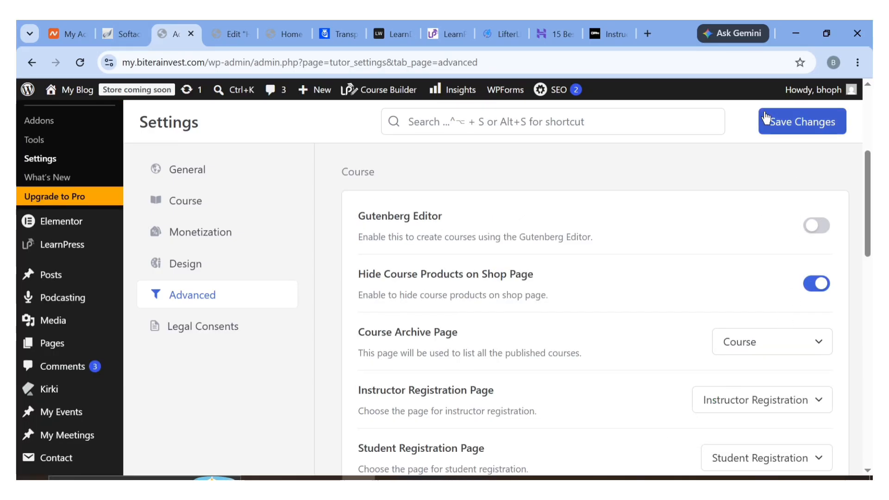
pyautogui.click(784, 126)
pyautogui.scroll(-10, 668, 269)
pyautogui.click(816, 181)
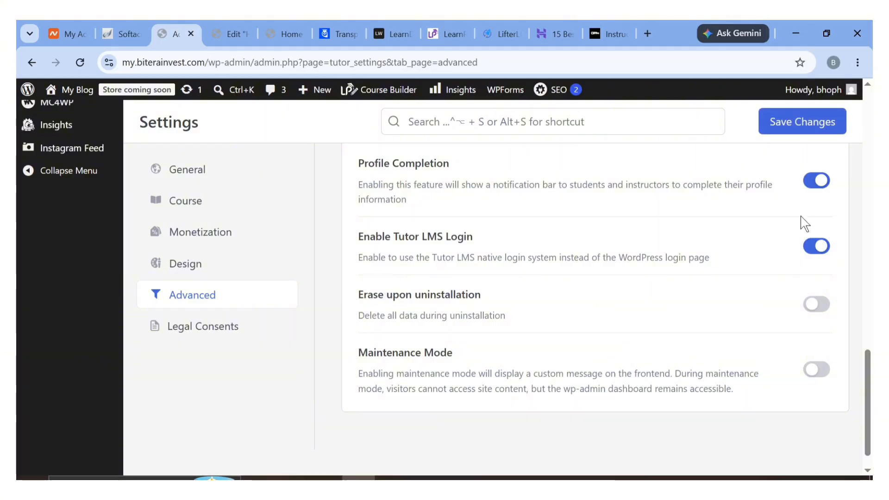
pyautogui.scroll(-2, 715, 369)
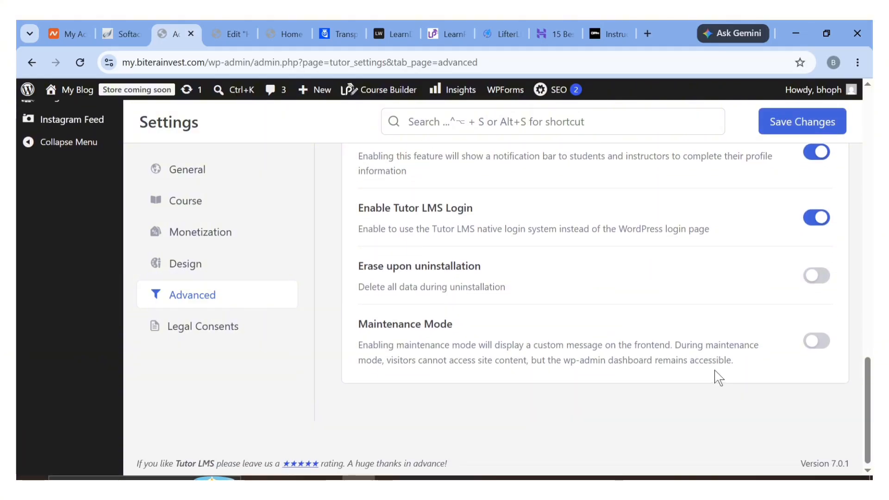
pyautogui.scroll(10, 715, 370)
pyautogui.click(780, 129)
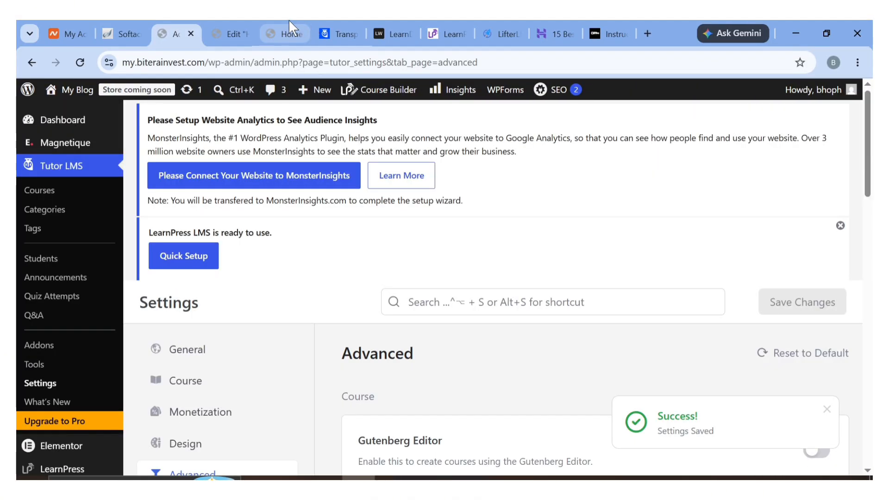
# Glance at the home preview tab, then return to the Tutor LMS advanced settings.
pyautogui.moveTo(289, 23); pyautogui.dragTo(231, 37)
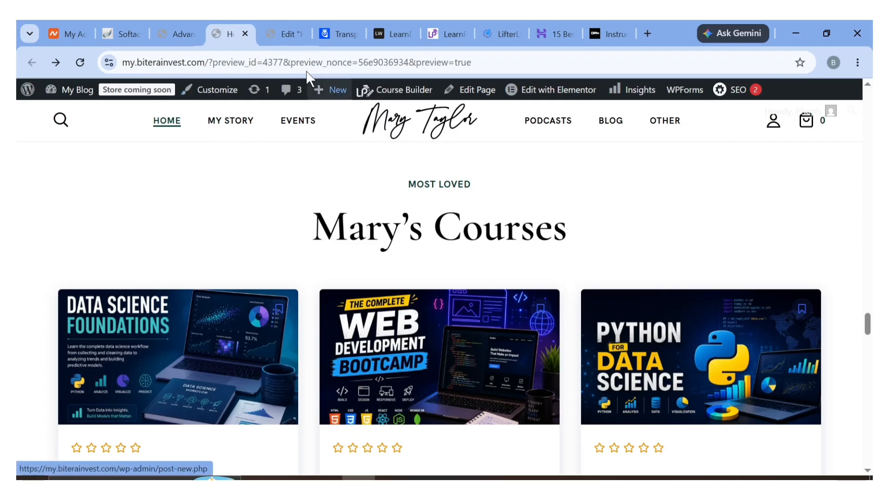
pyautogui.click(165, 36)
pyautogui.scroll(-7, 55, 361)
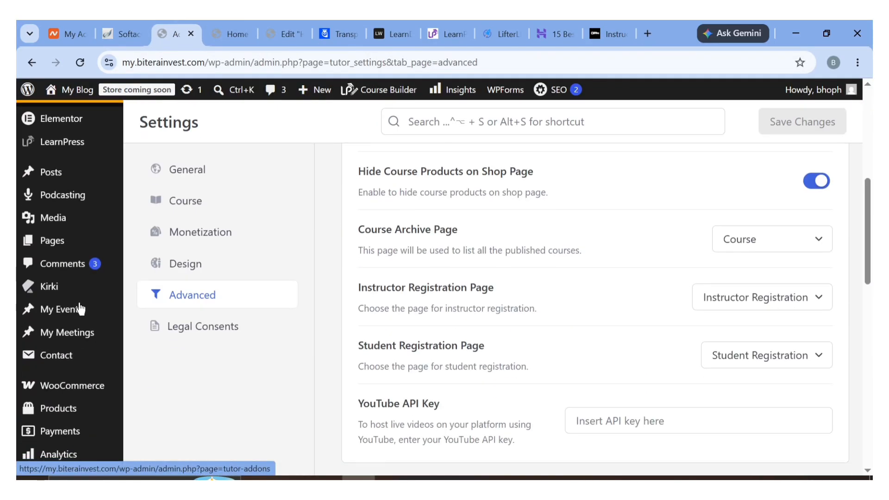
pyautogui.scroll(-3, 74, 334)
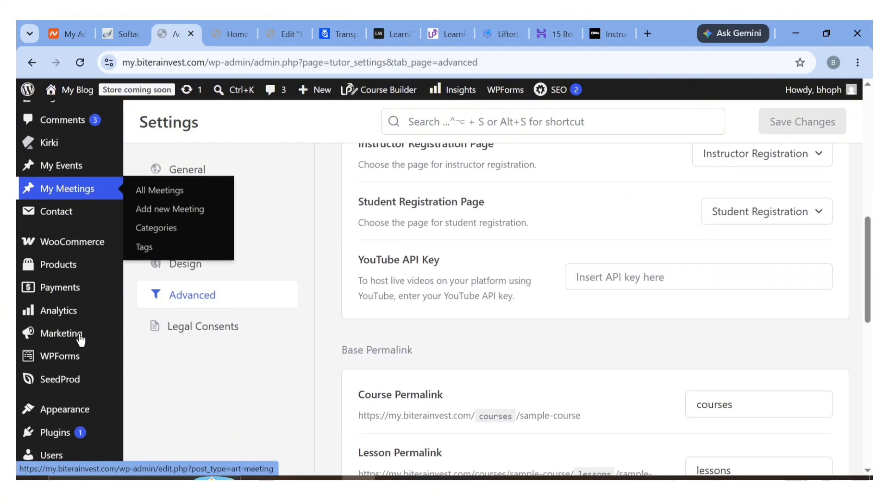
# Add the Course page to the Main Menu, save the menu, and reload the site preview.
pyautogui.moveTo(77, 408)
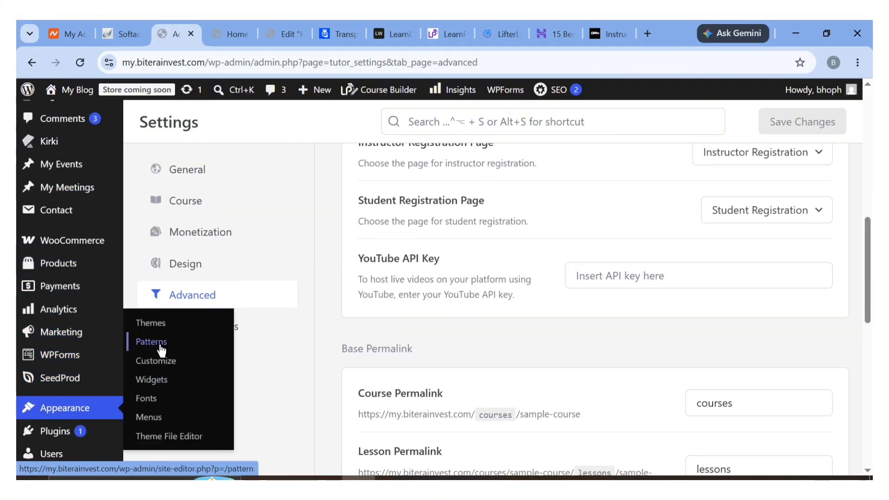
pyautogui.click(153, 418)
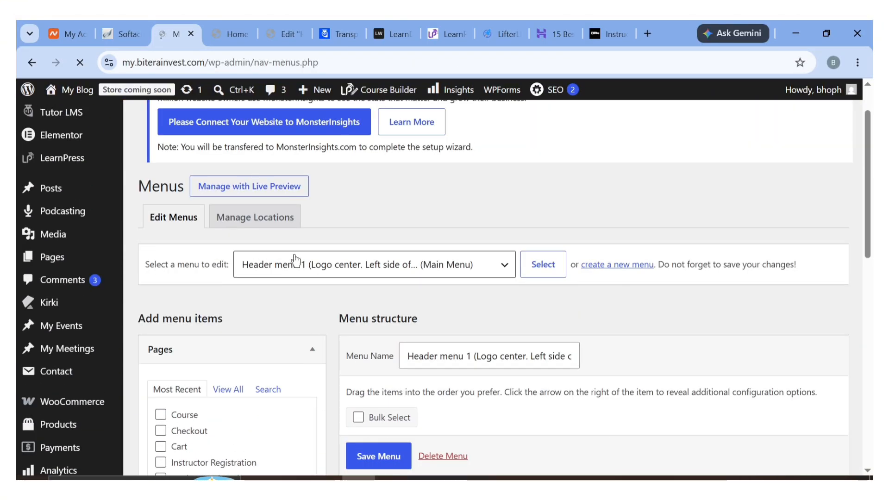
pyautogui.click(296, 261)
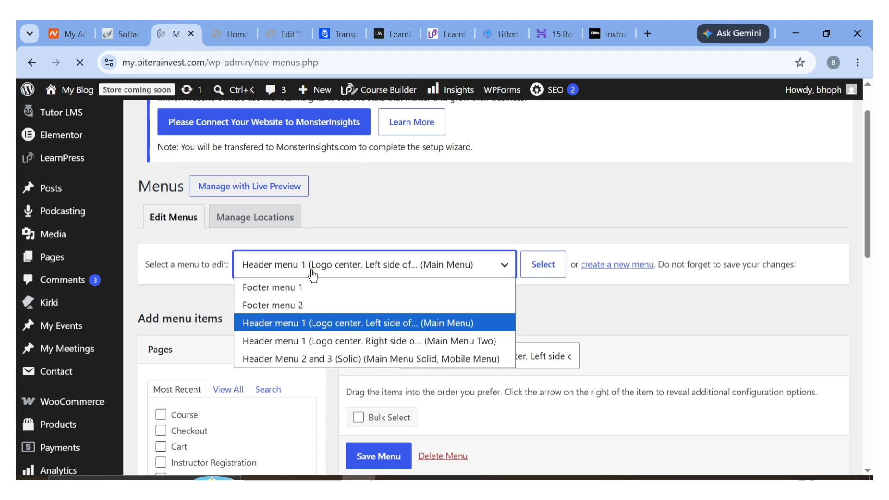
pyautogui.scroll(-7, 158, 234)
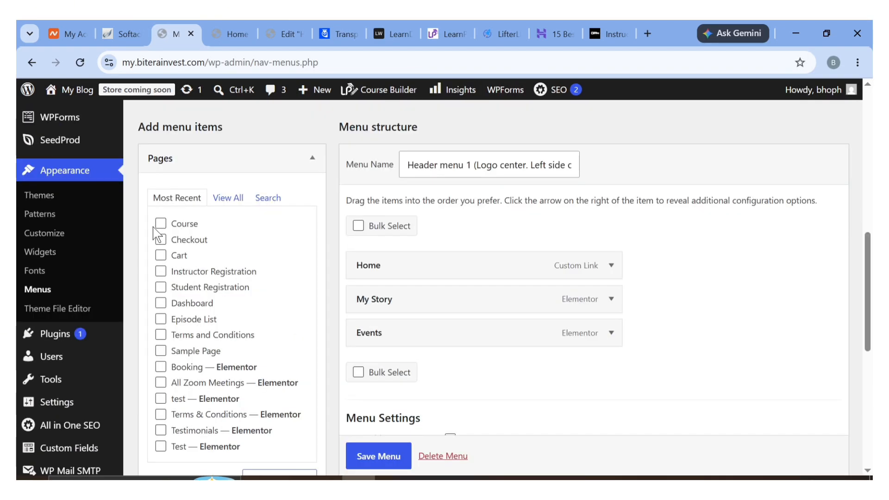
pyautogui.scroll(-6, 160, 228)
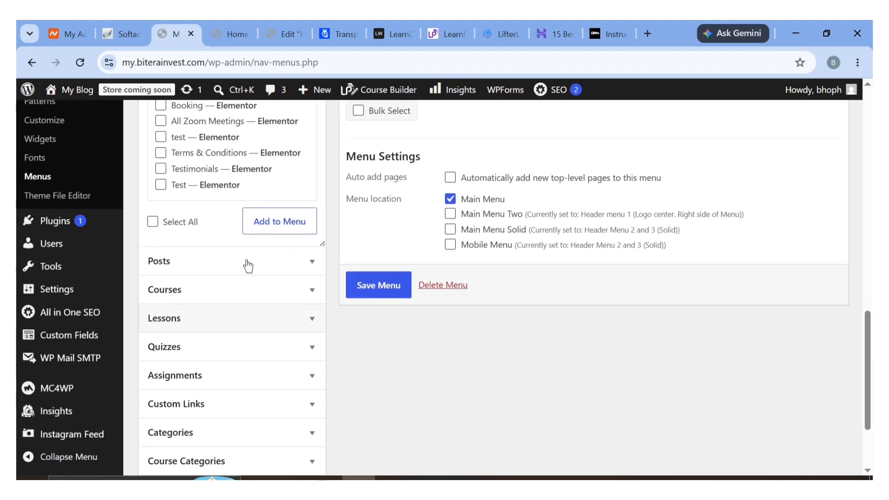
pyautogui.click(264, 224)
pyautogui.scroll(3, 376, 241)
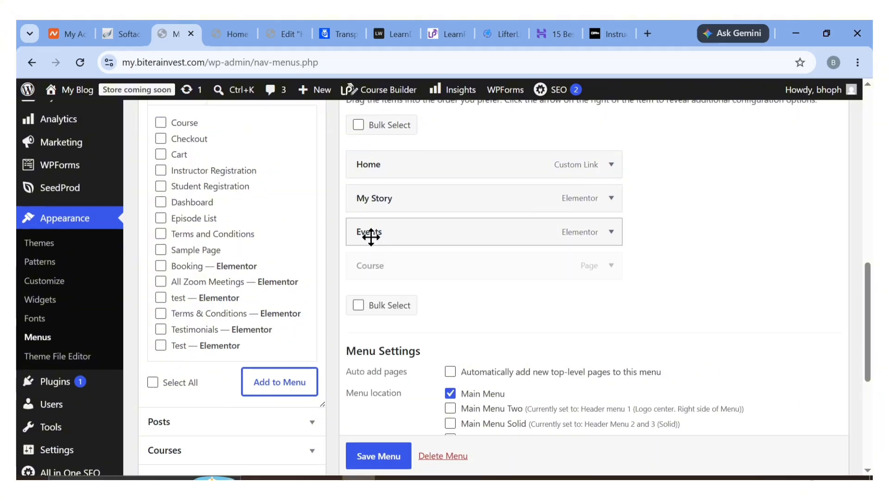
pyautogui.click(374, 455)
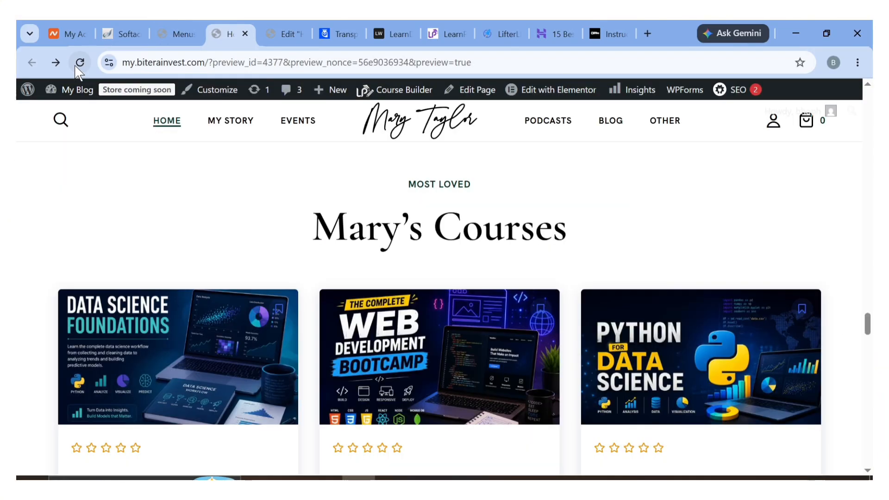
pyautogui.click(78, 64)
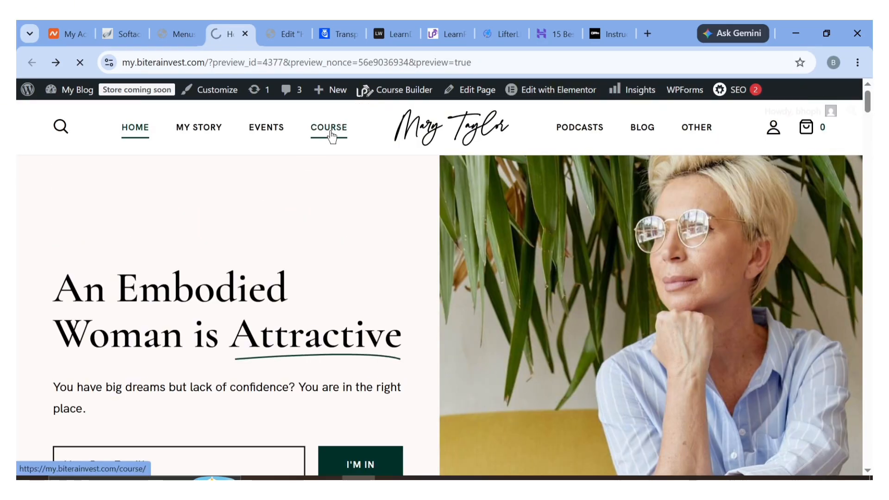
# Open COURSE from the header and check the Data Science Foundations, Web Development Bootcamp and Python cards.
pyautogui.click(333, 137)
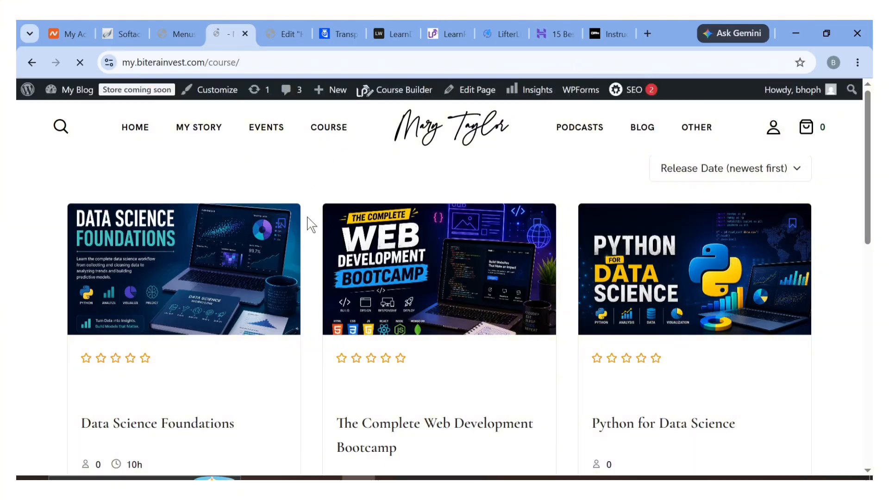
pyautogui.scroll(-2, 301, 373)
pyautogui.scroll(-6, 301, 373)
pyautogui.scroll(8, 301, 373)
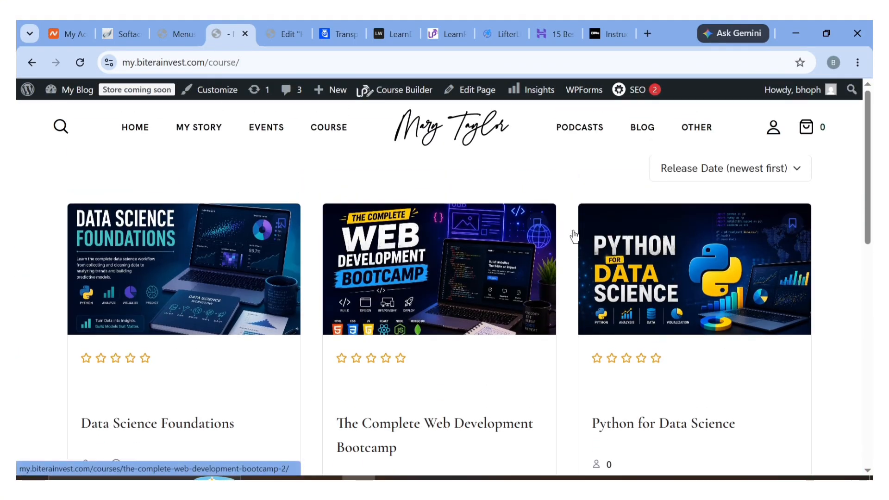
pyautogui.scroll(-5, 590, 437)
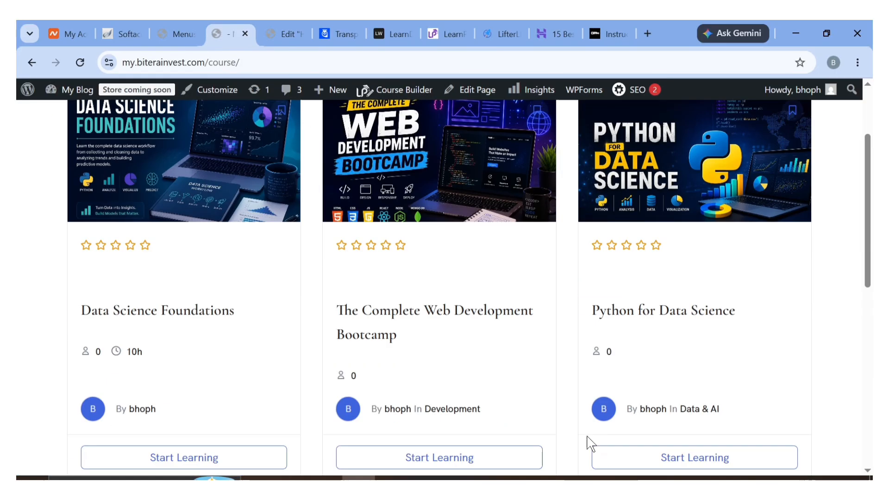
pyautogui.scroll(4, 587, 435)
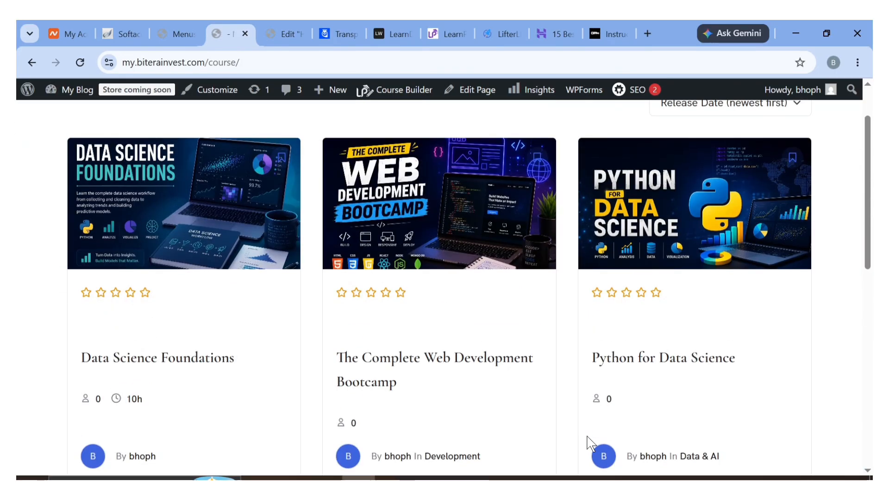
pyautogui.scroll(2, 588, 437)
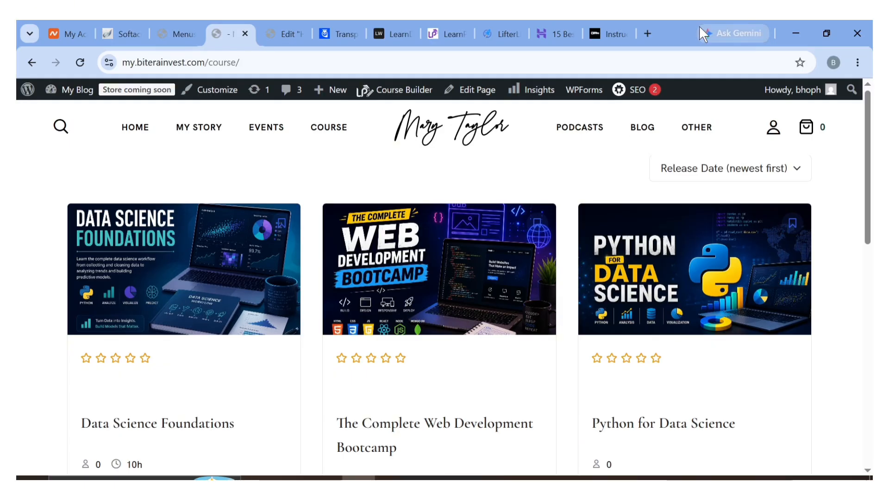
# Open youtube.com in a new tab placed beside the editor tabs.
pyautogui.click(648, 33)
pyautogui.write('y')
pyautogui.press('Return')
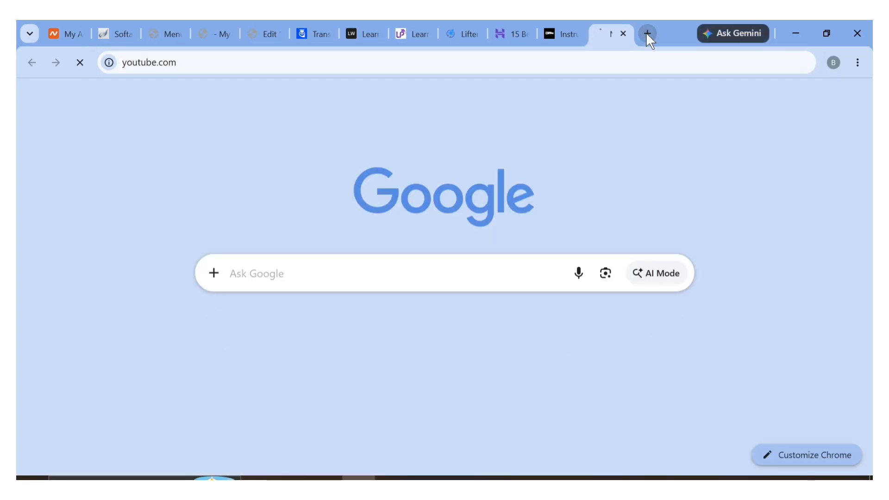
pyautogui.moveTo(601, 28); pyautogui.dragTo(320, 24)
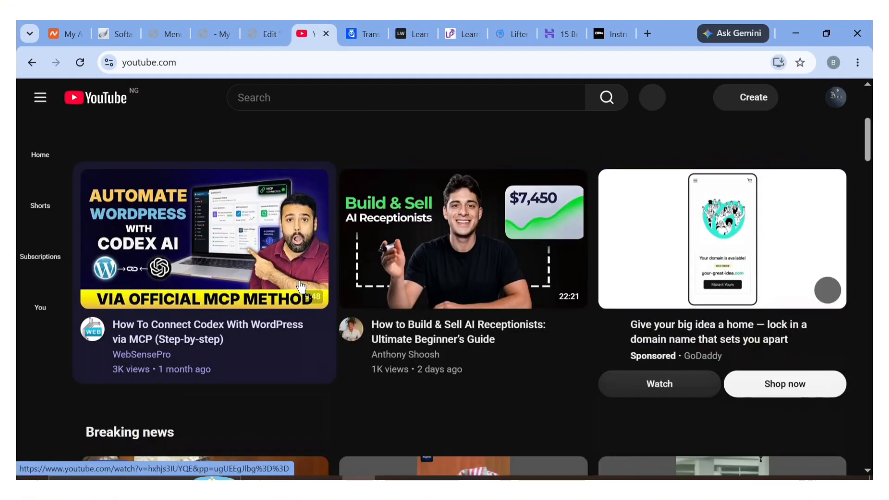
pyautogui.scroll(-3, 299, 280)
pyautogui.scroll(-6, 301, 287)
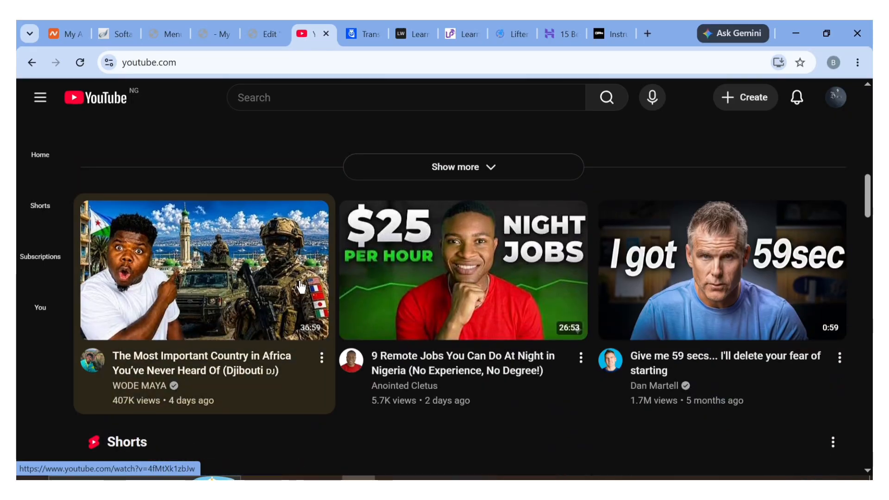
pyautogui.scroll(12, 301, 287)
pyautogui.scroll(2, 301, 287)
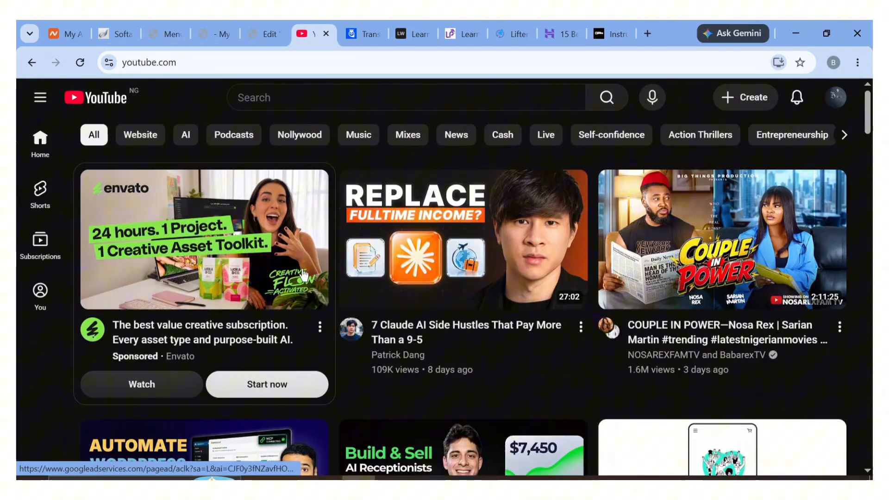
# Search for ziffit studio and show the Ziflite Studio channel's Videos tab.
pyautogui.click(339, 104)
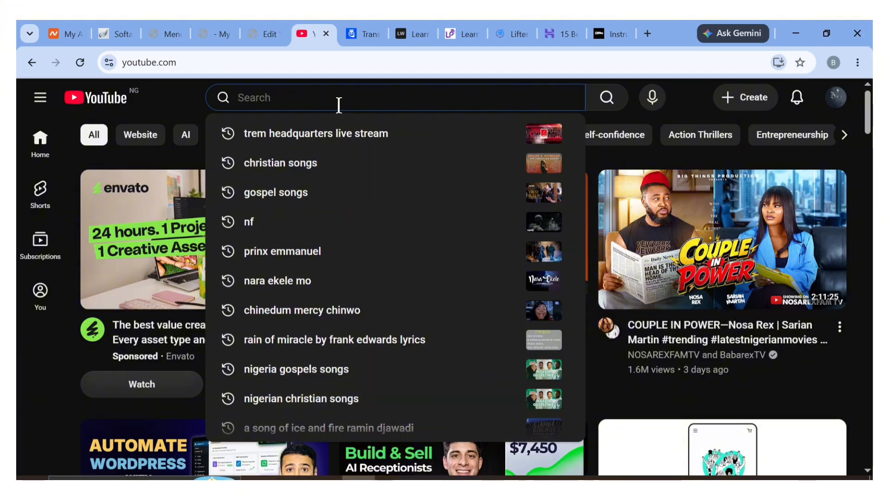
pyautogui.write('zif')
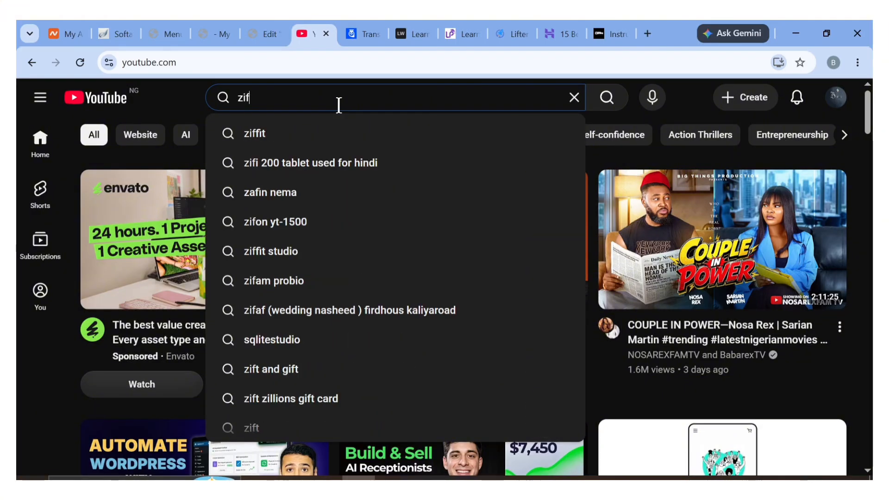
pyautogui.press('BackSpace')
pyautogui.press('BackSpace')
pyautogui.press('BackSpace')
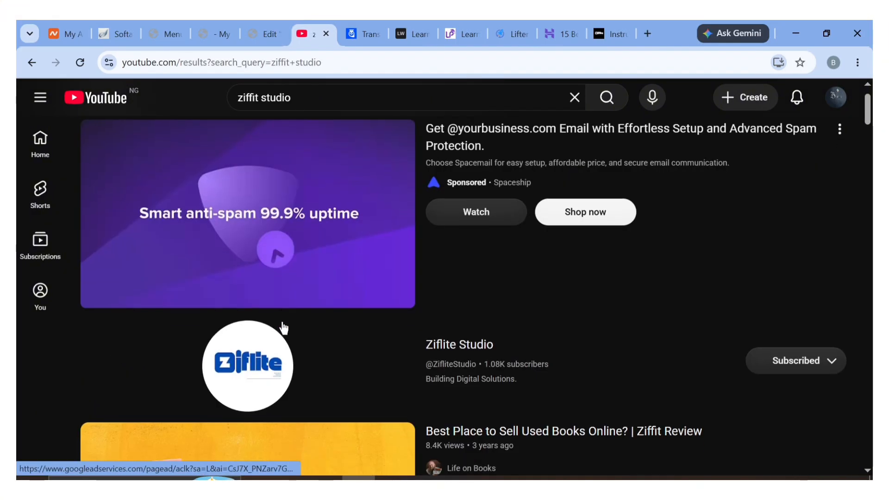
pyautogui.click(460, 325)
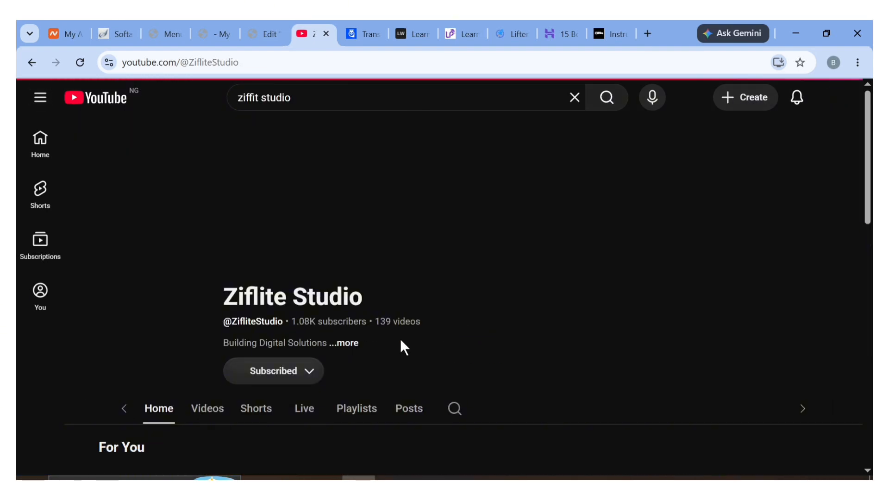
pyautogui.scroll(-4, 399, 338)
pyautogui.click(176, 223)
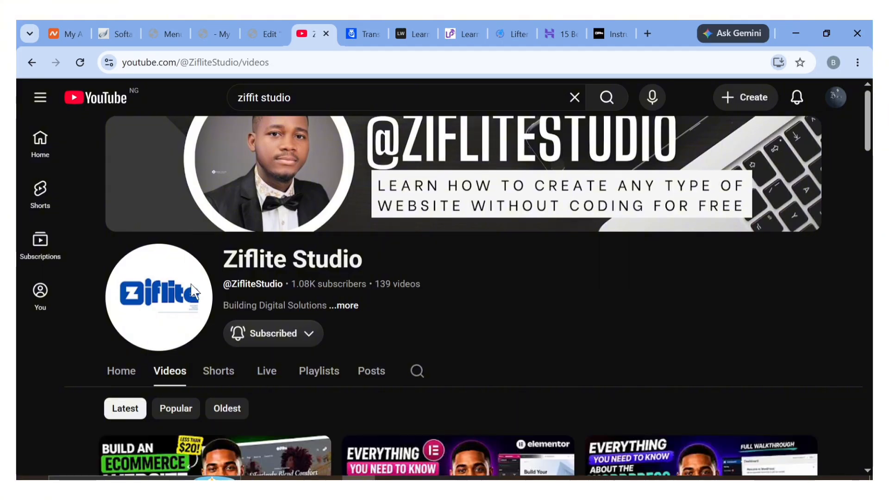
pyautogui.scroll(-1, 191, 285)
pyautogui.scroll(-4, 194, 291)
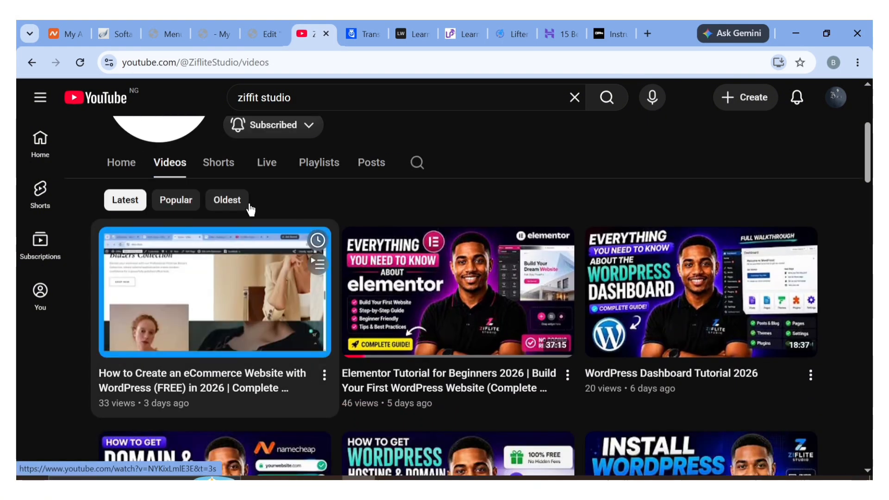
pyautogui.click(258, 28)
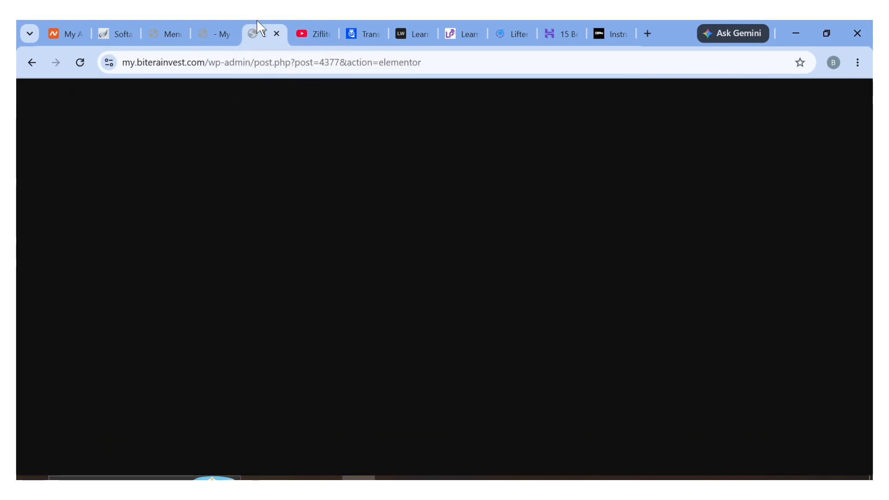
pyautogui.moveTo(311, 21); pyautogui.dragTo(277, 22)
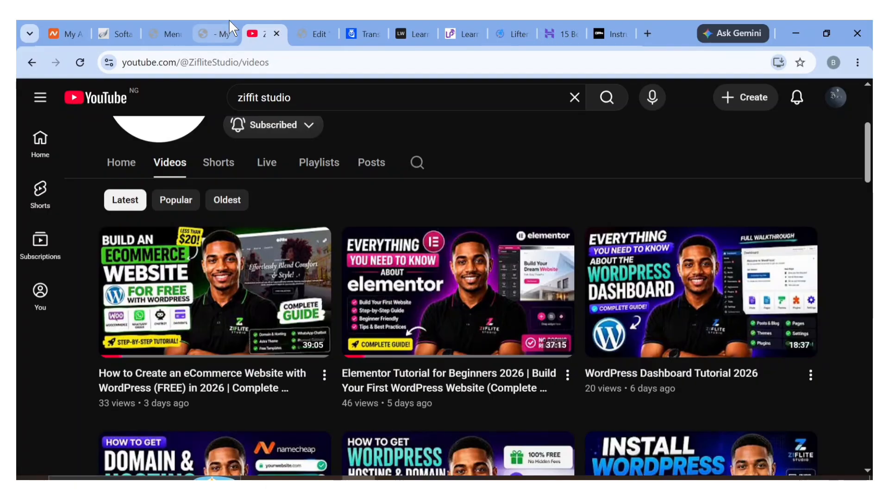
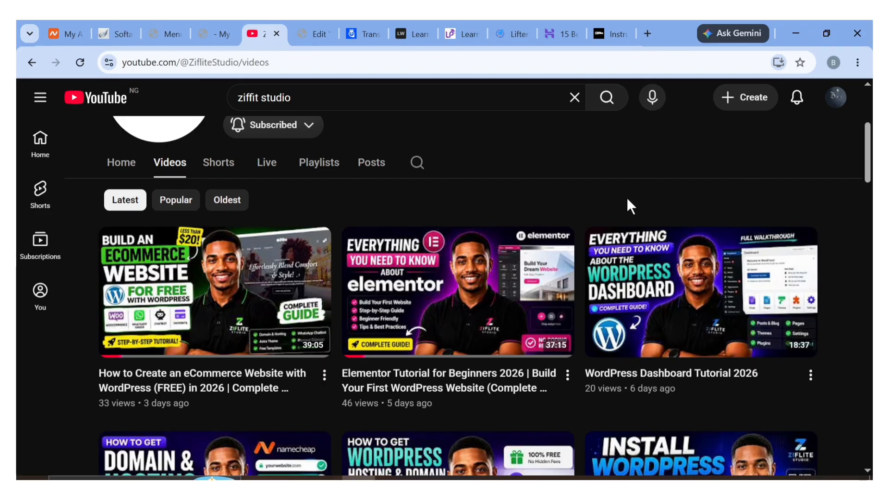
# From the admin dashboard, go to Tutor LMS Courses and start a new course.
pyautogui.click(222, 29)
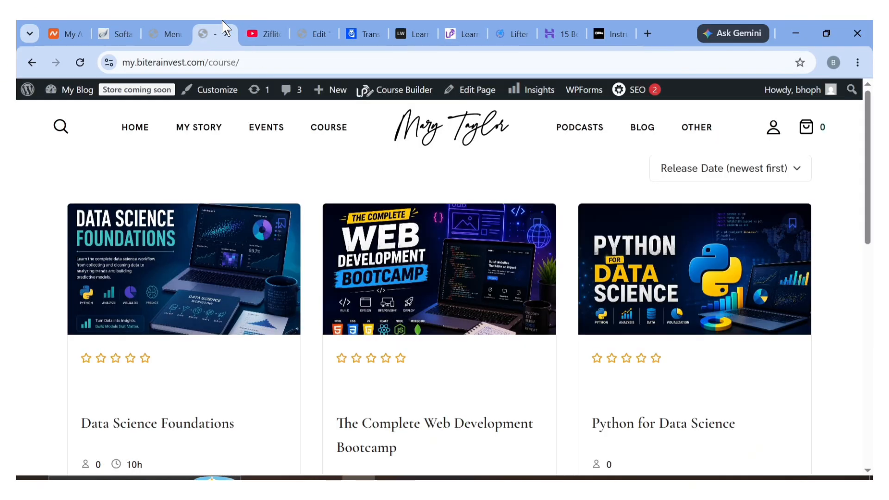
pyautogui.click(157, 31)
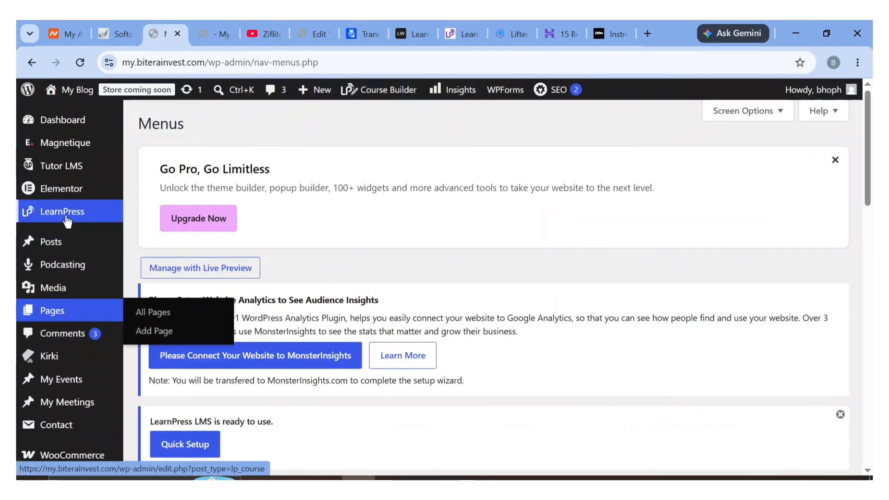
pyautogui.moveTo(67, 214)
pyautogui.moveTo(69, 166)
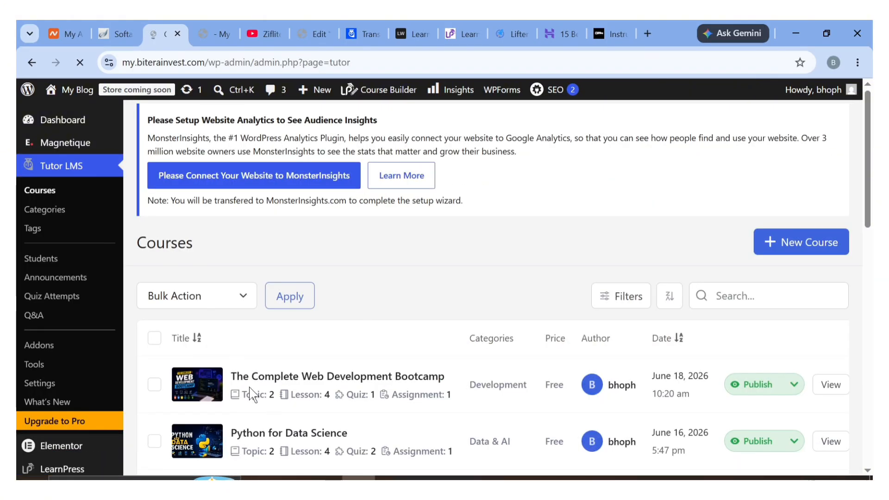
pyautogui.scroll(-2, 252, 361)
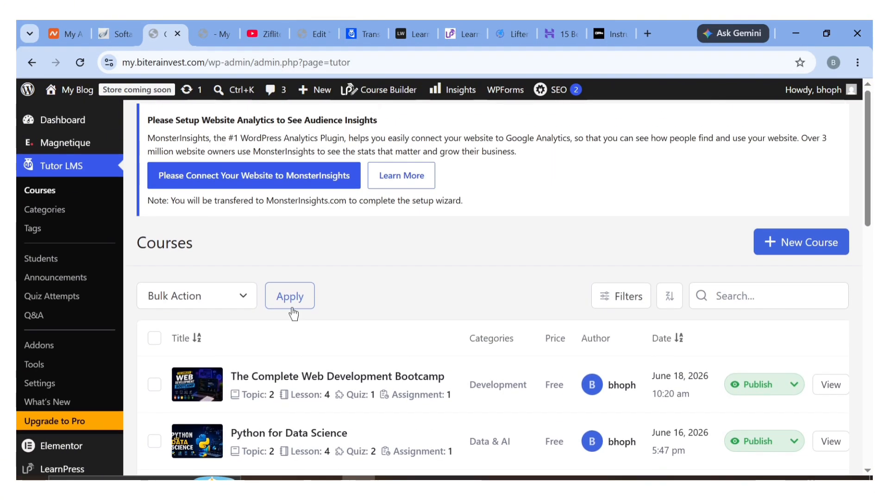
pyautogui.click(778, 304)
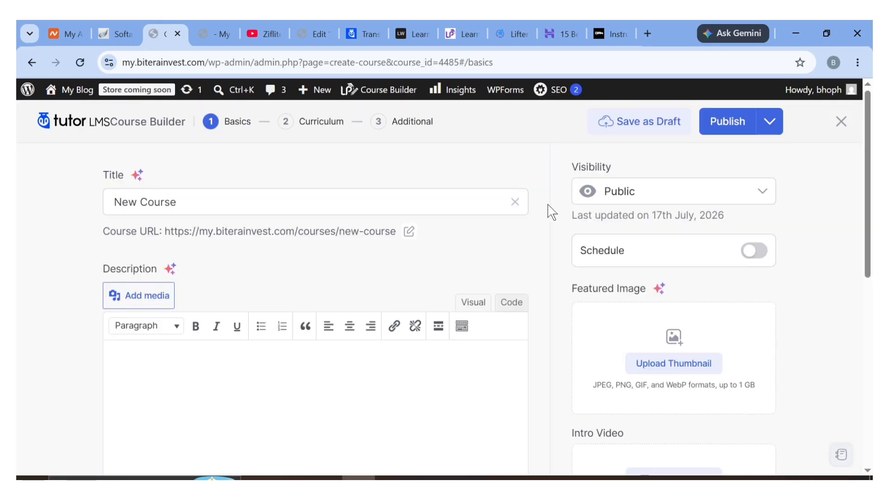
# Title the course 'Master WordPress With' plus the instructor's name and paste a no-coding description.
pyautogui.click(515, 202)
pyautogui.click(431, 201)
pyautogui.write('Master WordPress With Matthew Brown')
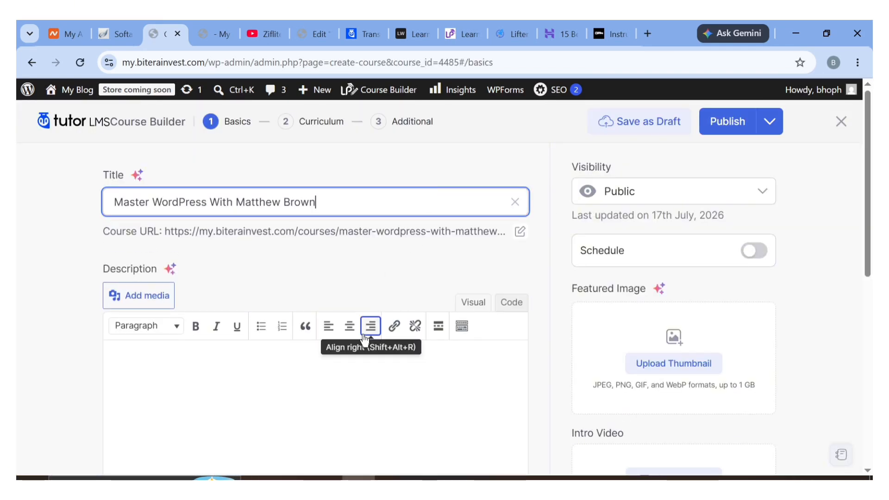
pyautogui.click(343, 381)
pyautogui.write('Here you will learn how to build any kind of website with no knowledge of coding or technical skill')
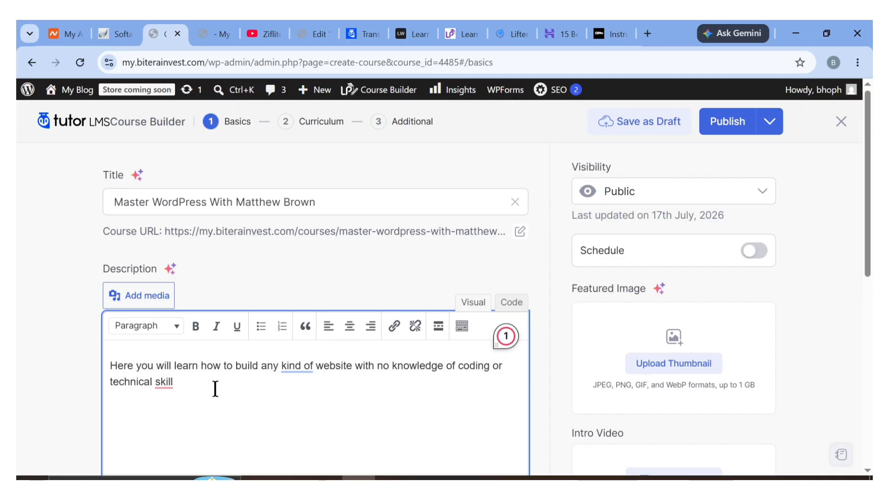
# In Options > General, change Difficulty Level from Intermediate to All Levels.
pyautogui.scroll(-6, 215, 389)
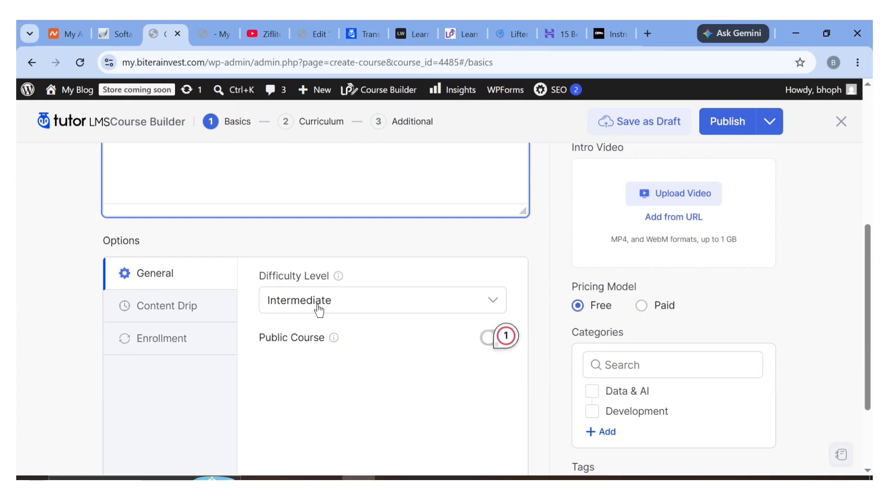
pyautogui.click(318, 310)
pyautogui.click(311, 329)
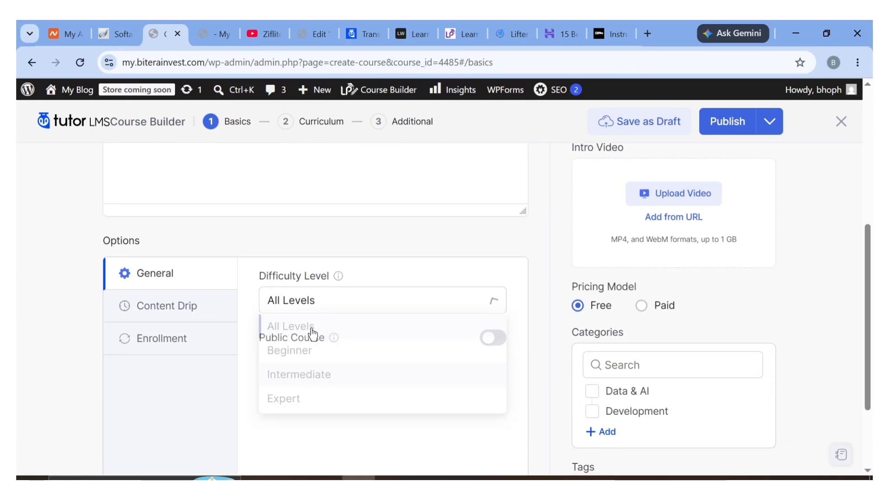
pyautogui.scroll(-1, 417, 338)
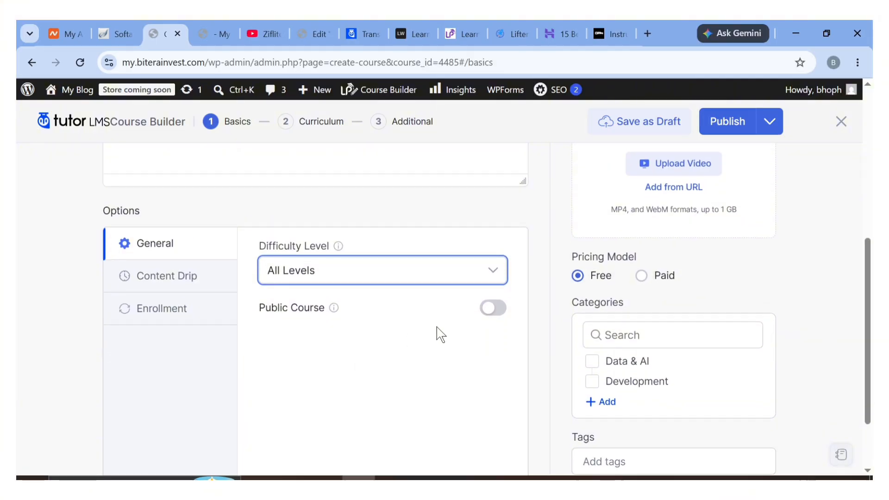
pyautogui.moveTo(333, 314)
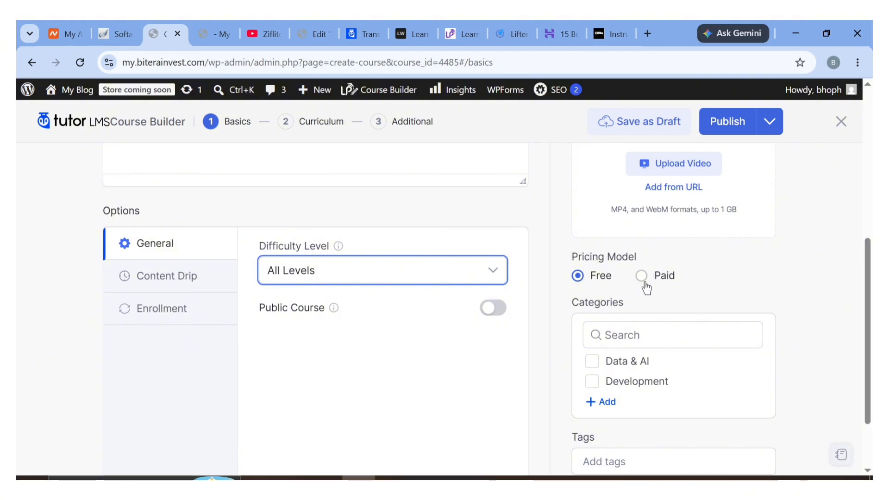
pyautogui.scroll(5, 646, 288)
pyautogui.scroll(2, 646, 287)
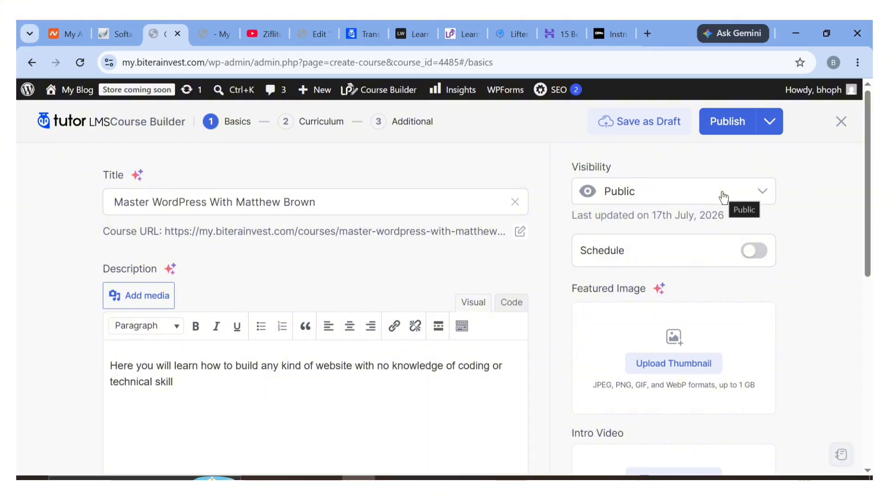
pyautogui.scroll(-3, 631, 317)
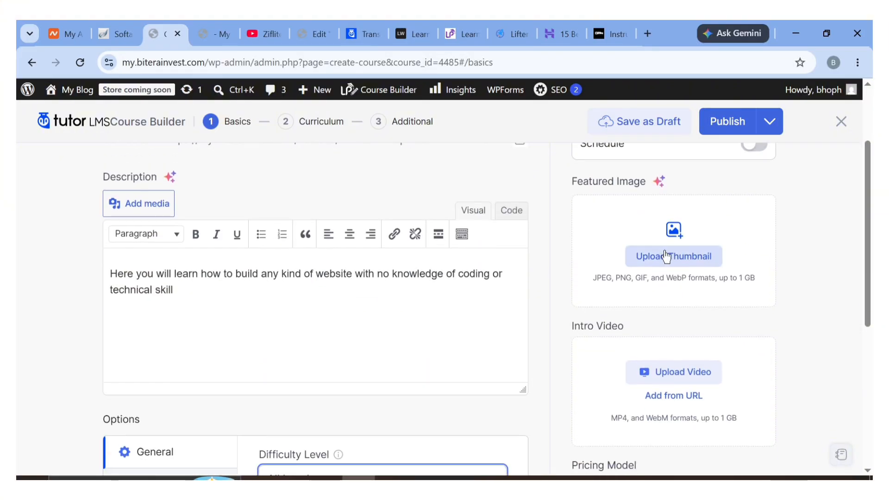
# Upload the WordPress For Beginners image as the course's featured thumbnail, then return to YouTube.
pyautogui.click(636, 254)
pyautogui.click(62, 147)
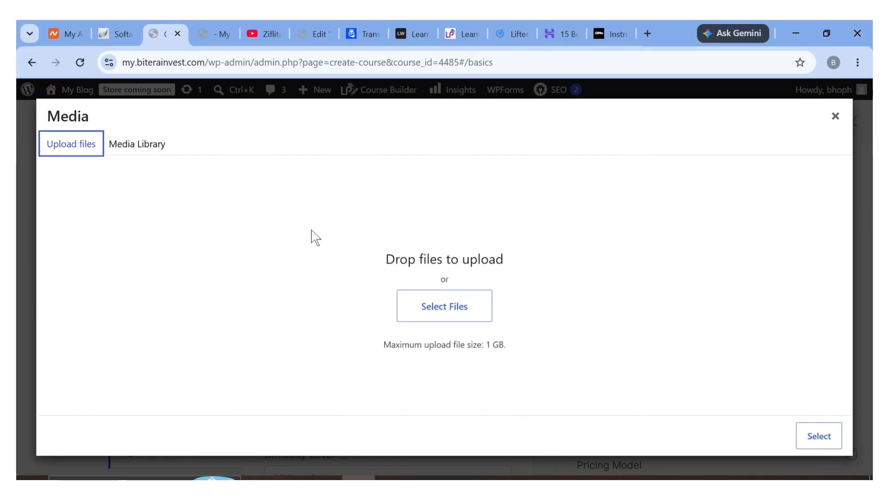
pyautogui.click(417, 303)
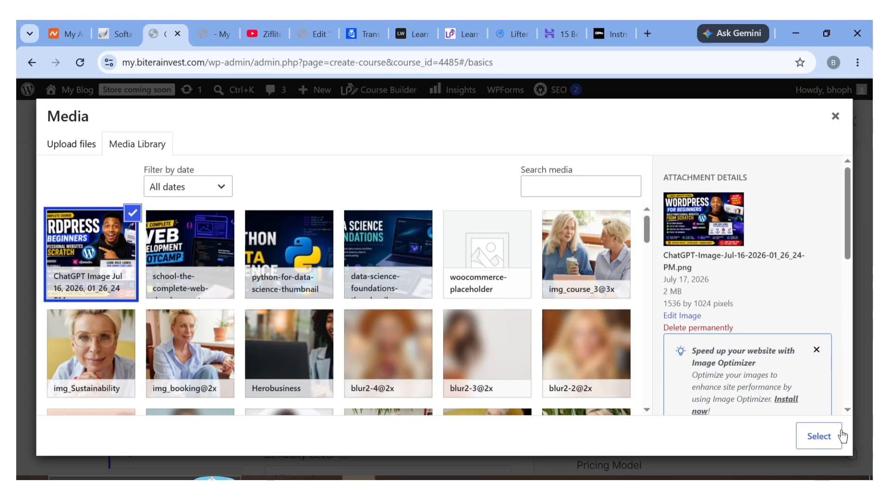
pyautogui.click(842, 436)
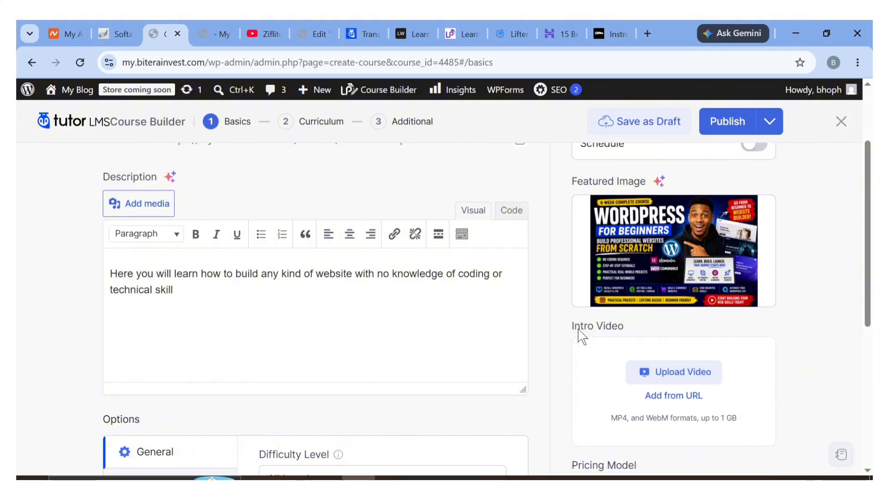
pyautogui.click(268, 33)
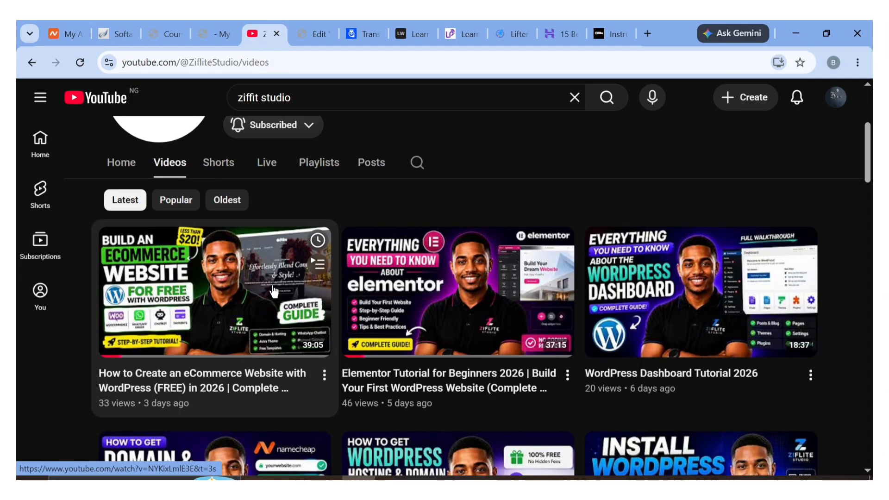
# Copy the share link of the 'Manage Your WordPress Website with AI Agents' video.
pyautogui.scroll(-5, 278, 412)
pyautogui.scroll(9, 284, 388)
pyautogui.scroll(-8, 285, 389)
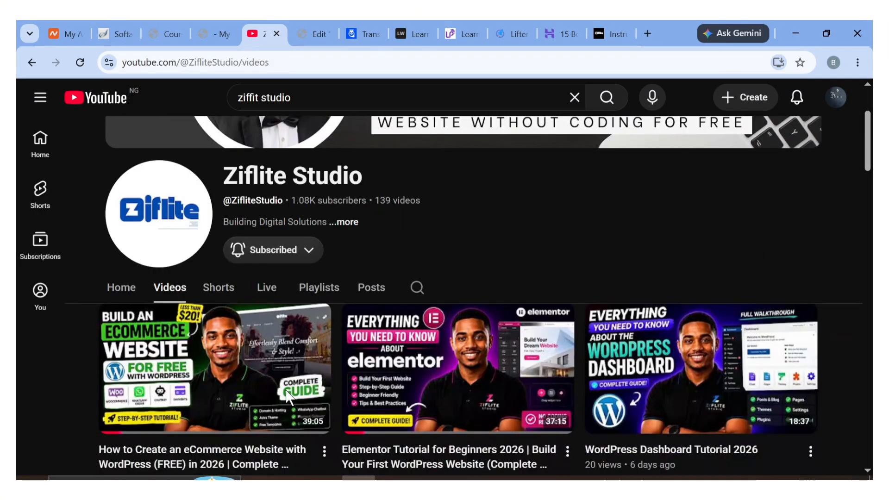
pyautogui.scroll(-5, 456, 371)
pyautogui.scroll(-4, 602, 306)
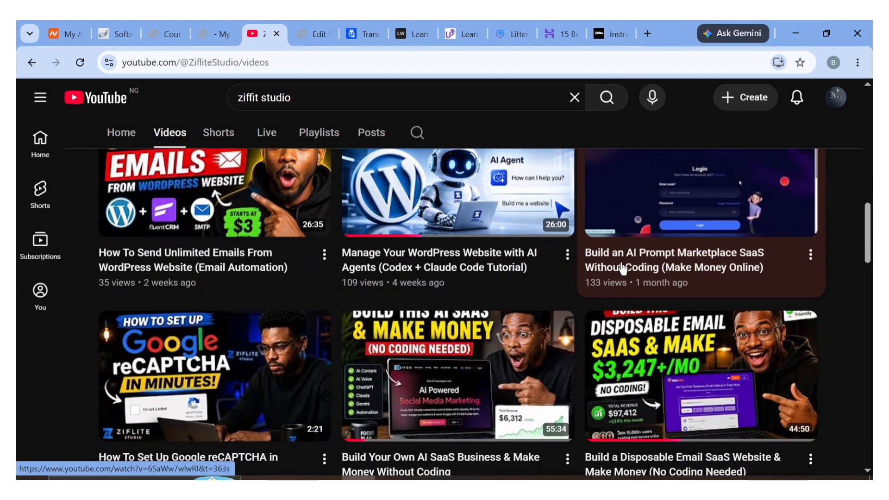
pyautogui.scroll(3, 601, 296)
pyautogui.click(567, 331)
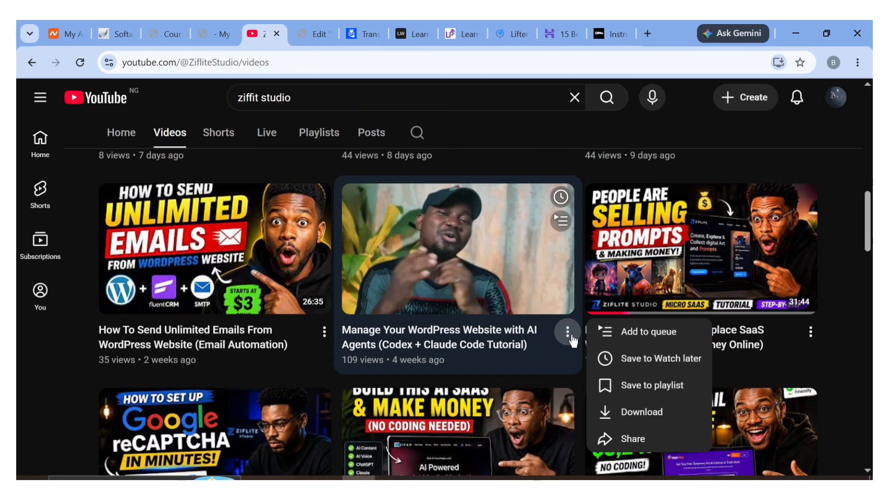
pyautogui.click(630, 438)
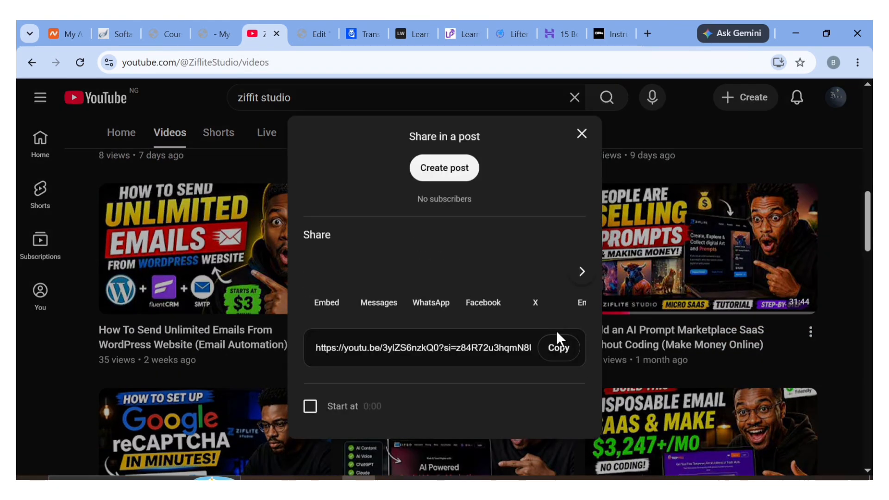
pyautogui.click(558, 347)
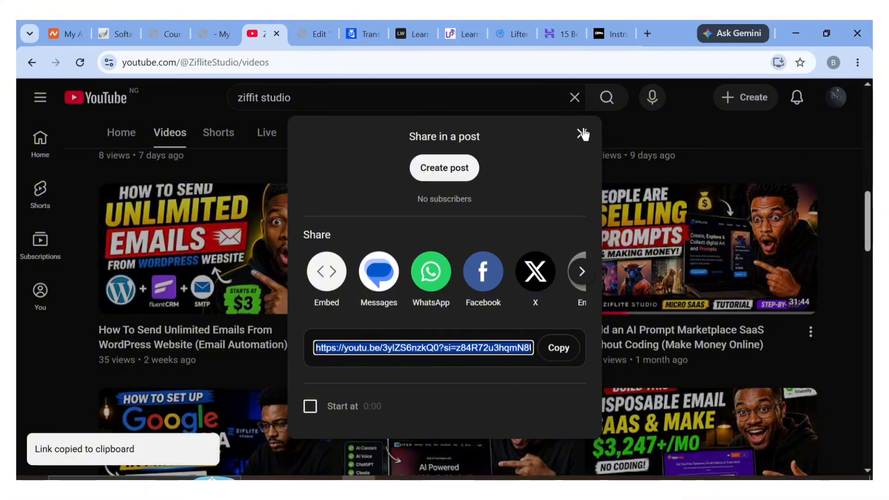
pyautogui.click(187, 19)
pyautogui.click(204, 18)
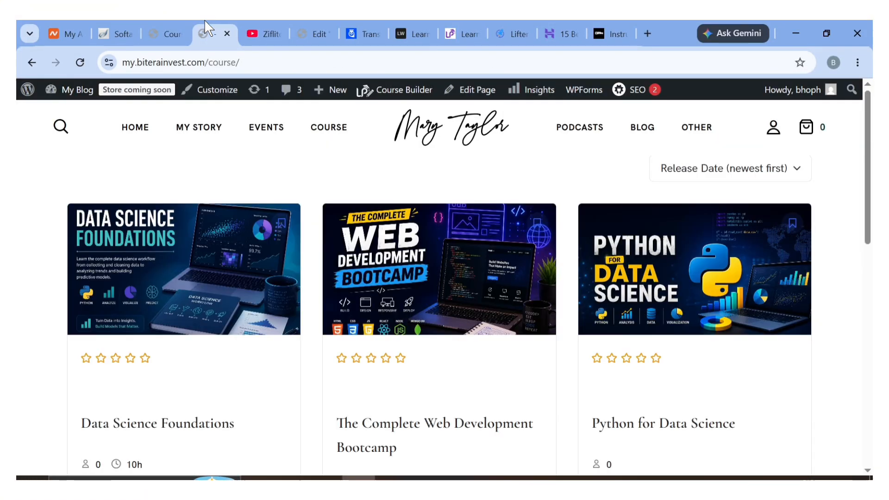
pyautogui.click(154, 19)
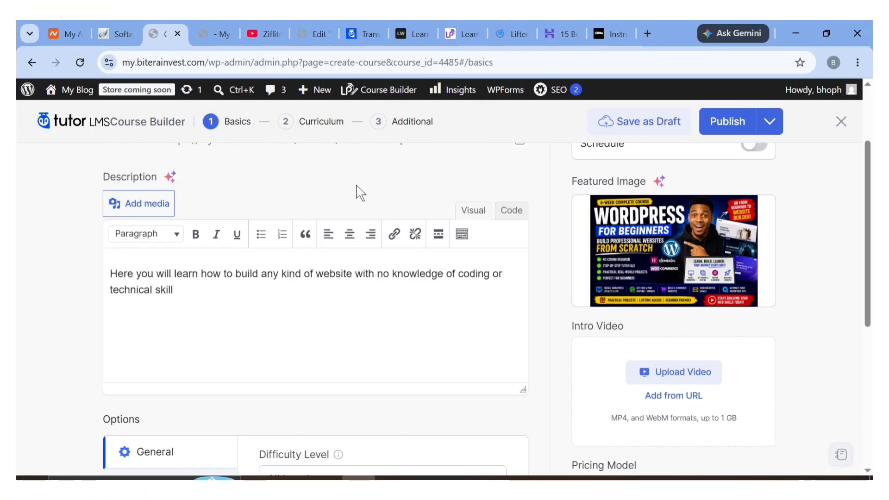
# Set the course intro video to the copied YouTube AI-agents video link.
pyautogui.click(675, 393)
pyautogui.click(627, 364)
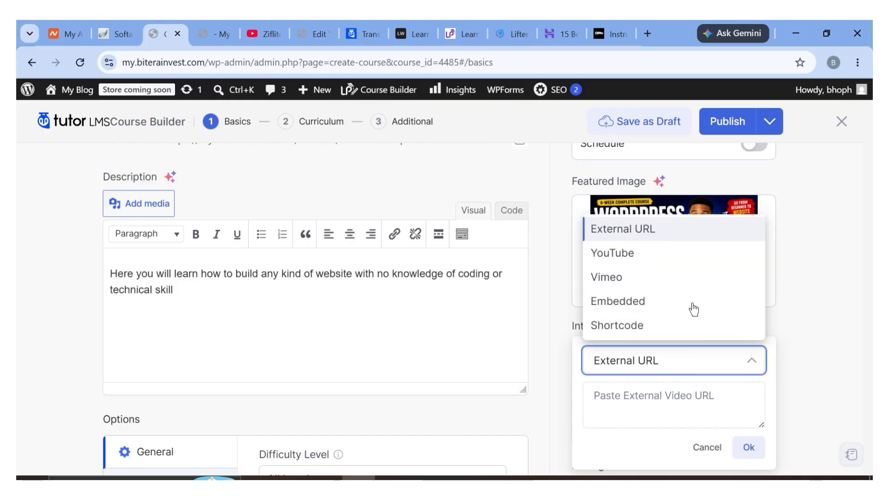
pyautogui.click(611, 263)
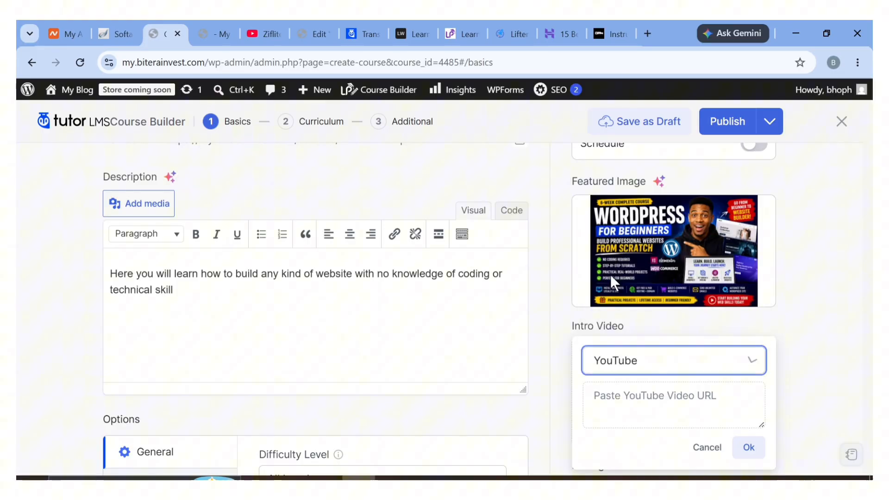
pyautogui.click(632, 397)
pyautogui.hotkey('ctrl', 'v')
pyautogui.click(749, 447)
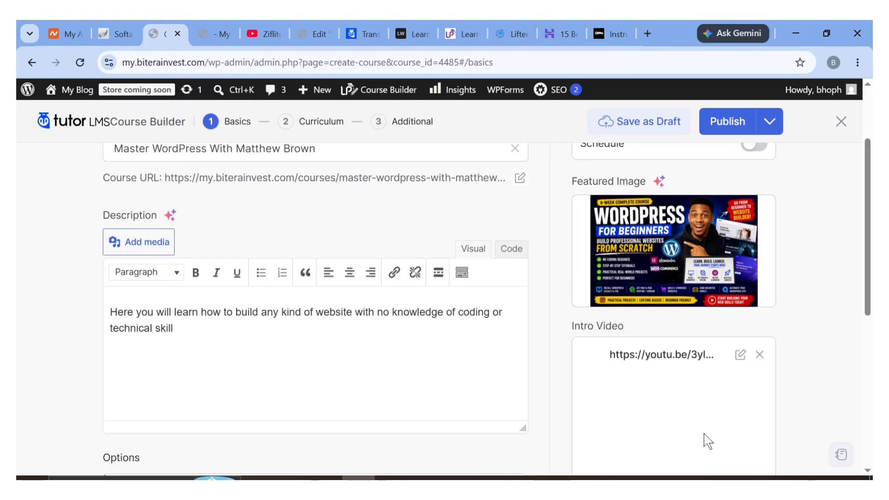
pyautogui.scroll(-5, 589, 419)
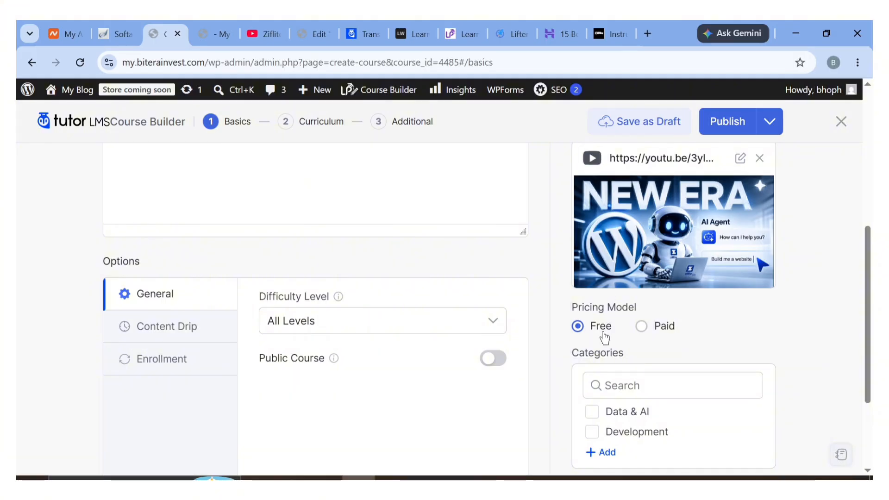
pyautogui.scroll(-3, 601, 336)
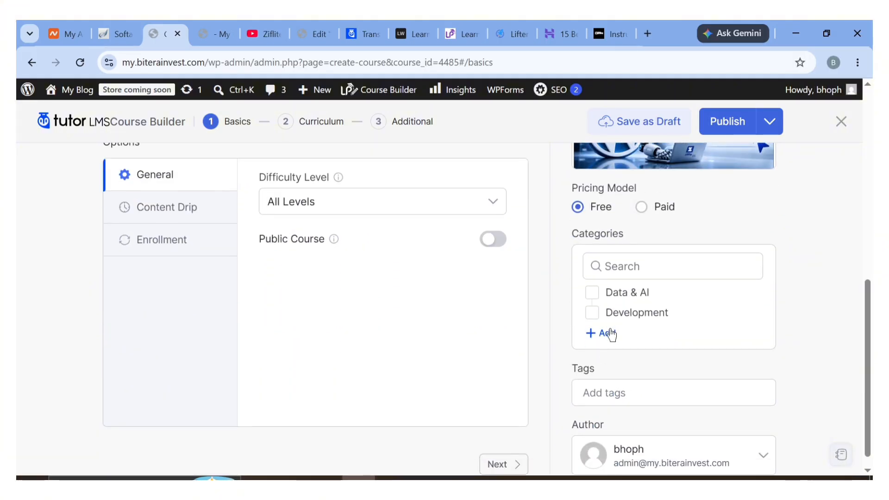
# Add a new WordPress category and a WordPress tag, then continue to Curriculum.
pyautogui.click(607, 333)
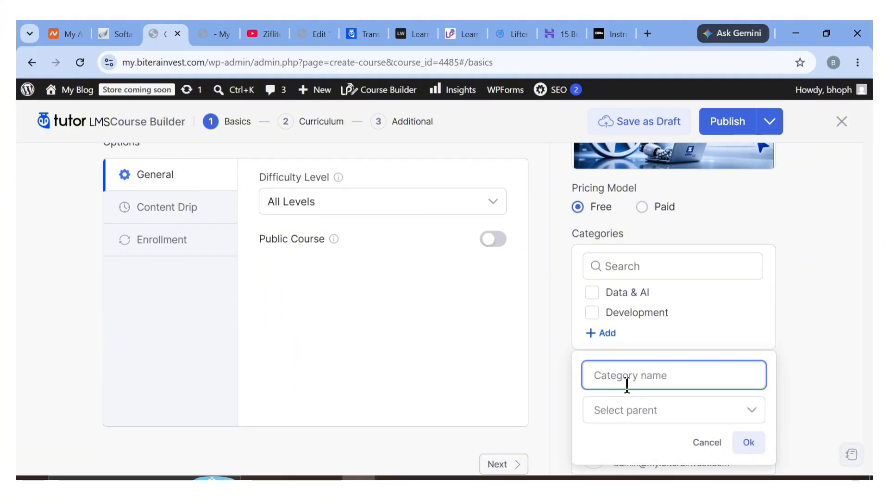
pyautogui.write('WordPr')
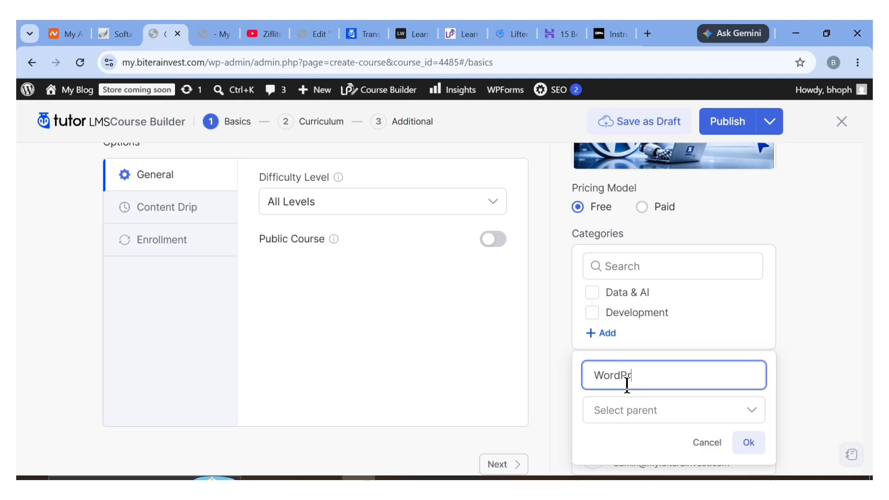
pyautogui.write('ess')
pyautogui.click(749, 442)
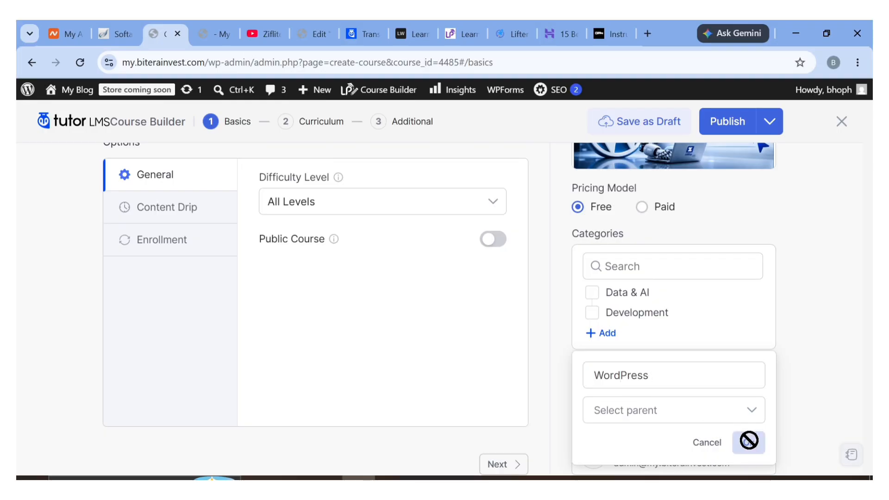
pyautogui.scroll(-1, 724, 347)
pyautogui.click(683, 382)
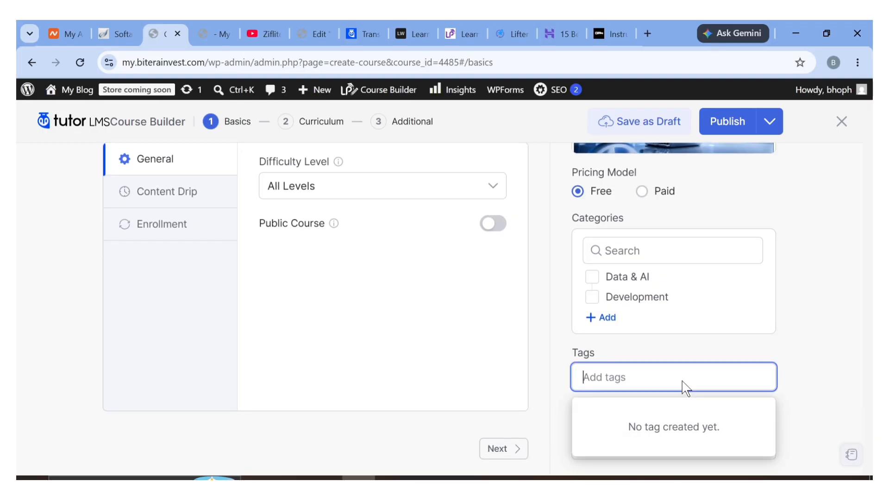
pyautogui.write('WordPress')
pyautogui.click(591, 312)
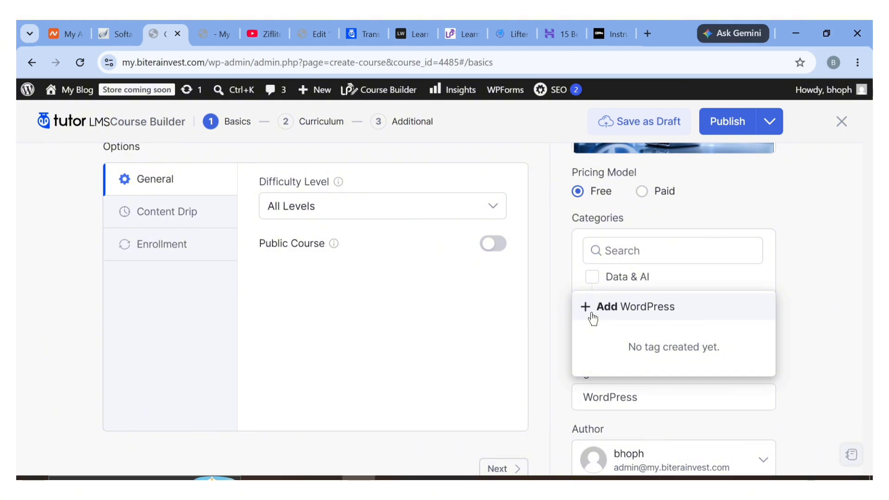
pyautogui.scroll(-1, 787, 419)
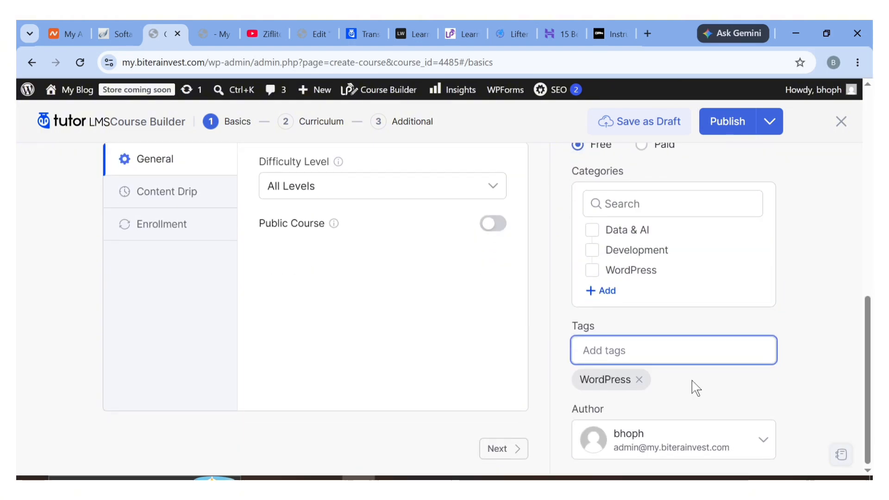
pyautogui.click(507, 448)
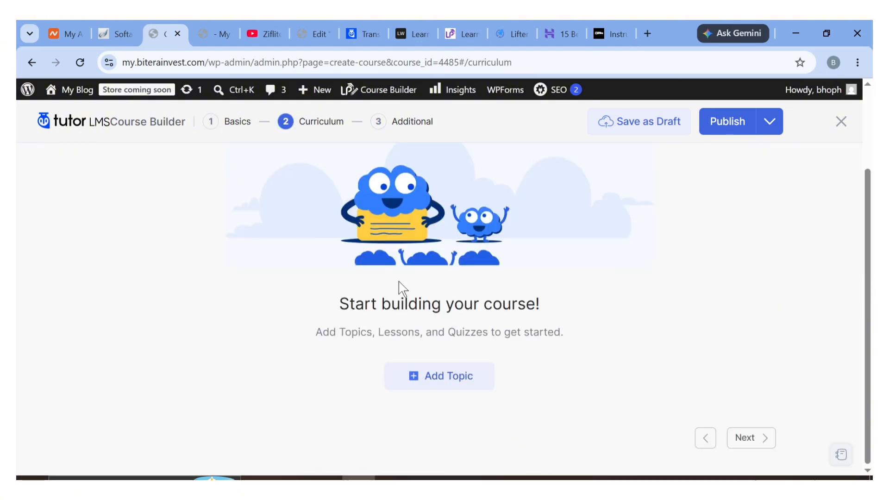
# Create the curriculum topic 'Welcome To The Basics Of WordPress'.
pyautogui.click(436, 374)
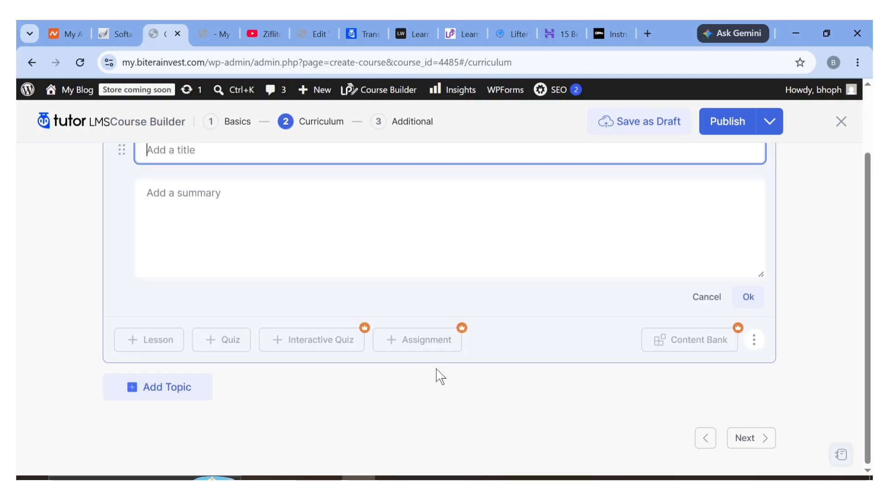
pyautogui.scroll(2, 287, 259)
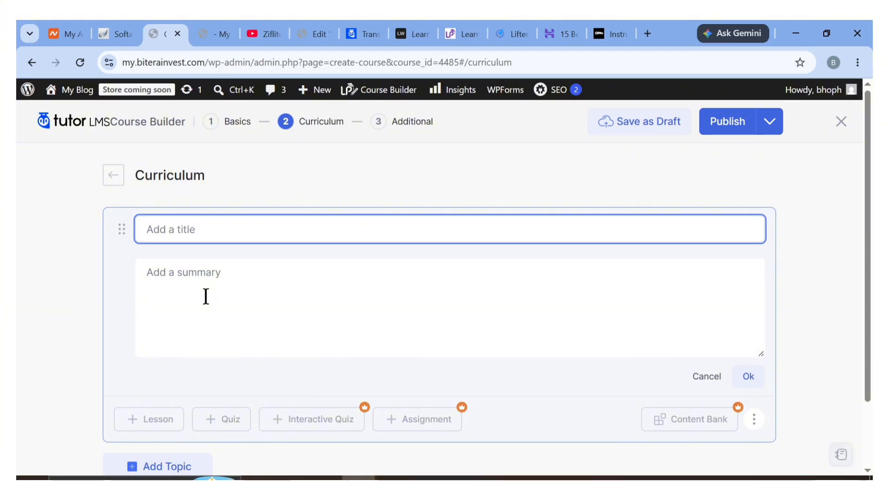
pyautogui.write('Welcome To The Basics Of WordPress')
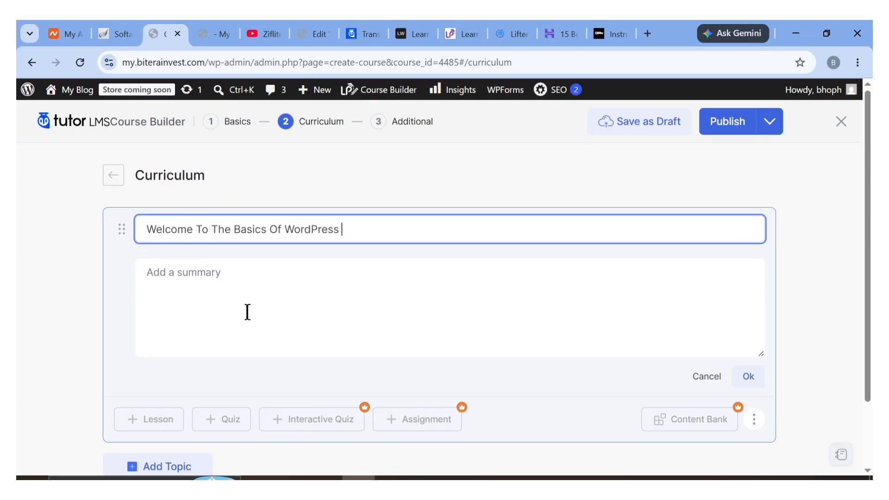
pyautogui.click(753, 385)
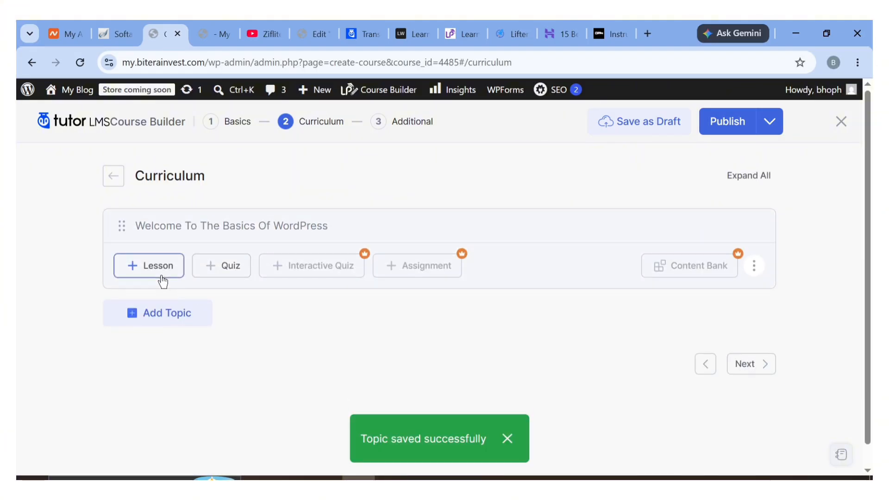
# Start a lesson named 'How to install Wordpress' under the welcome topic.
pyautogui.click(159, 285)
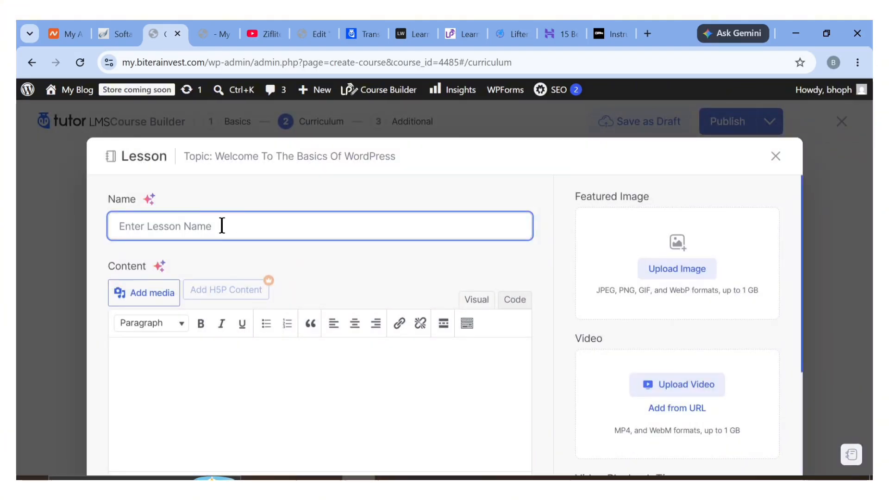
pyautogui.hotkey('ctrl', 'v')
pyautogui.click(327, 401)
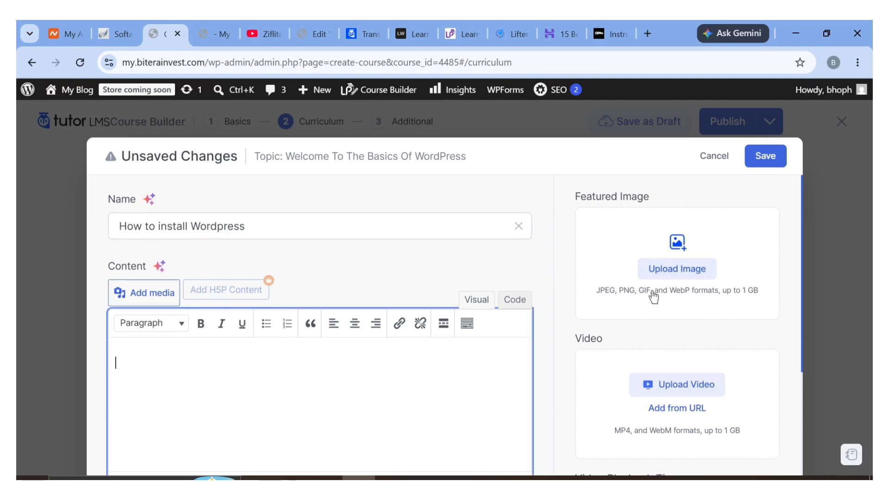
pyautogui.scroll(-1, 654, 296)
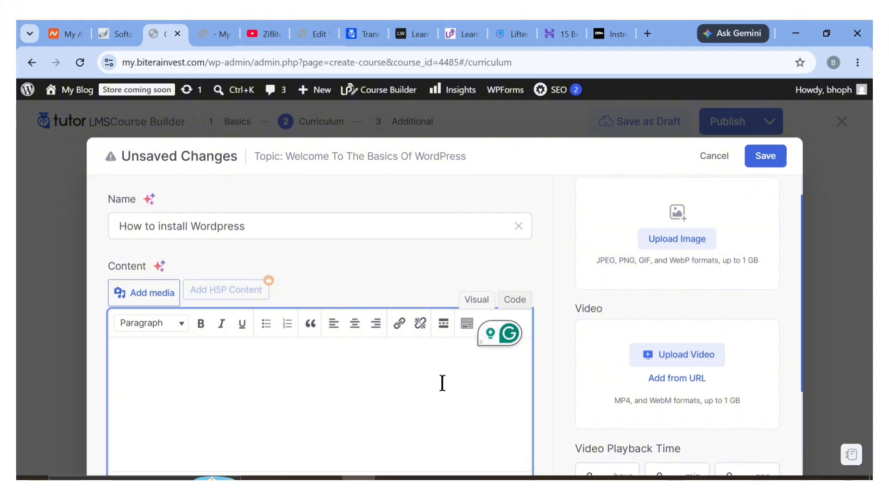
pyautogui.scroll(-3, 395, 388)
pyautogui.click(413, 342)
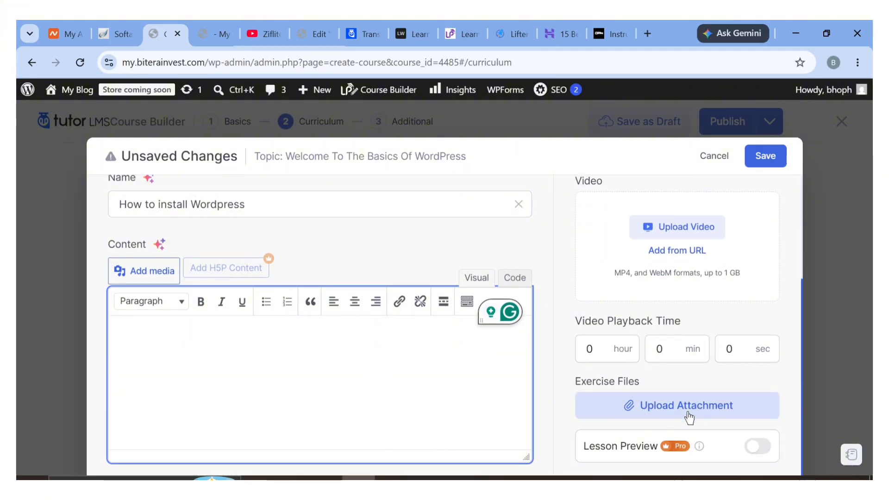
pyautogui.scroll(3, 689, 407)
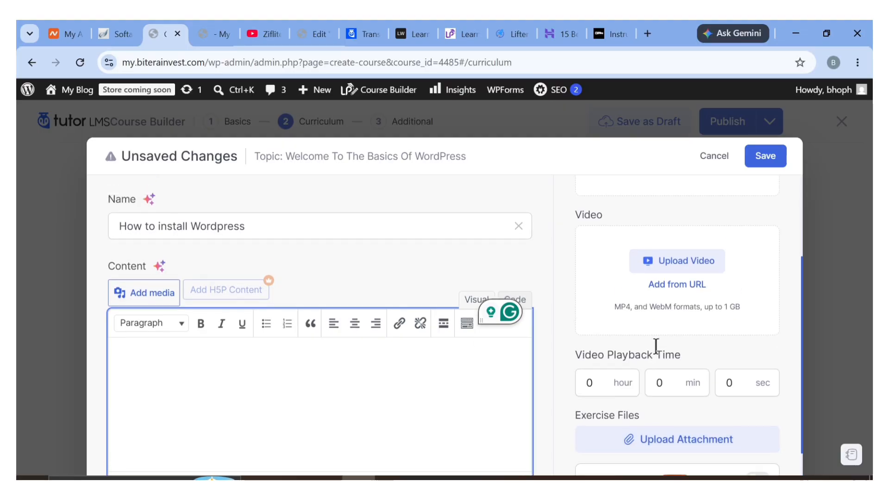
# Copy the share link of the 'How to Install WordPress Locally on Your Computer for FREE (2026)' video.
pyautogui.click(259, 33)
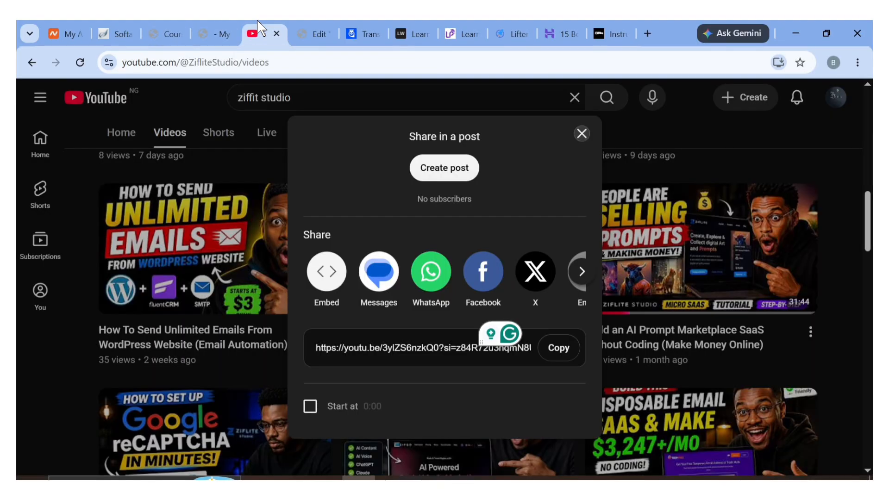
pyautogui.click(581, 135)
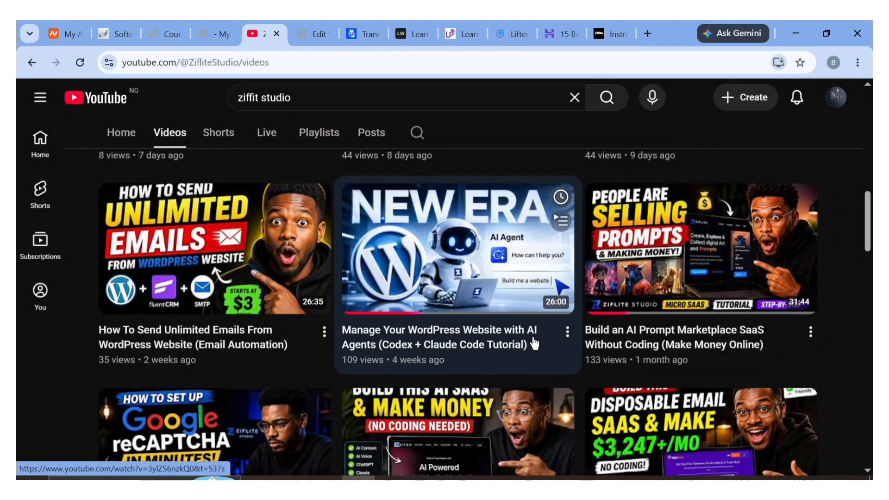
pyautogui.scroll(-2, 532, 342)
pyautogui.scroll(2, 533, 341)
pyautogui.scroll(4, 533, 343)
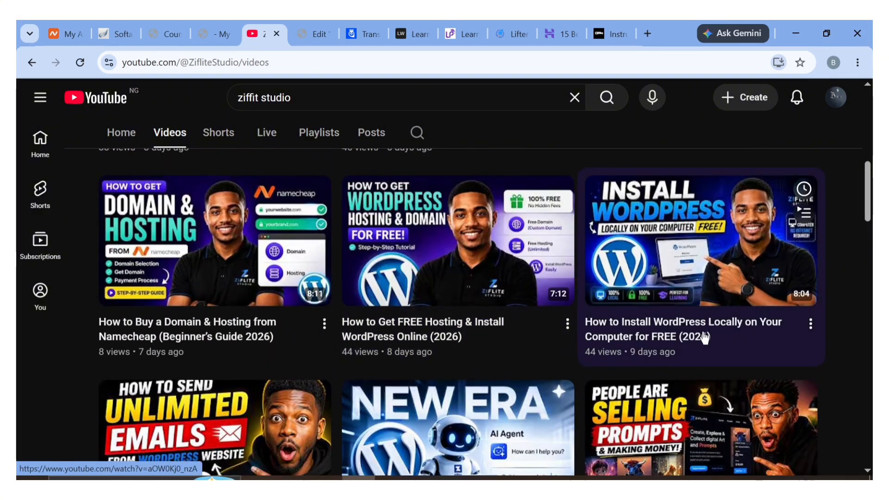
pyautogui.click(810, 324)
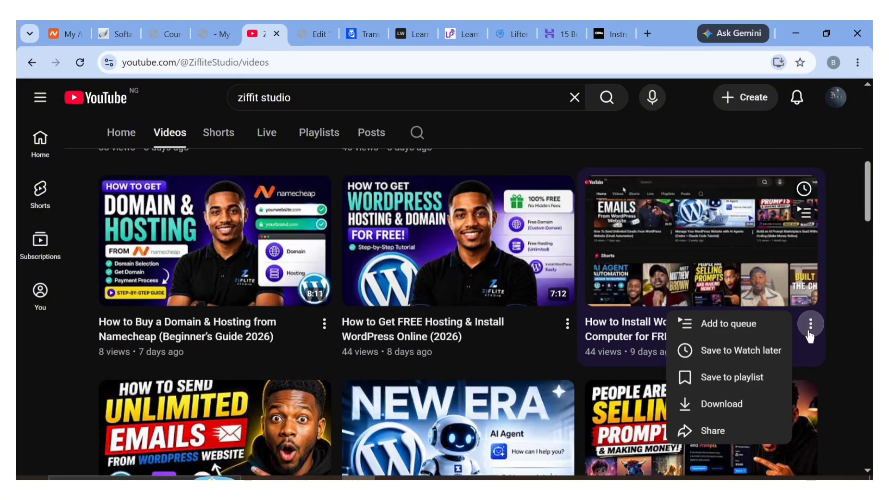
pyautogui.click(711, 431)
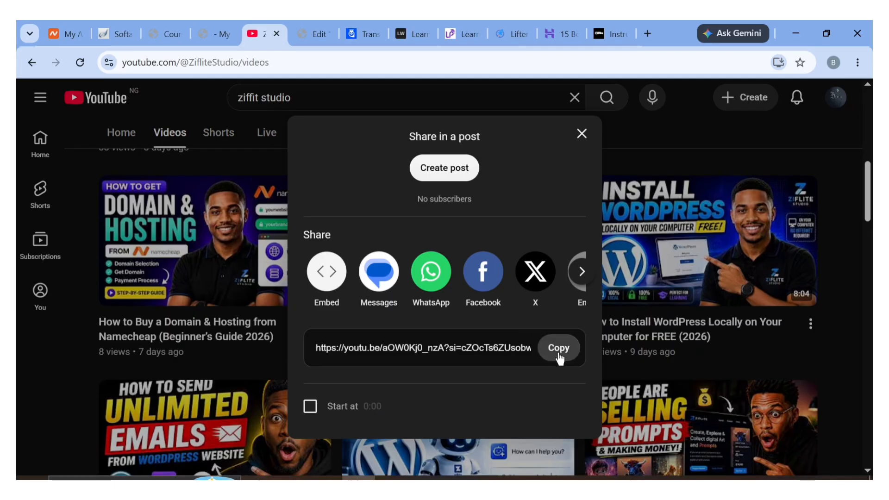
pyautogui.click(558, 354)
pyautogui.click(232, 19)
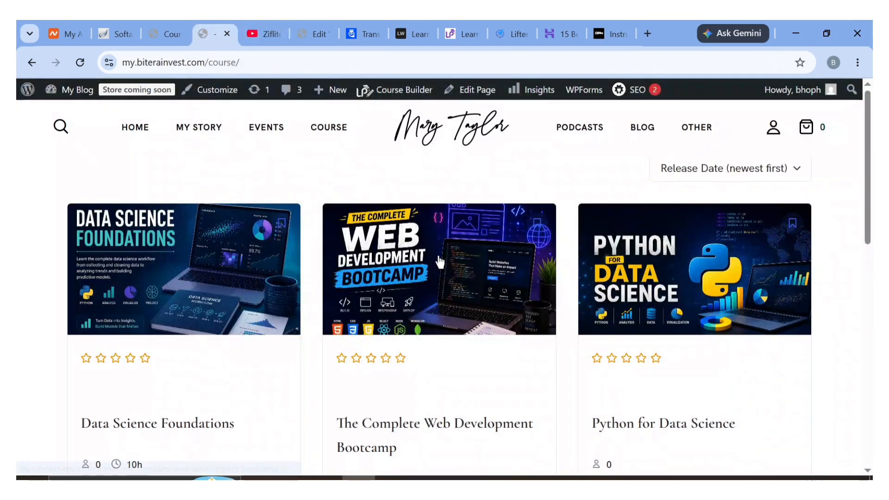
# Attach the copied YouTube link as the lesson video and save 'How to install Wordpress'.
pyautogui.click(162, 32)
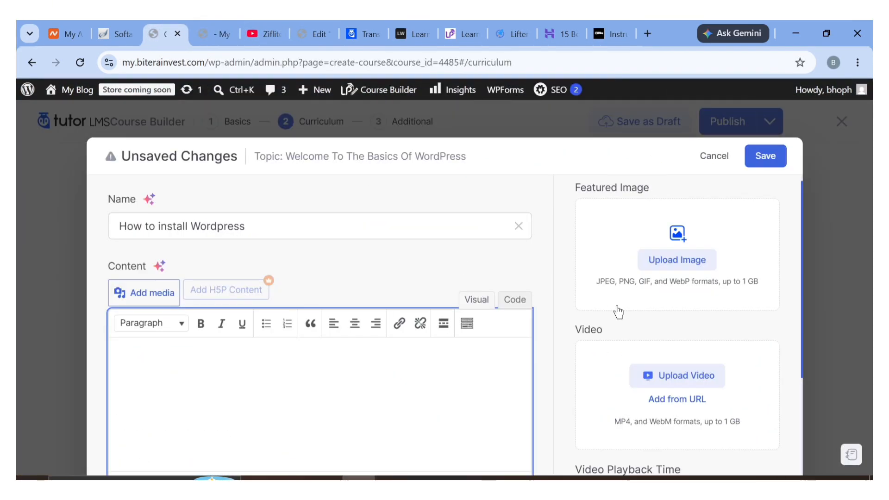
pyautogui.click(677, 399)
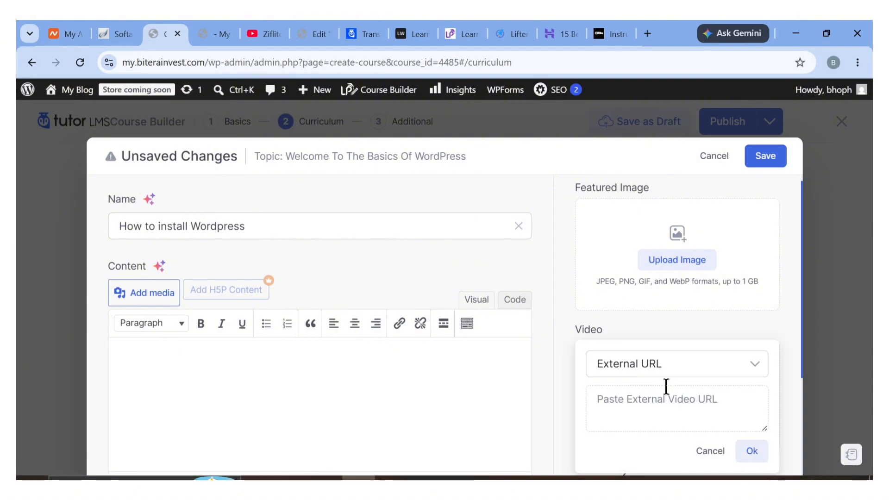
pyautogui.click(635, 364)
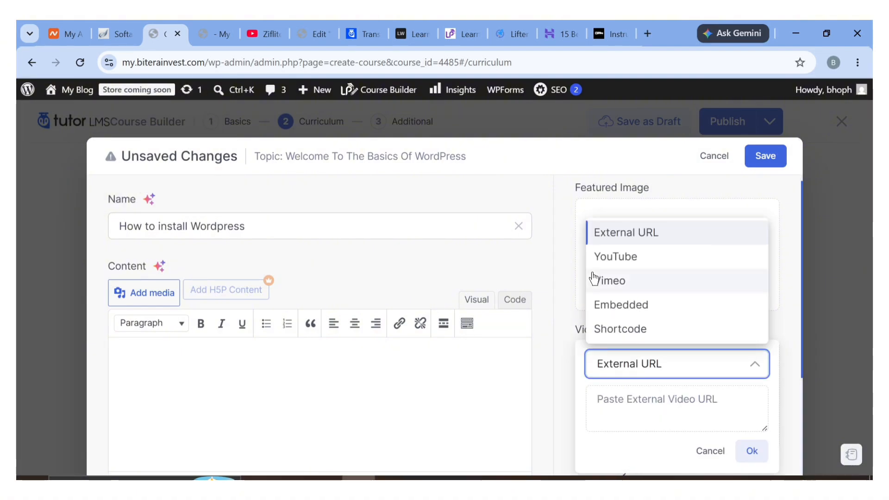
pyautogui.click(606, 256)
pyautogui.click(641, 401)
pyautogui.hotkey('ctrl', 'v')
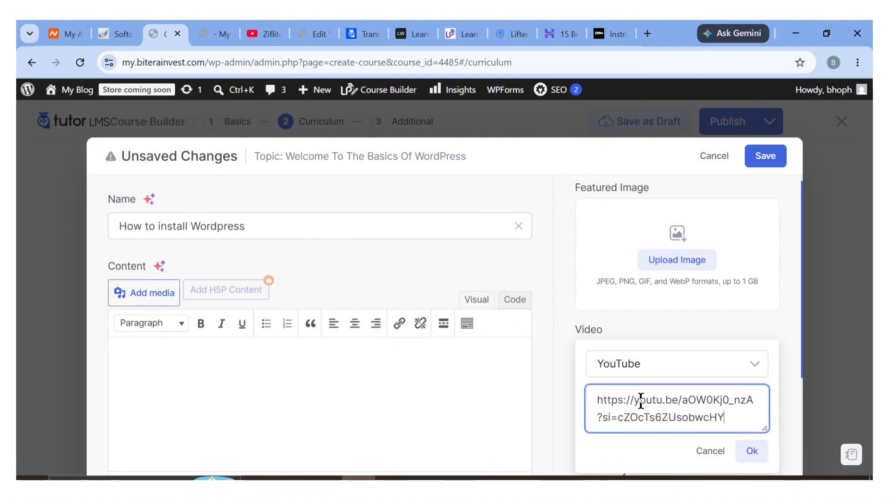
pyautogui.click(752, 451)
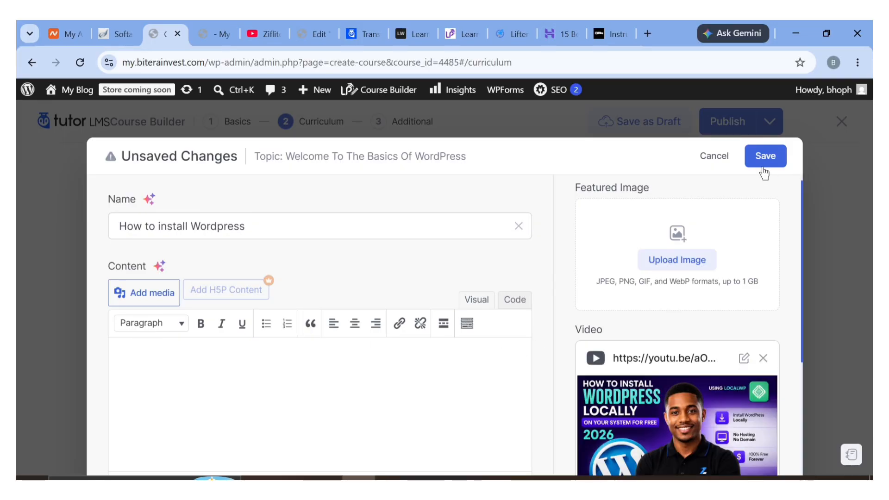
pyautogui.click(769, 161)
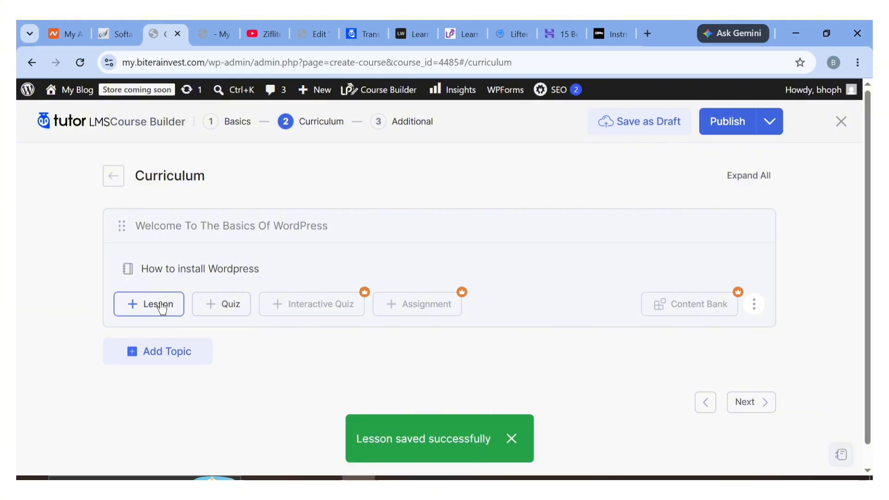
# Start the lesson 'Get Hosting and Domain For Free' and copy the free hosting video's share link.
pyautogui.click(162, 308)
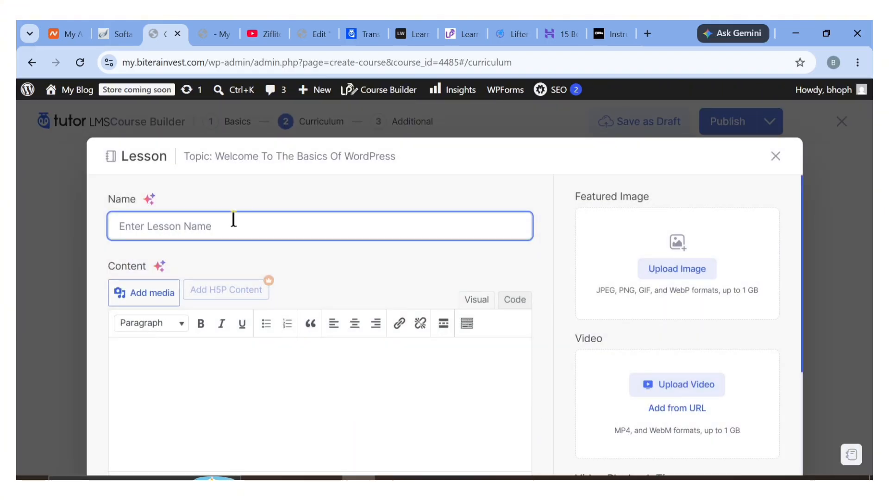
pyautogui.hotkey('ctrl', 'v')
pyautogui.click(271, 33)
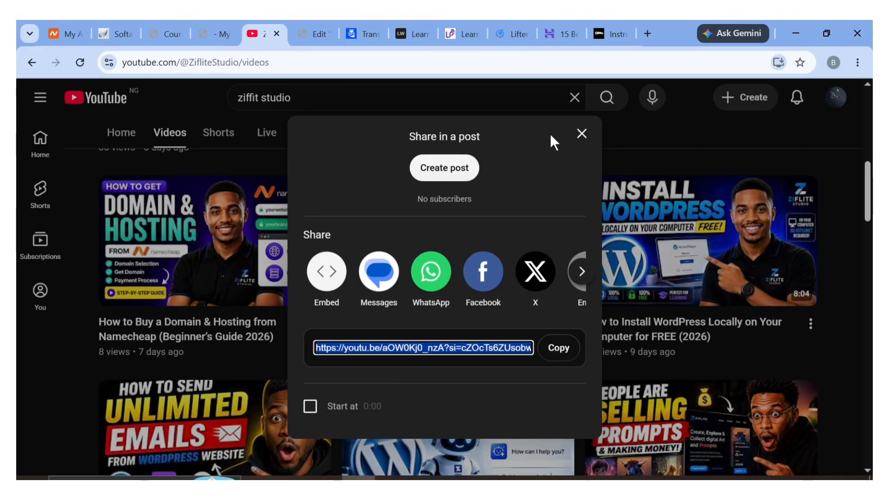
pyautogui.click(583, 134)
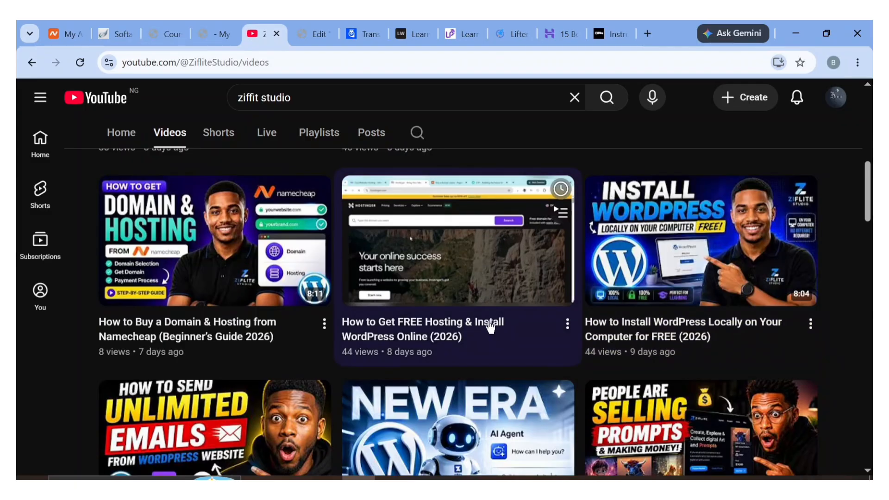
pyautogui.click(567, 324)
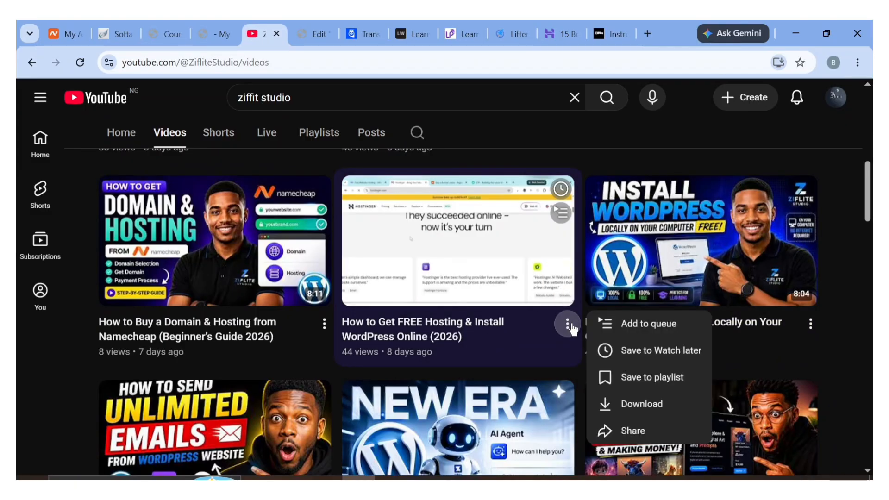
pyautogui.click(614, 432)
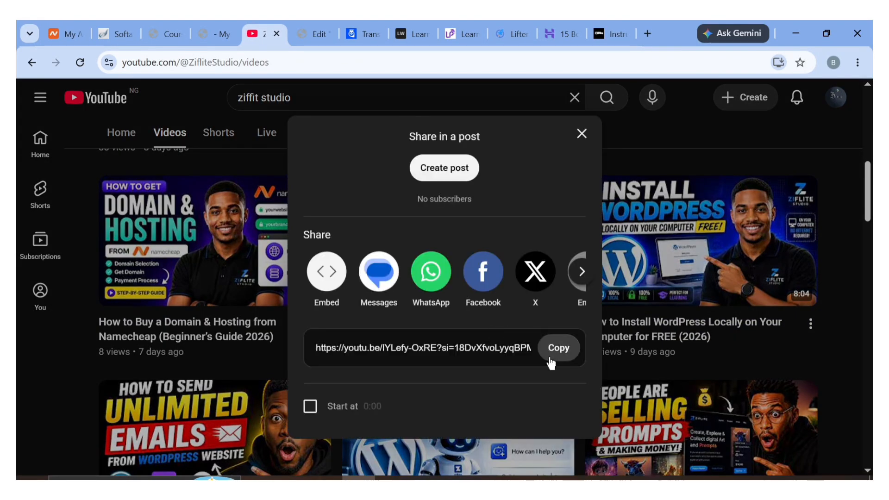
pyautogui.click(554, 352)
pyautogui.click(200, 28)
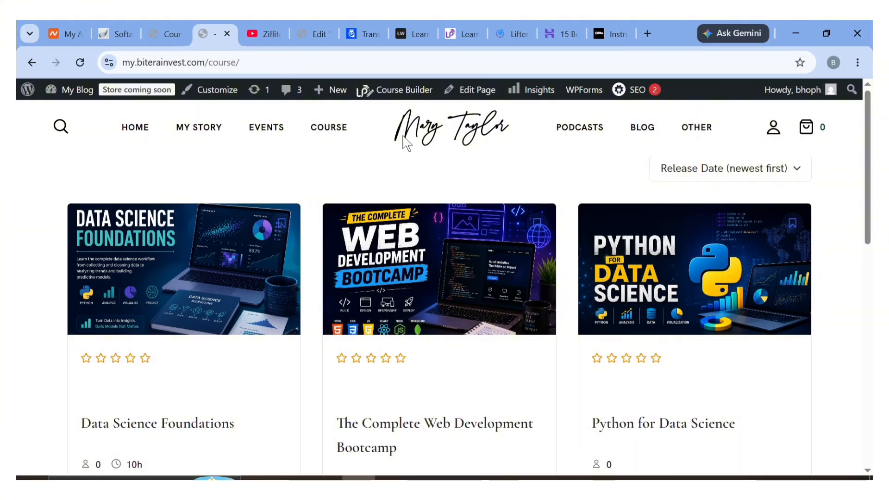
# Attach the copied YouTube link to the Get Hosting and Domain For Free lesson and save it.
pyautogui.click(158, 29)
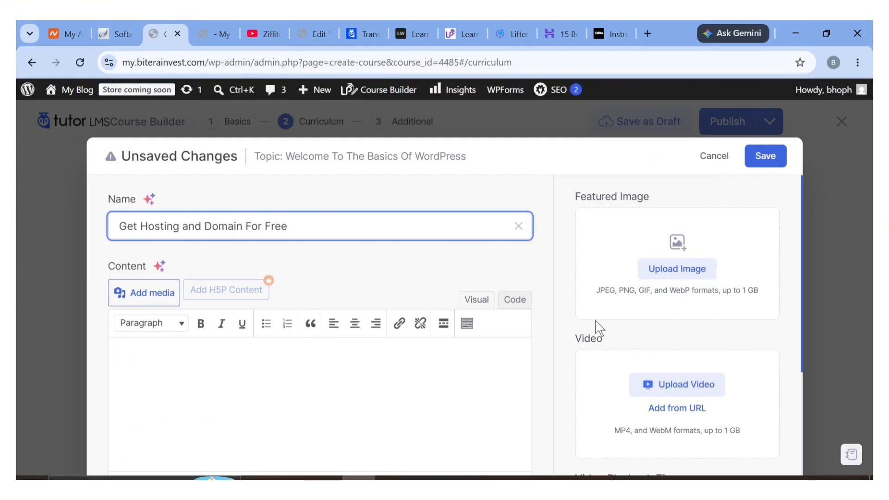
pyautogui.click(668, 408)
pyautogui.click(662, 365)
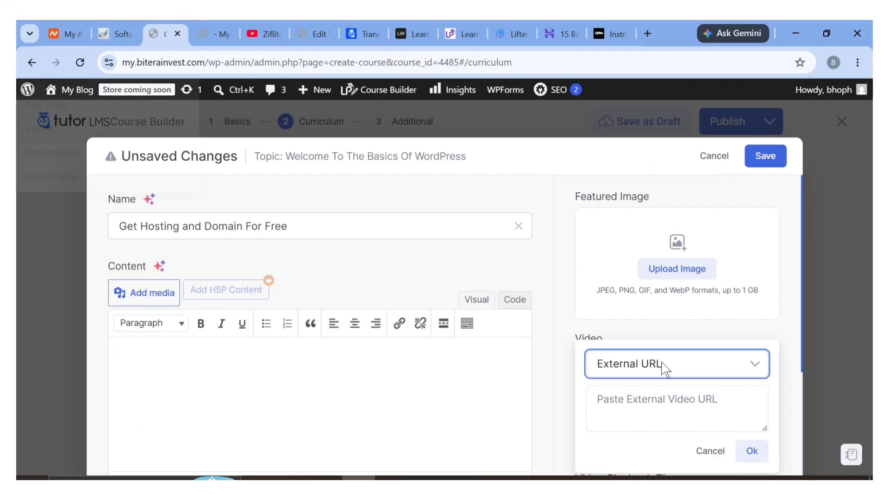
pyautogui.click(619, 258)
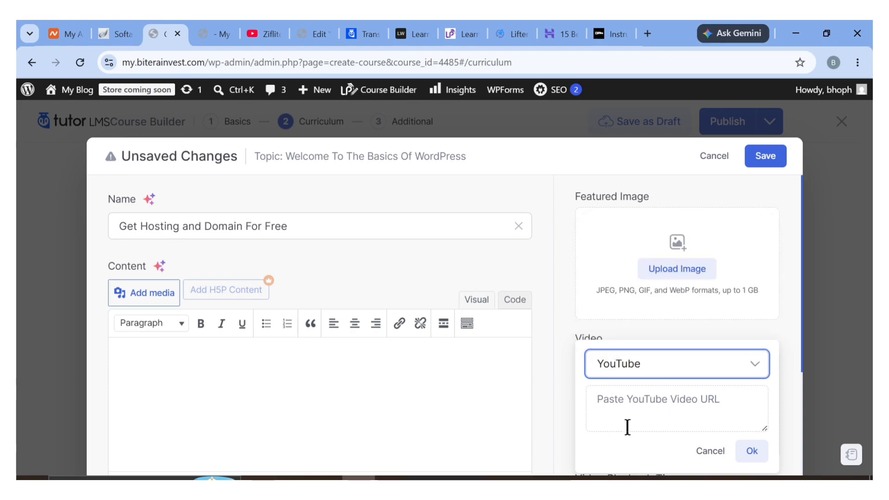
pyautogui.click(615, 401)
pyautogui.hotkey('ctrl', 'v')
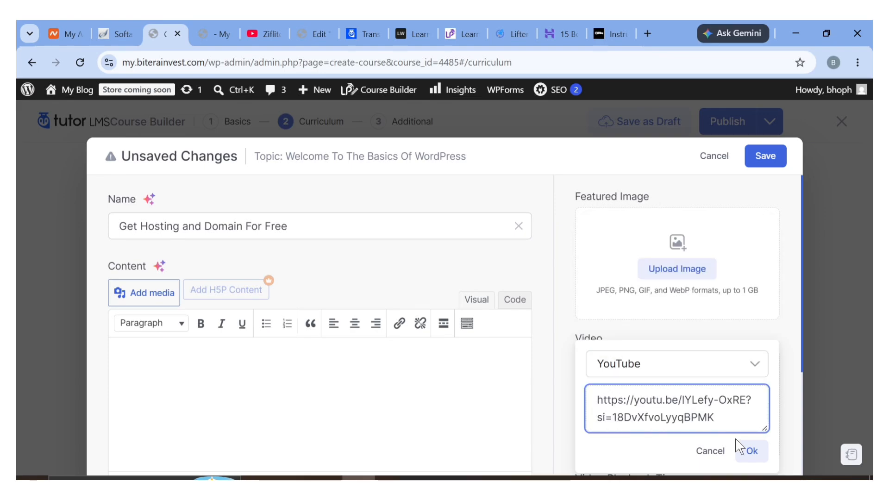
pyautogui.click(751, 451)
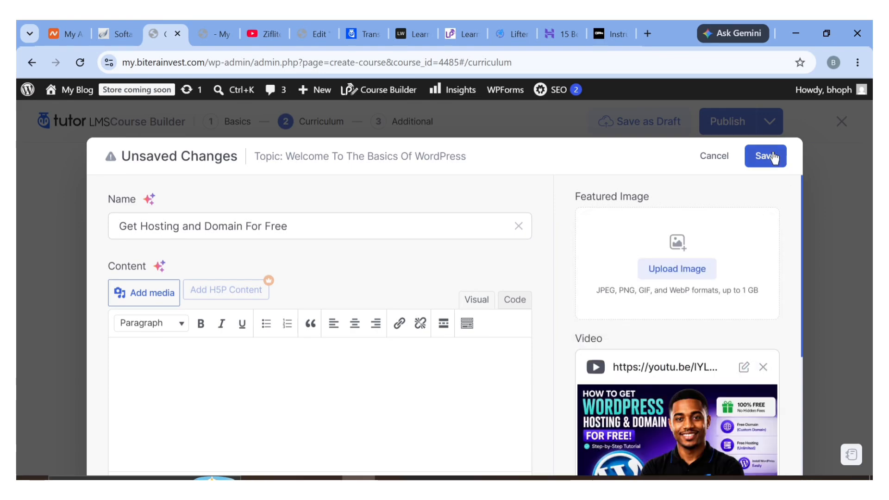
pyautogui.click(770, 159)
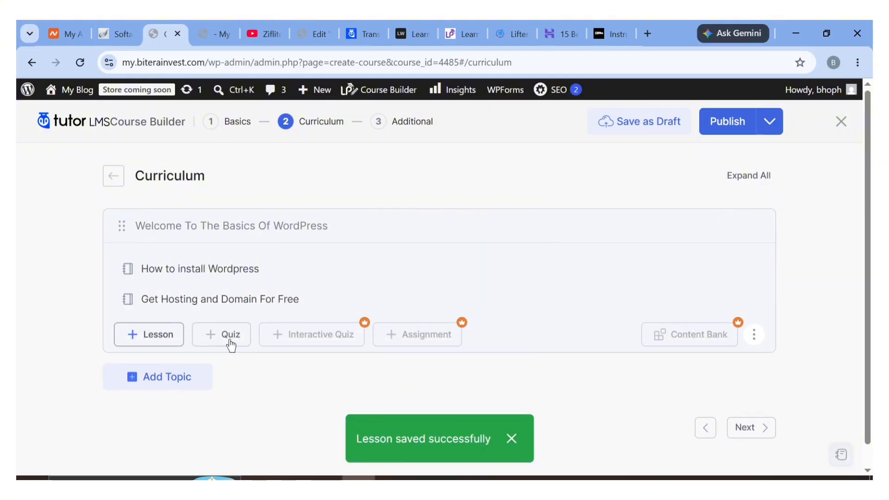
# Add a curriculum topic named Practical, then advance to the Additional settings.
pyautogui.click(156, 383)
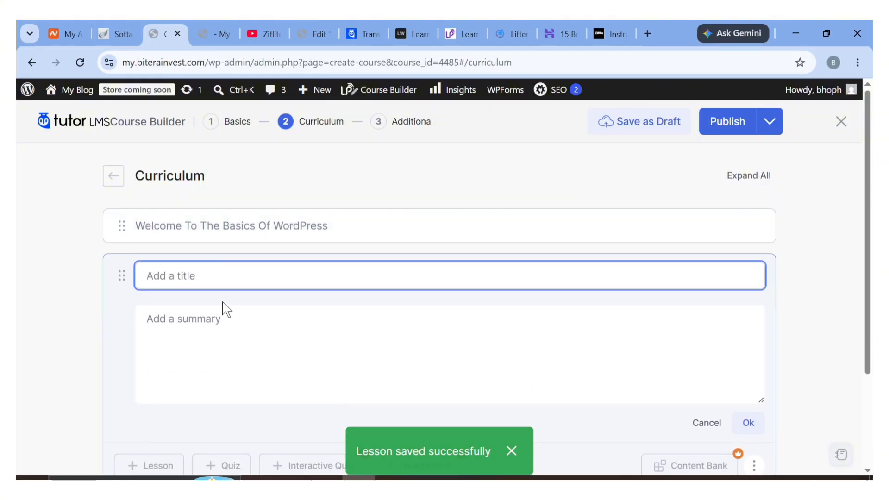
pyautogui.write('Practical')
pyautogui.press('Return')
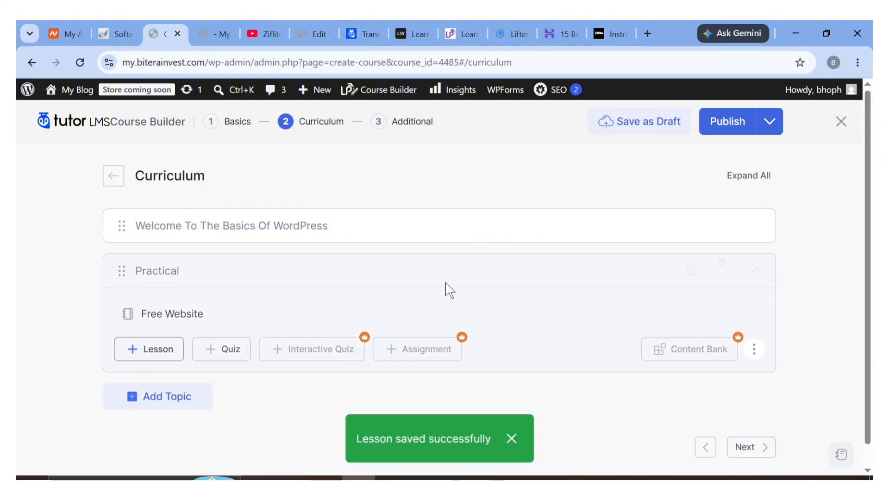
pyautogui.scroll(-1, 445, 282)
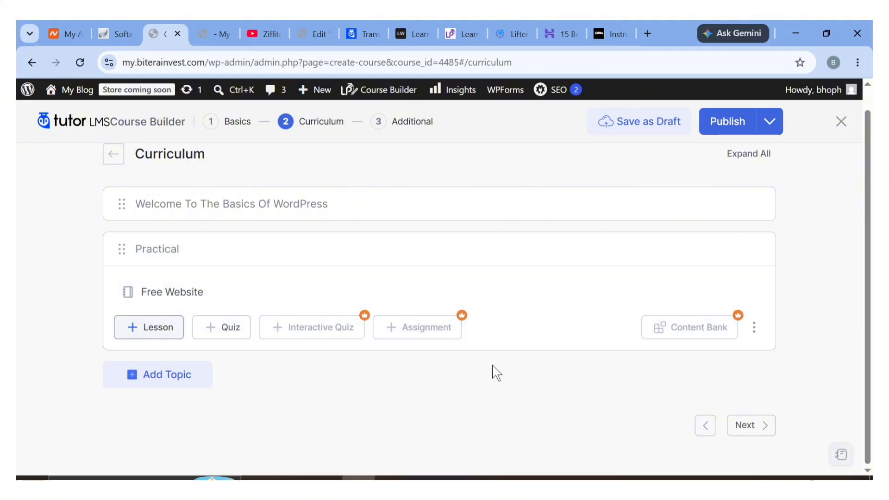
pyautogui.scroll(1, 496, 372)
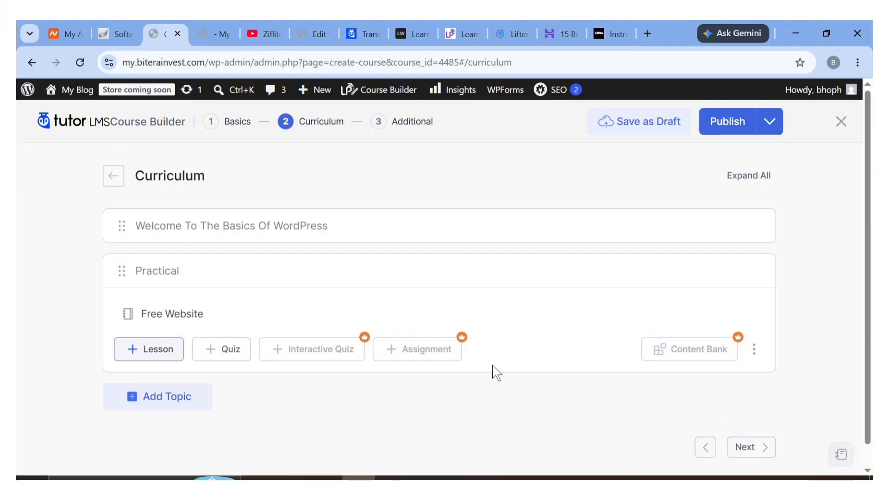
pyautogui.click(744, 448)
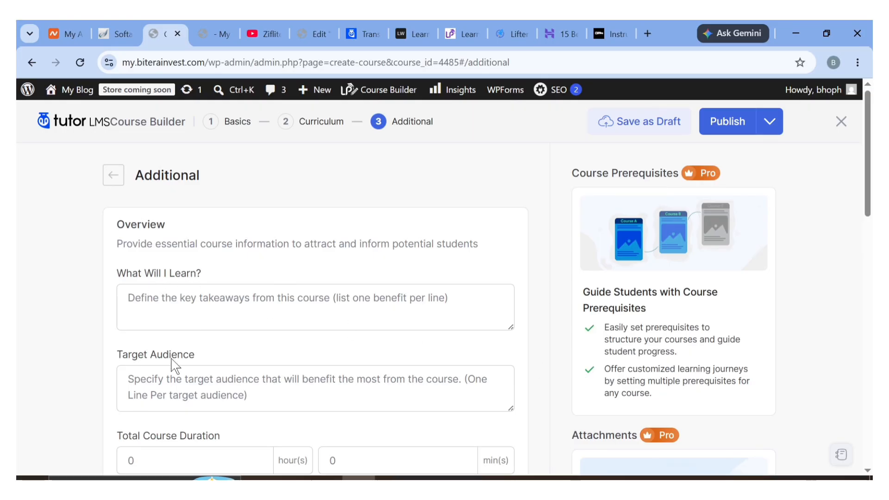
# Publish the course updates from the Additional step and exit the Course Builder.
pyautogui.scroll(-15, 210, 365)
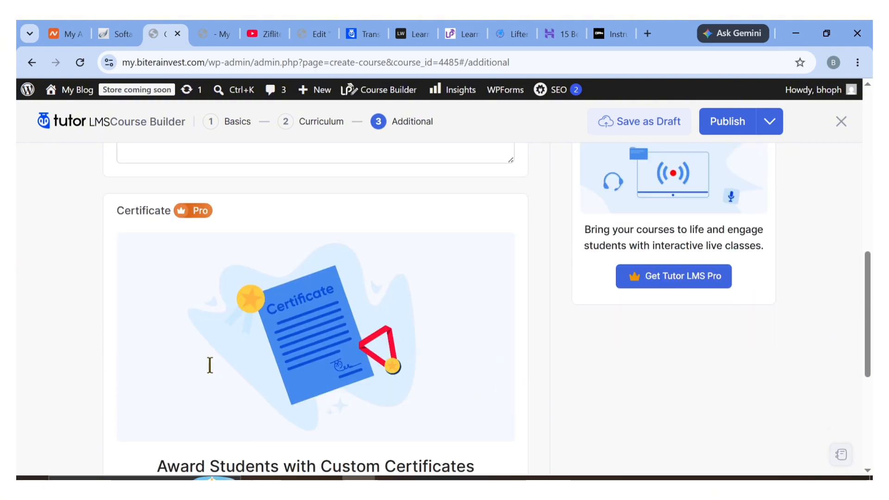
pyautogui.scroll(2, 209, 365)
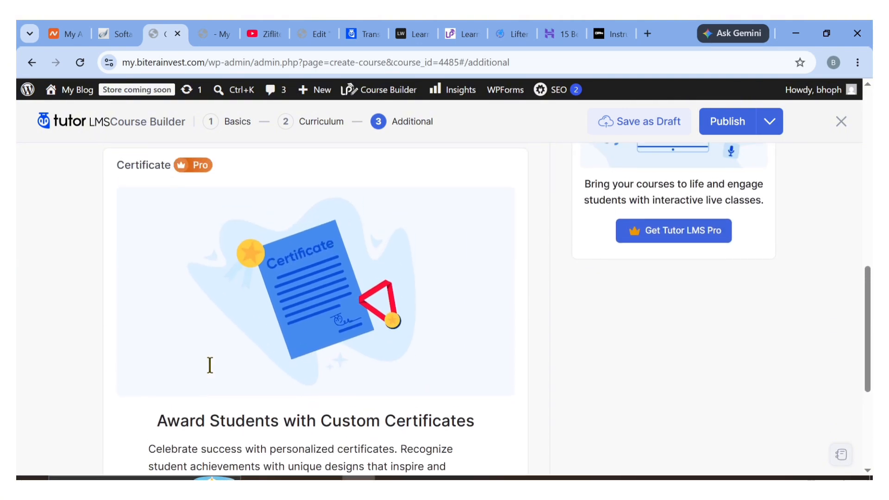
pyautogui.scroll(2, 209, 365)
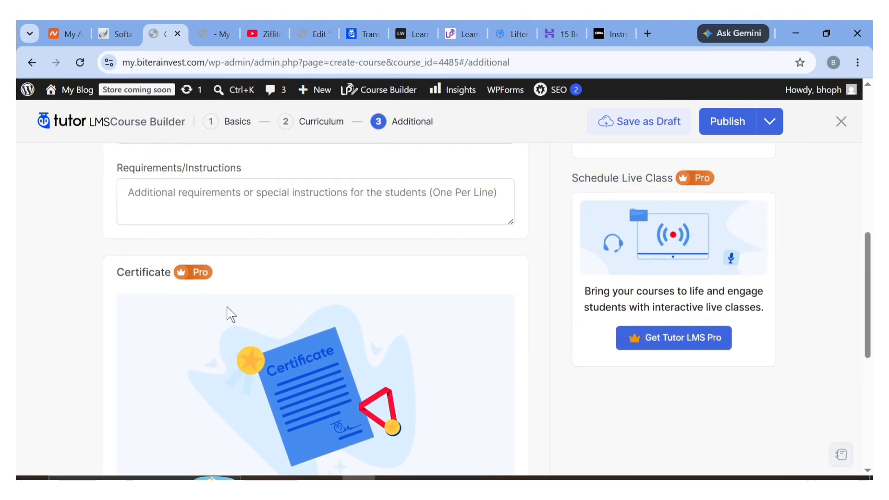
pyautogui.scroll(8, 227, 307)
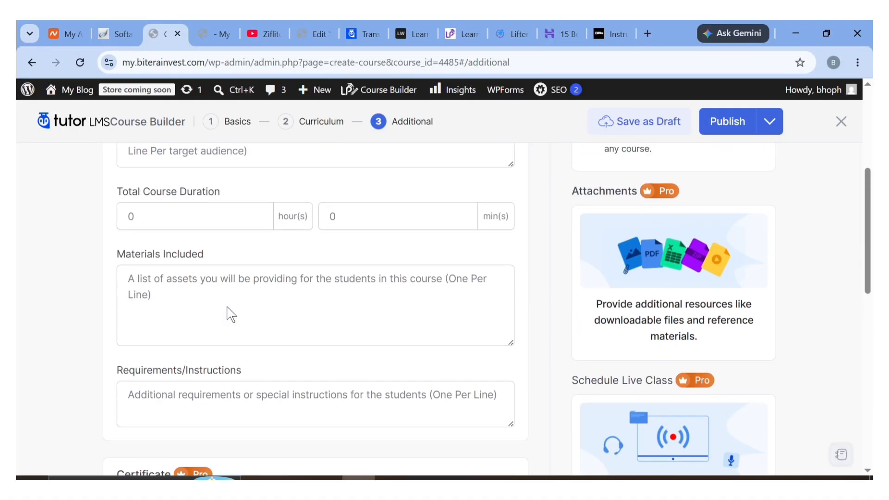
pyautogui.scroll(1, 312, 281)
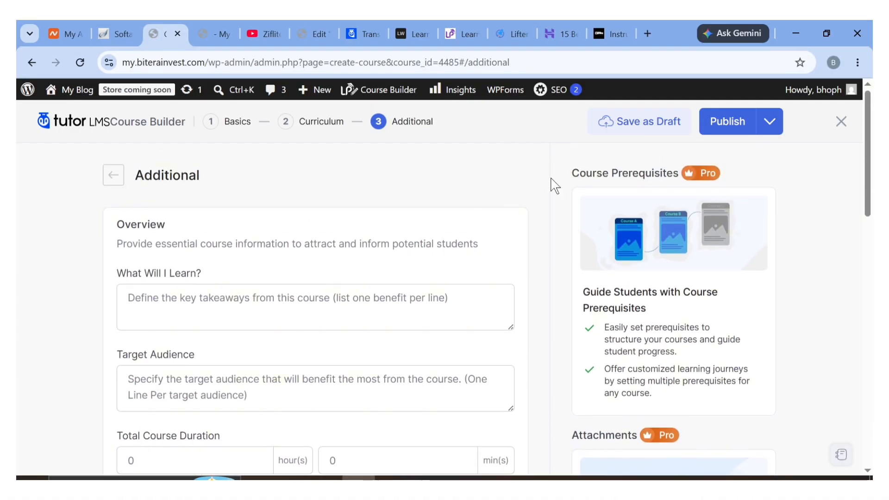
pyautogui.click(721, 124)
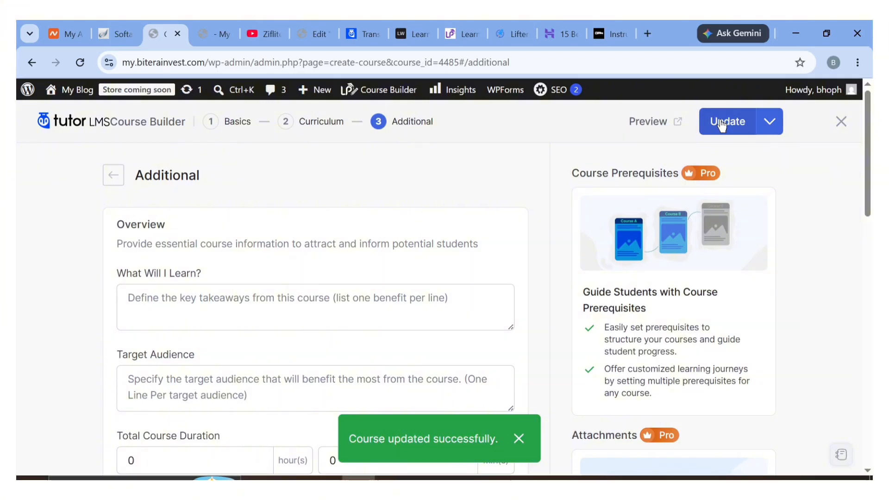
pyautogui.click(841, 123)
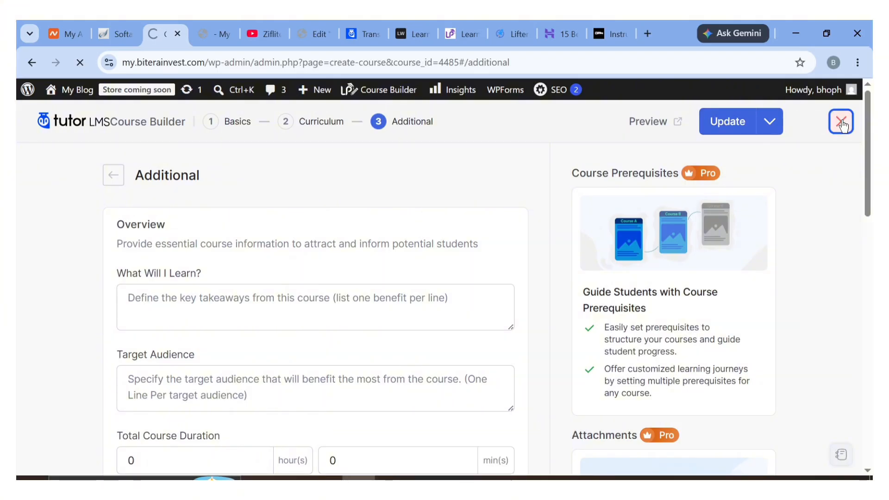
# Reload the course listing and check the new Master WordPress course page.
pyautogui.click(209, 31)
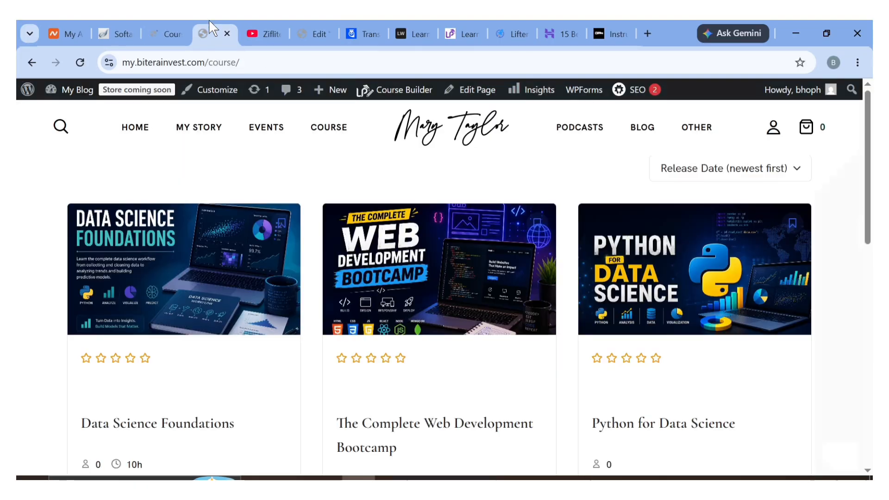
pyautogui.click(81, 63)
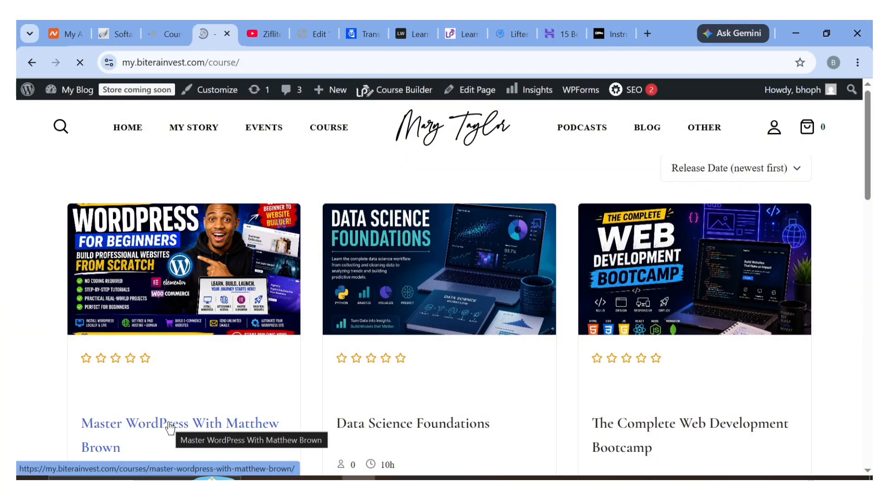
pyautogui.click(170, 425)
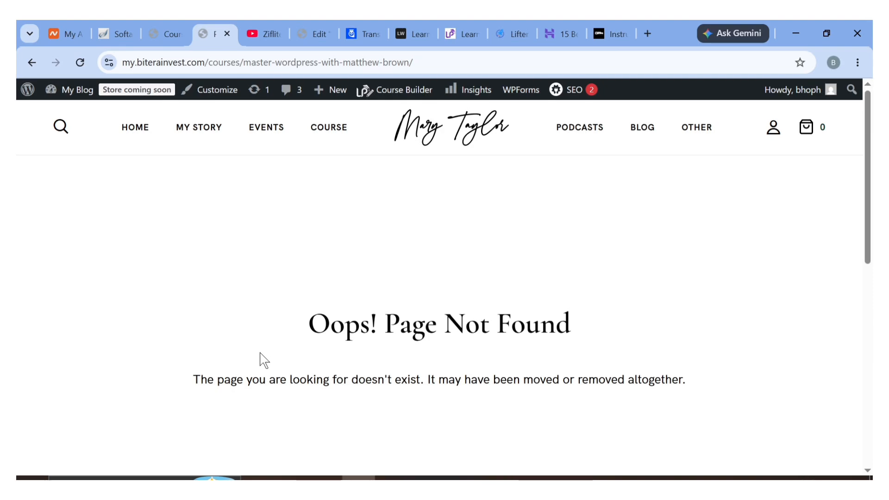
pyautogui.click(31, 63)
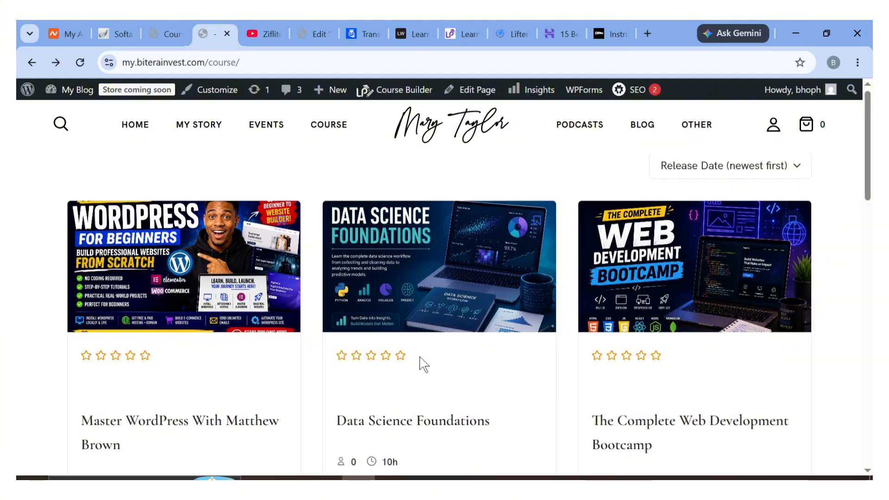
# Browse the course cards in the catalogue, then switch to the Home page in Elementor.
pyautogui.scroll(-2, 420, 363)
pyautogui.scroll(-2, 421, 363)
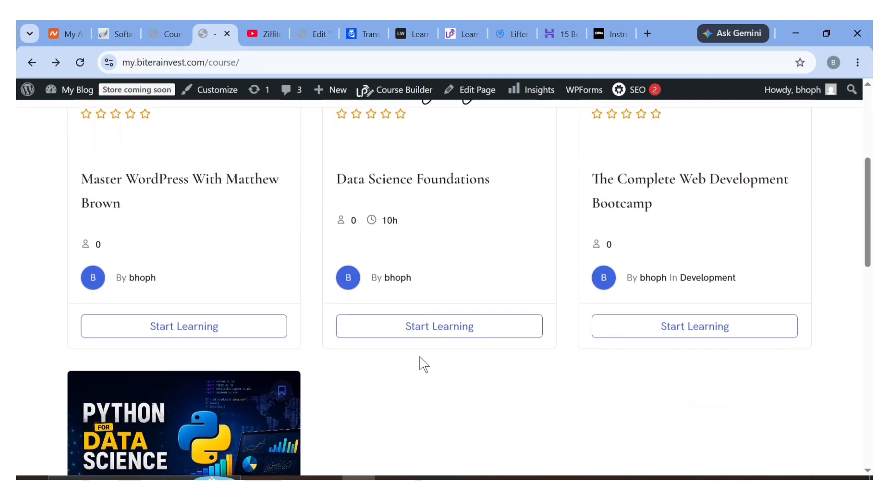
pyautogui.scroll(4, 421, 361)
pyautogui.scroll(-7, 407, 352)
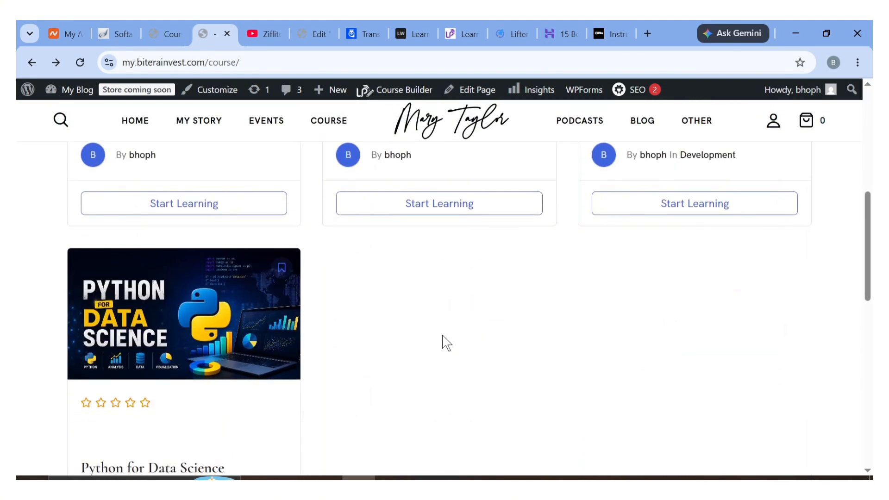
pyautogui.scroll(8, 663, 337)
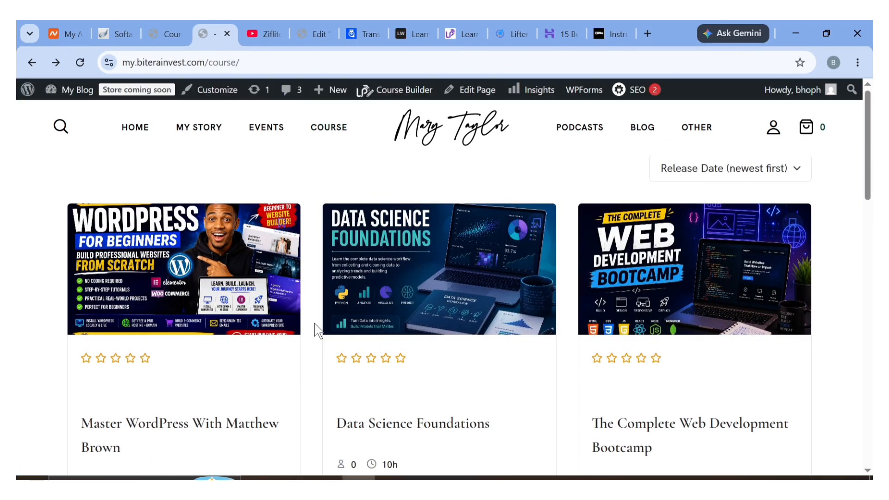
pyautogui.scroll(-3, 315, 323)
pyautogui.scroll(3, 315, 324)
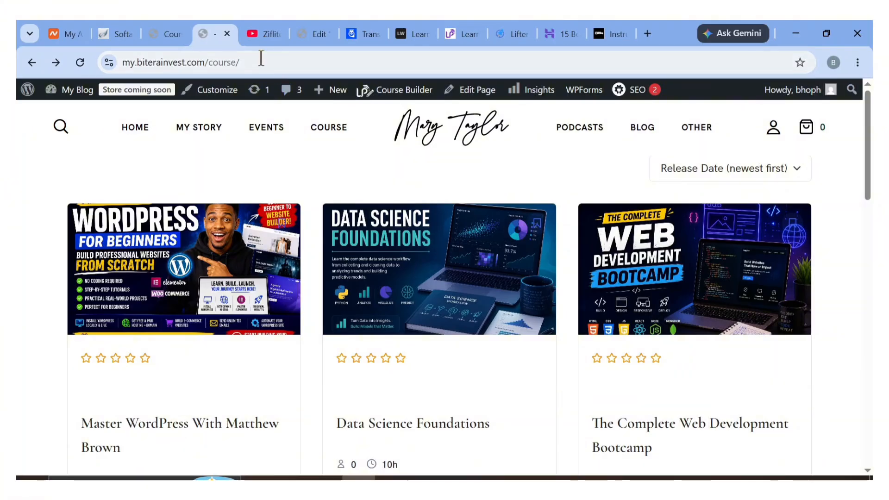
pyautogui.click(261, 58)
pyautogui.click(317, 30)
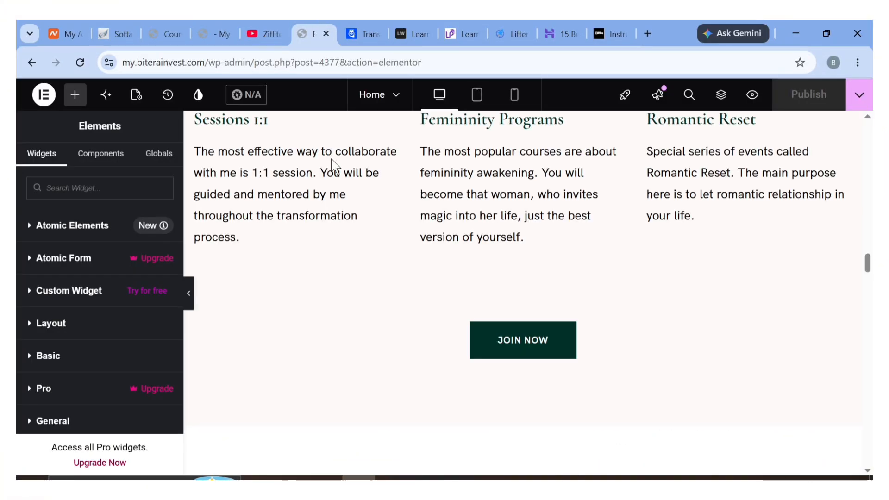
# Copy the GET IT NOW button and paste it below the homepage Course List.
pyautogui.scroll(10, 337, 280)
pyautogui.scroll(5, 337, 280)
pyautogui.scroll(-15, 337, 281)
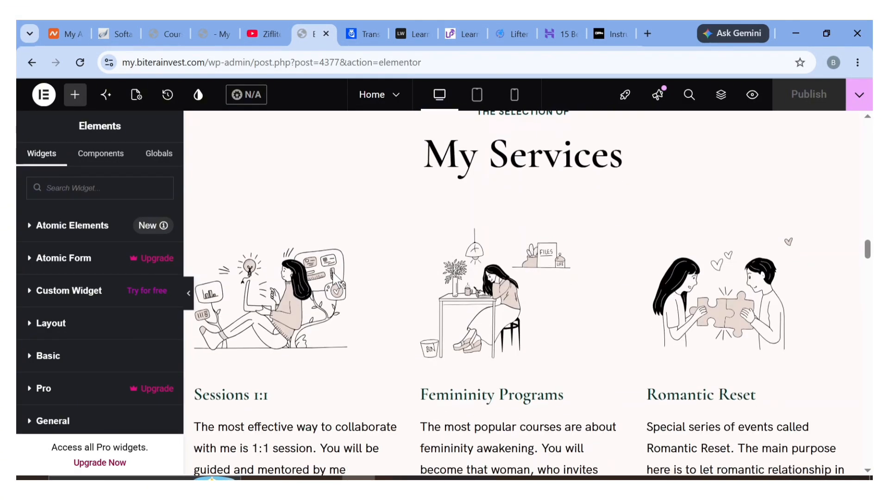
pyautogui.scroll(-12, 332, 270)
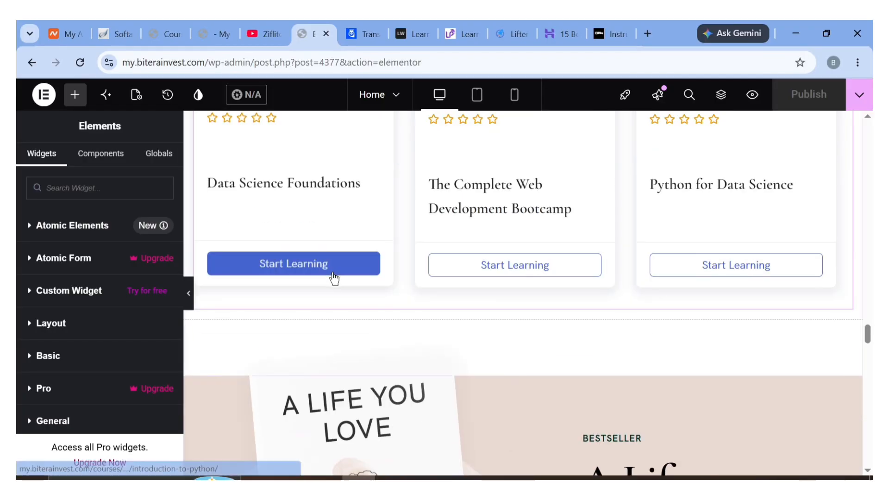
pyautogui.scroll(-8, 443, 318)
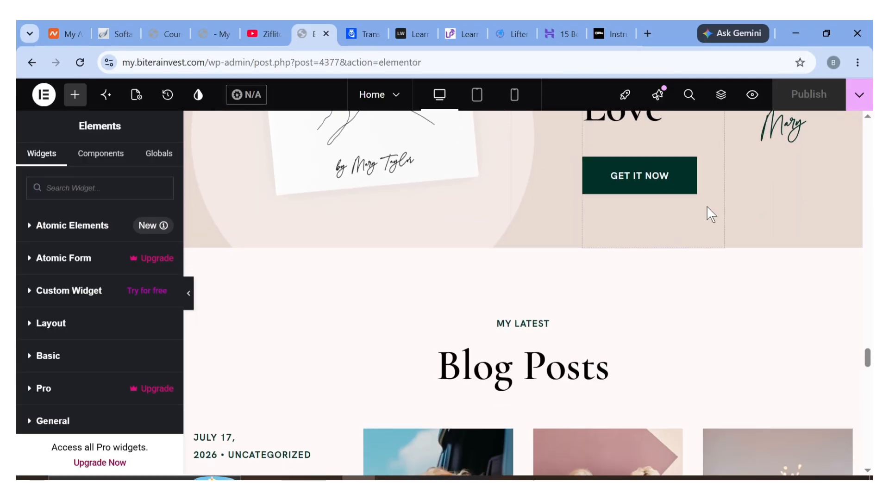
pyautogui.rightClick(718, 166)
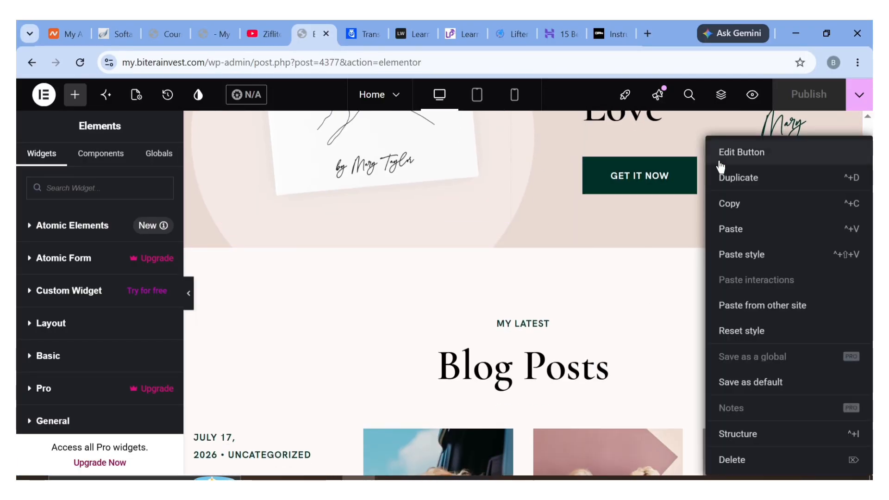
pyautogui.click(732, 148)
pyautogui.scroll(10, 619, 276)
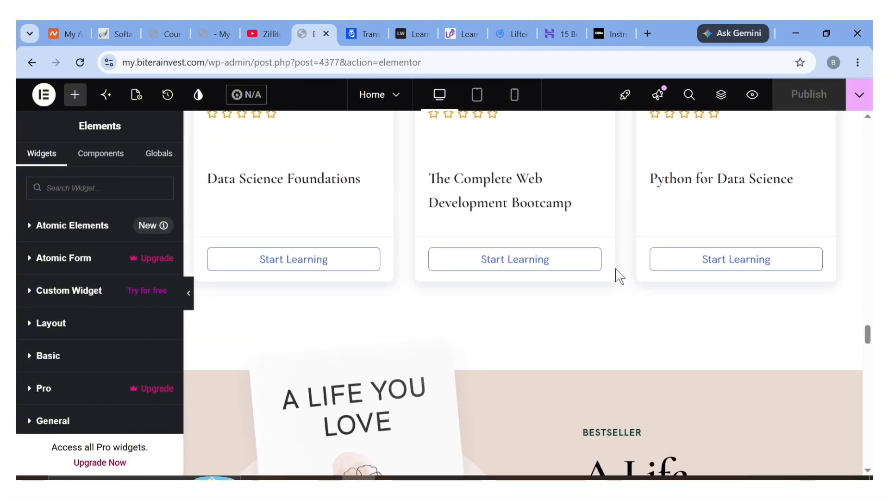
pyautogui.scroll(-3, 526, 424)
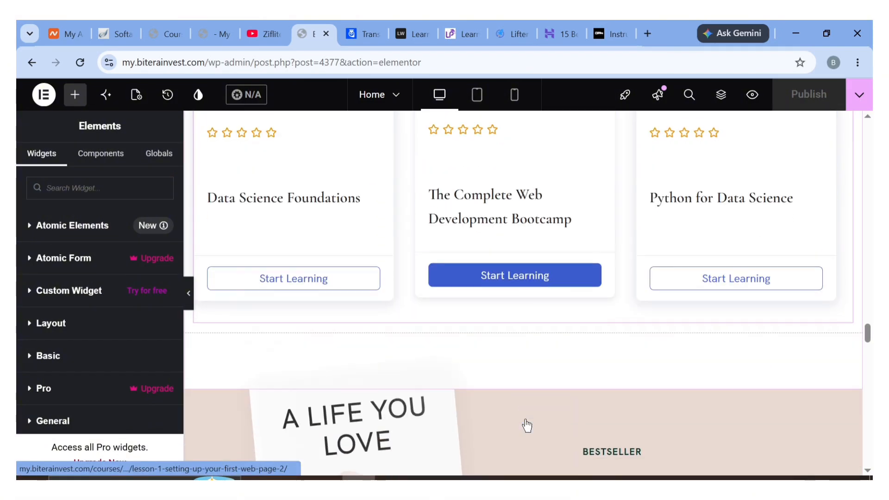
pyautogui.rightClick(506, 302)
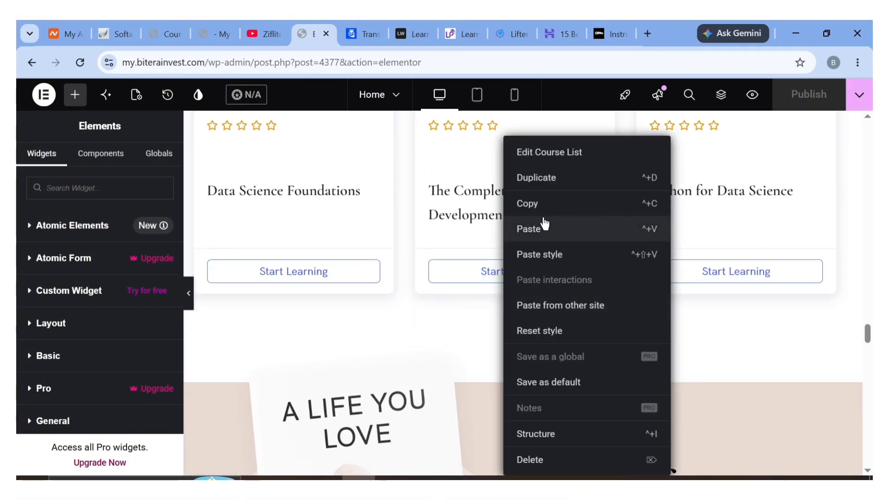
pyautogui.click(544, 227)
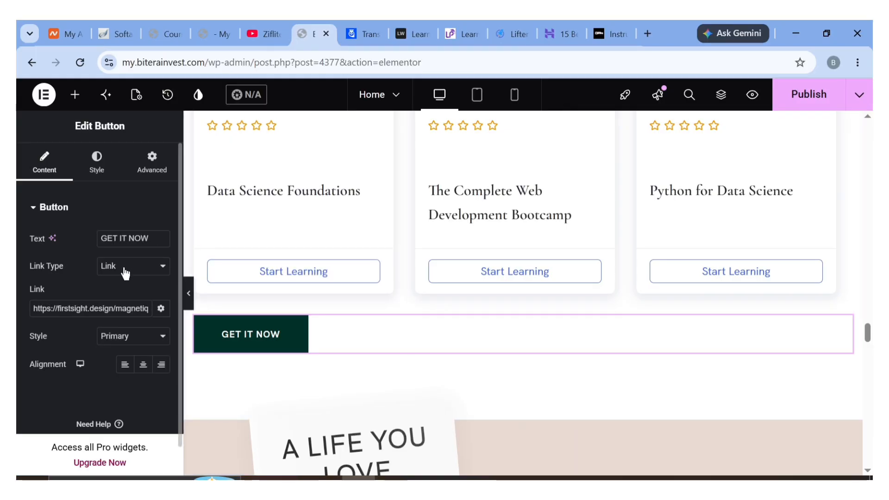
# Replace the pasted button's link and relabel it VIEW MORE.
pyautogui.tripleClick(135, 311)
pyautogui.press('BackSpace')
pyautogui.hotkey('ctrl', 'v')
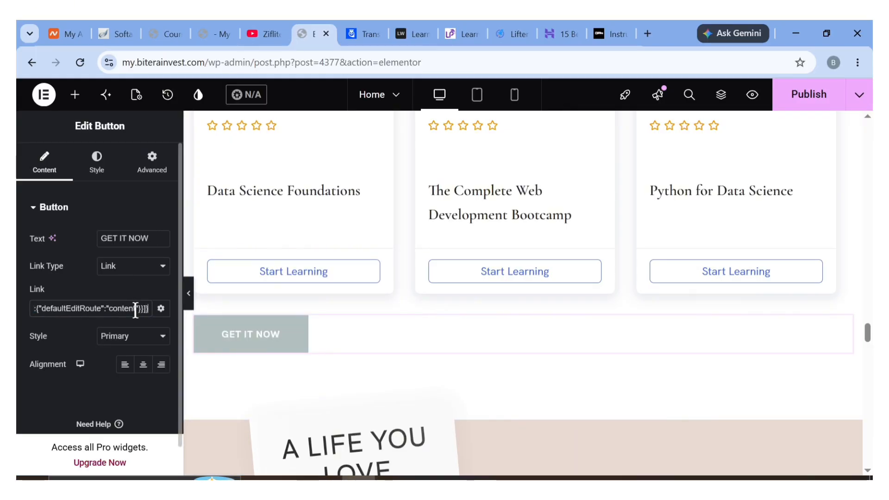
pyautogui.tripleClick(165, 238)
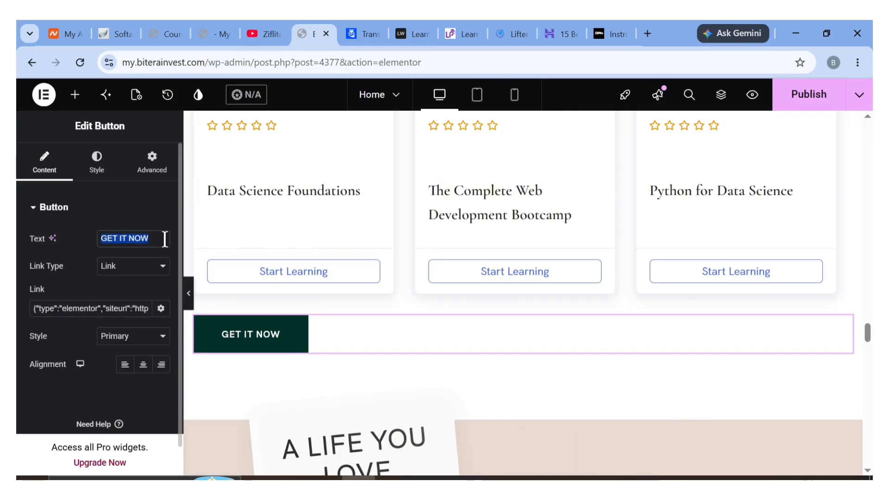
pyautogui.write('VIEW MORE')
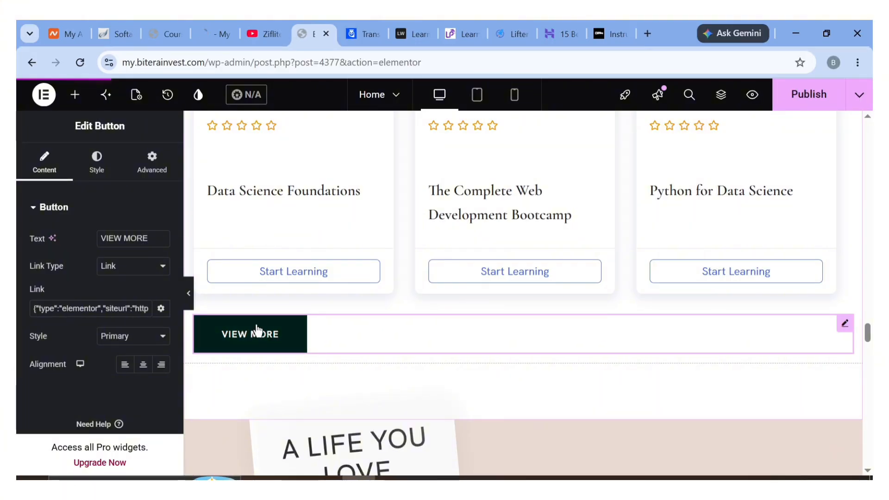
pyautogui.scroll(7, 353, 287)
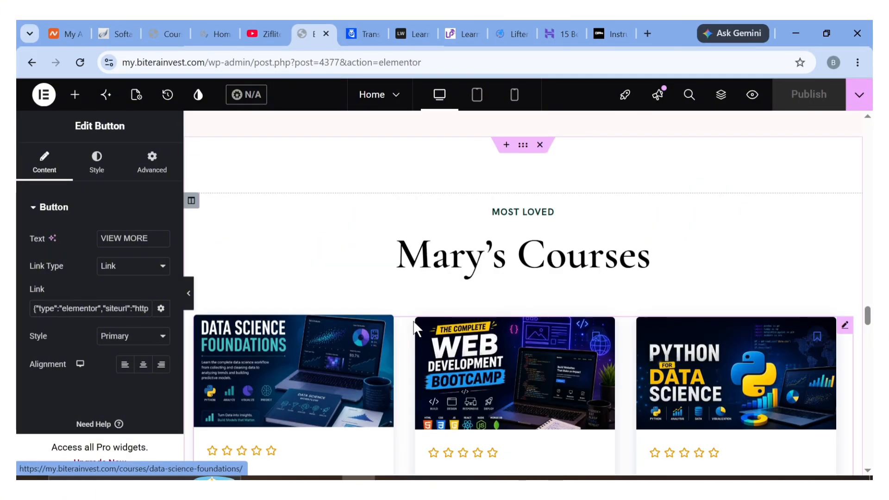
# Set the Course List to 3 courses per page and publish the homepage.
pyautogui.scroll(-2, 415, 329)
pyautogui.click(426, 257)
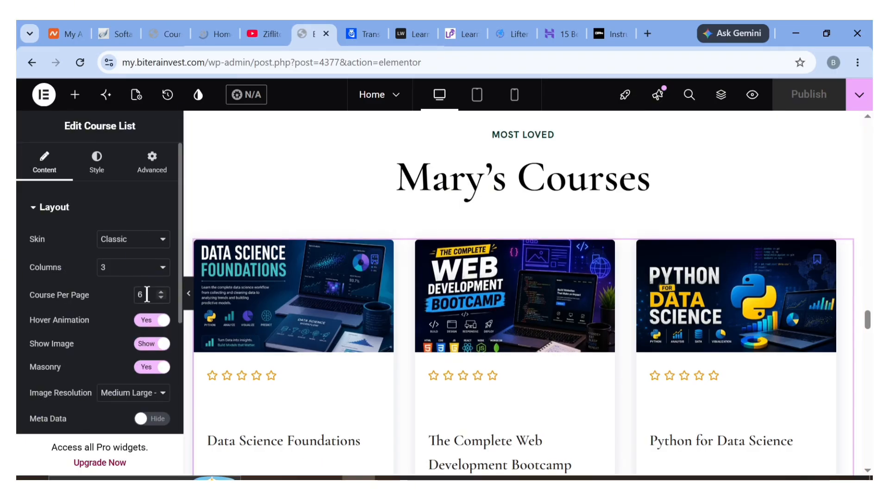
pyautogui.press('BackSpace')
pyautogui.write('3')
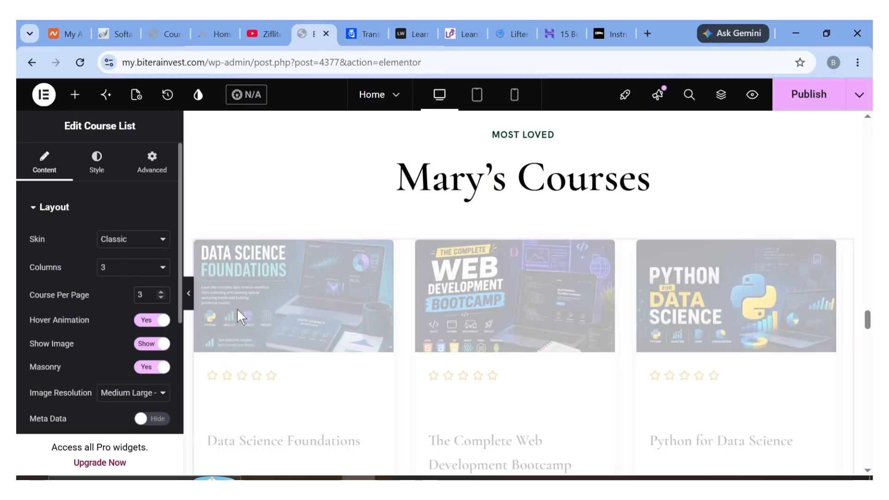
pyautogui.click(804, 101)
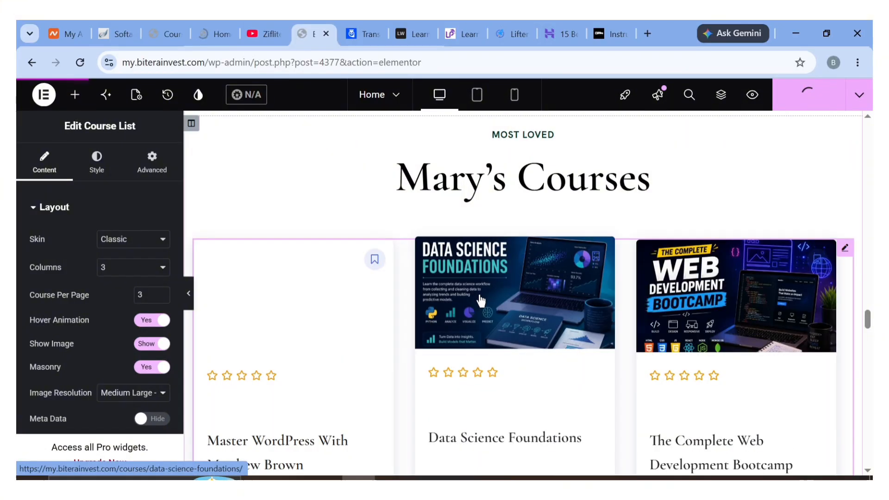
# Reload the homepage preview to check the updated course list.
pyautogui.scroll(-3, 359, 254)
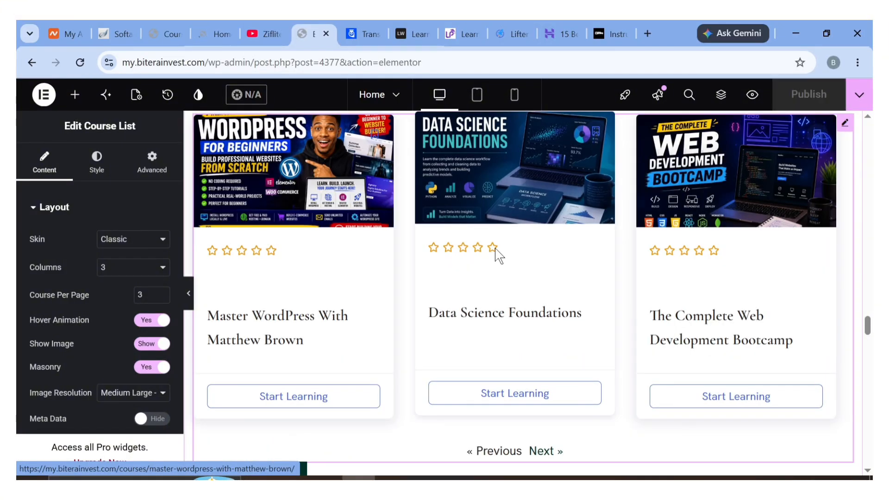
pyautogui.scroll(-3, 496, 248)
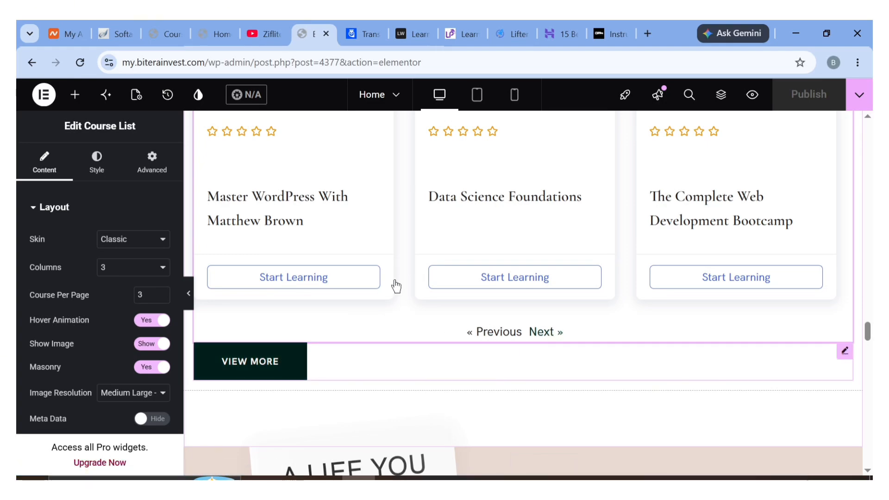
pyautogui.click(232, 32)
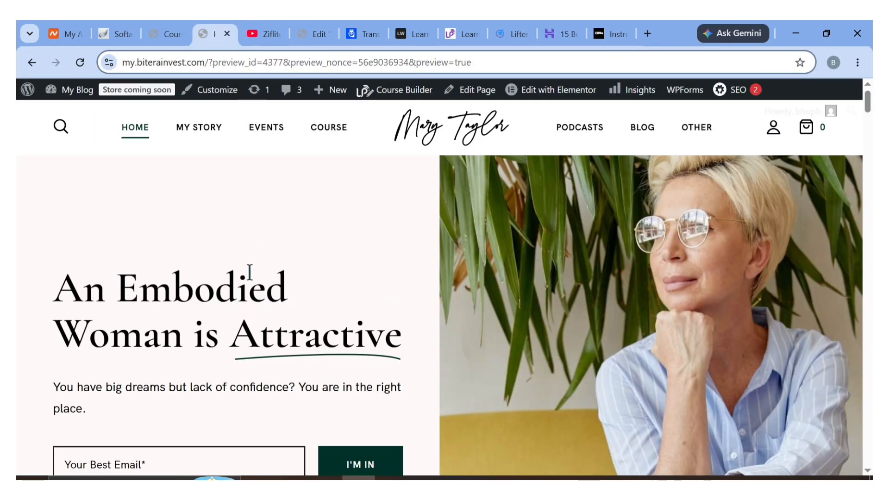
pyautogui.scroll(-5, 250, 273)
pyautogui.scroll(-10, 250, 272)
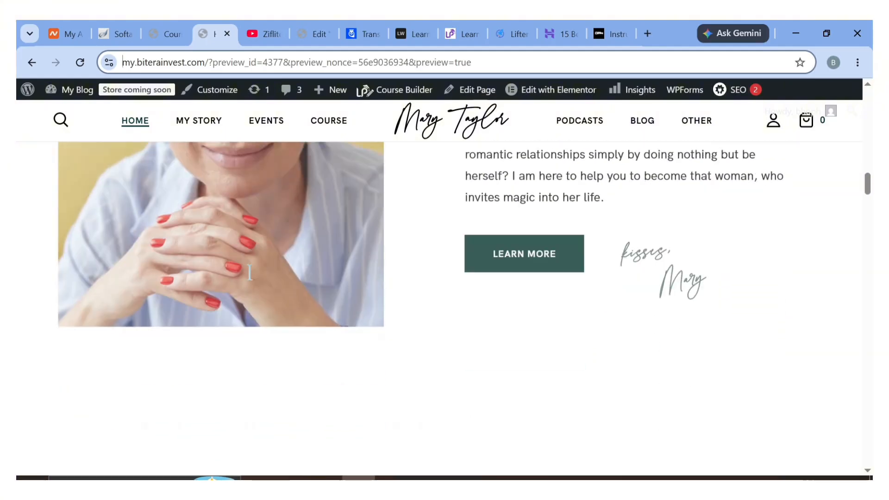
pyautogui.scroll(-10, 250, 273)
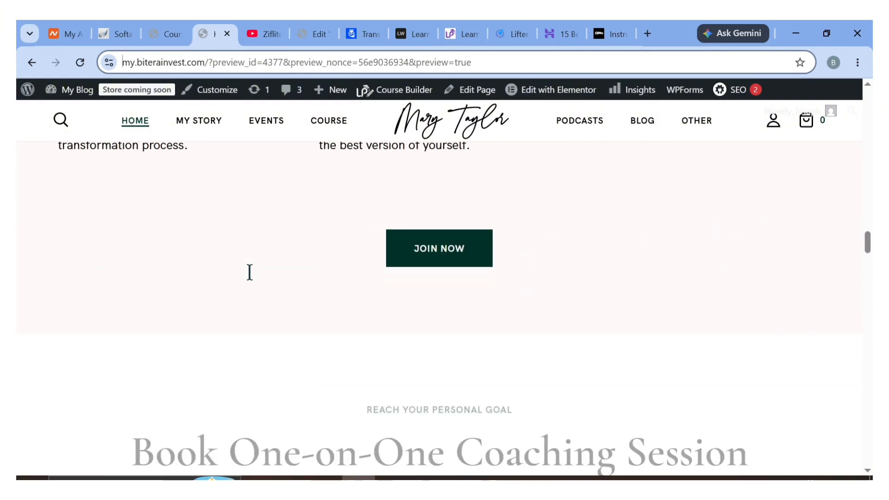
pyautogui.scroll(-7, 249, 272)
pyautogui.click(83, 62)
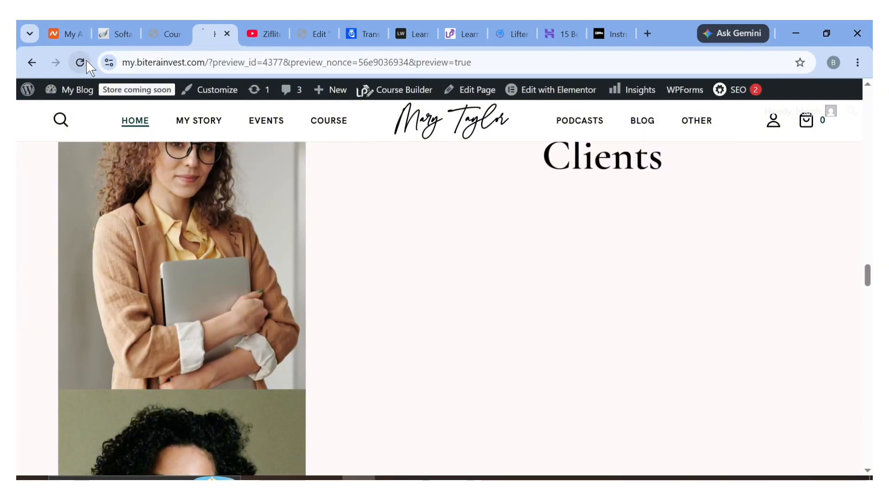
# Start a new WooCommerce product from the Products menu in the dashboard sidebar.
pyautogui.click(182, 24)
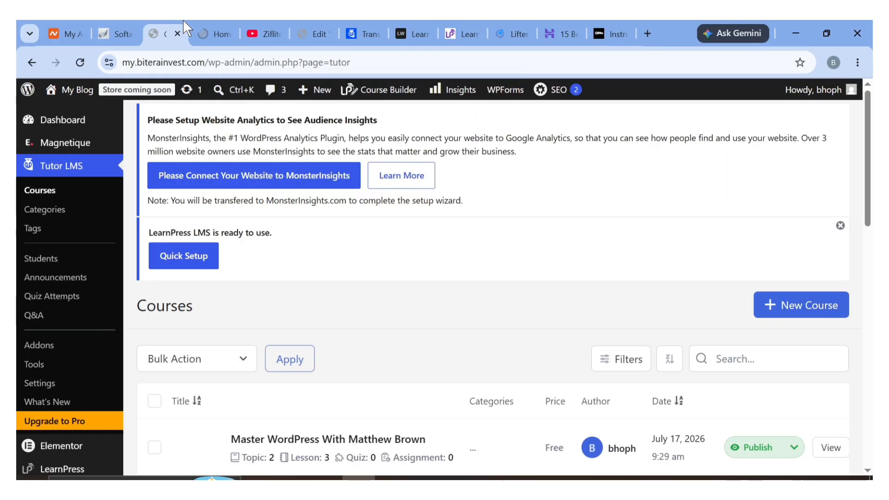
pyautogui.scroll(-4, 270, 259)
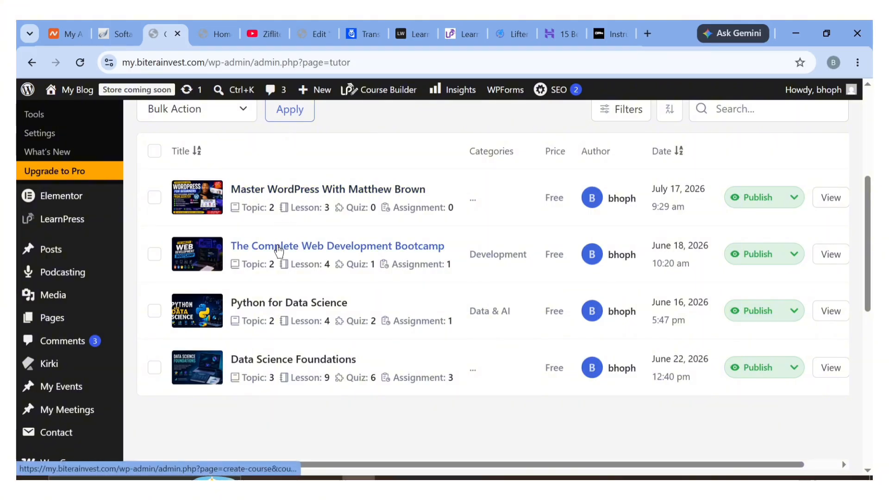
pyautogui.scroll(-5, 144, 342)
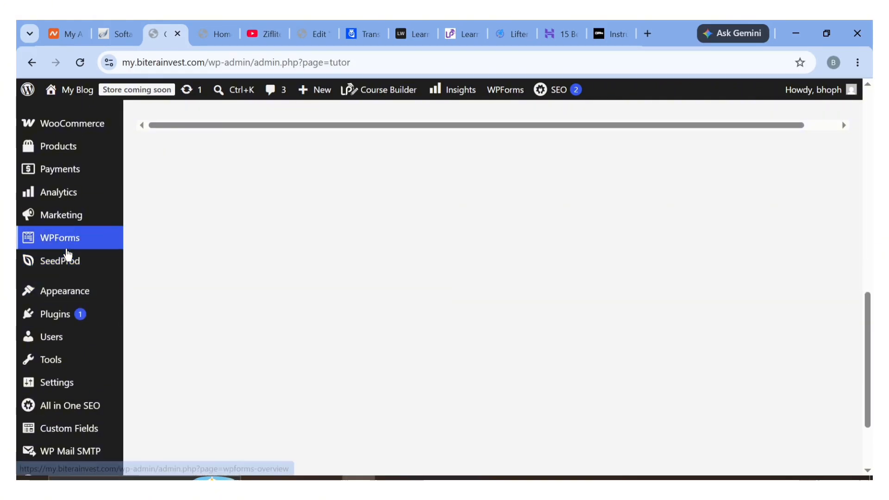
pyautogui.moveTo(65, 222)
pyautogui.scroll(4, 67, 226)
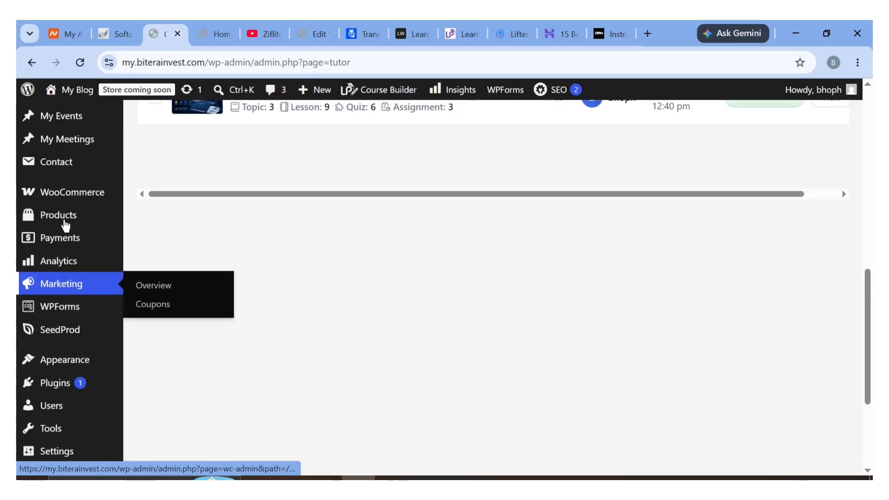
pyautogui.moveTo(64, 248)
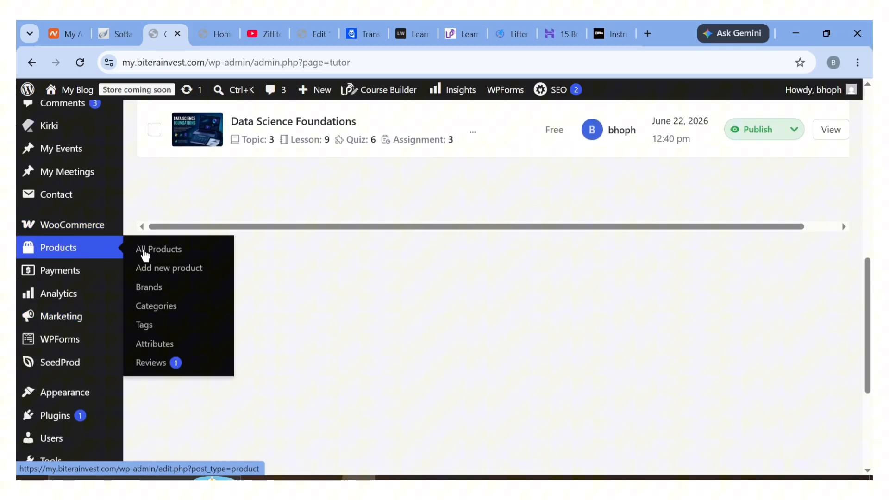
pyautogui.click(166, 271)
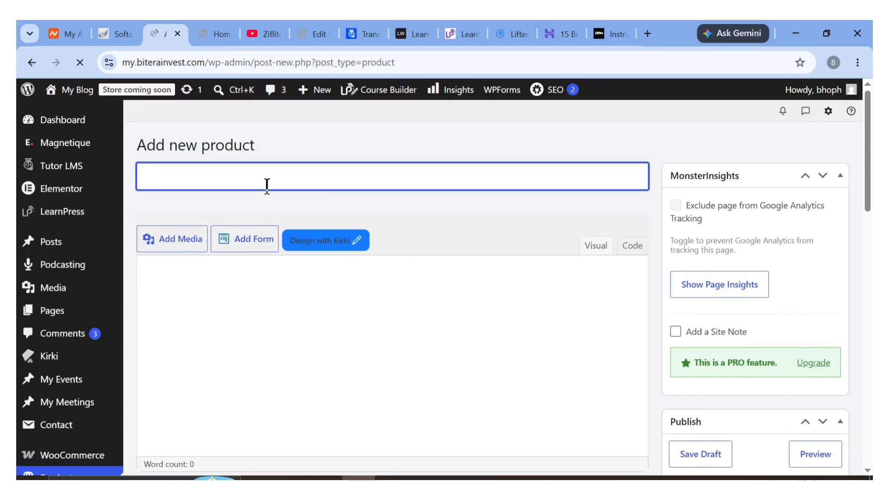
# Title the product WORDPRESS and collapse the AIOSEO Settings panel.
pyautogui.write('WORDPRESS')
pyautogui.scroll(-4, 278, 301)
pyautogui.scroll(5, 299, 213)
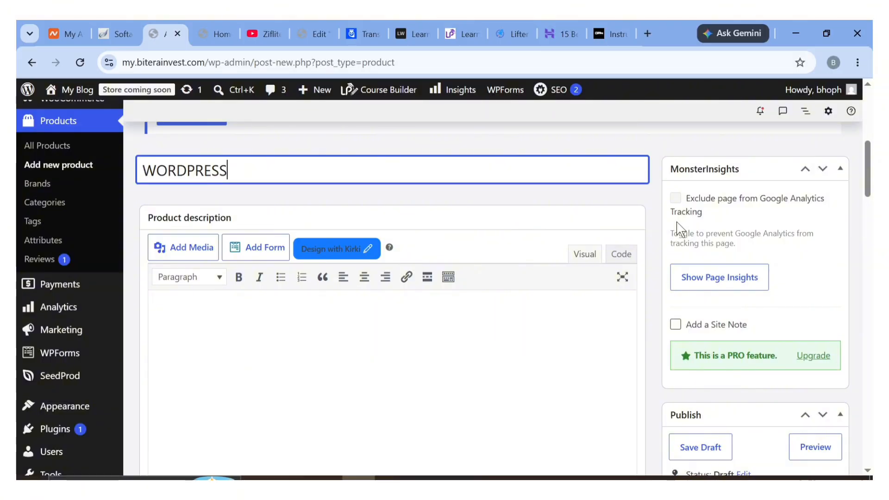
pyautogui.scroll(-3, 678, 228)
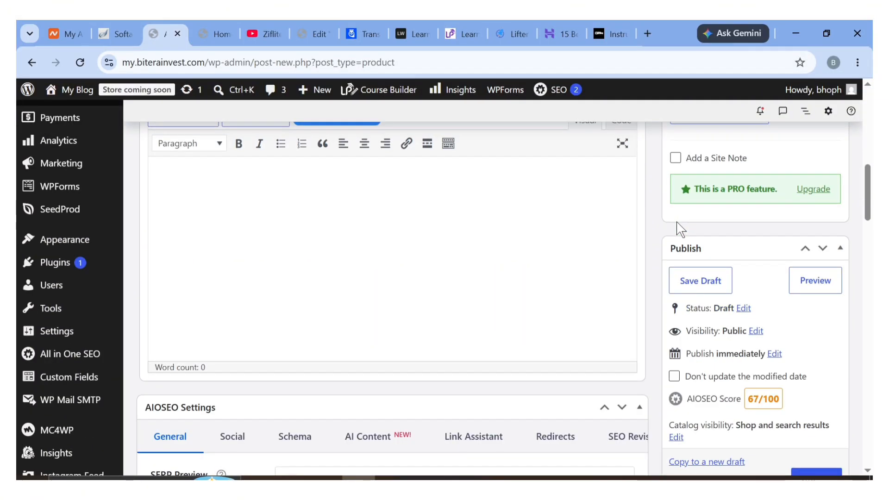
pyautogui.scroll(-2, 678, 229)
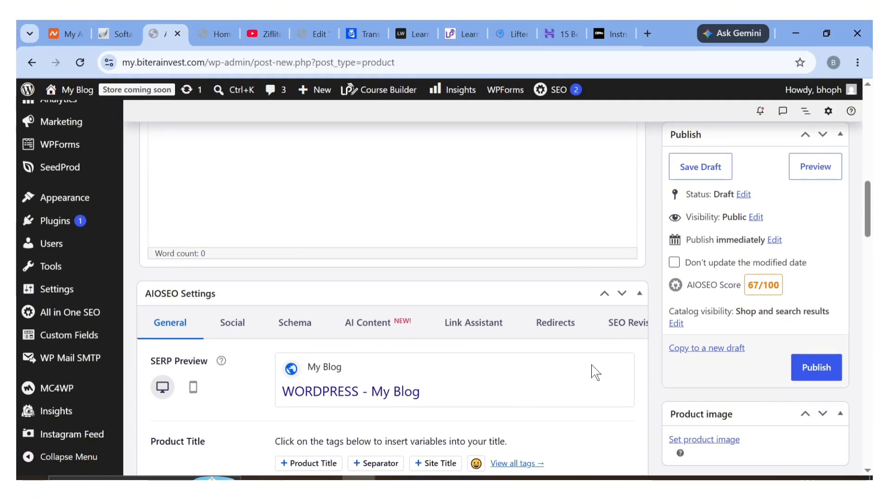
pyautogui.scroll(-4, 595, 371)
pyautogui.scroll(3, 595, 371)
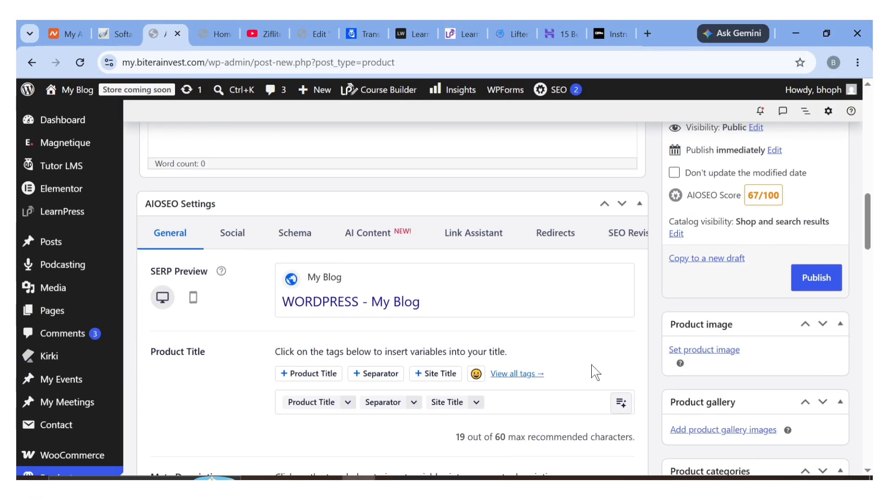
pyautogui.click(640, 207)
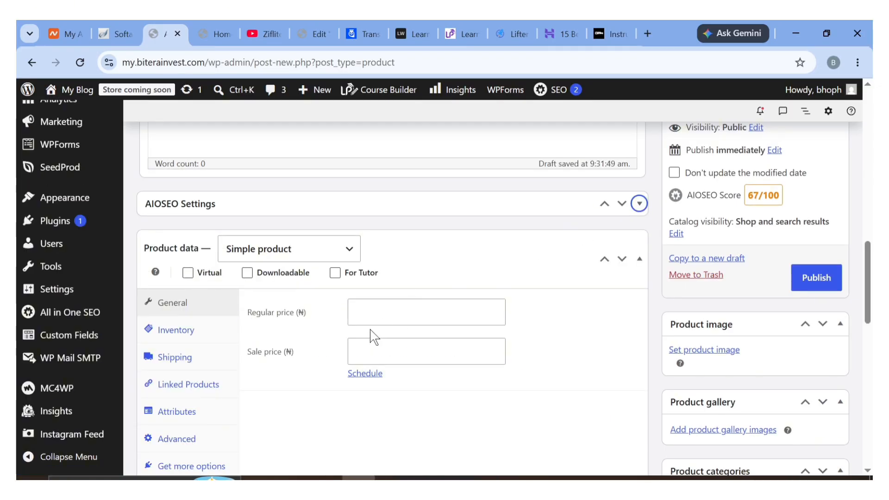
# Enter a regular price of 10000 and publish the WORDPRESS product.
pyautogui.click(391, 318)
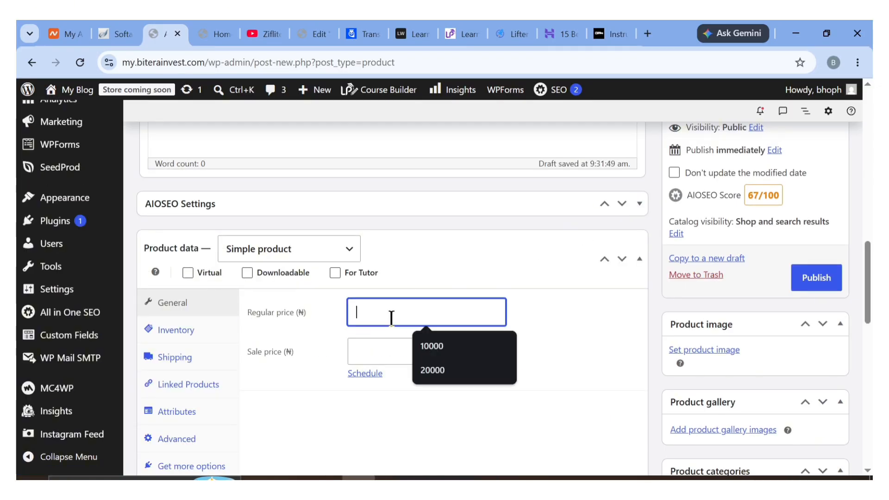
pyautogui.click(432, 345)
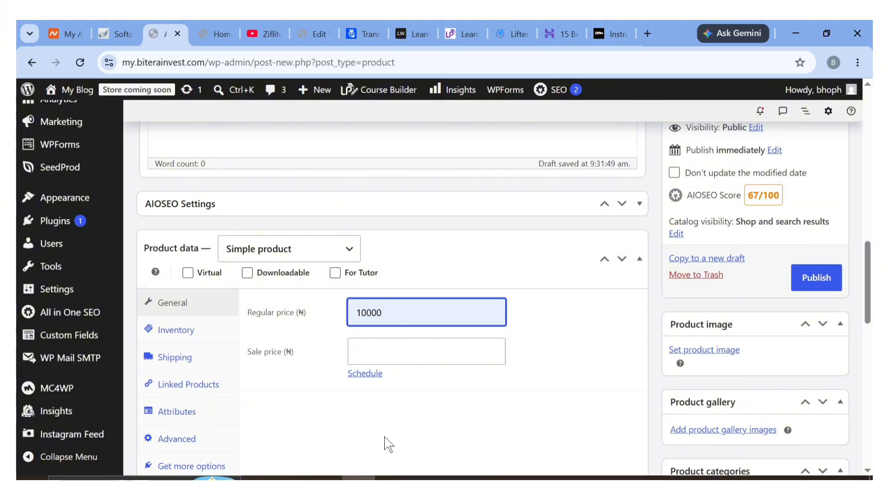
pyautogui.scroll(-10, 388, 444)
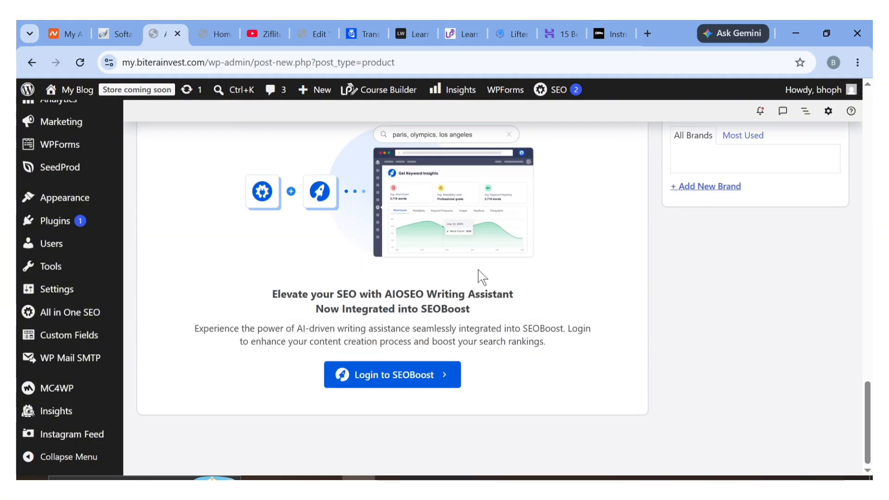
pyautogui.scroll(10, 481, 278)
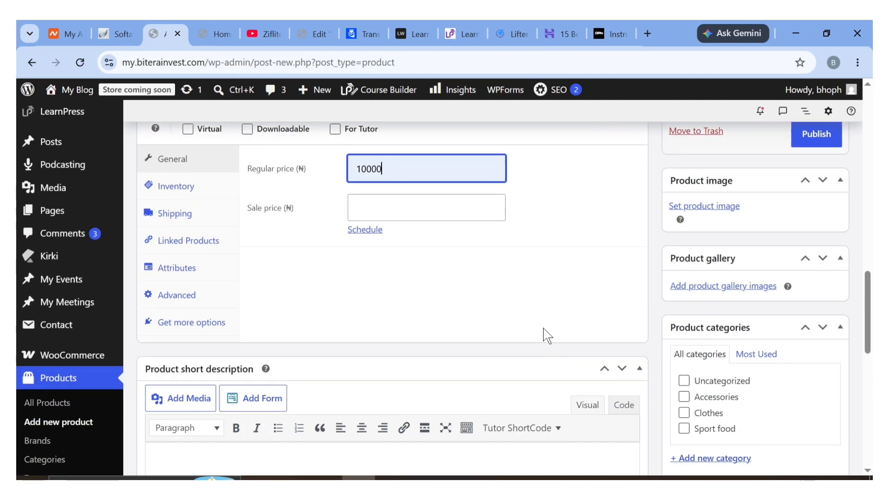
pyautogui.scroll(-1, 547, 336)
pyautogui.scroll(2, 678, 279)
pyautogui.click(808, 270)
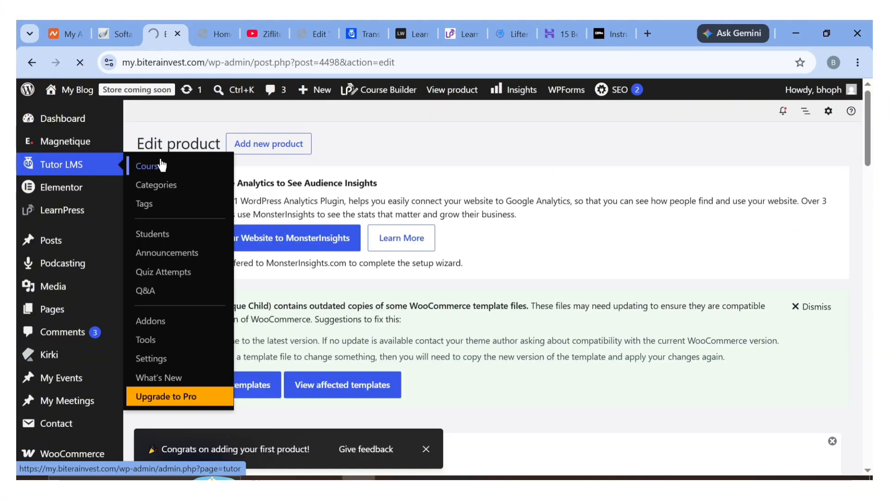
# Open the Master WordPress With Matthew Brown course for editing from Tutor LMS Courses.
pyautogui.click(161, 159)
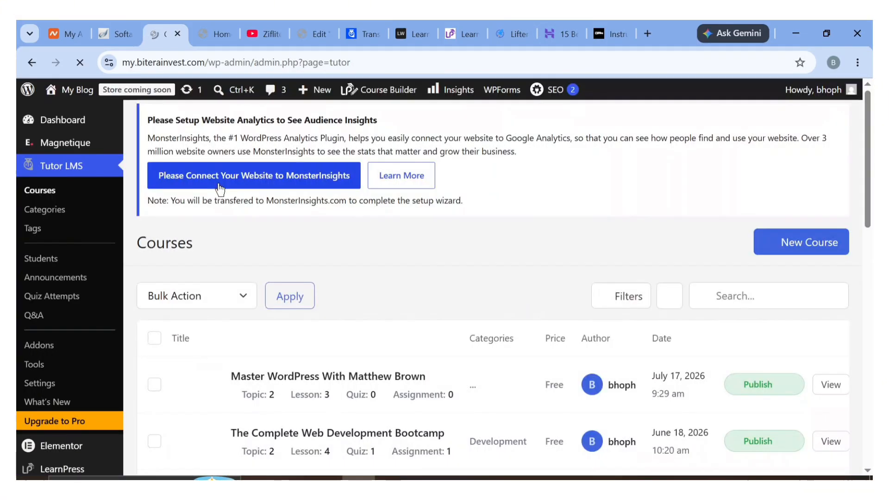
pyautogui.scroll(-3, 301, 253)
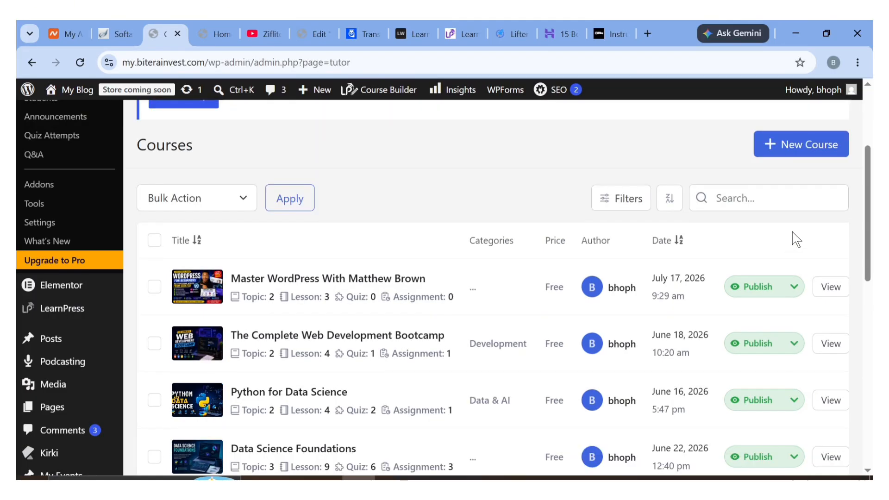
pyautogui.click(829, 289)
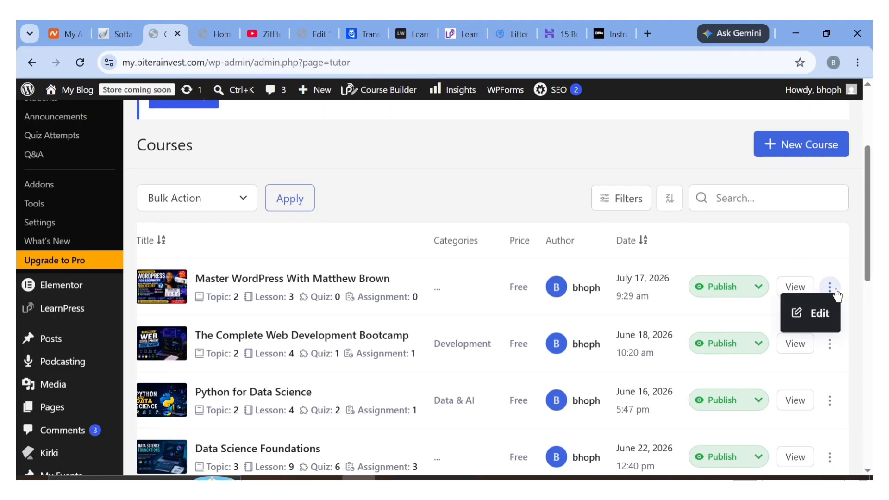
pyautogui.click(813, 324)
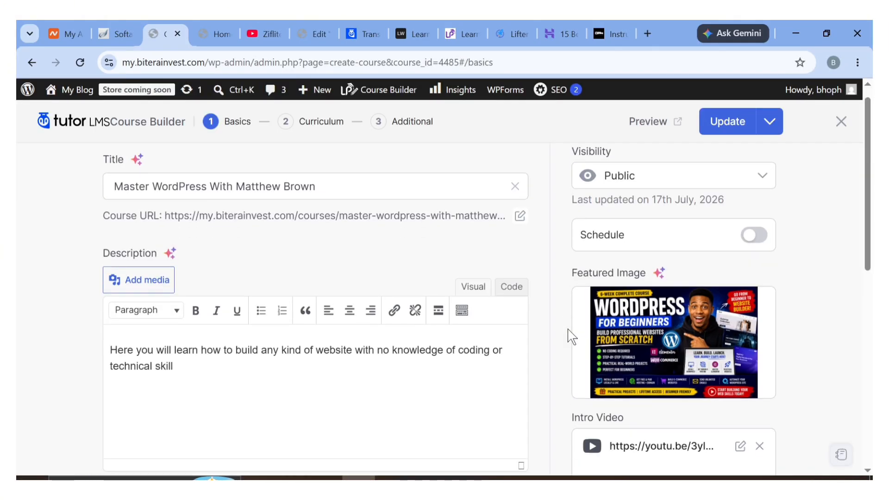
# Set the course pricing to Paid, link the WORDPRESS product, and update.
pyautogui.scroll(-2, 568, 330)
pyautogui.scroll(-3, 582, 378)
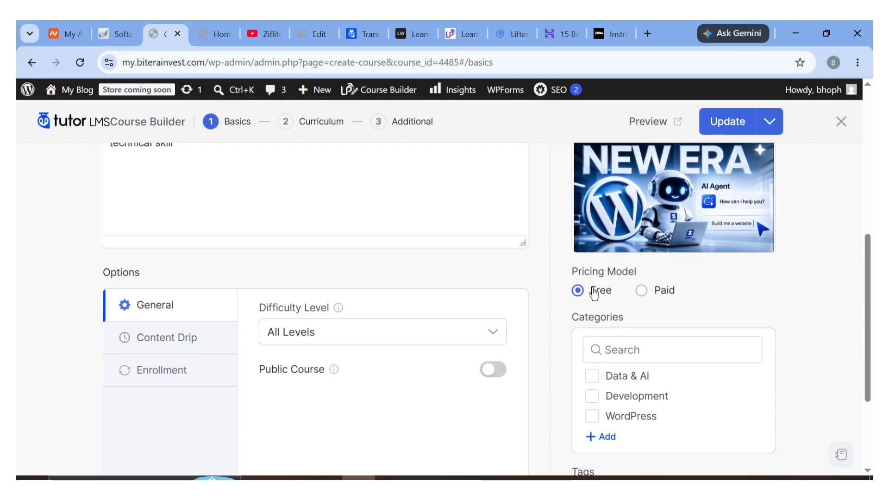
pyautogui.click(643, 295)
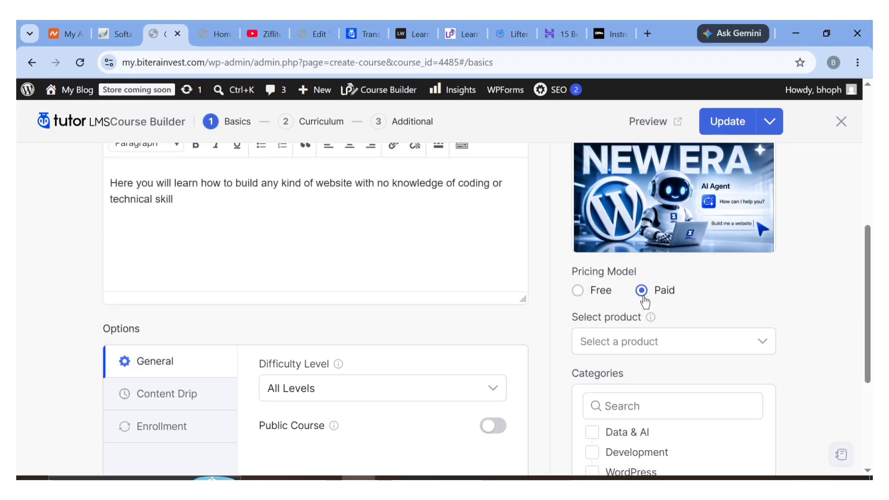
pyautogui.click(644, 348)
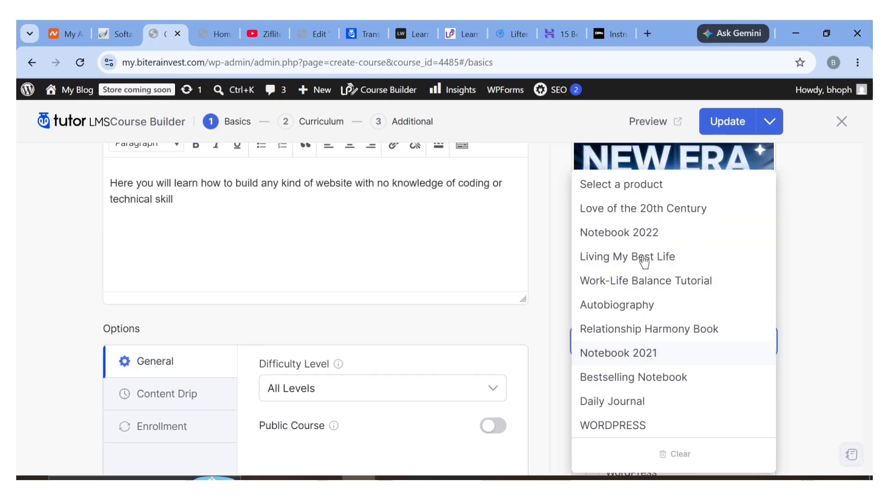
pyautogui.click(624, 428)
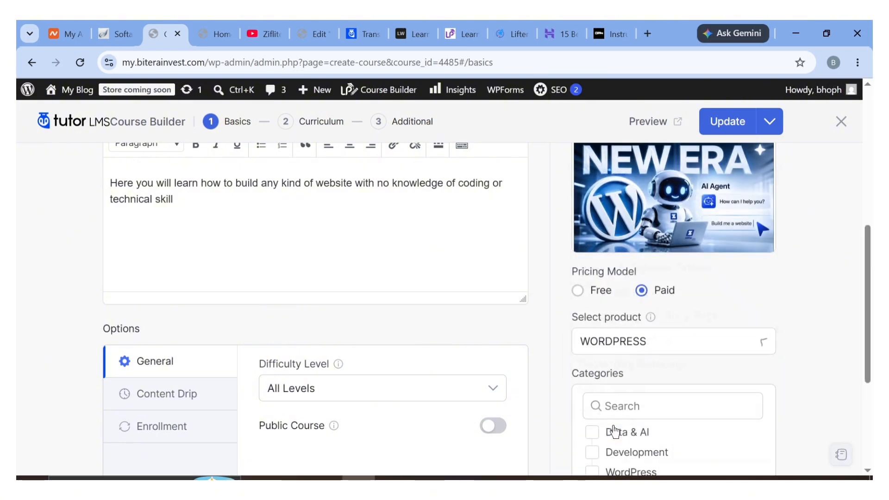
pyautogui.click(724, 125)
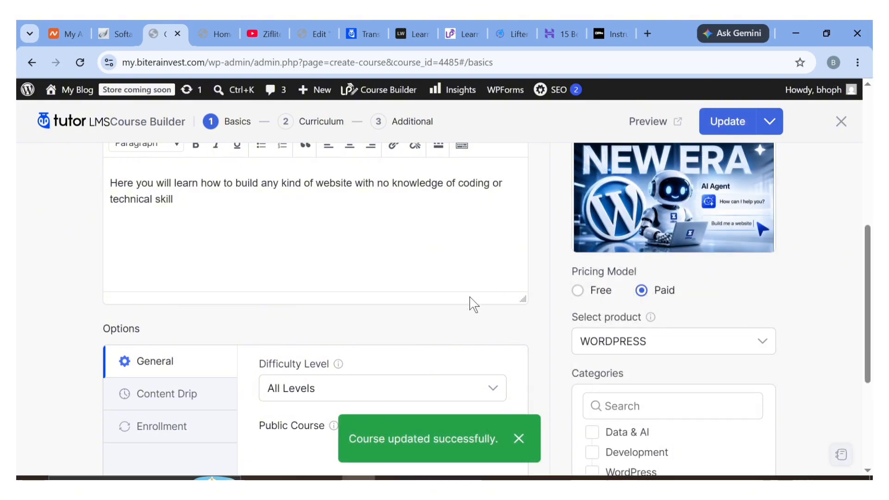
pyautogui.scroll(4, 421, 343)
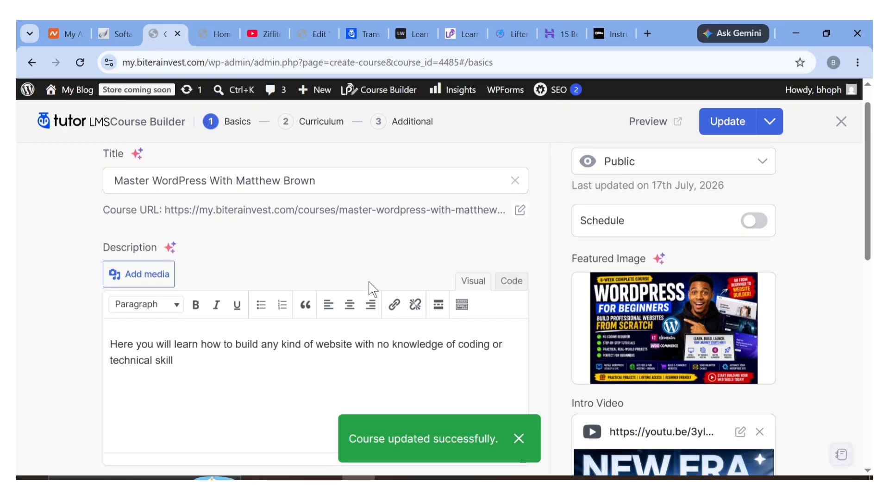
# Review the course, lesson and quizze base permalinks, then return to the homepage.
pyautogui.click(217, 33)
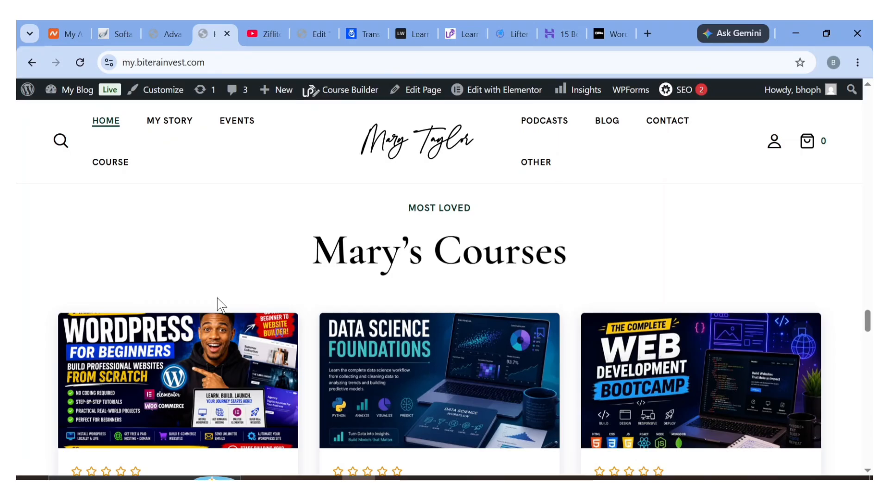
pyautogui.scroll(-3, 218, 298)
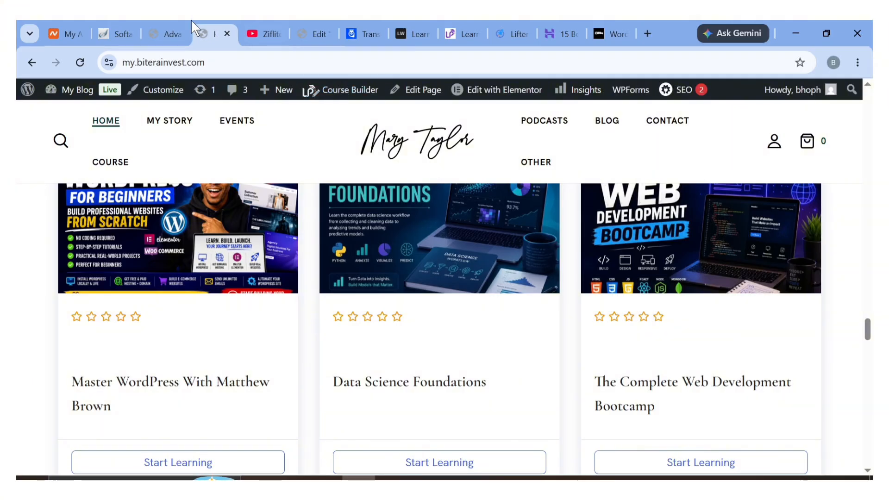
pyautogui.click(175, 28)
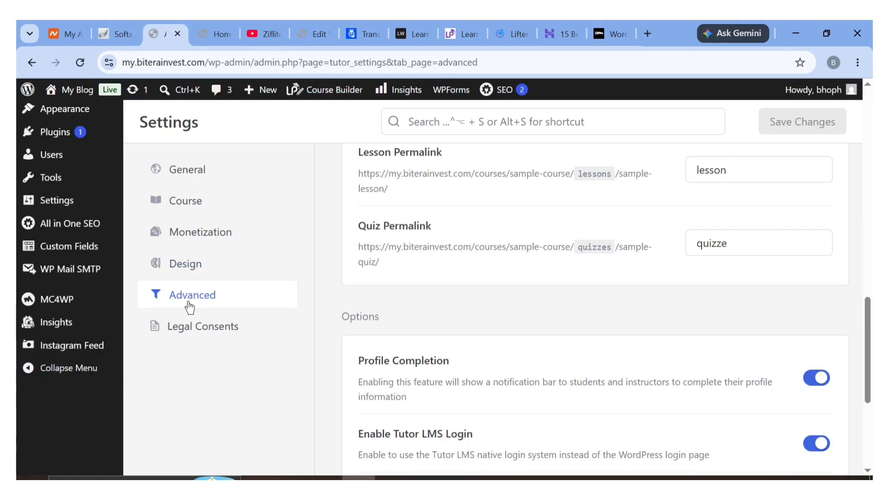
pyautogui.scroll(3, 310, 245)
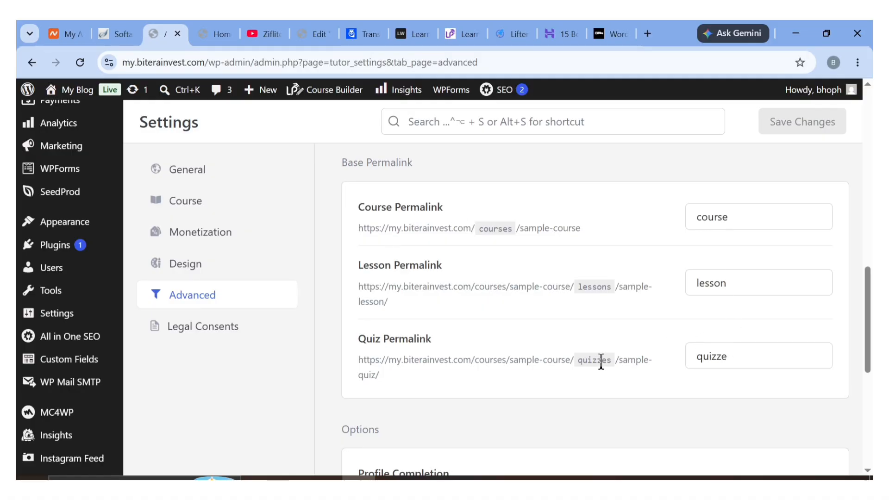
pyautogui.click(228, 19)
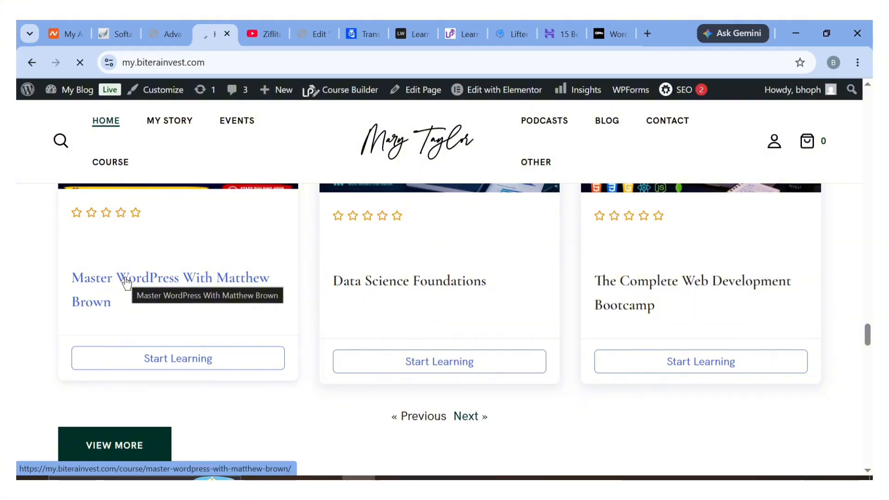
# Open the Master WordPress With Matthew Brown course page, then play and pause its intro video.
pyautogui.click(128, 283)
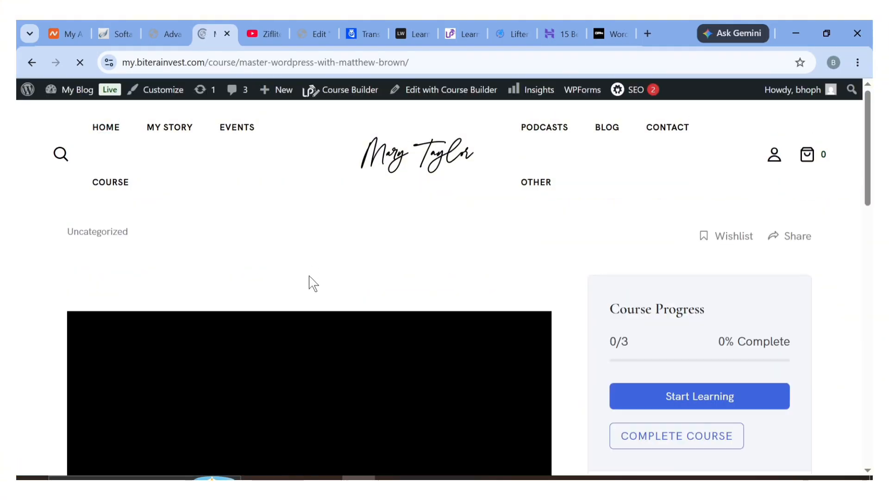
pyautogui.scroll(-6, 579, 314)
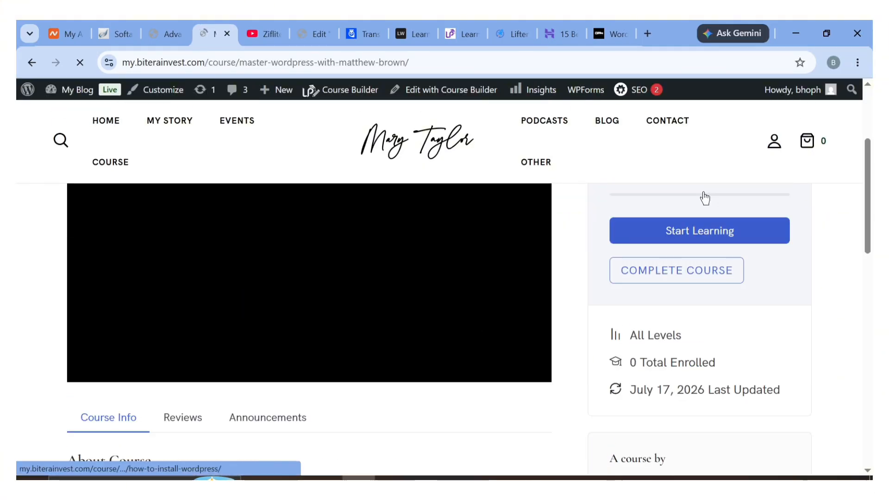
pyautogui.scroll(3, 678, 320)
pyautogui.scroll(-1, 498, 379)
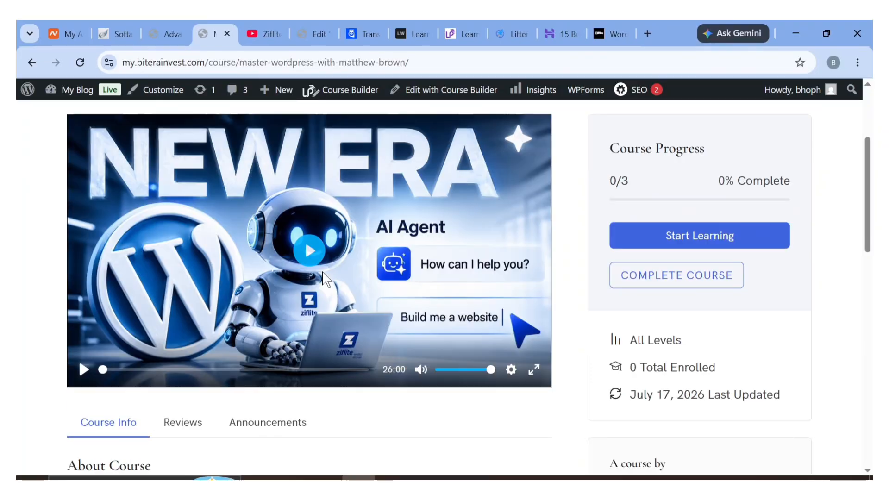
pyautogui.click(82, 369)
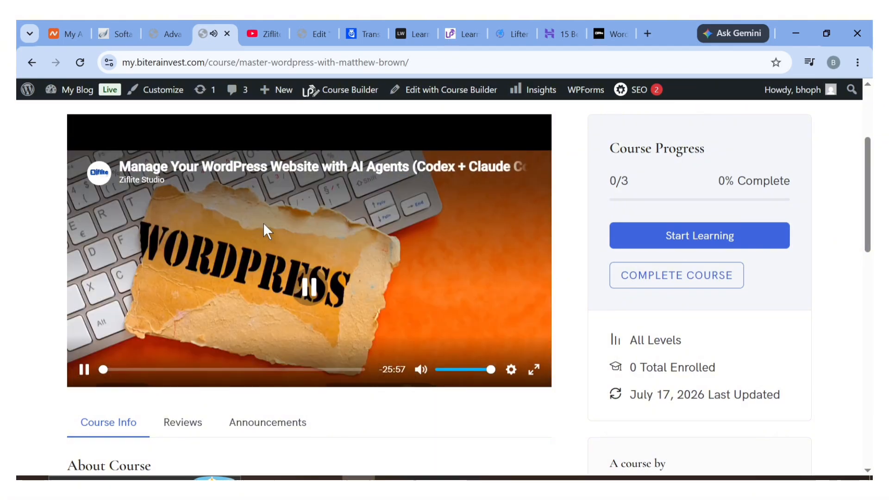
pyautogui.click(84, 370)
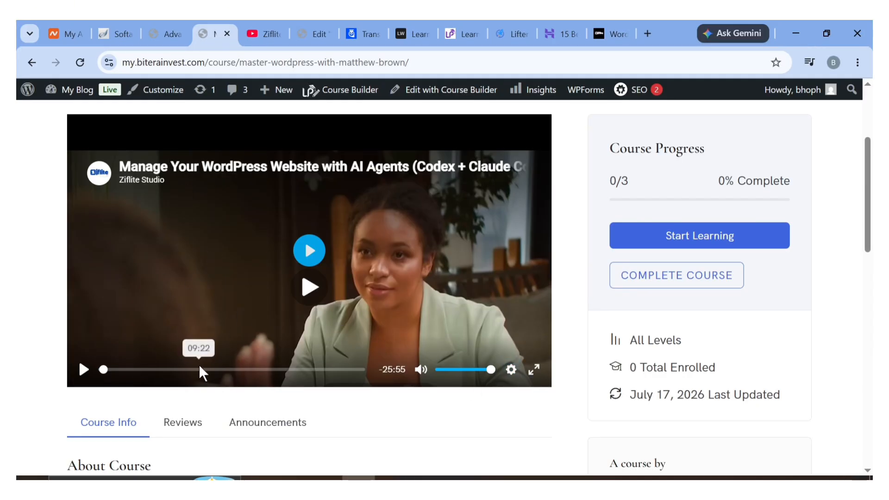
# Start the course to open its first lesson, 'How to install Wordpress'.
pyautogui.scroll(-6, 199, 368)
pyautogui.scroll(2, 200, 371)
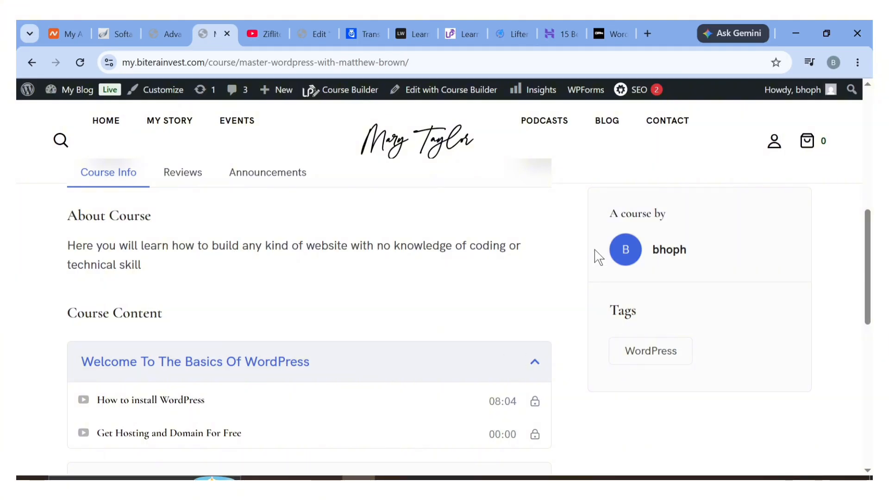
pyautogui.scroll(5, 594, 249)
pyautogui.click(693, 333)
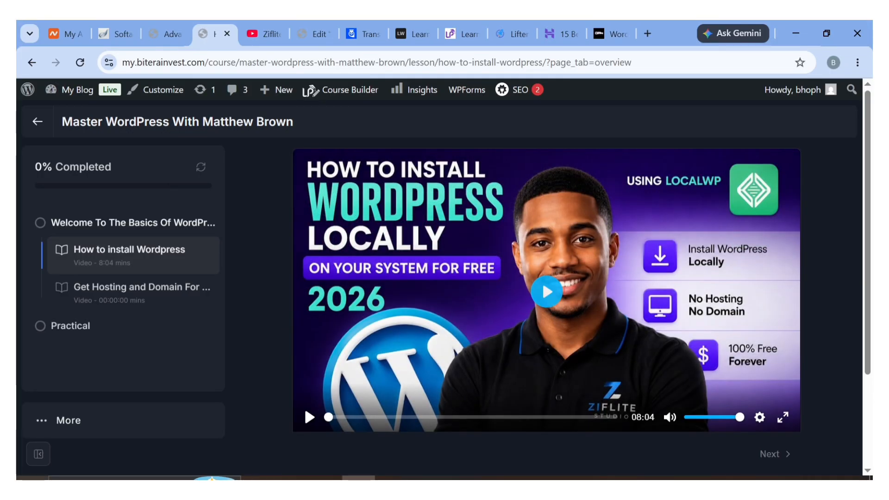
# Hide the lesson list, play and pause the lesson video, and try its speed and full-screen options.
pyautogui.click(36, 455)
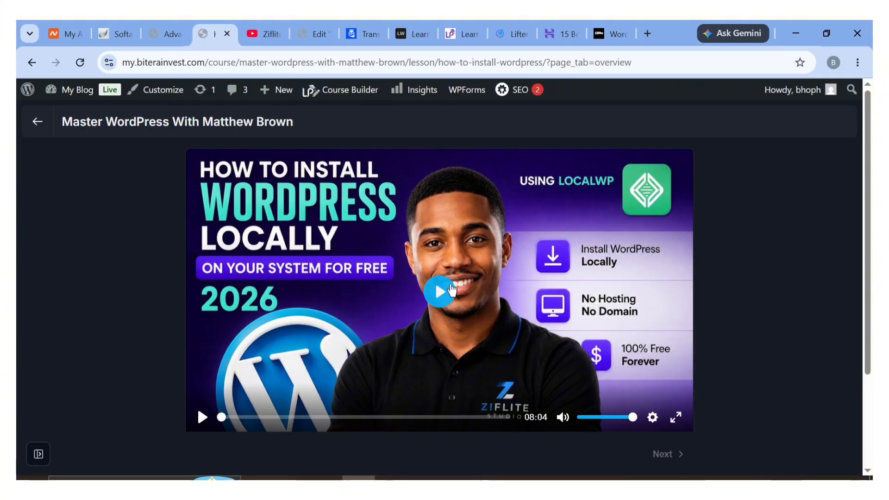
pyautogui.click(450, 291)
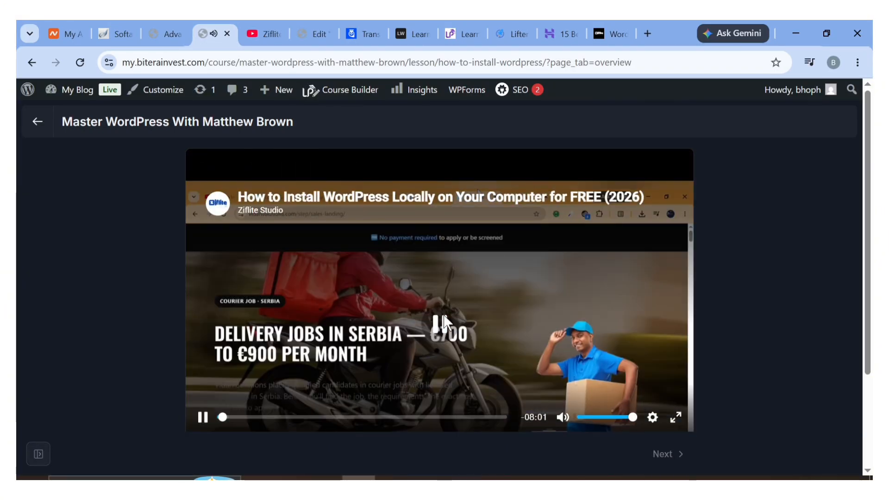
pyautogui.click(443, 321)
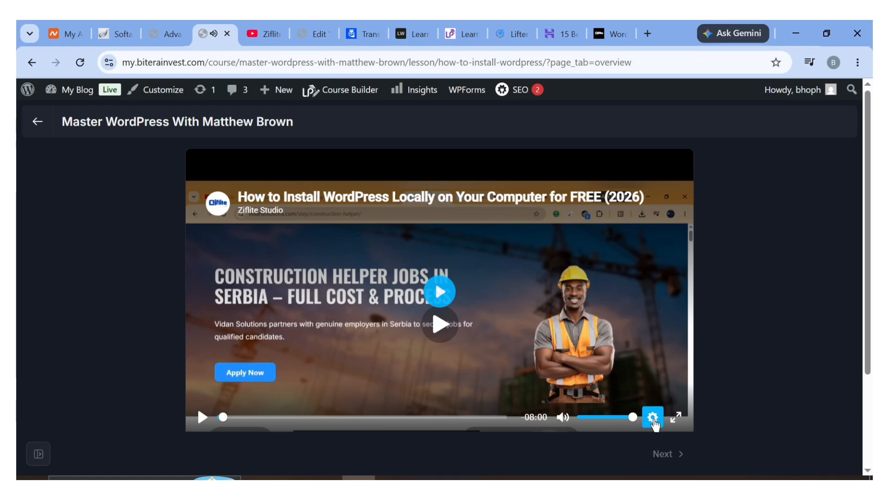
pyautogui.click(652, 418)
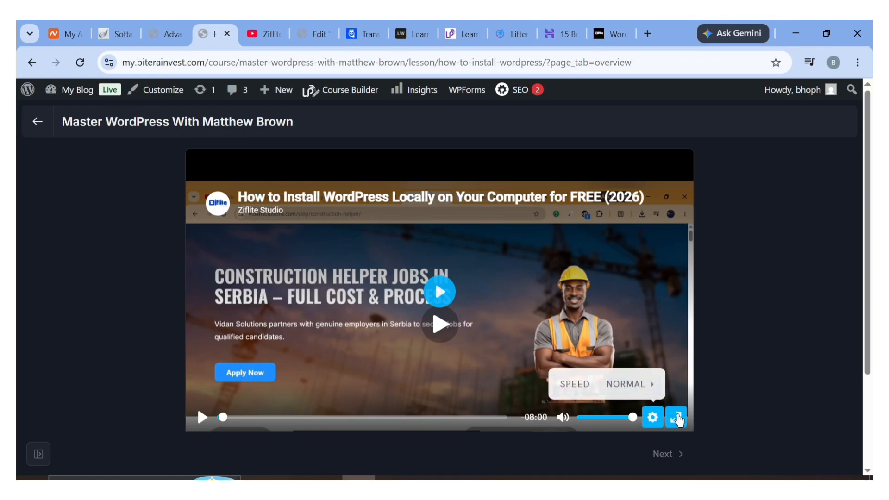
pyautogui.click(674, 418)
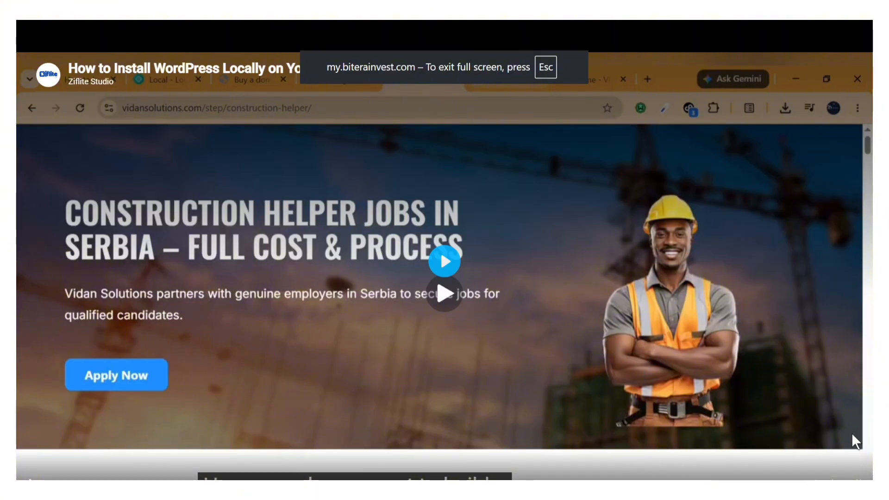
pyautogui.click(856, 484)
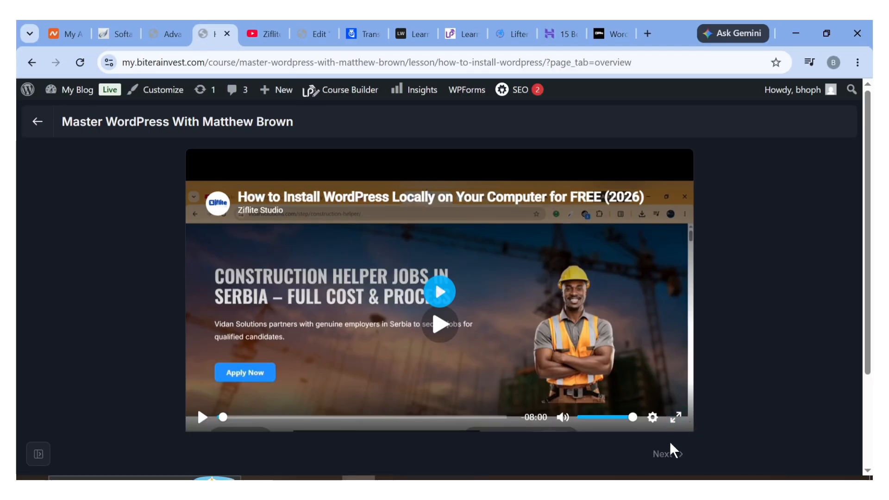
# View the lesson's Comments tab, which shows zero comments and an empty comment box.
pyautogui.scroll(-3, 656, 389)
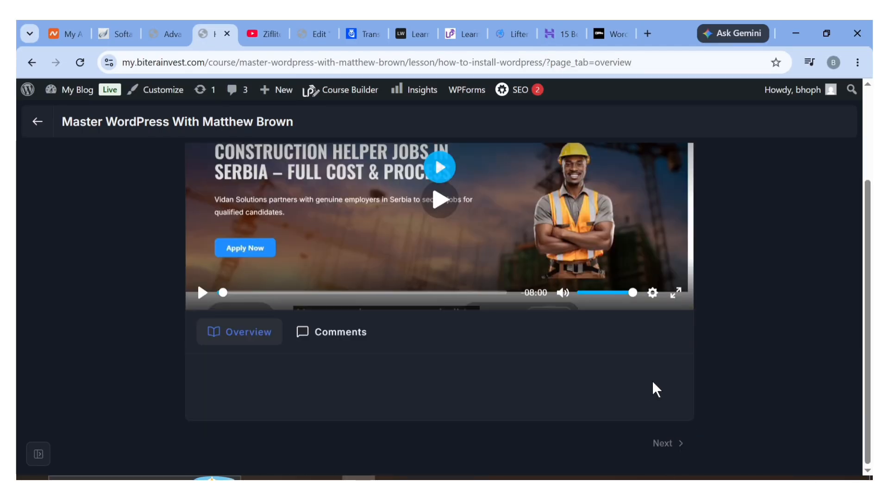
pyautogui.click(341, 341)
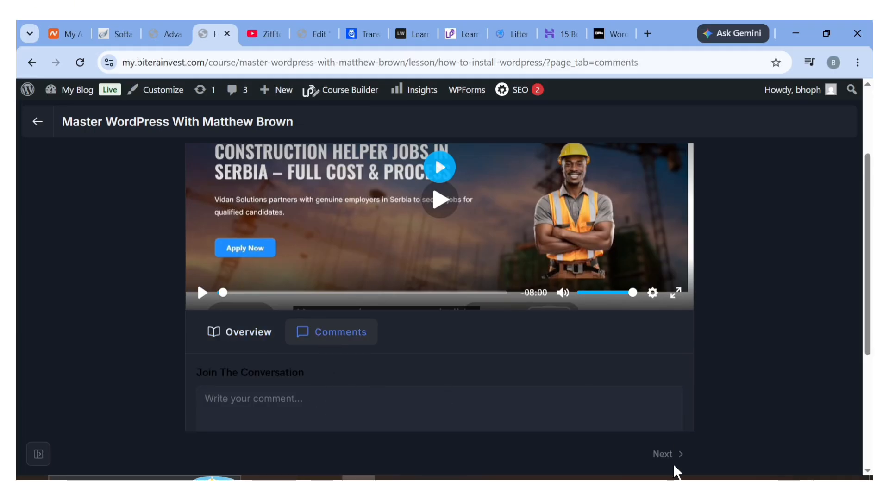
pyautogui.scroll(-5, 516, 438)
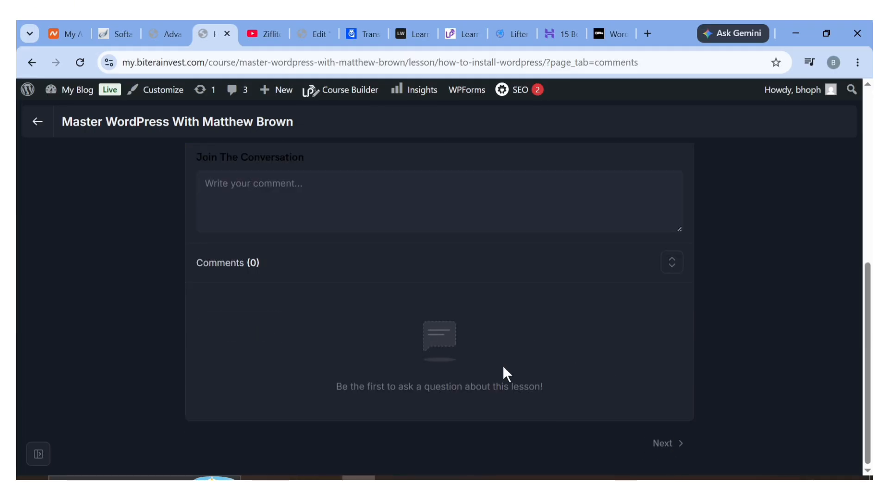
pyautogui.doubleClick(660, 440)
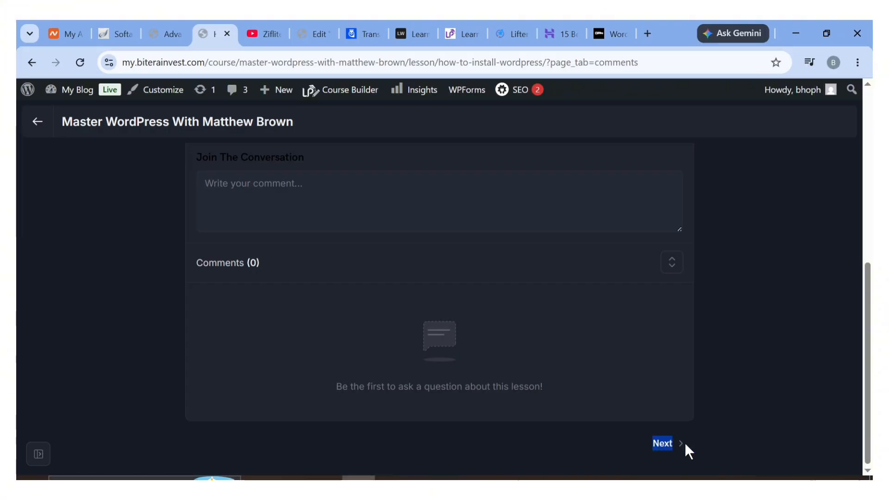
pyautogui.click(571, 387)
pyautogui.scroll(5, 571, 388)
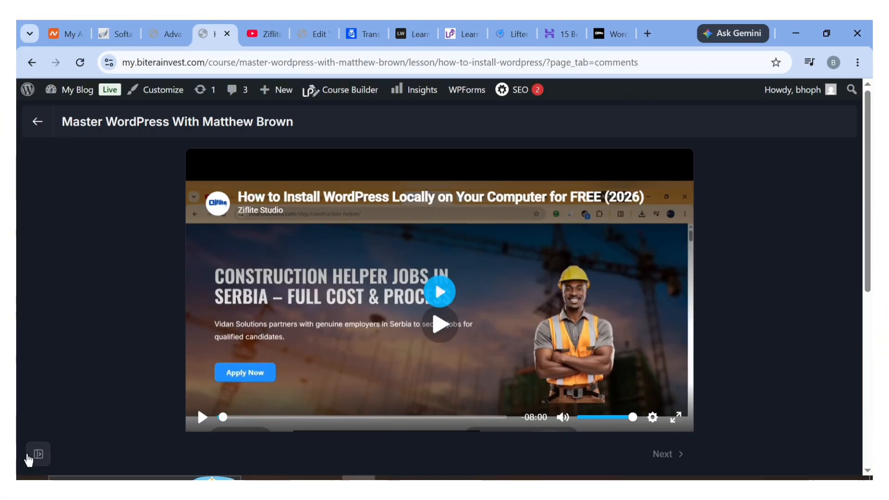
# Show the lesson list again and open the 'Get Hosting and Domain For Free' lesson.
pyautogui.click(38, 455)
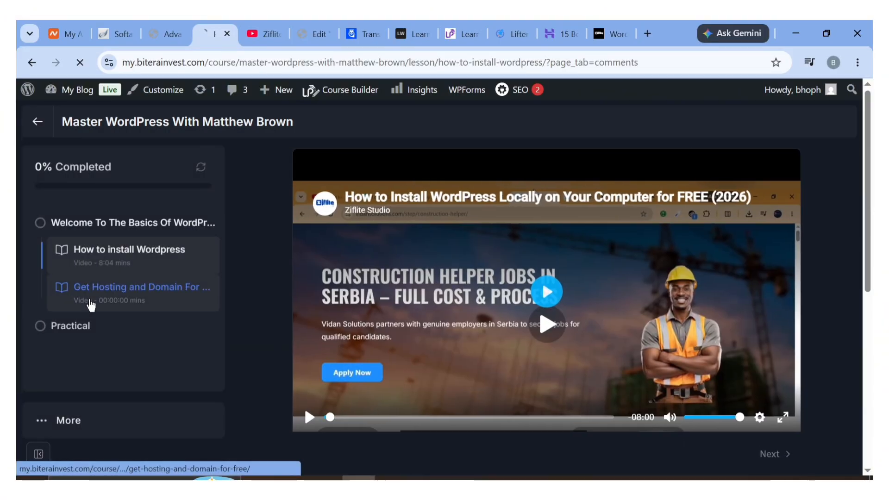
pyautogui.click(91, 303)
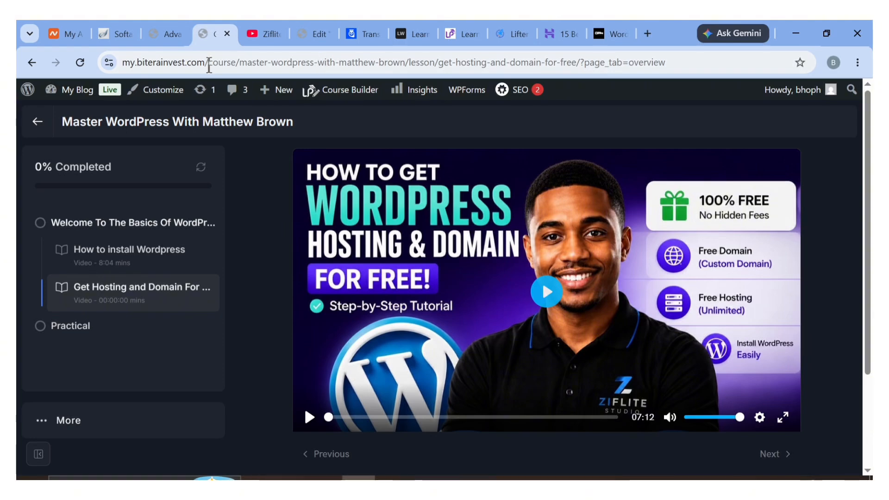
pyautogui.moveTo(207, 62); pyautogui.dragTo(123, 62)
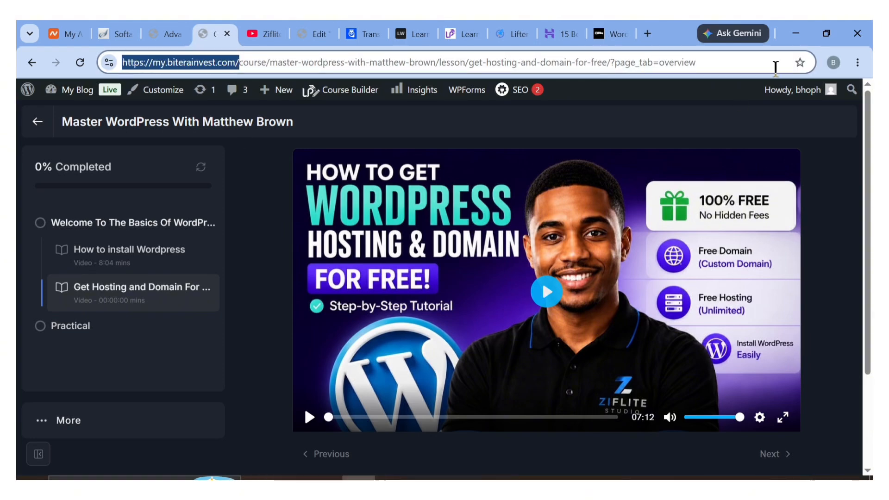
# Open a private browsing window to test the site as a logged-out visitor.
pyautogui.click(836, 63)
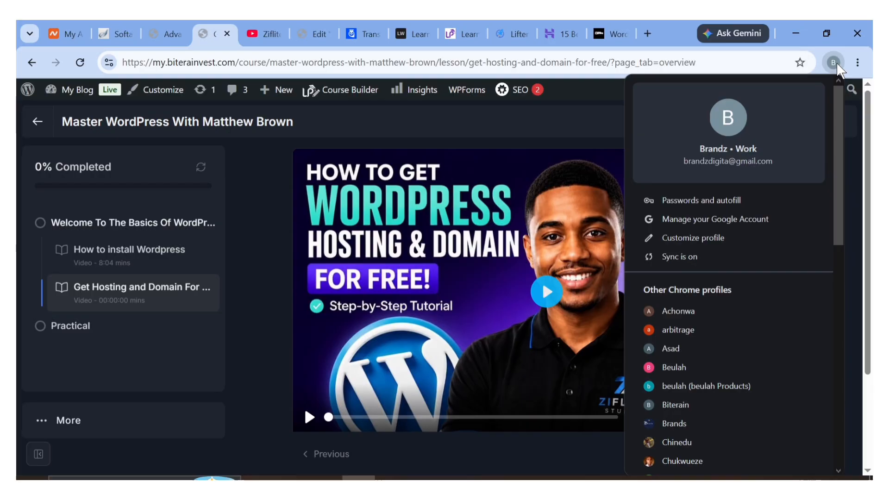
pyautogui.click(860, 59)
pyautogui.click(775, 141)
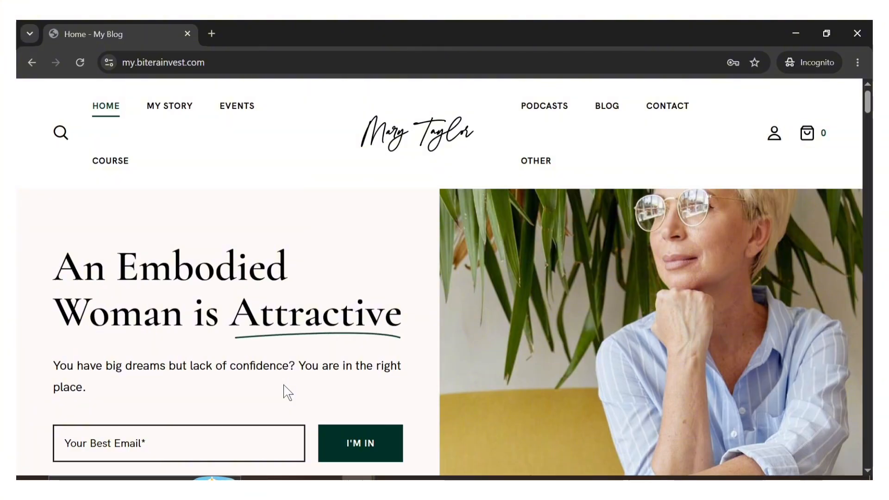
# Scroll down to the Master WordPress With Matthew Brown course, priced ₦10,000.00 with 0 enrolled.
pyautogui.scroll(-10, 286, 391)
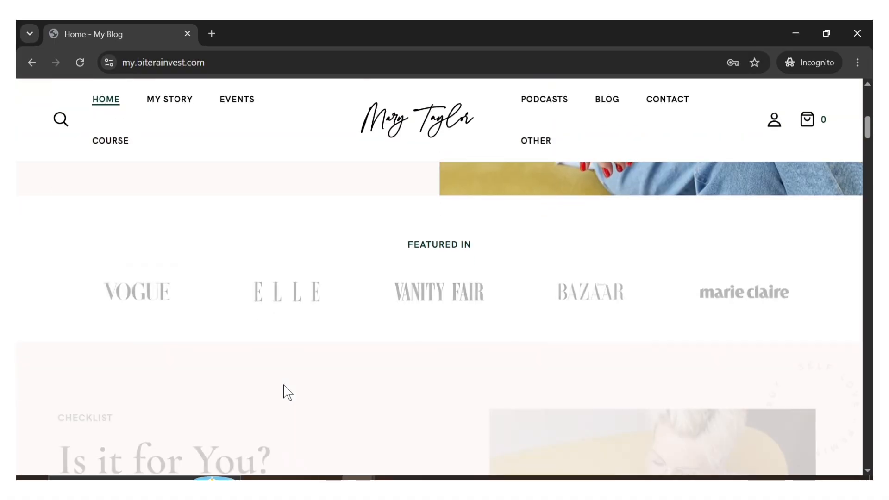
pyautogui.scroll(-15, 283, 385)
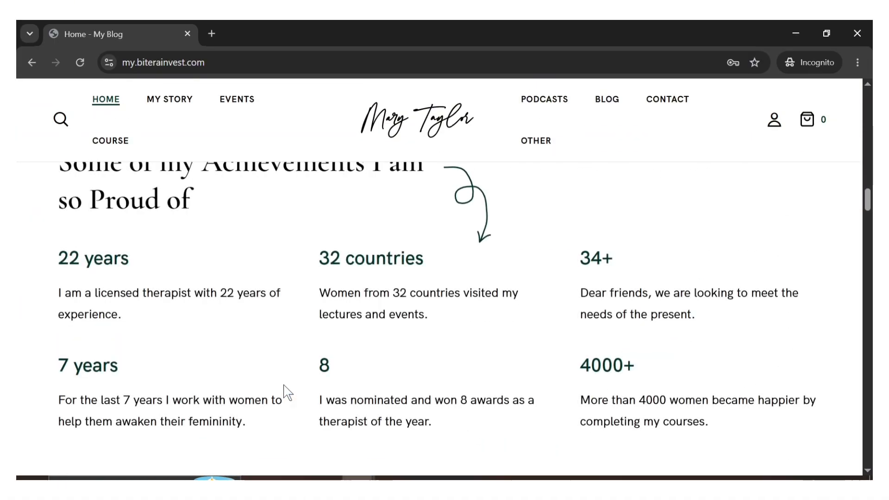
pyautogui.scroll(-5, 286, 391)
pyautogui.scroll(-10, 287, 393)
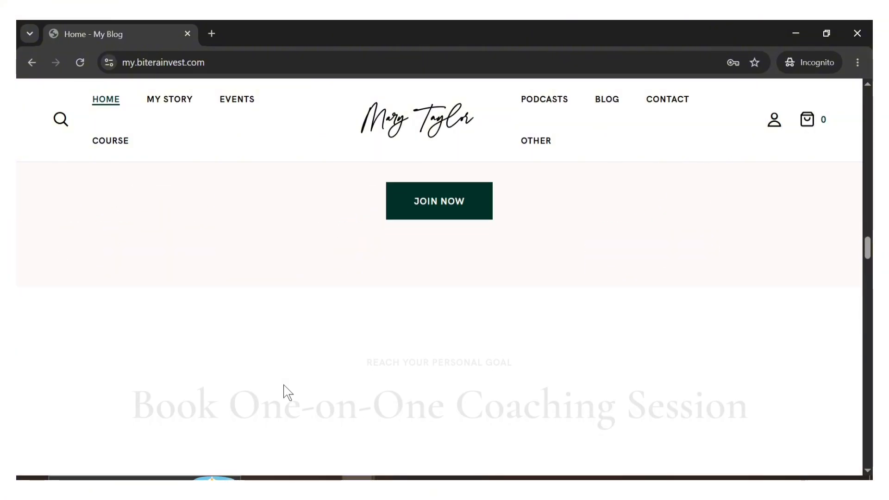
pyautogui.scroll(-10, 287, 393)
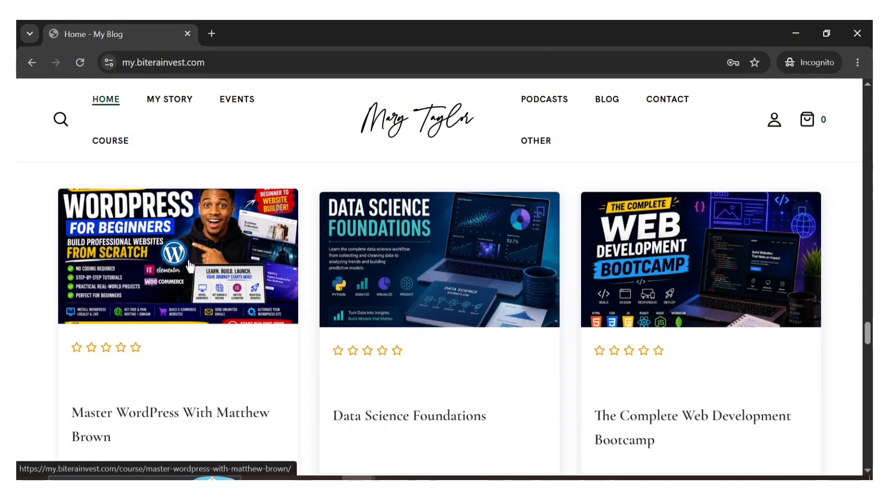
pyautogui.scroll(-5, 155, 283)
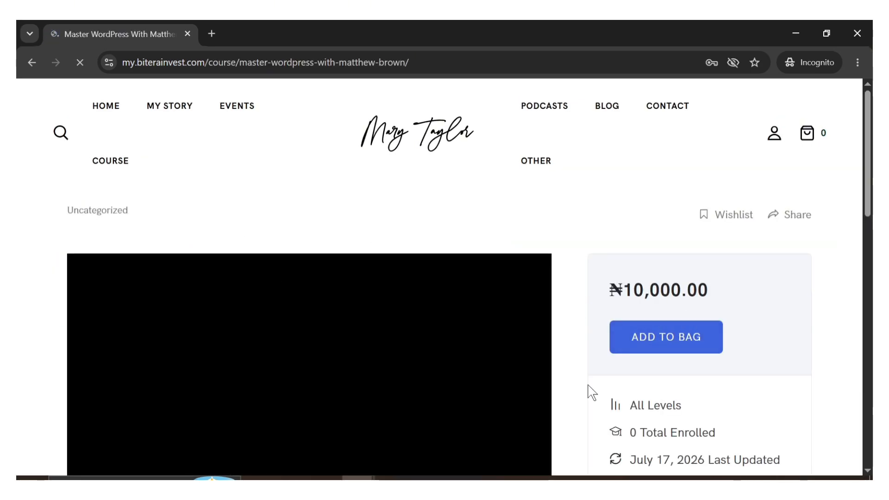
# Open the cart, now counting 1 course, which shows Oops! Page Not Found.
pyautogui.scroll(-7, 591, 392)
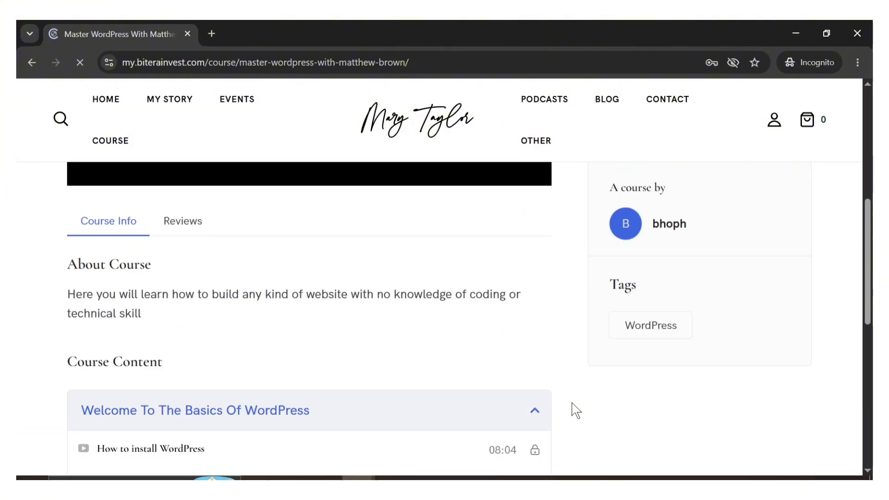
pyautogui.scroll(5, 574, 409)
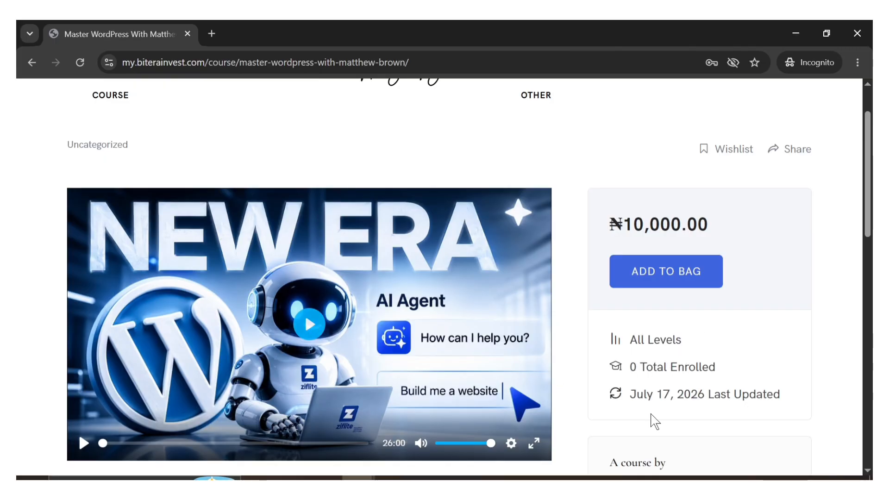
pyautogui.scroll(-5, 655, 421)
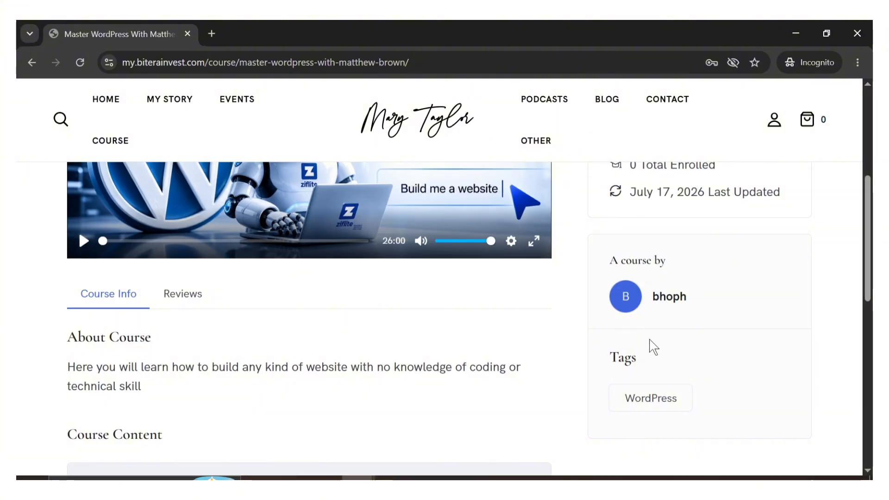
pyautogui.scroll(3, 677, 305)
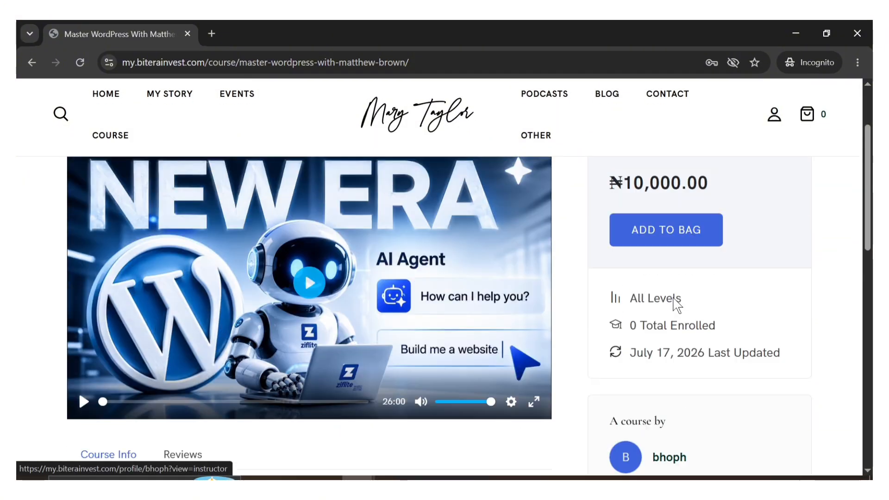
pyautogui.scroll(1, 677, 305)
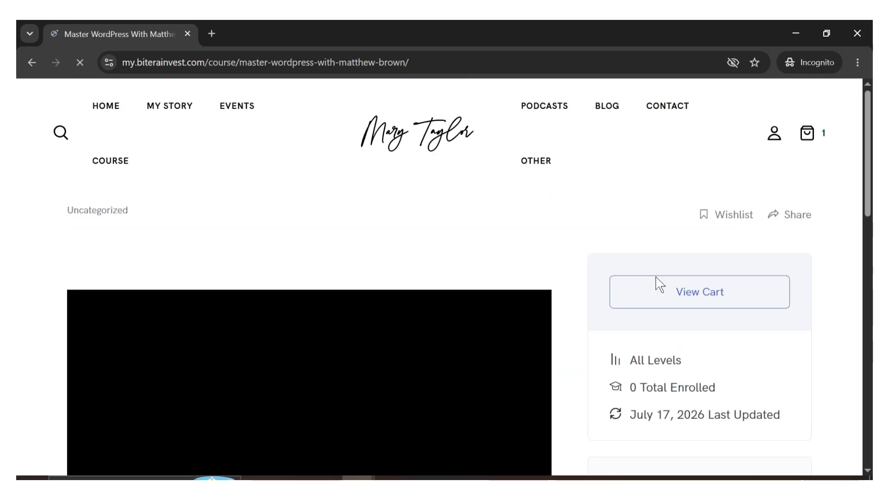
pyautogui.scroll(-8, 543, 349)
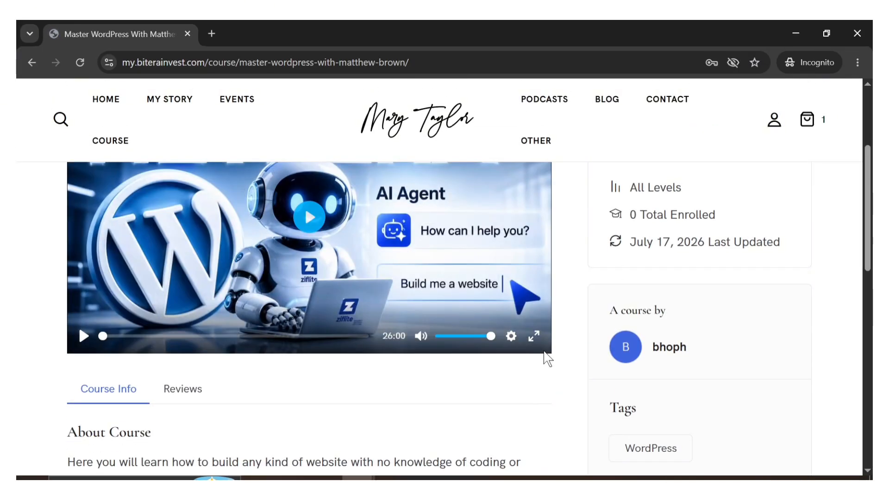
pyautogui.scroll(6, 548, 358)
pyautogui.click(707, 222)
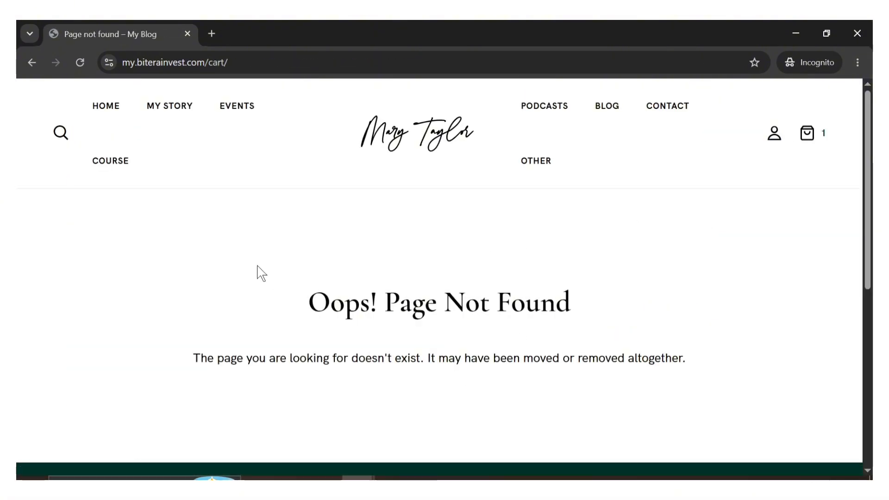
# Return from the missing cart page to the course page, then close the incognito window.
pyautogui.click(30, 68)
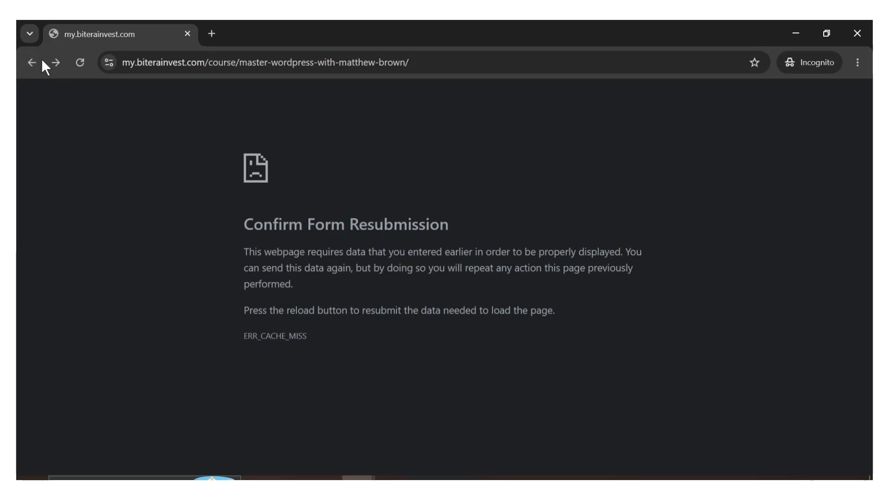
pyautogui.click(39, 59)
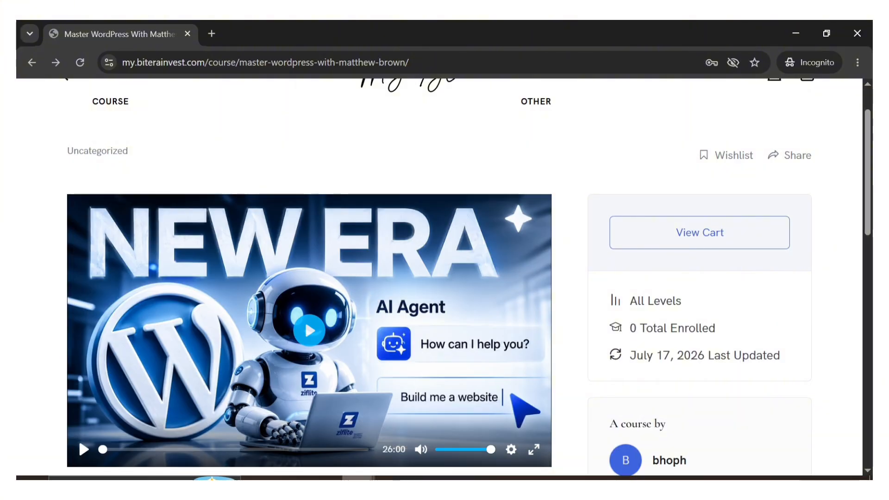
pyautogui.moveTo(356, 479)
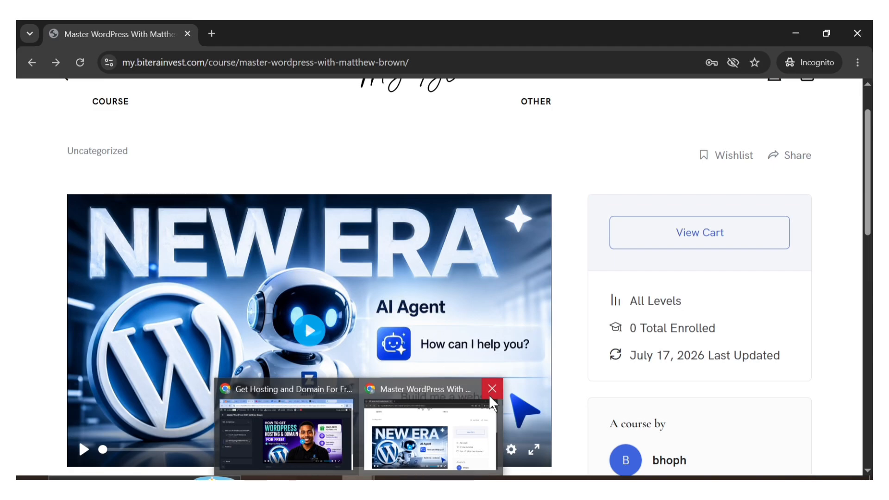
pyautogui.click(490, 389)
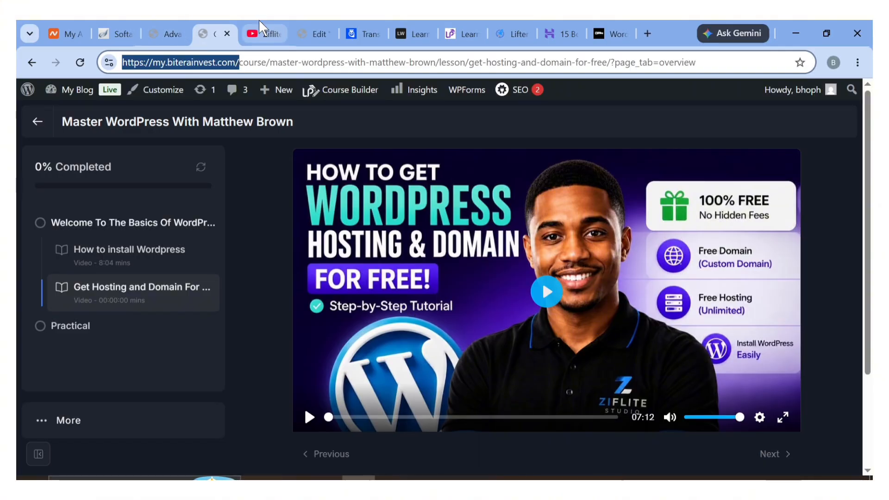
# Switch to the Ziflite Studio YouTube channel and dismiss its share dialog.
pyautogui.click(262, 32)
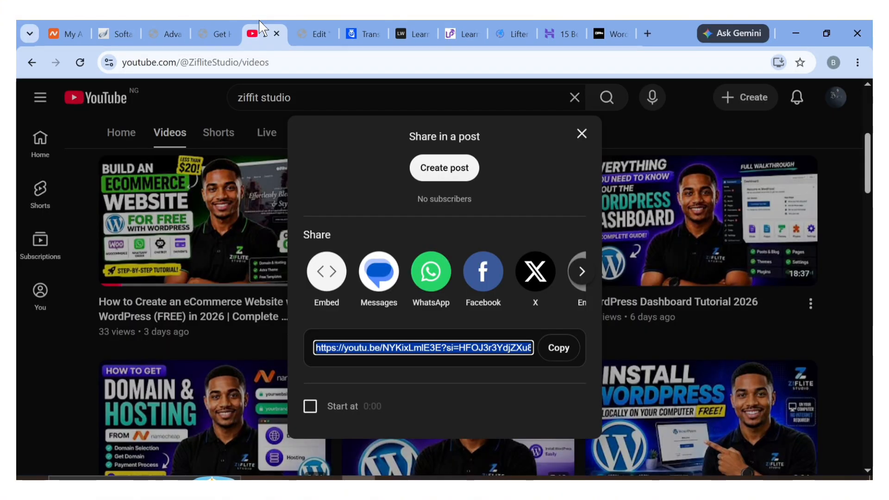
pyautogui.click(584, 135)
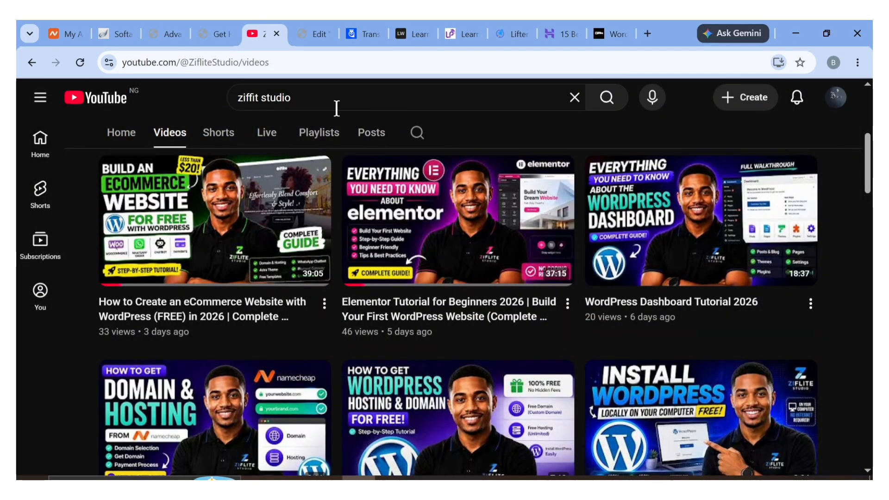
pyautogui.scroll(4, 376, 345)
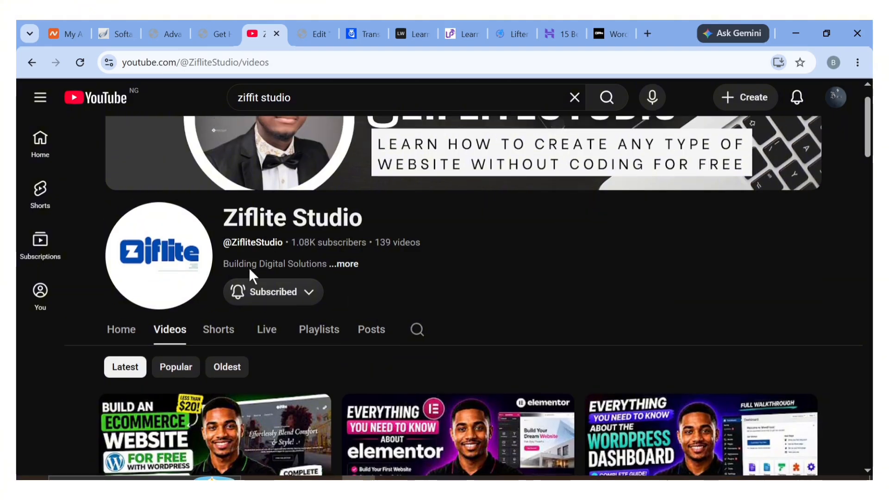
pyautogui.scroll(1, 347, 295)
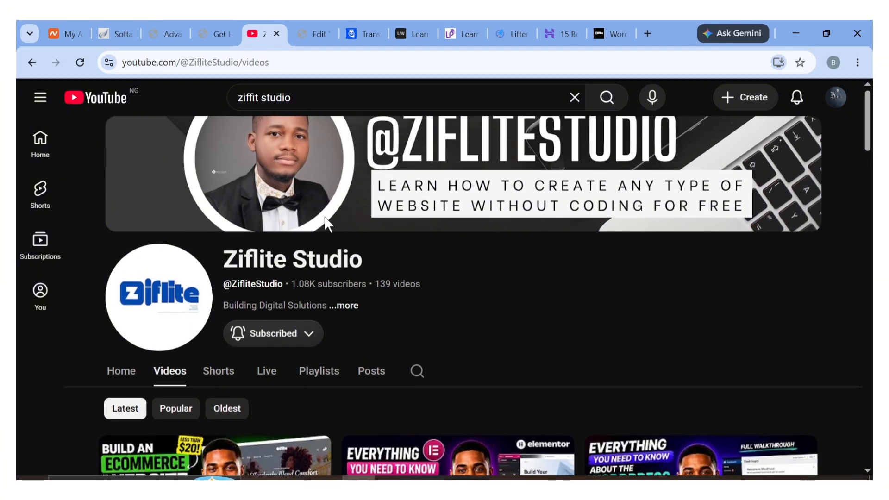
pyautogui.scroll(-2, 375, 298)
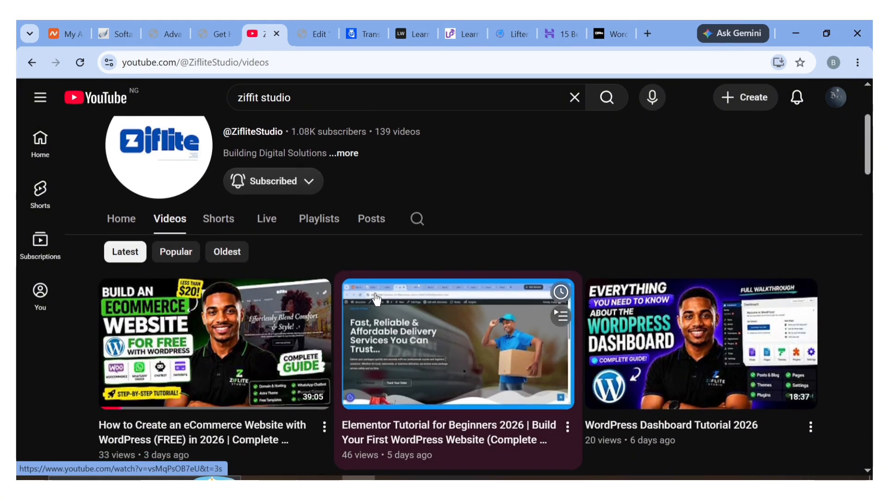
pyautogui.scroll(-3, 375, 299)
pyautogui.scroll(2, 301, 371)
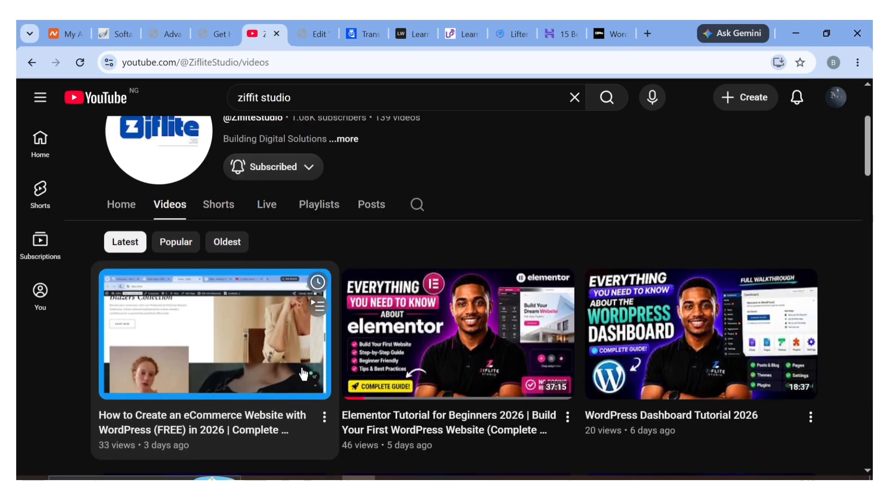
pyautogui.scroll(-4, 427, 185)
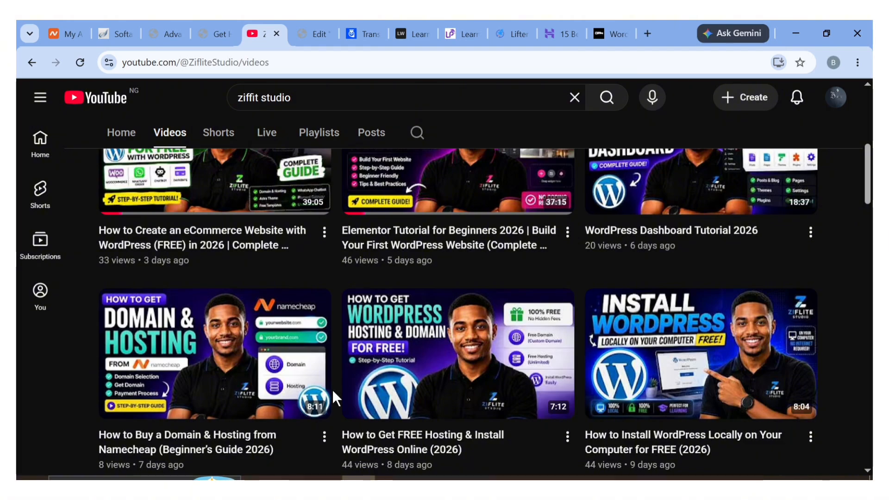
# Browse the channel's playlists, opening WordPress Tutorials for Beginners, then return.
pyautogui.click(322, 131)
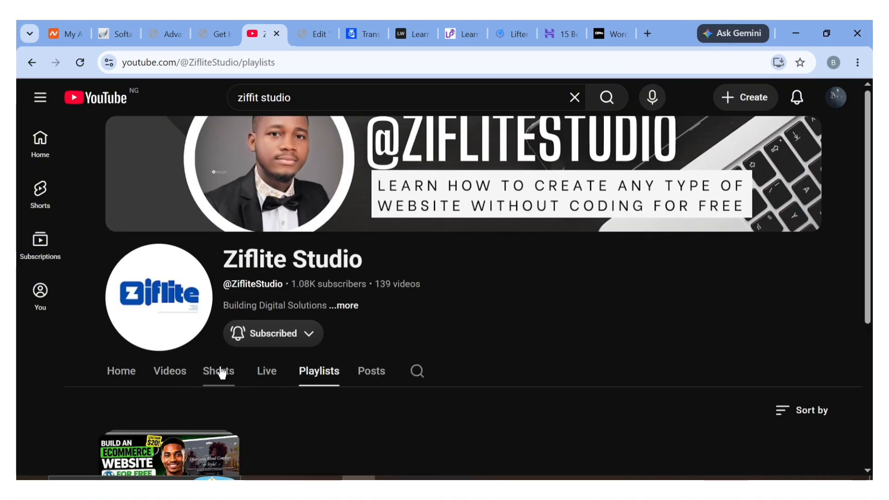
pyautogui.scroll(-4, 218, 371)
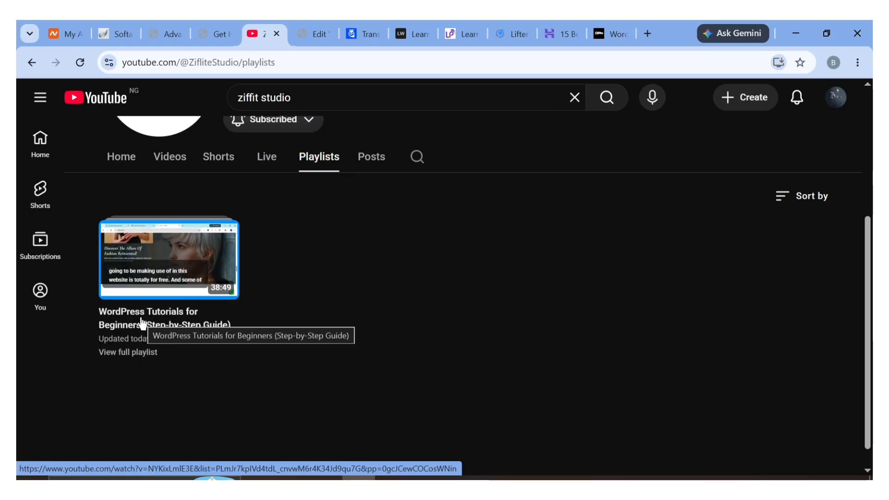
pyautogui.click(149, 289)
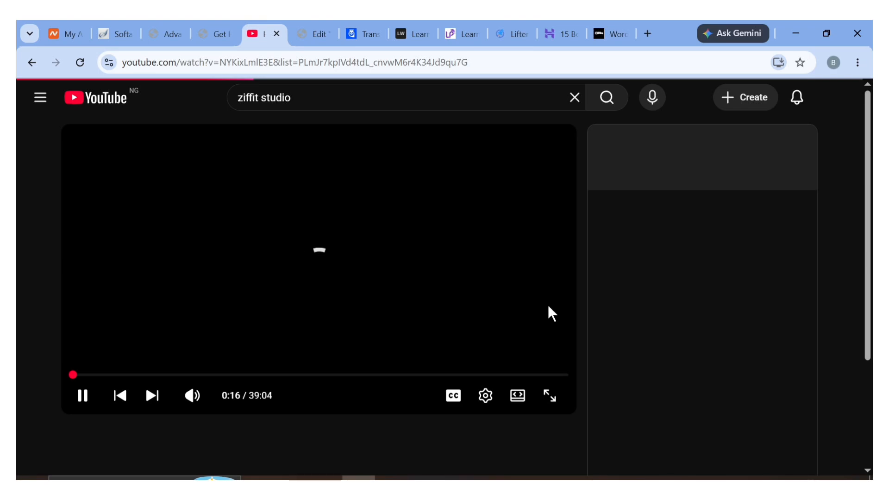
pyautogui.click(28, 69)
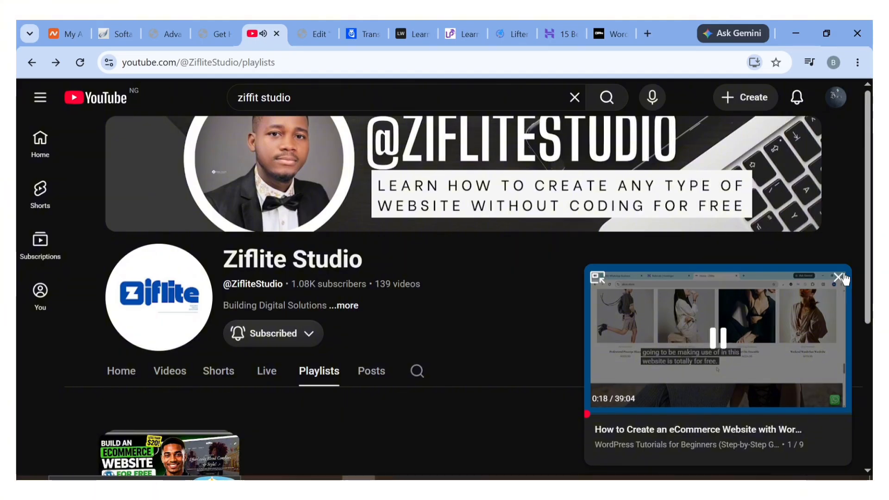
# Close the miniplayer and show the channel's Home tab with its For You videos.
pyautogui.click(839, 278)
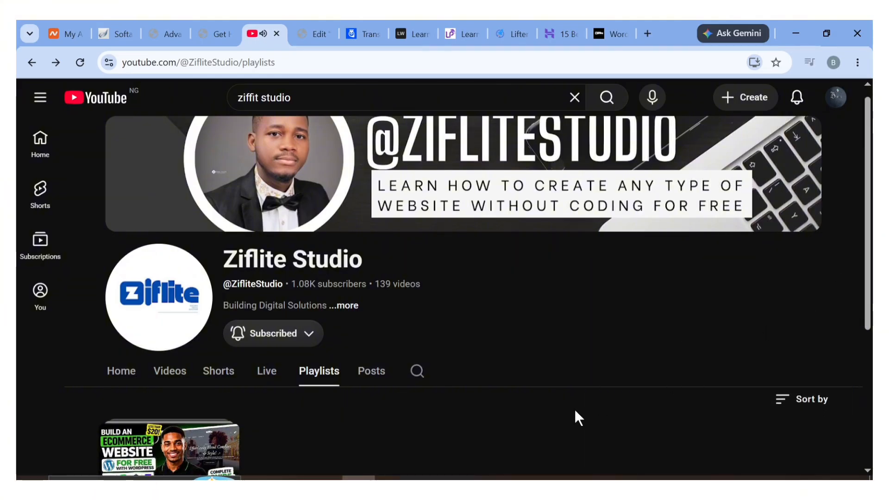
pyautogui.scroll(-3, 576, 412)
pyautogui.click(114, 238)
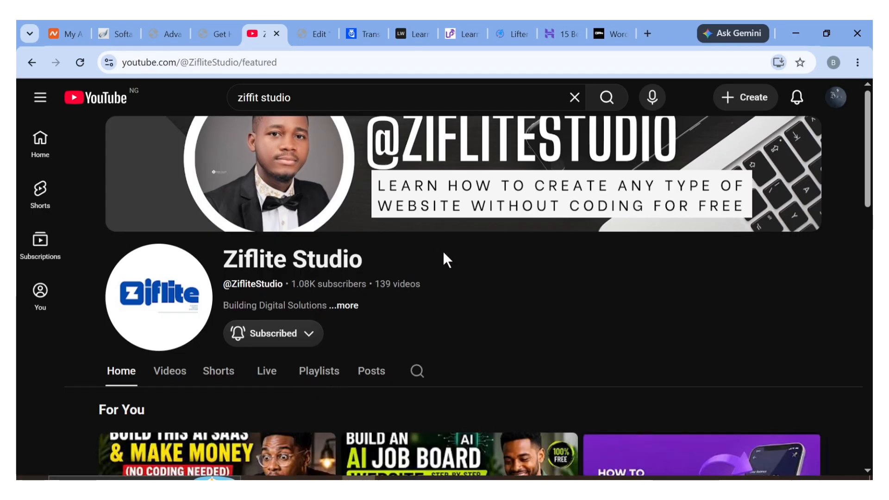
pyautogui.scroll(-5, 442, 250)
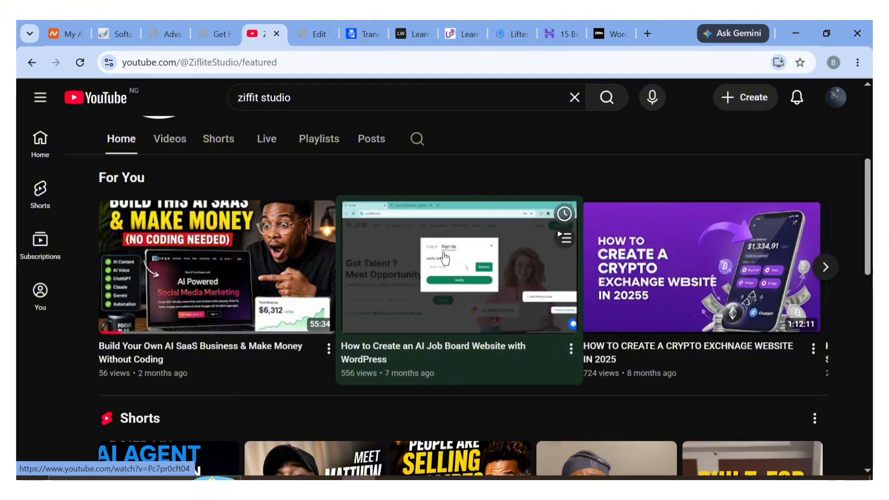